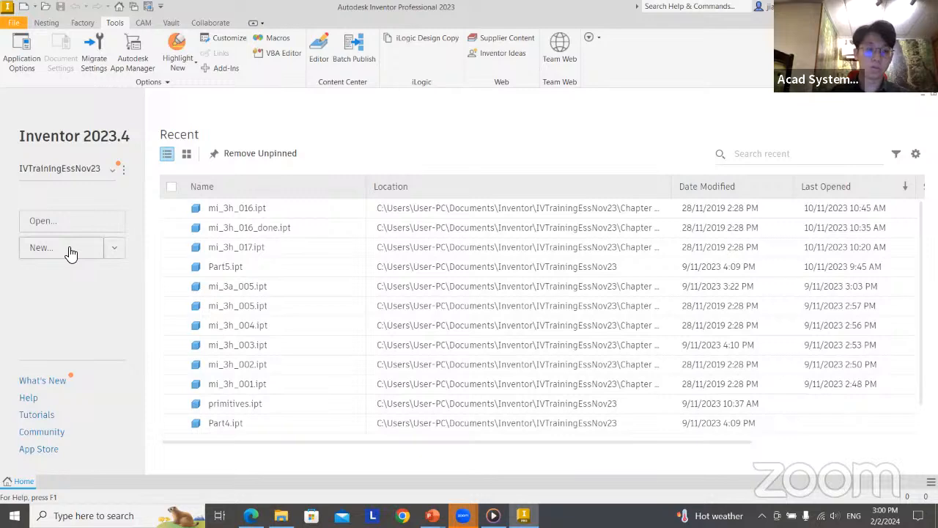
Create a new metric part from the Standard (mm).ipt template
click(73, 249)
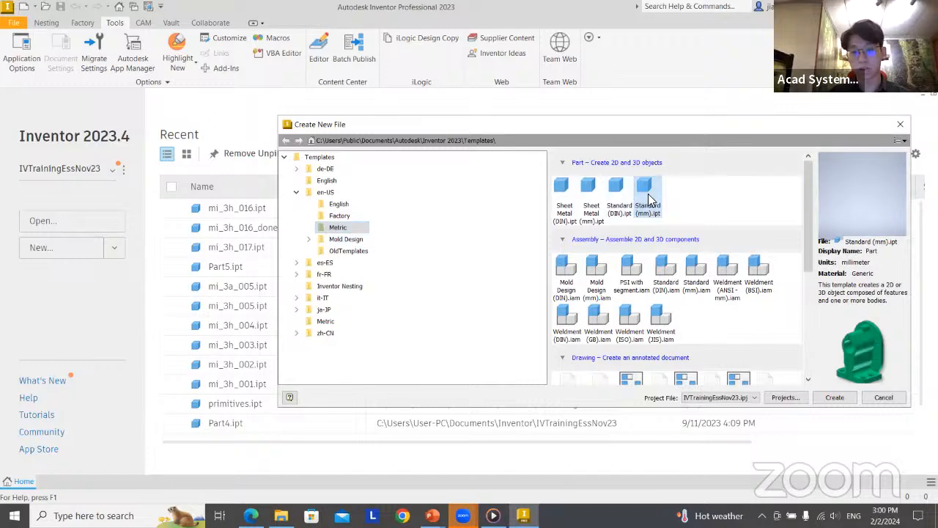
double_click(648, 199)
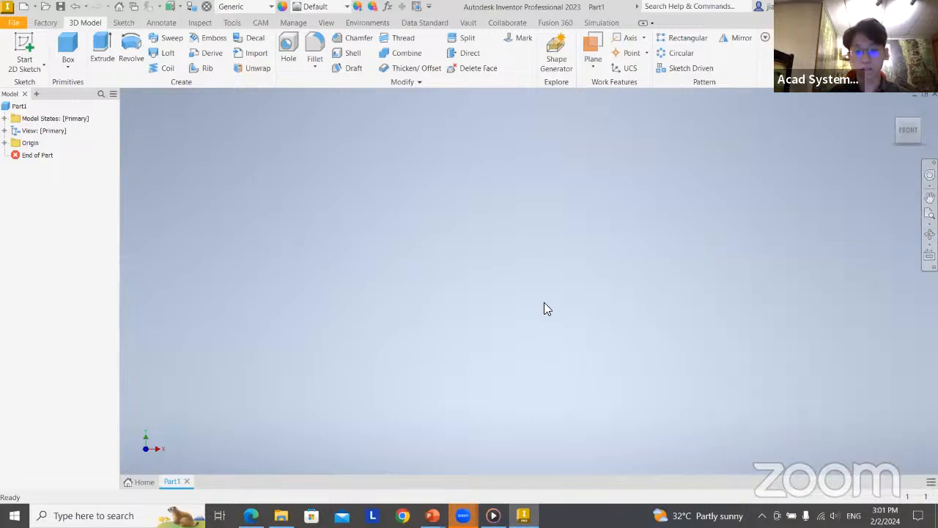
Start a sketch on the XY plane and draw a circle centred at about X -10.9 mm, Y 7.4 mm
key(s)
click(565, 219)
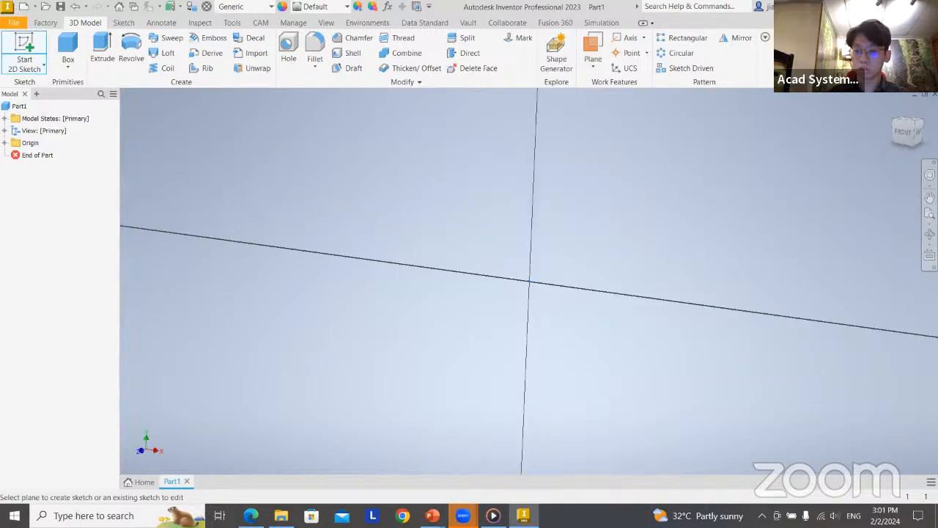
key(c)
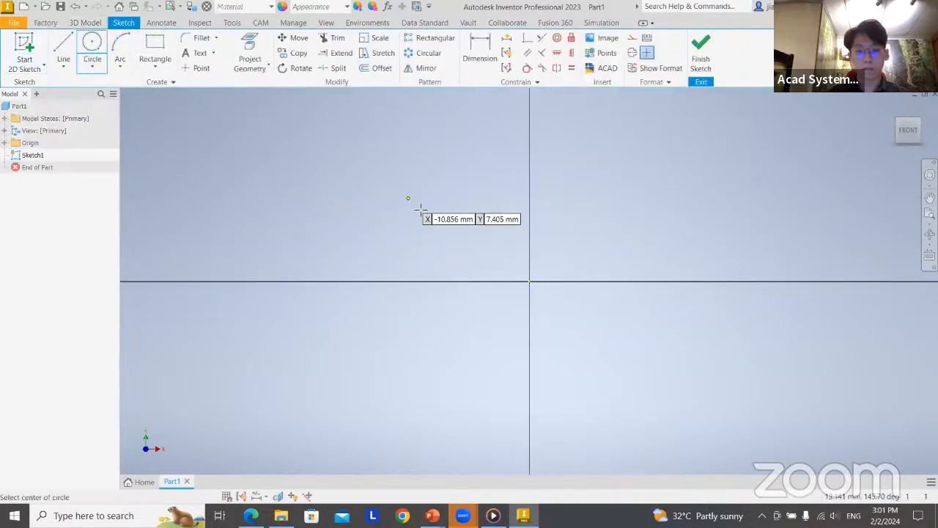
click(408, 197)
click(485, 245)
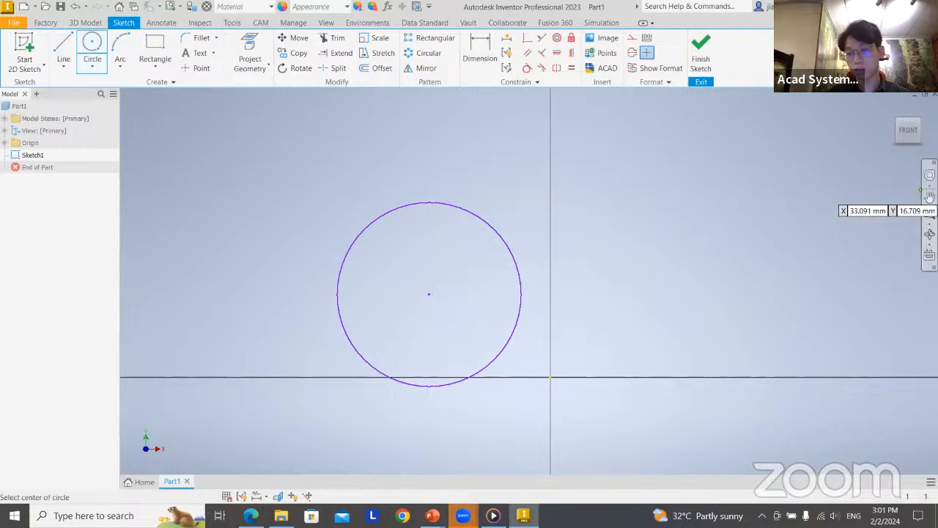
Examine the sketched circle by panning and zooming the view around it
click(930, 198)
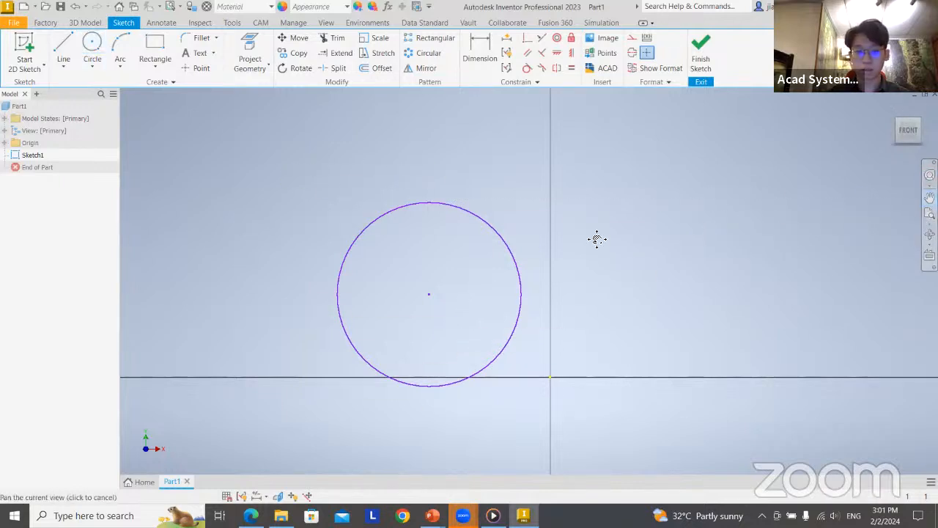
mouse_move(596, 239)
mouse_down()
mouse_move(670, 208)
mouse_move(343, 293)
mouse_move(528, 115)
mouse_move(431, 124)
mouse_move(508, 122)
mouse_up()
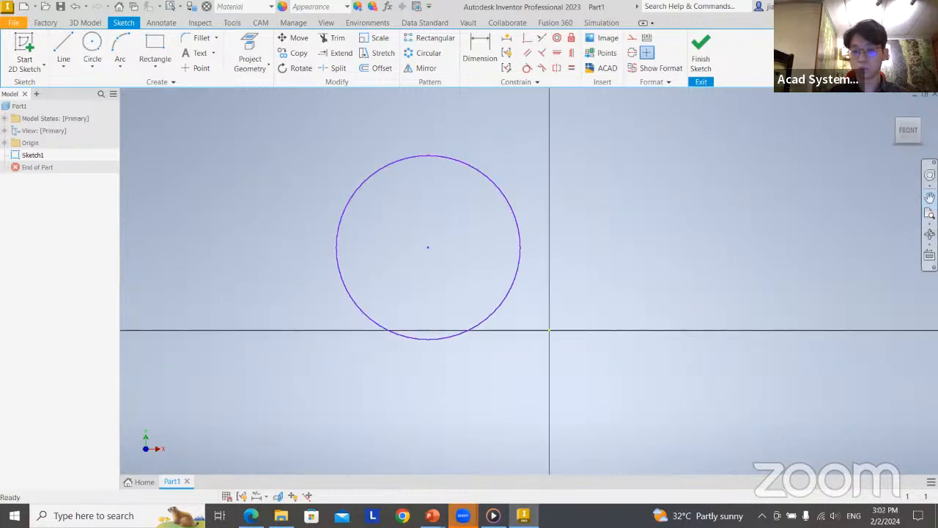
drag(599, 264, 448, 248)
scroll(653, 286, down, 10)
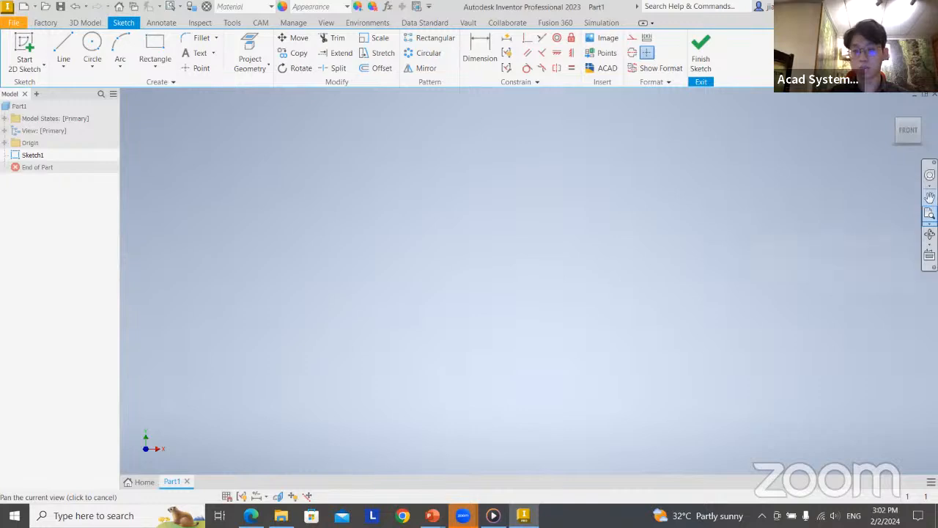
click(929, 214)
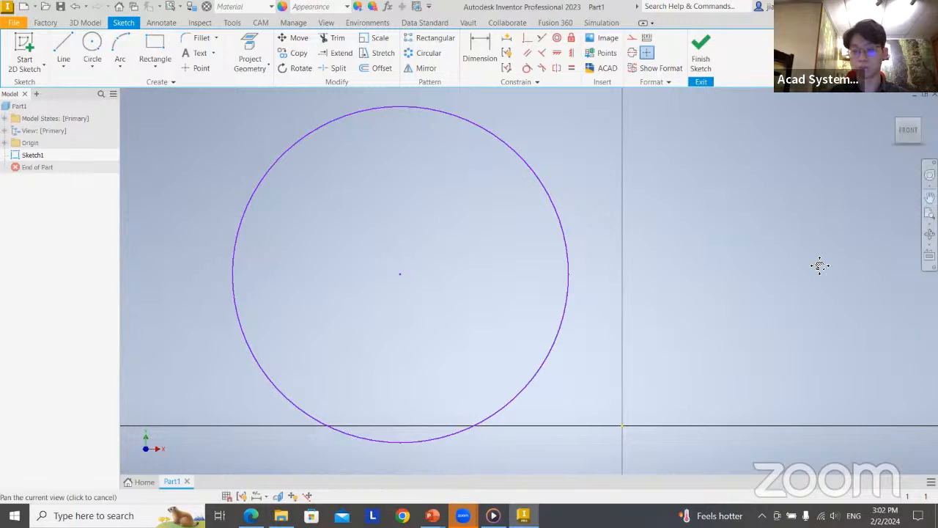
drag(791, 279, 846, 271)
drag(323, 228, 339, 276)
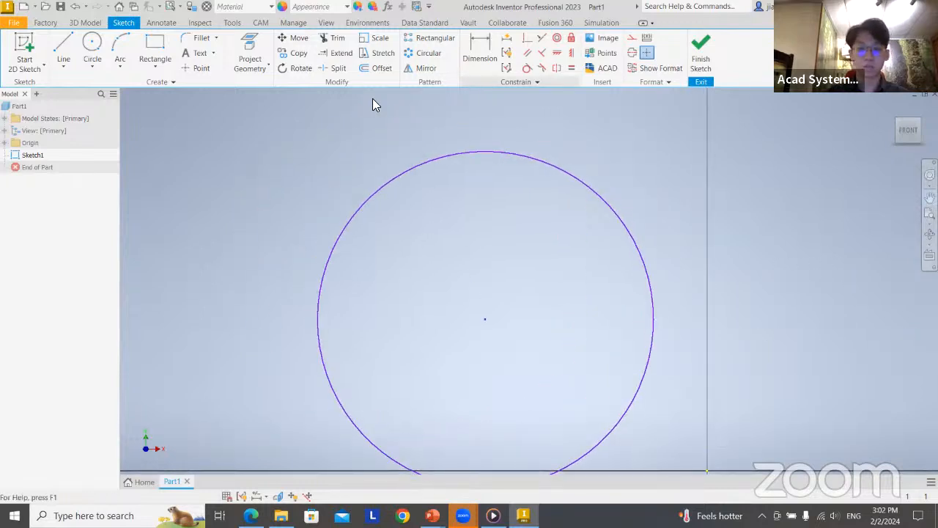
Finish the sketch and extrude the circle 10 mm into a solid cylinder
click(700, 55)
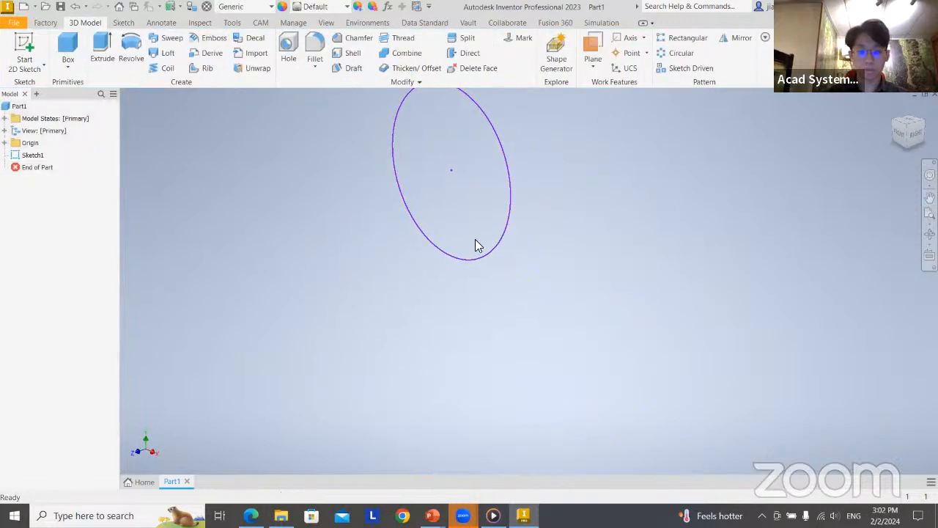
key(e)
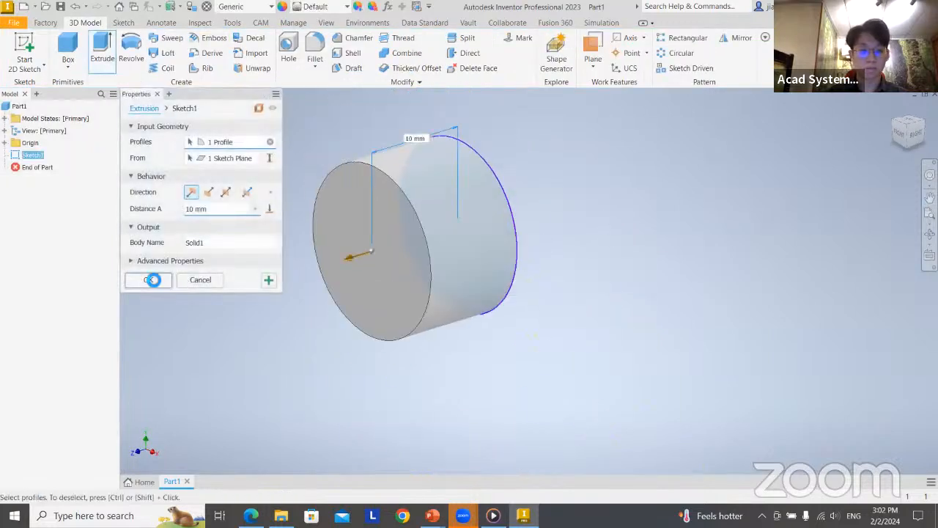
click(148, 279)
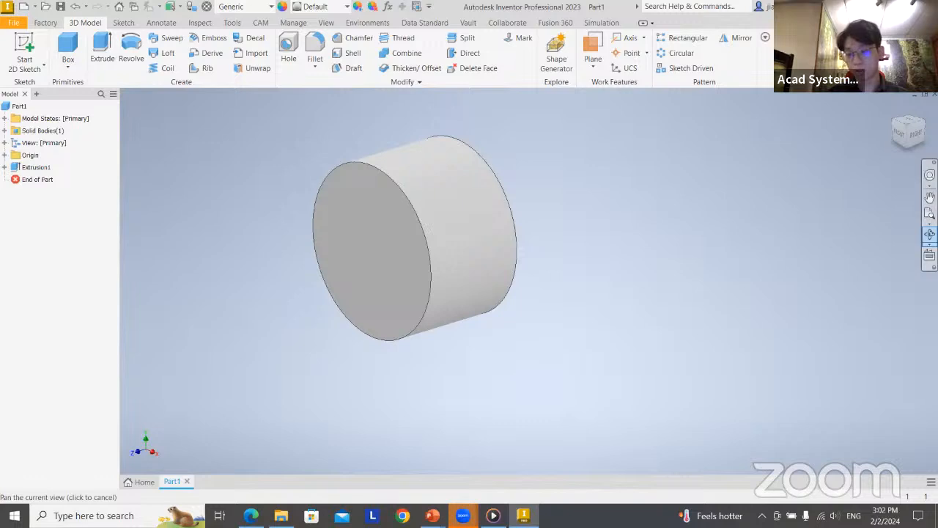
Orbit around the extruded cylinder to examine it from its front, back and sides
click(929, 235)
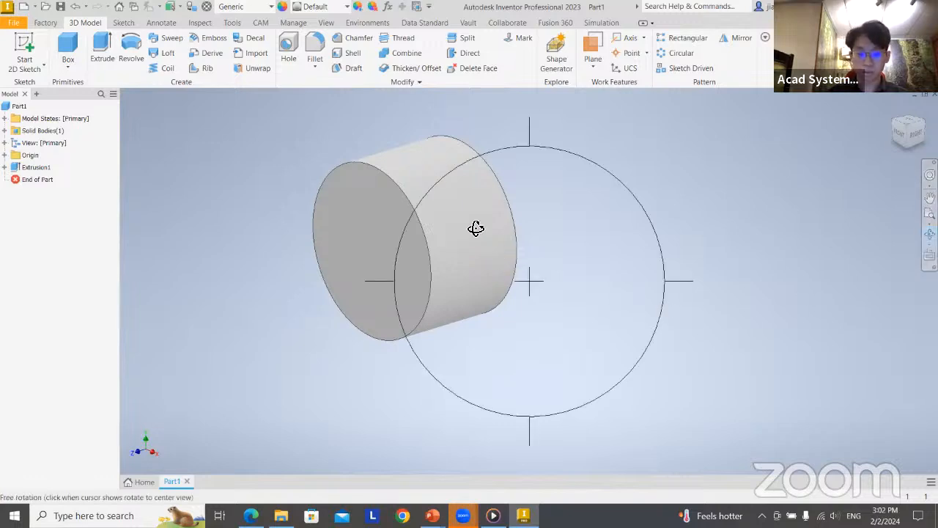
click(511, 180)
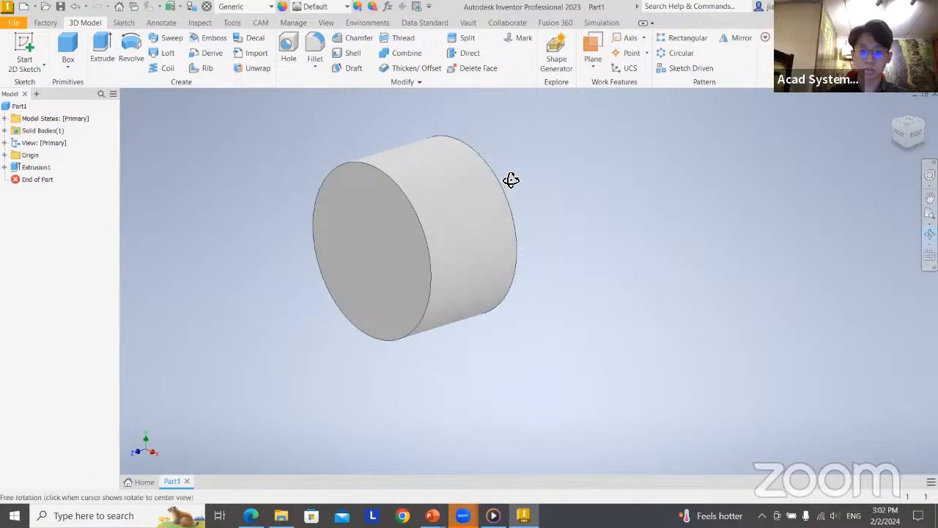
drag(564, 178, 520, 227)
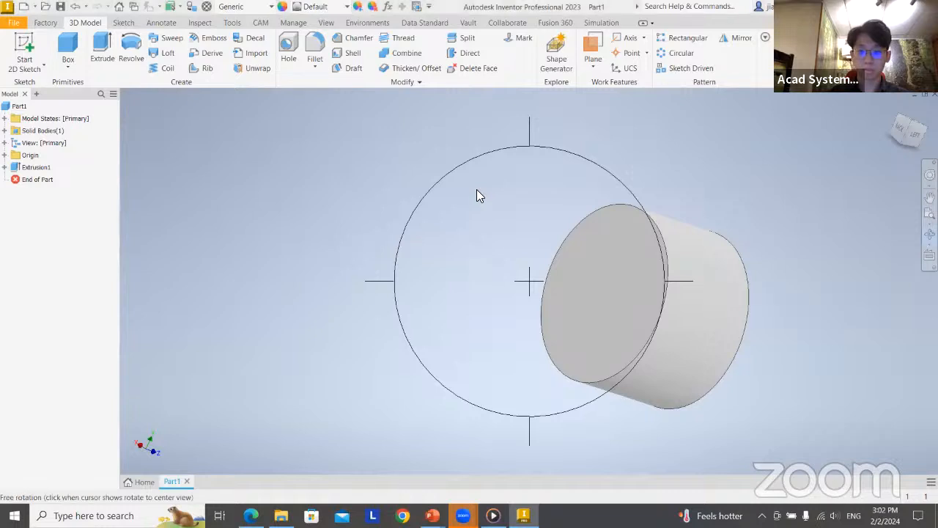
drag(481, 195, 586, 272)
drag(624, 299, 496, 278)
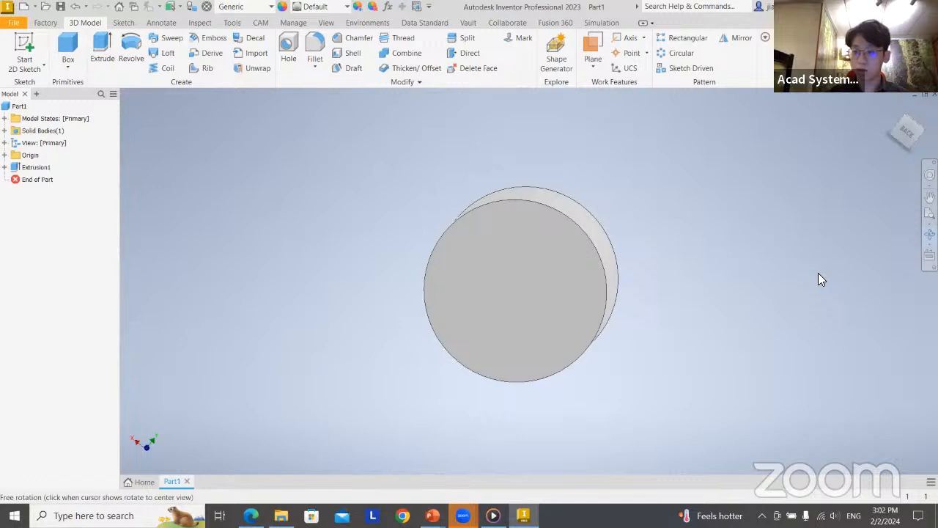
drag(821, 279, 757, 251)
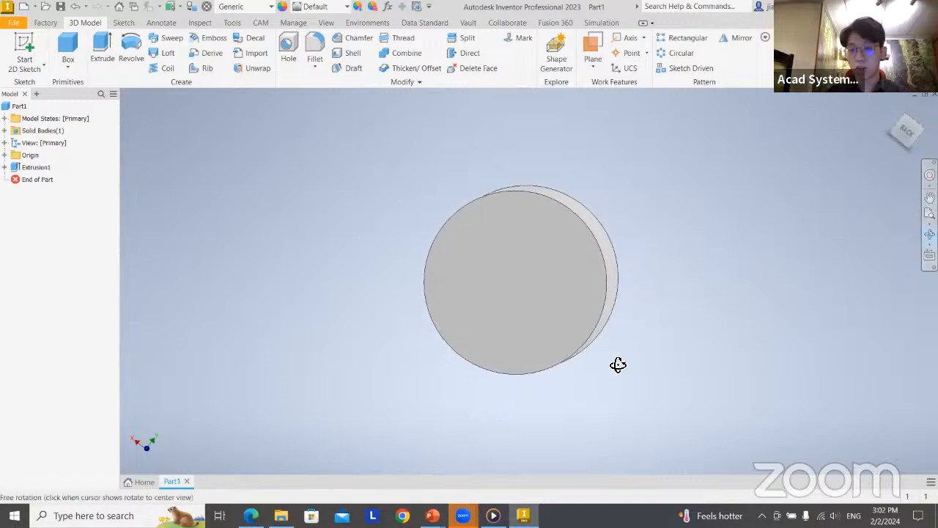
drag(618, 364, 595, 260)
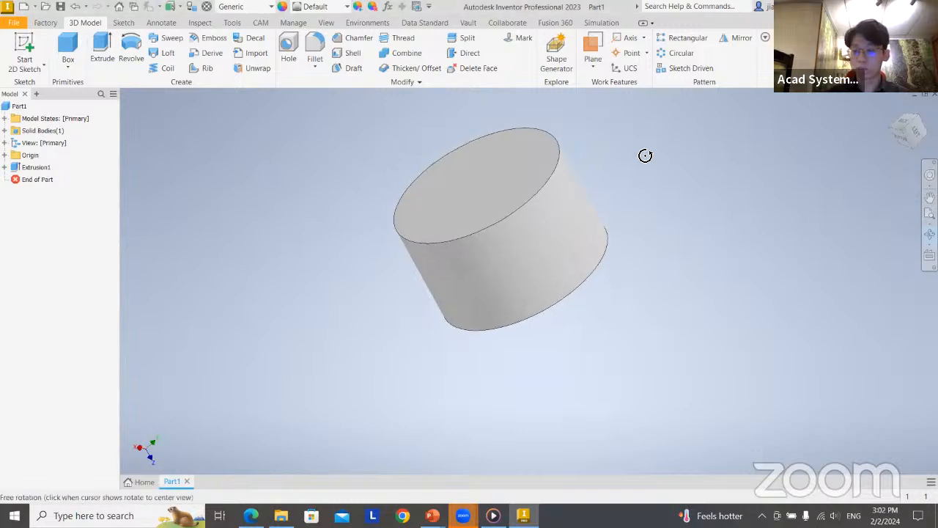
click(929, 198)
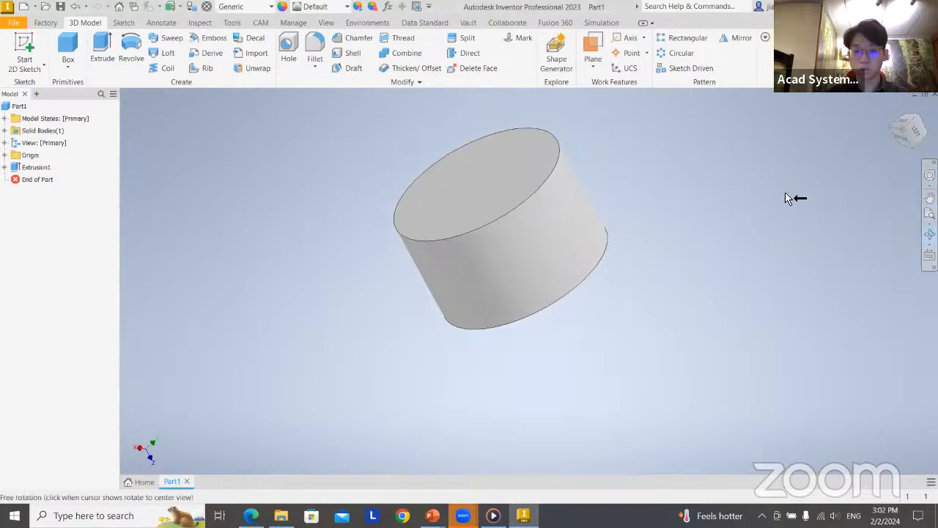
click(929, 235)
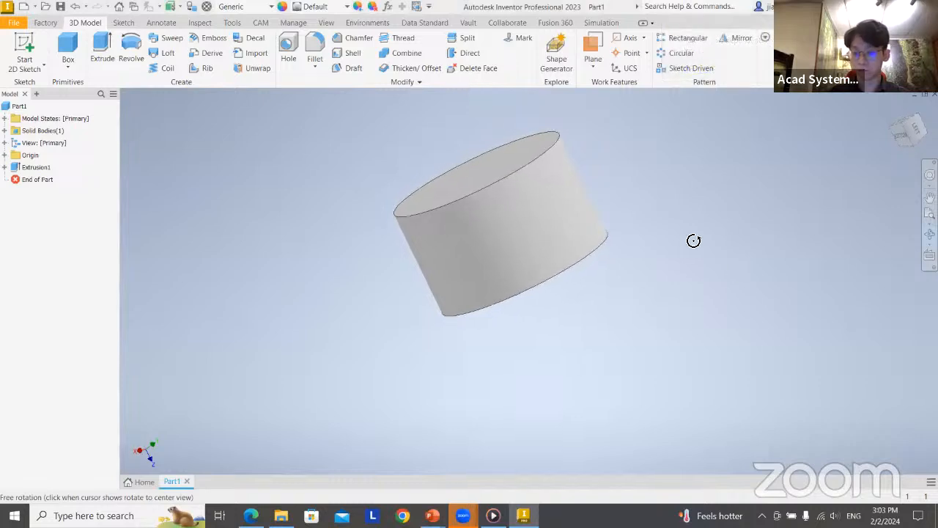
middle_drag(633, 198, 632, 196)
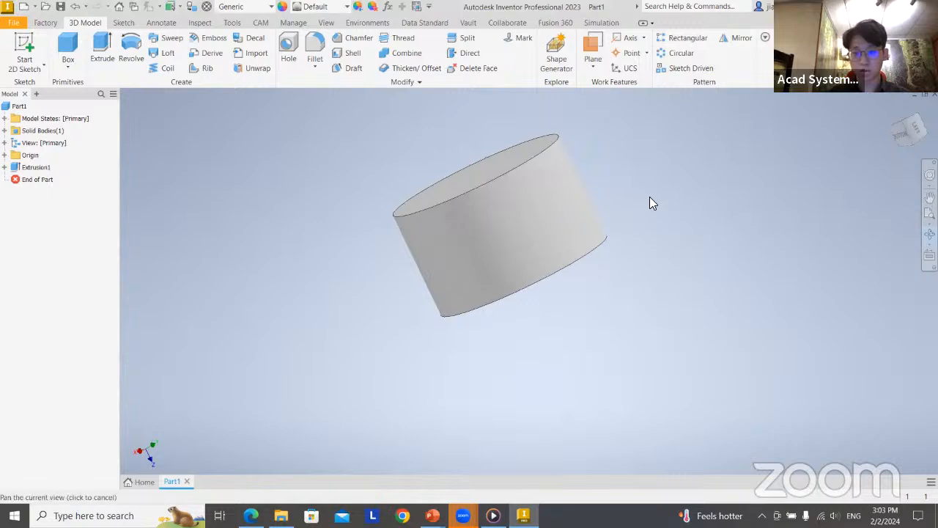
Examine the cylinder at different positions and zoom levels, recall the previous view and fit the whole part on screen
drag(649, 203, 575, 308)
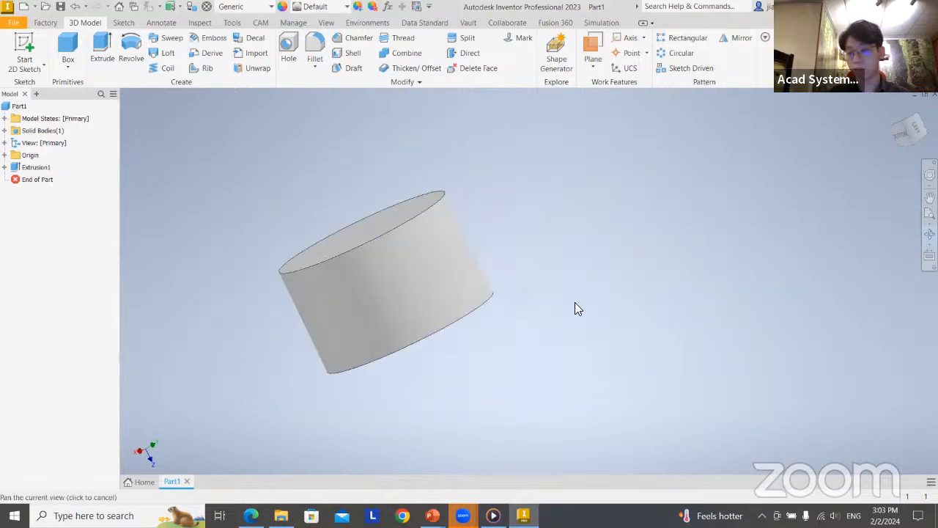
middle_drag(575, 302, 798, 241)
middle_drag(517, 222, 635, 265)
middle_drag(812, 311, 647, 283)
scroll(702, 325, up, 6)
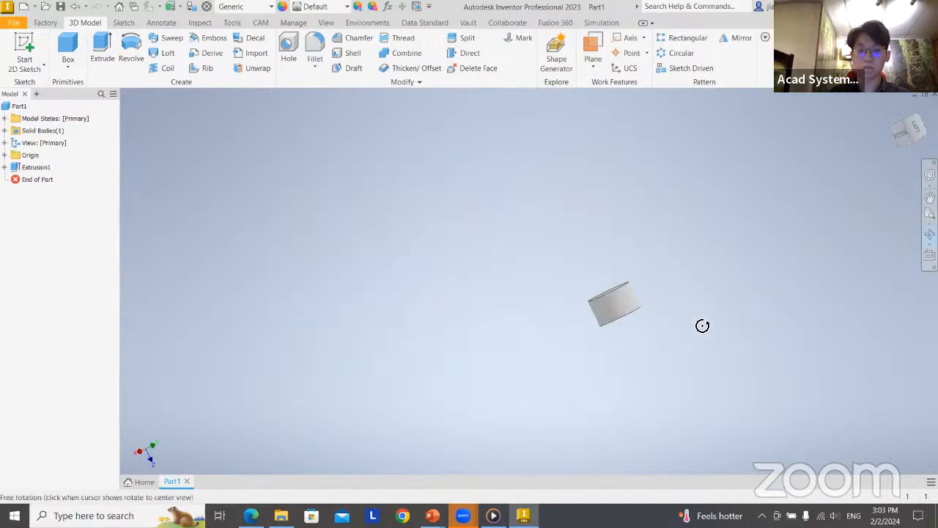
scroll(702, 325, up, 5)
key(F5)
scroll(736, 279, up, 6)
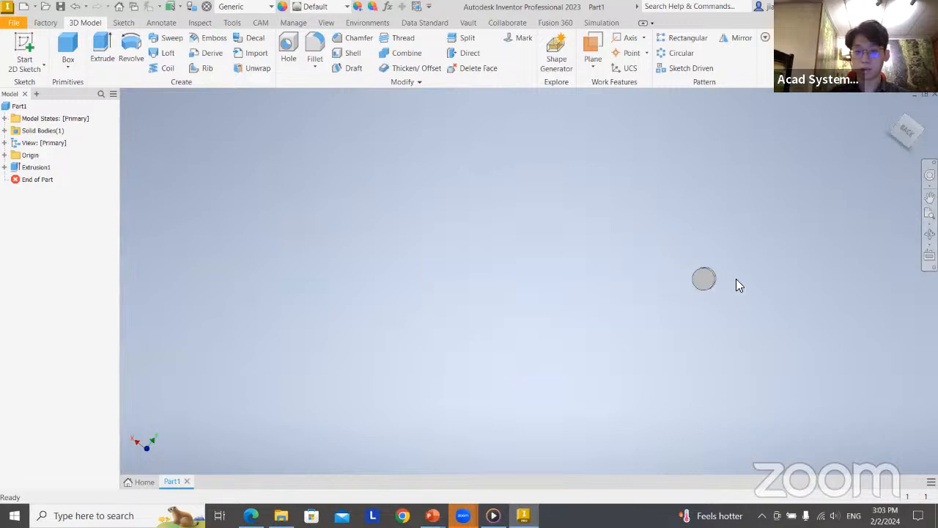
scroll(763, 279, down, 6)
middle_drag(763, 278, 917, 207)
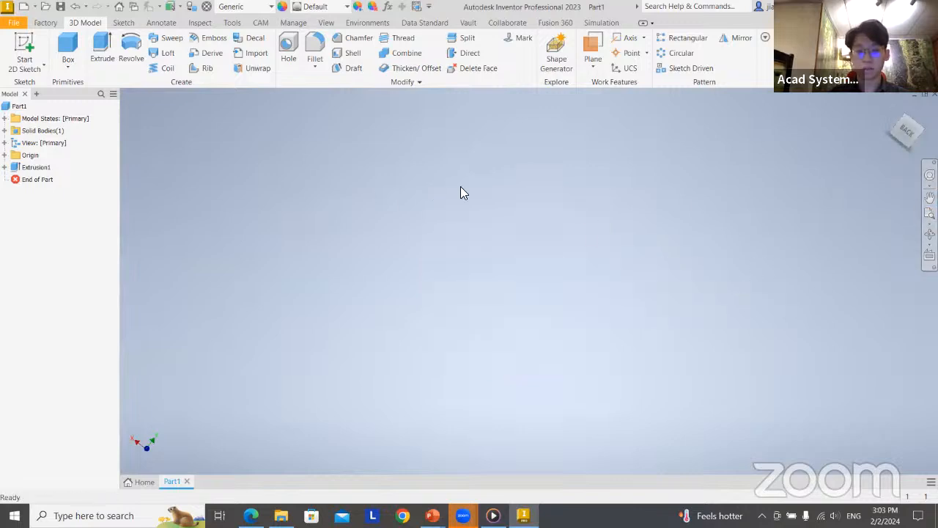
middle_click(569, 222)
middle_click(565, 217)
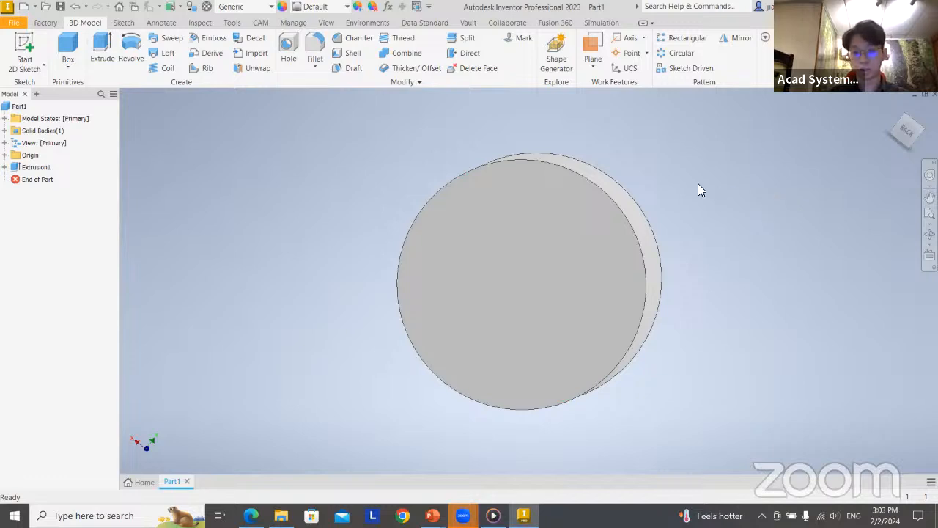
shift+middle_drag(698, 183, 655, 264)
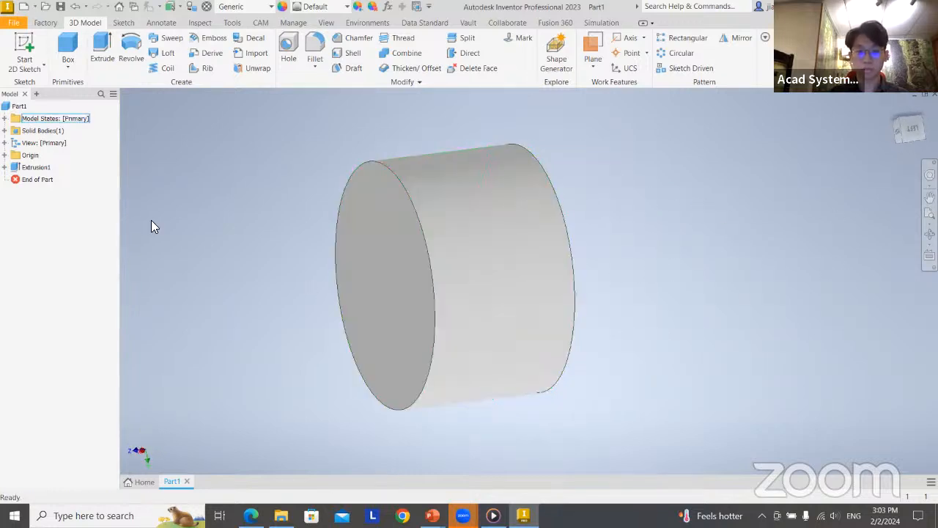
Delete the cylinder's extrusion together with its consumed sketch
right_click(40, 167)
click(65, 221)
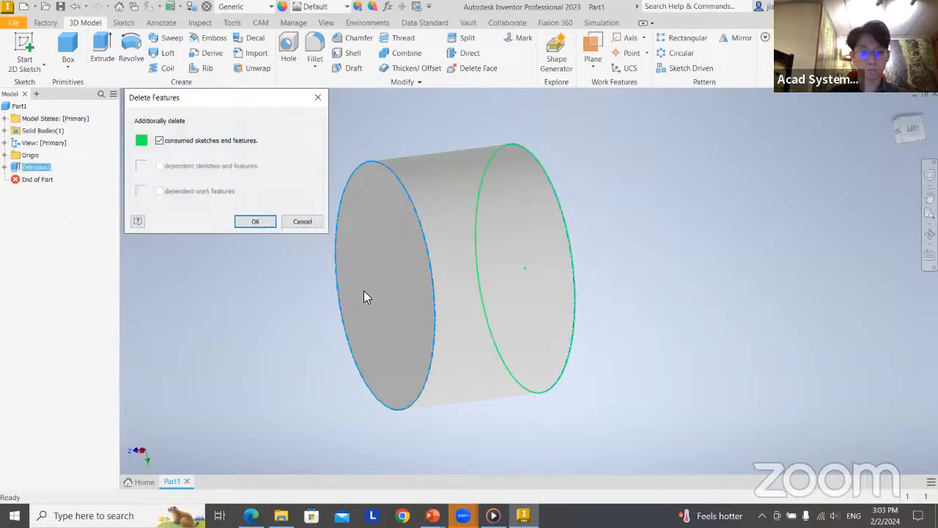
click(252, 221)
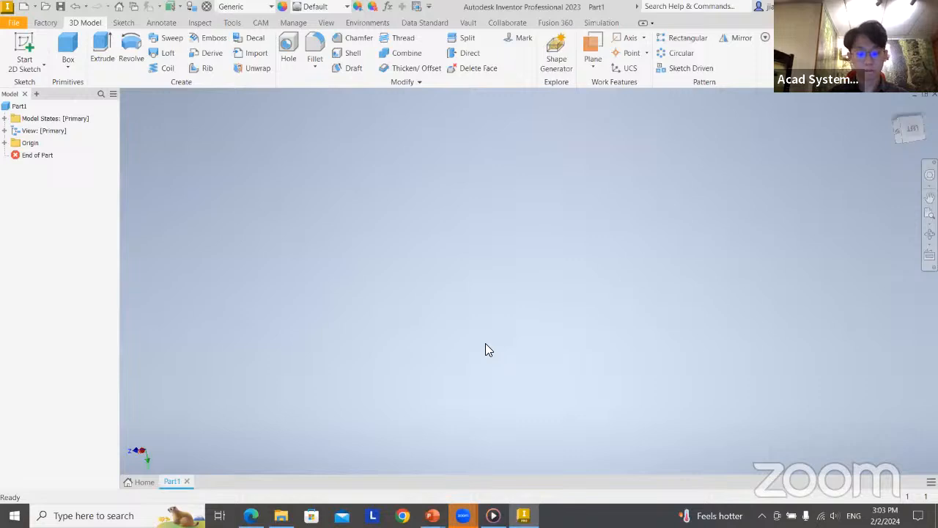
Switch to the PowerPoint slide show to read the dimensions of the two Sketching profiles, and return to Inventor
key(alt+Tab)
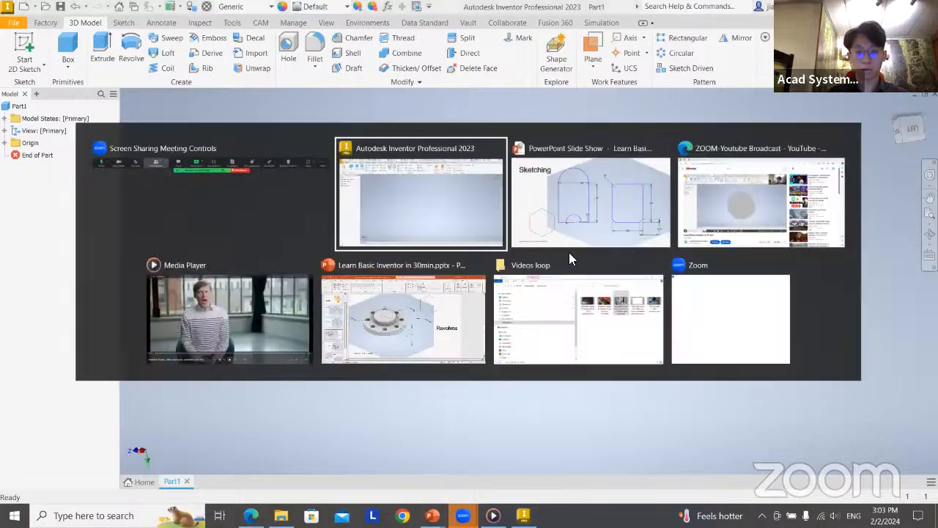
click(576, 212)
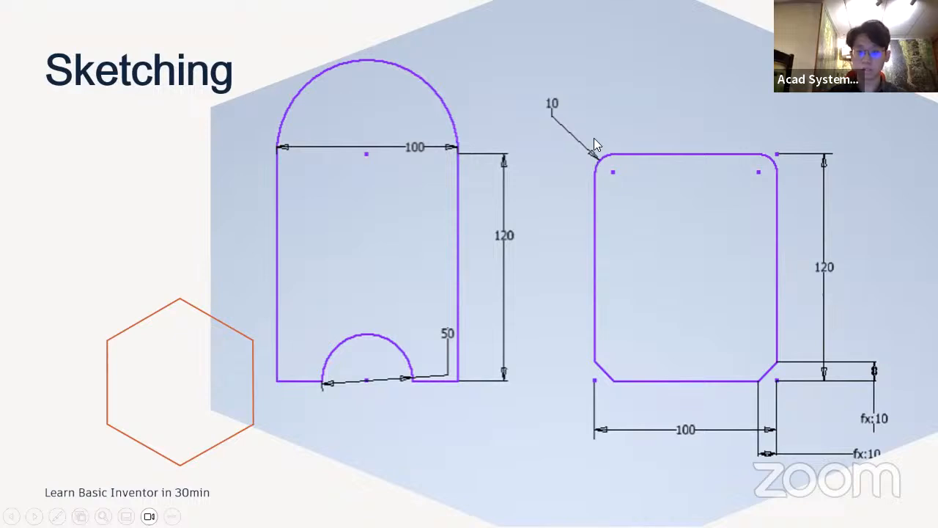
key(alt+Tab)
click(654, 195)
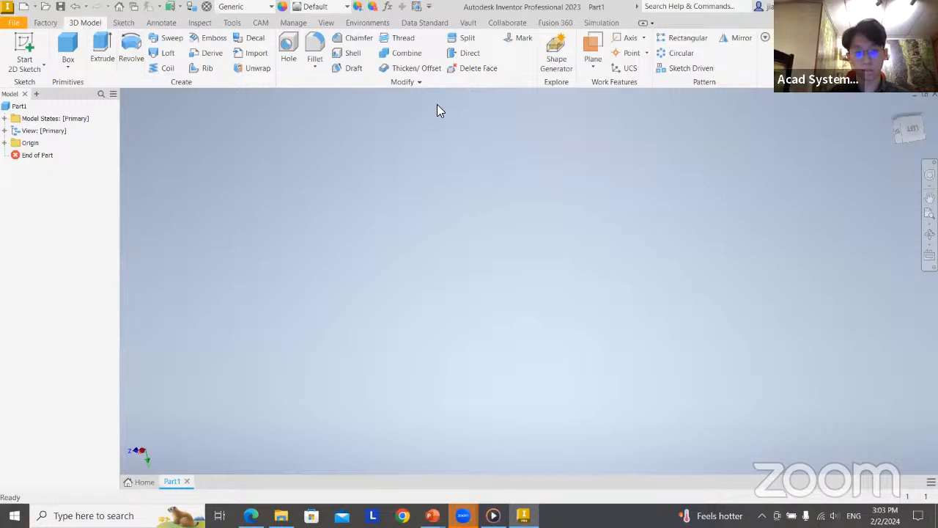
Start a new 2D sketch on the horizontal XZ origin plane
click(21, 49)
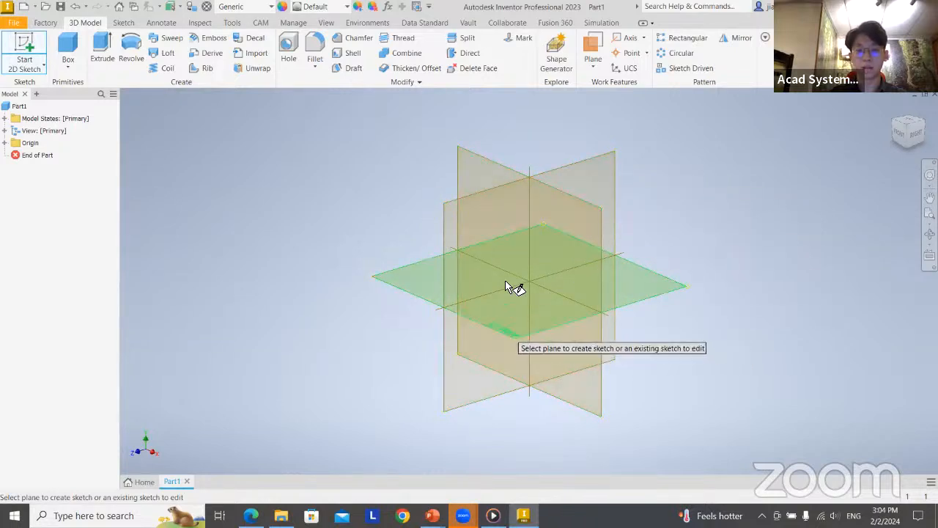
click(524, 321)
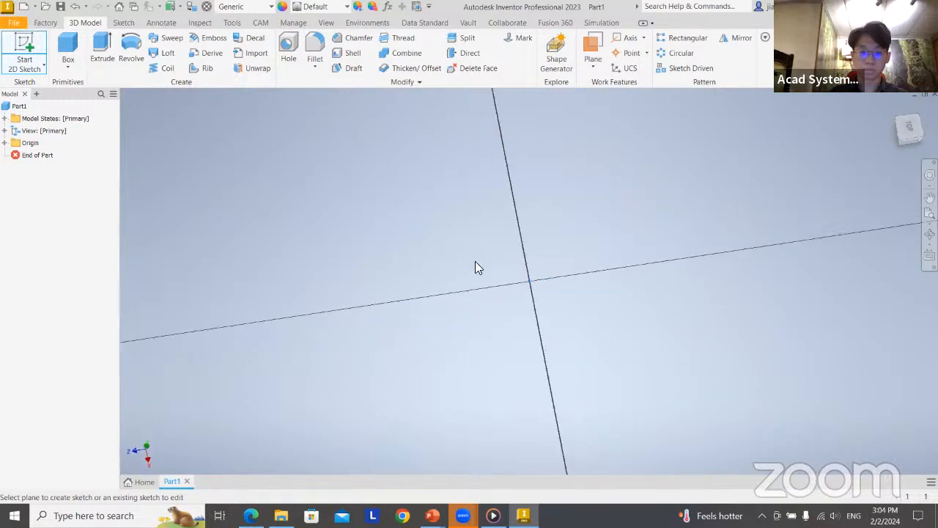
Switch to the PowerPoint slide show to check the left profile's shape and dimensions, and return to the Inventor sketch
mouse_move(611, 227)
middle_down()
mouse_move(493, 259)
mouse_move(428, 315)
middle_up()
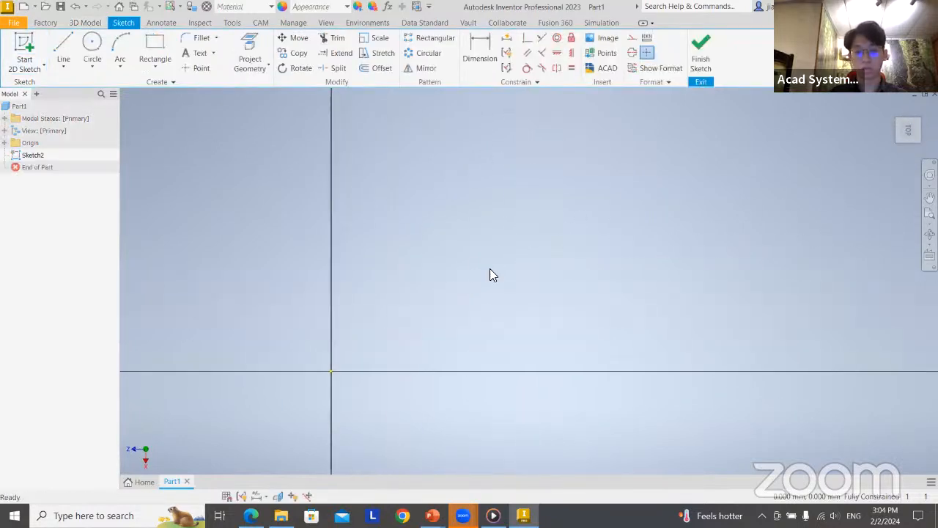
mouse_move(529, 266)
middle_down()
mouse_move(435, 243)
mouse_move(430, 272)
middle_up()
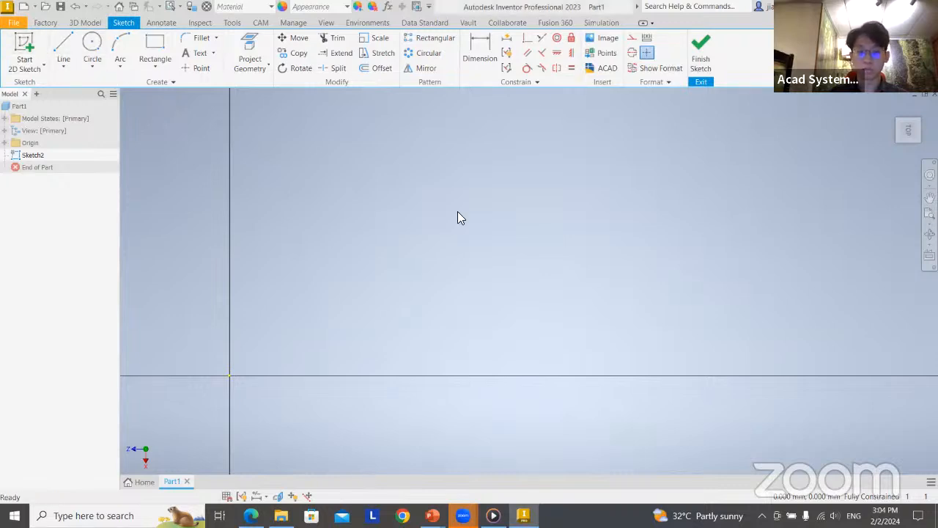
key(alt+Tab)
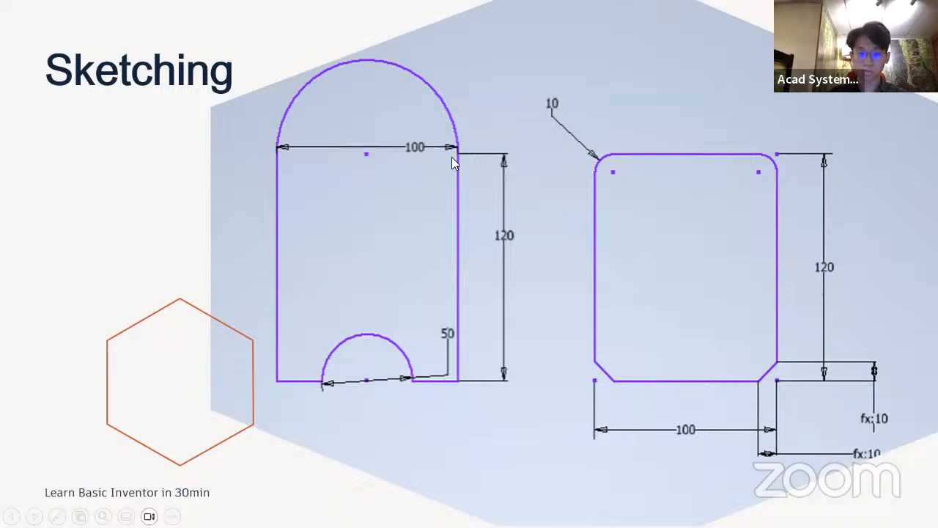
key(alt+Tab)
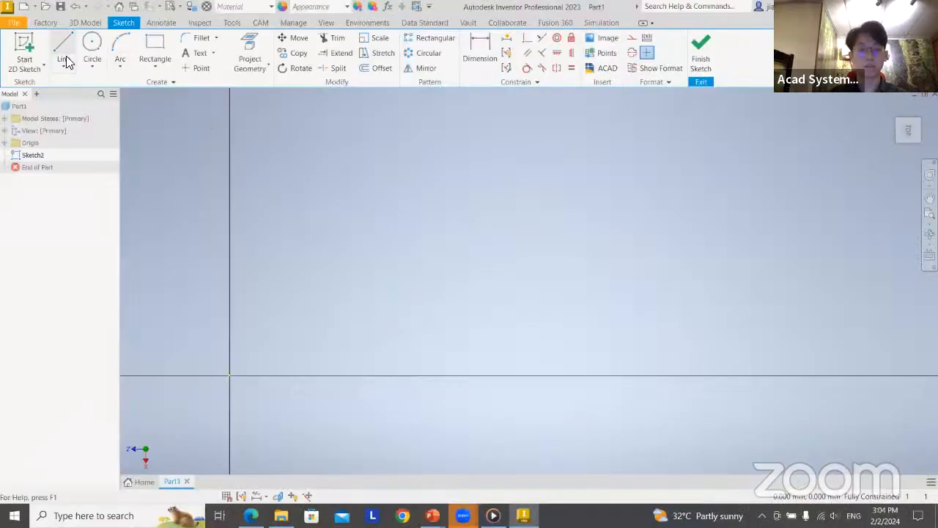
Draw a 120 mm vertical line downward beside the origin as the left side of the profile
click(65, 59)
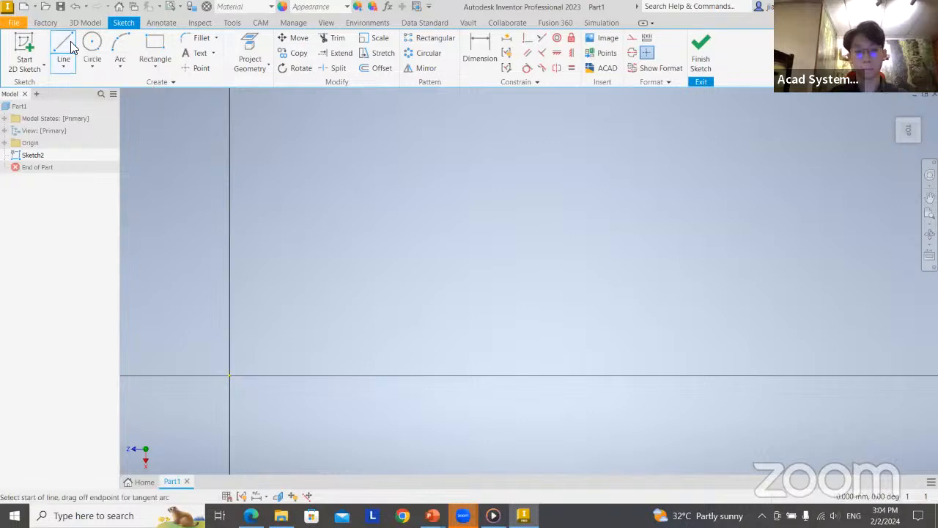
click(297, 133)
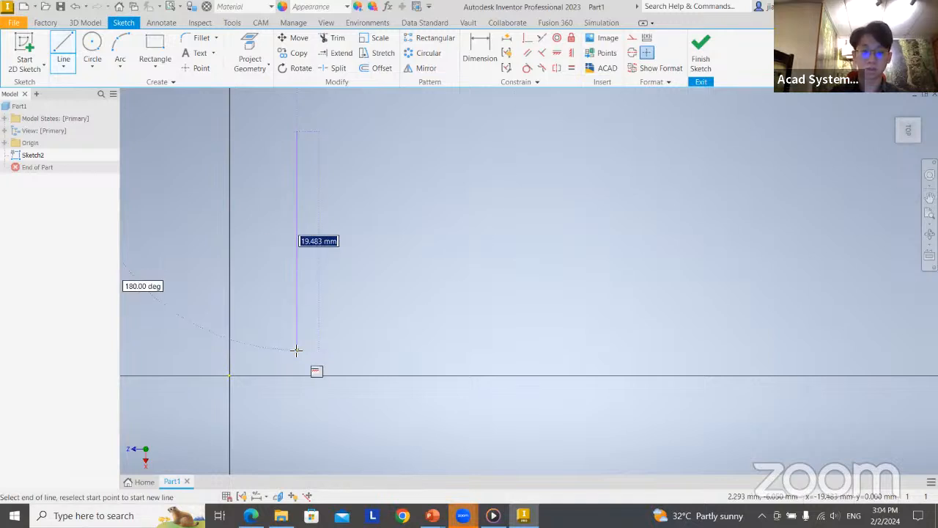
key(Escape)
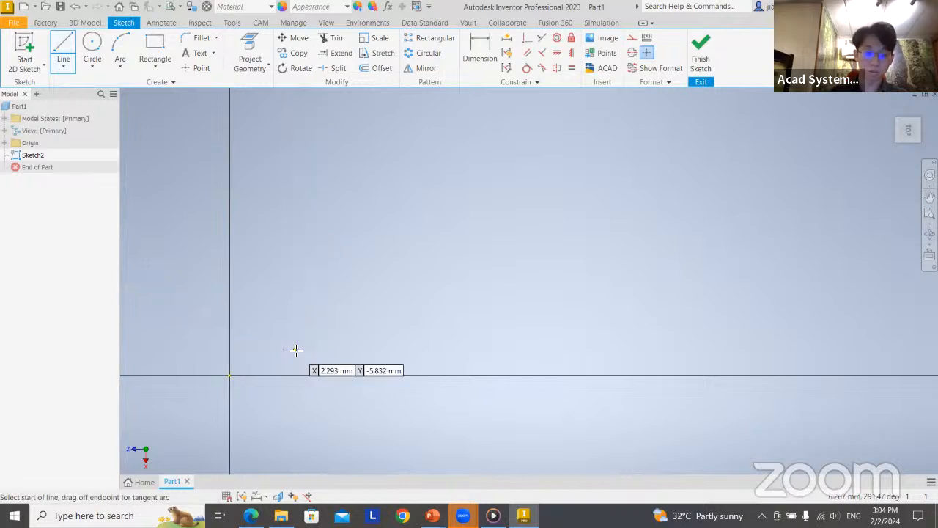
middle_drag(458, 302, 572, 373)
scroll(489, 319, up, 4)
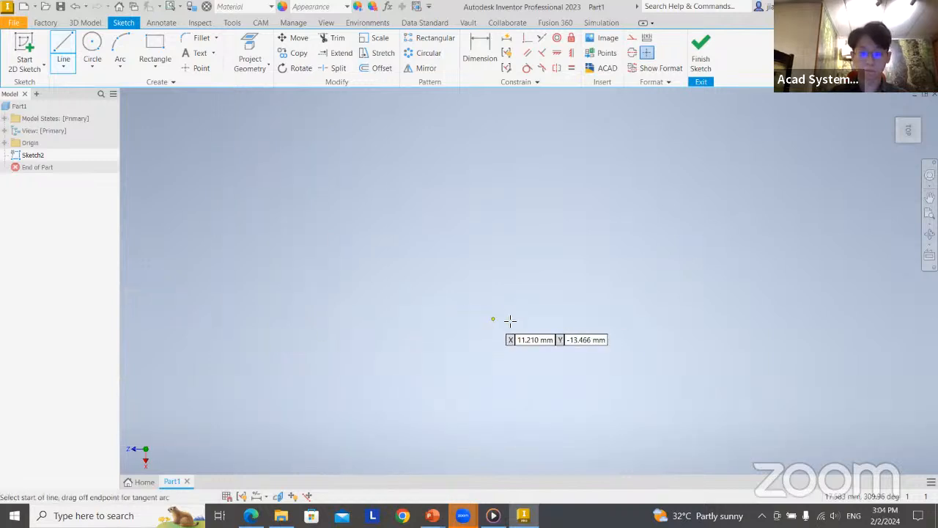
scroll(511, 321, down, 10)
middle_drag(565, 259, 359, 314)
click(371, 302)
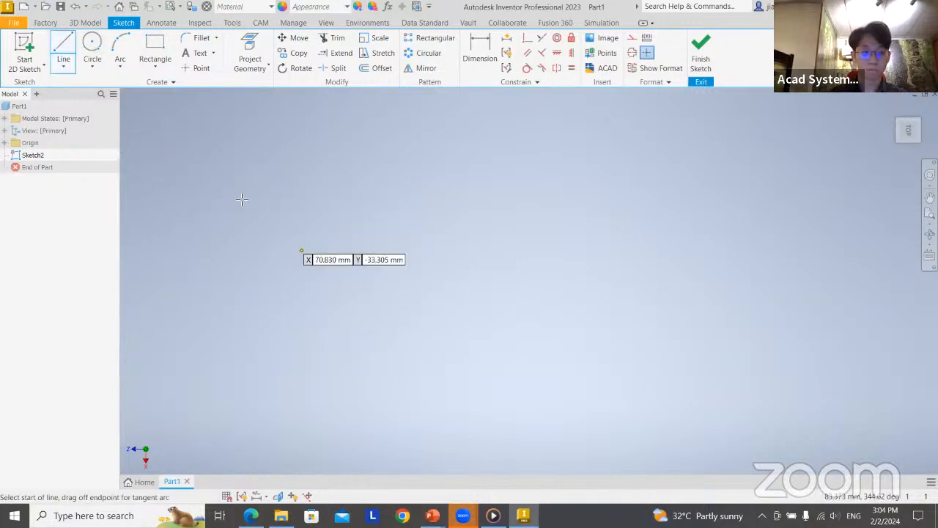
click(259, 156)
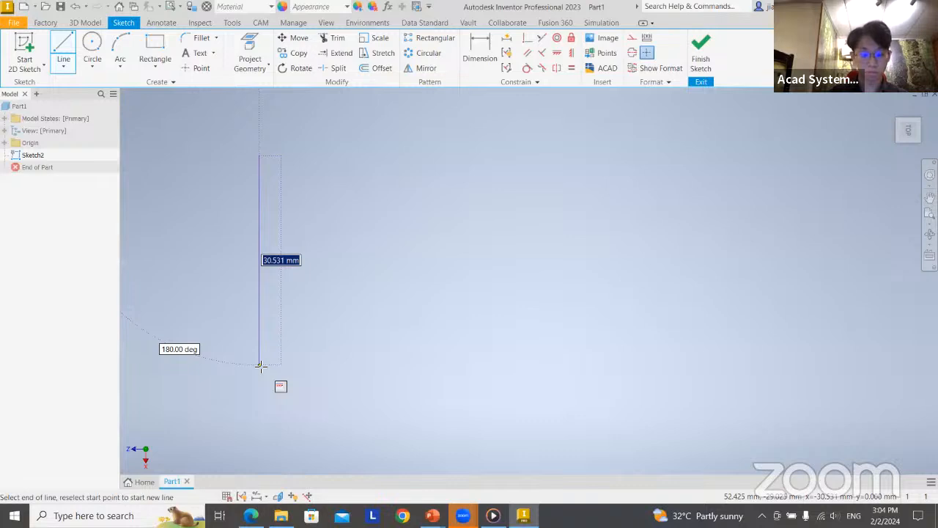
text(120)
key(Return)
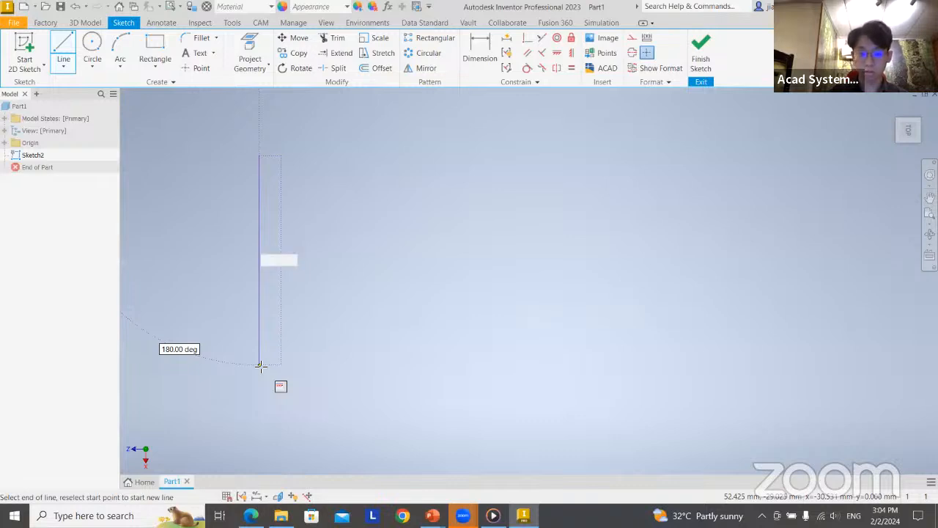
Continue from the vertical line's lower end with a perpendicular 100 mm line to the right as the profile's base
middle_drag(367, 278, 349, 169)
scroll(358, 176, down, 3)
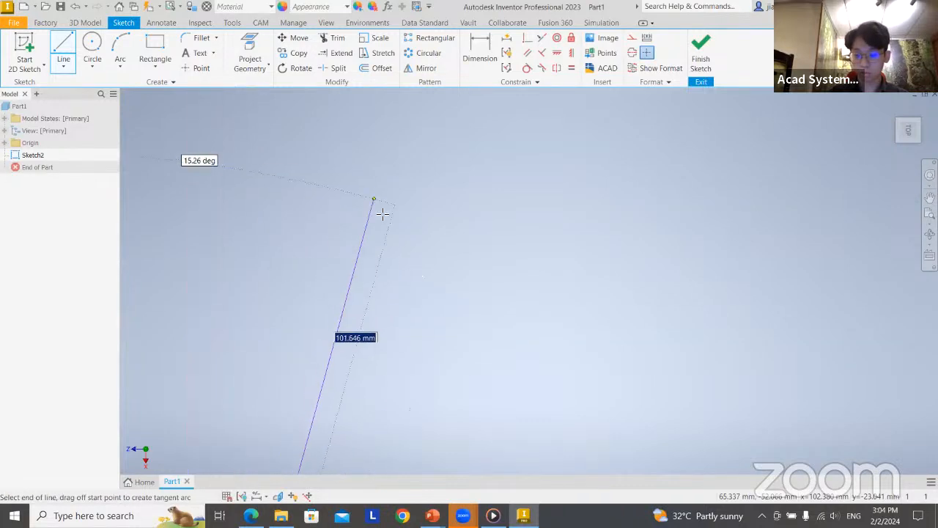
middle_drag(426, 282, 479, 207)
scroll(396, 276, up, 8)
middle_drag(421, 255, 393, 209)
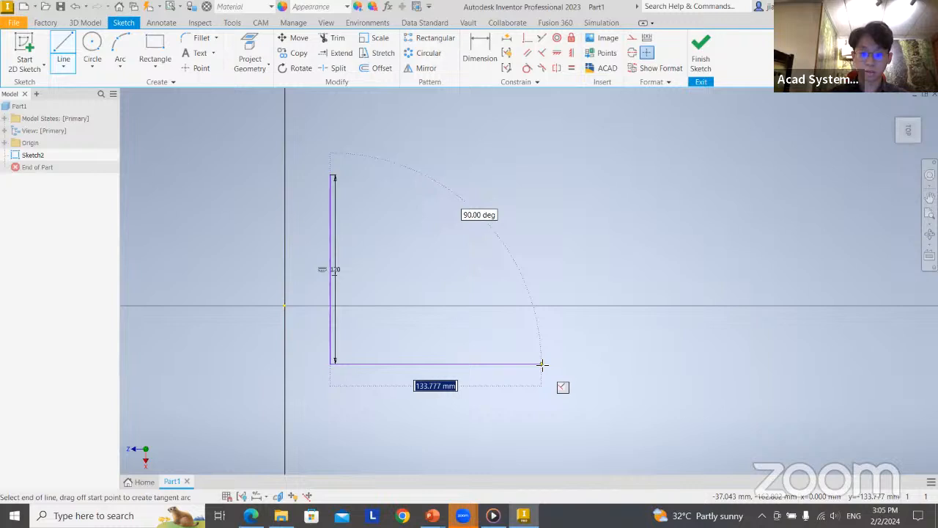
text(100)
key(Return)
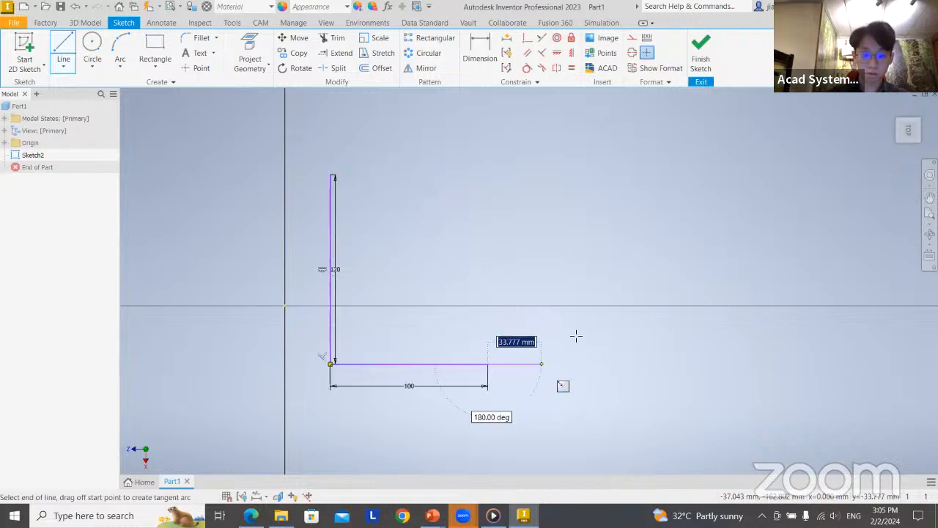
Draw the profile's right side 120 mm straight up and close the rectangle at the left side's upper endpoint
scroll(504, 174, up, 6)
scroll(508, 186, down, 7)
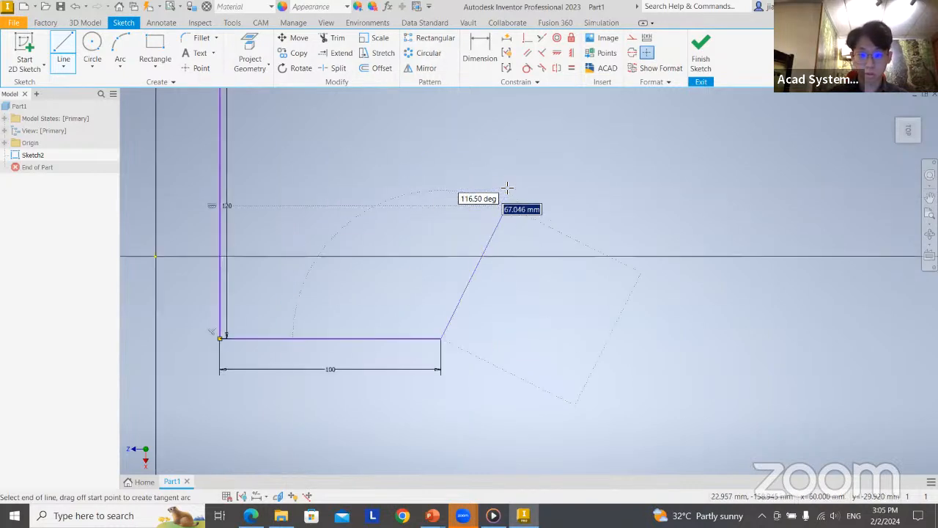
scroll(506, 188, up, 2)
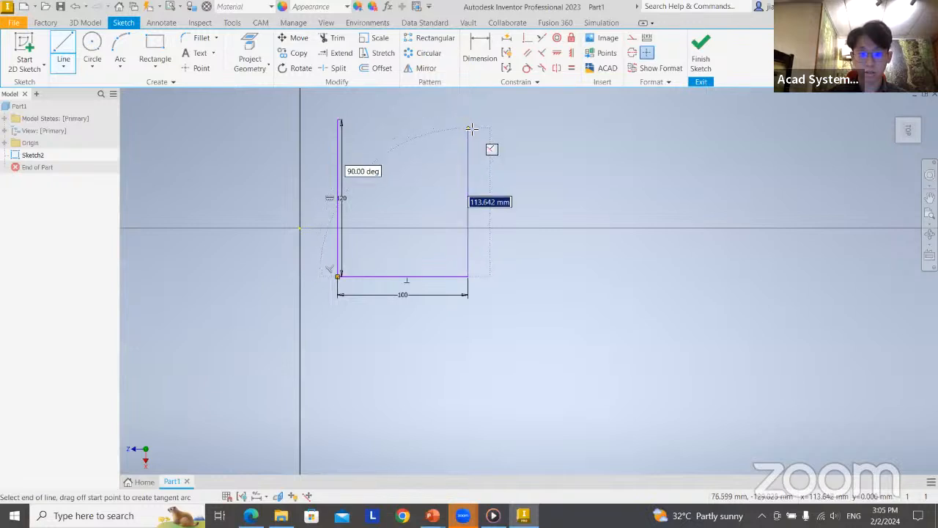
text(120)
key(Return)
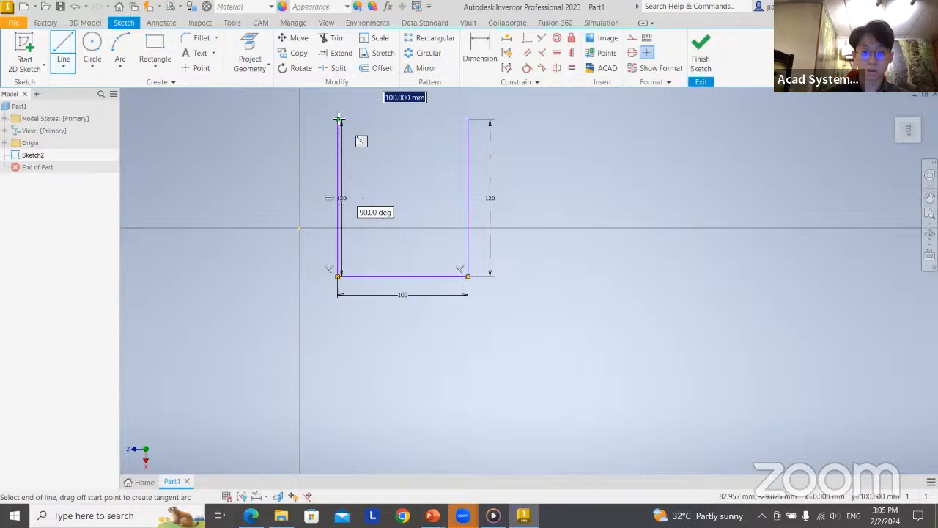
click(338, 118)
middle_drag(355, 162, 334, 200)
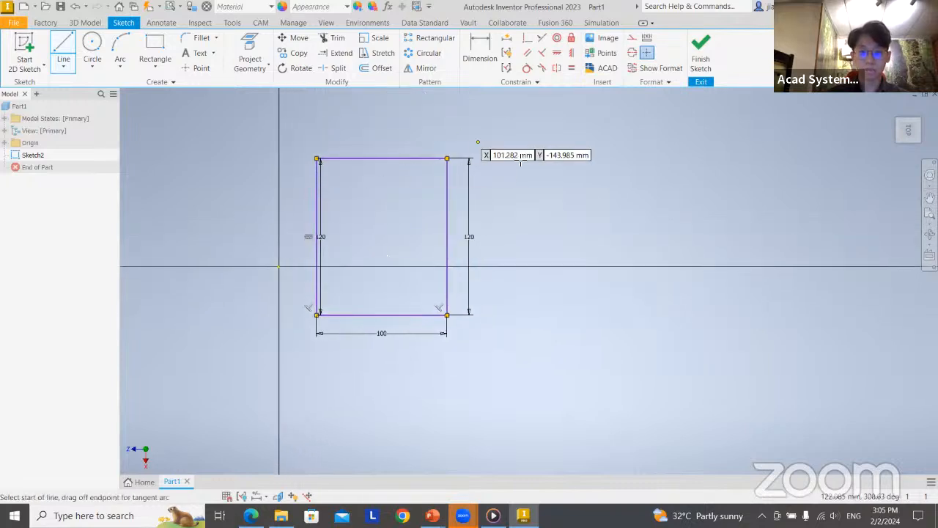
Switch to the PowerPoint slide show to read the left profile's arc dimensions, and return to the rectangle in Inventor
key(alt+Tab)
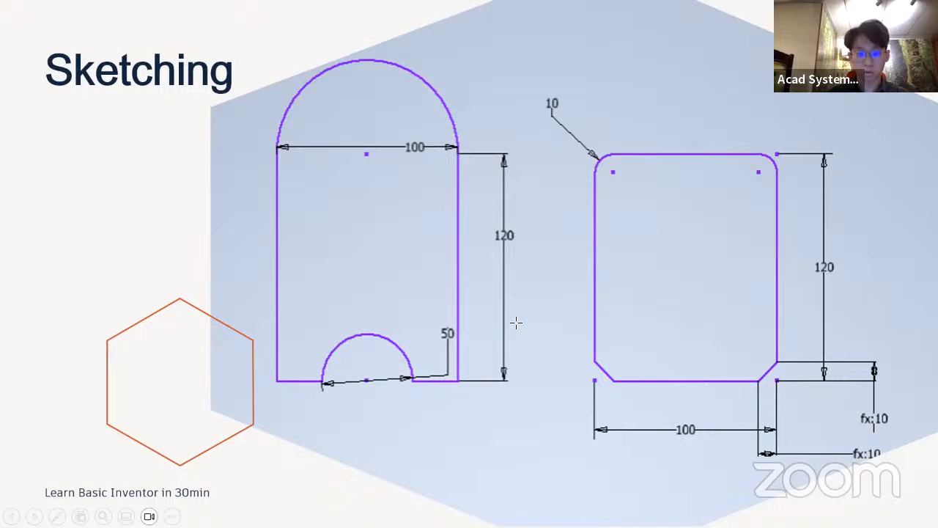
key(alt+Tab)
scroll(245, 139, down, 6)
scroll(419, 262, up, 5)
middle_drag(513, 292, 303, 202)
Draw a circle with a 50 mm radius centred on the midpoint of the rectangle's bottom line
click(92, 59)
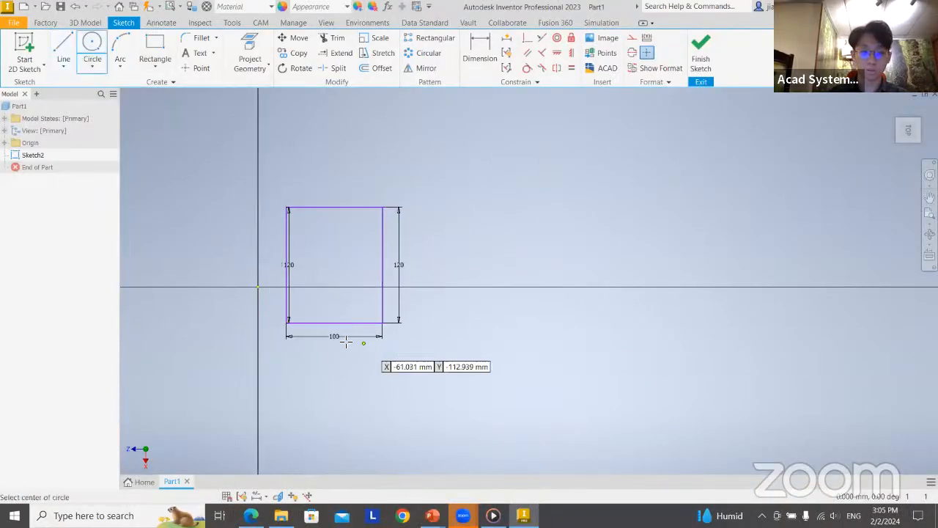
scroll(337, 334, down, 3)
scroll(337, 335, up, 6)
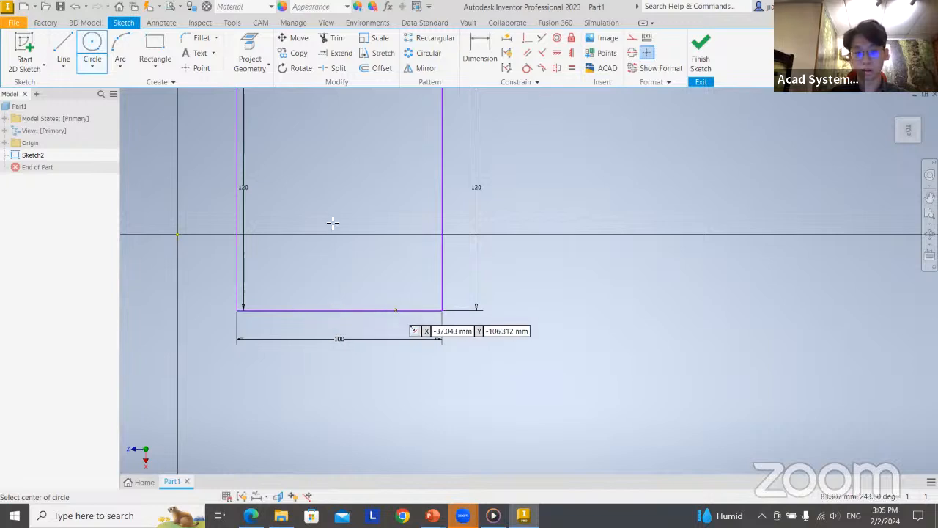
click(339, 310)
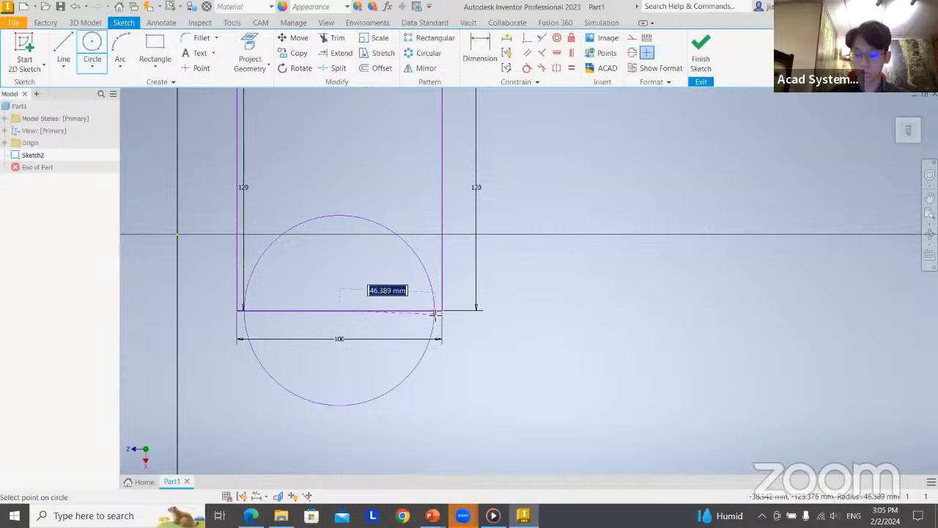
text(50)
key(Return)
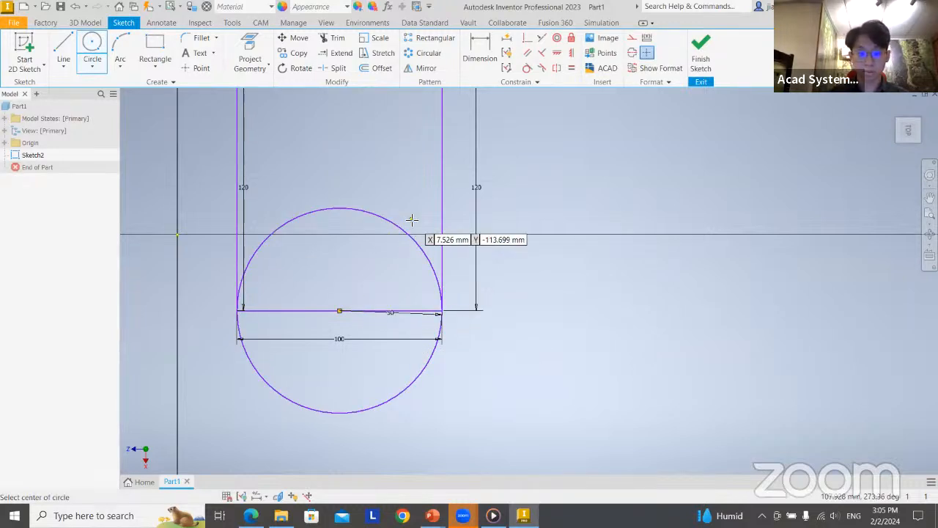
key(Escape)
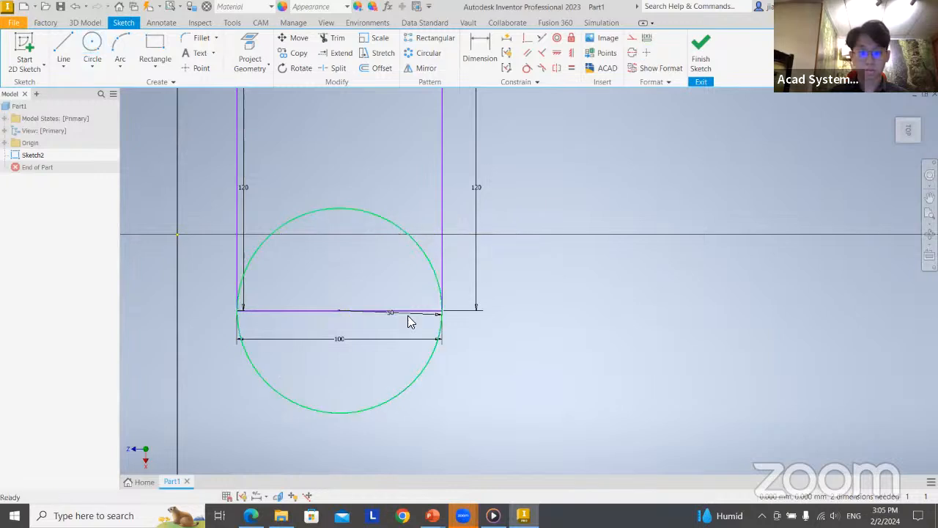
Set the circle's radius dimension to 25 mm
double_click(393, 315)
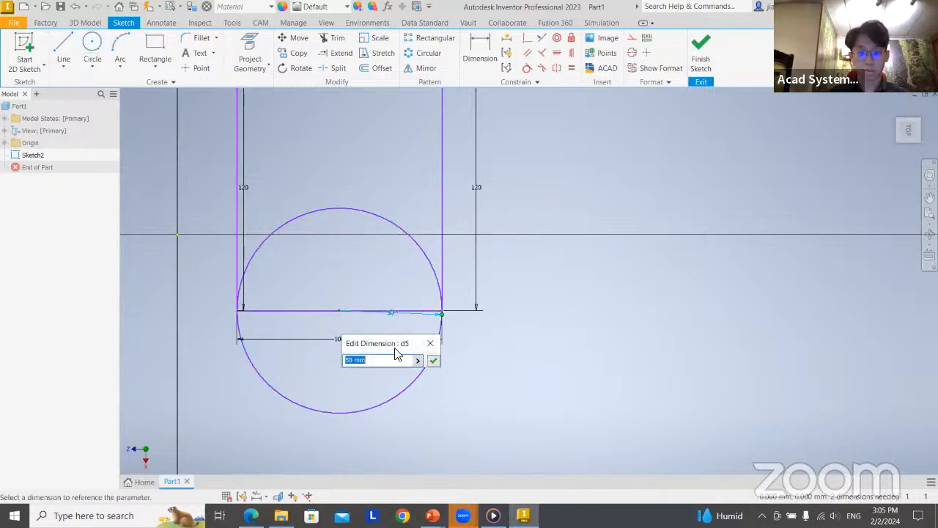
key(BackSpace)
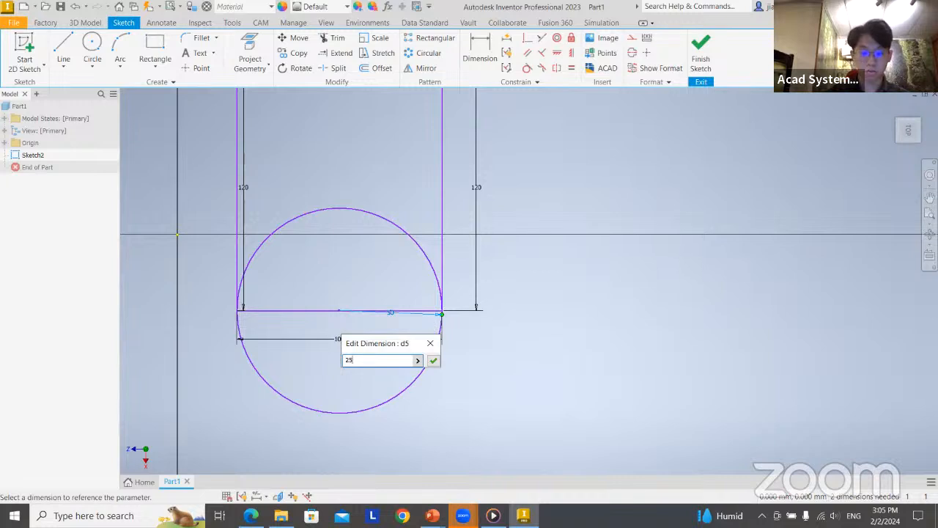
text(25)
key(Return)
scroll(524, 274, down, 2)
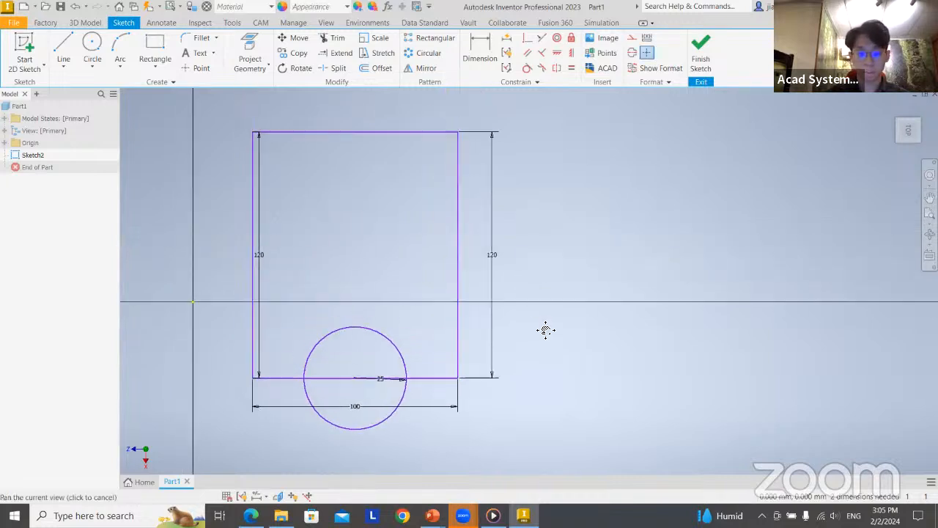
scroll(562, 300, up, 2)
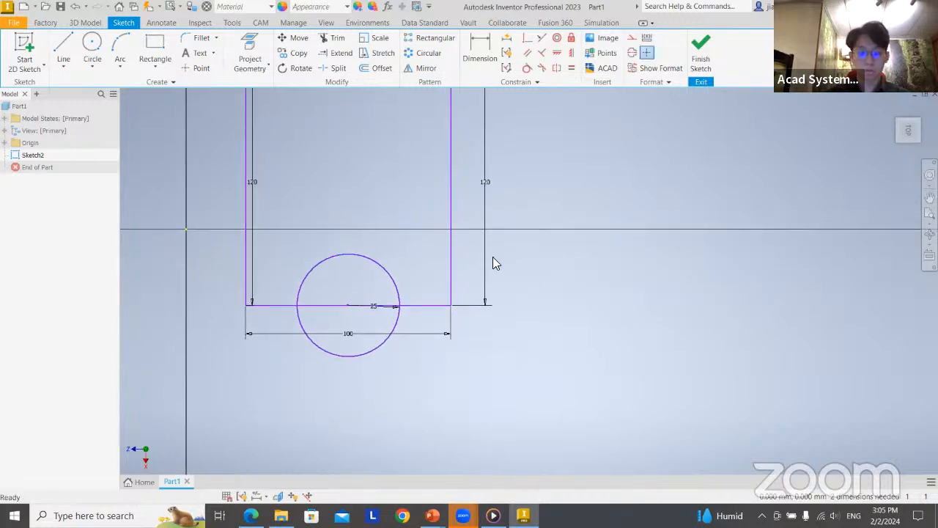
Recheck the left profile on the PowerPoint slide, and in Inventor trim away the base line inside the circle and the circle's lower half
key(alt+Tab)
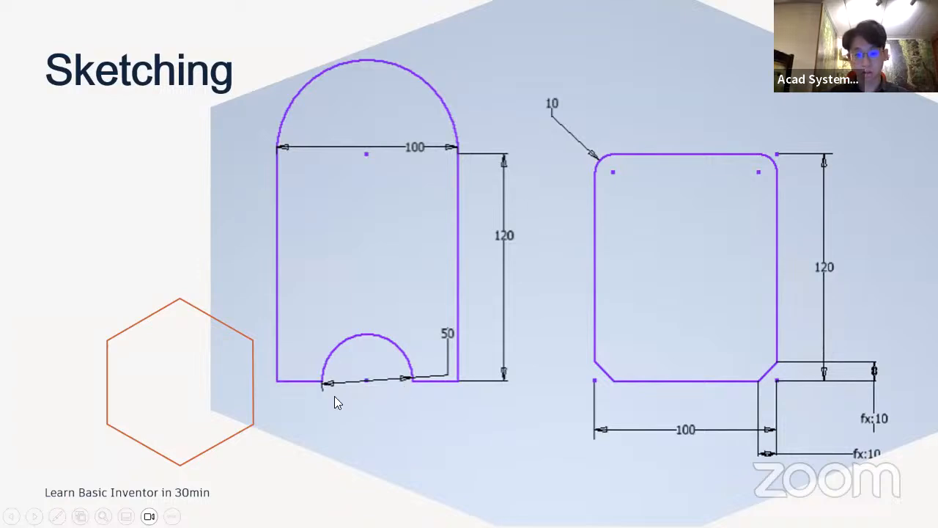
key(alt+Tab)
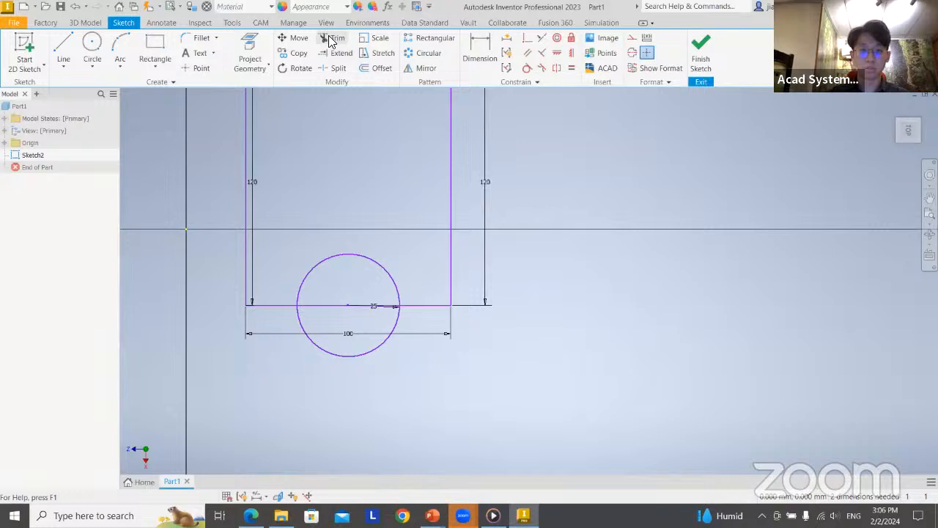
click(332, 40)
scroll(324, 310, down, 2)
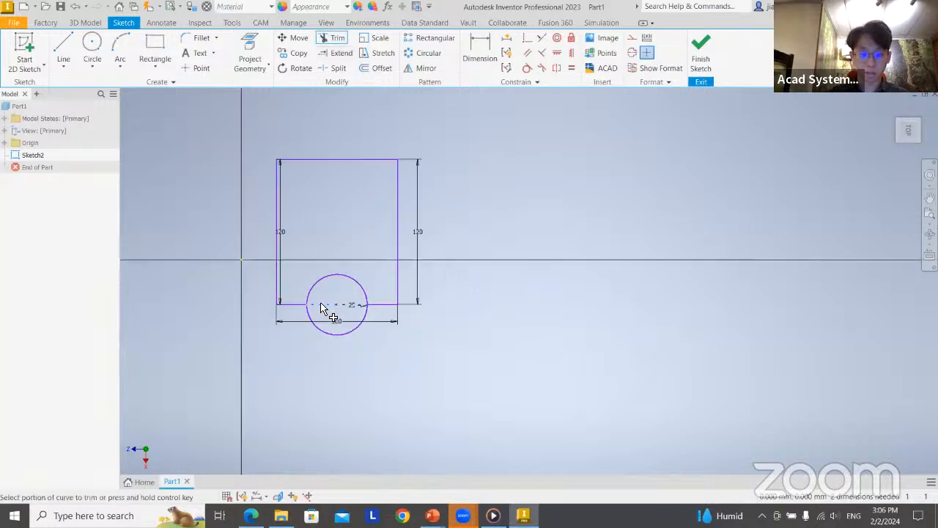
scroll(325, 310, up, 5)
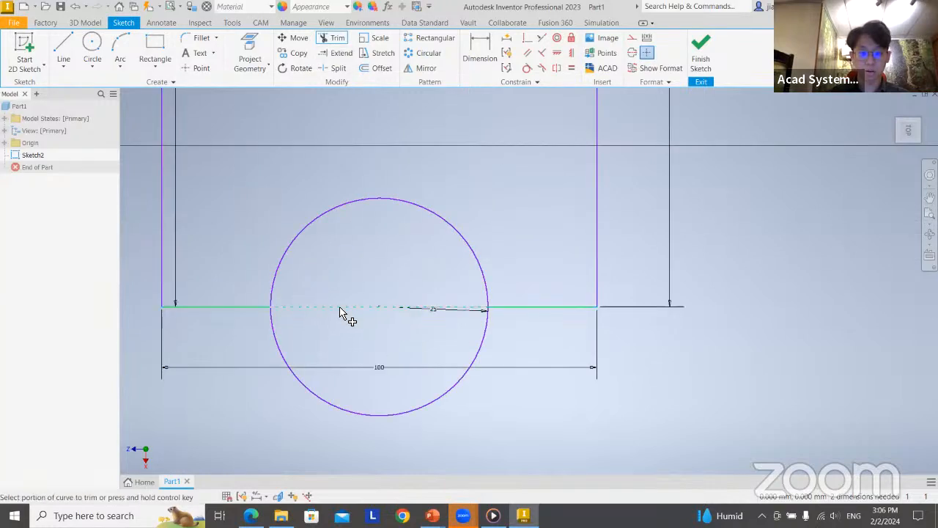
click(342, 310)
middle_drag(351, 313, 328, 291)
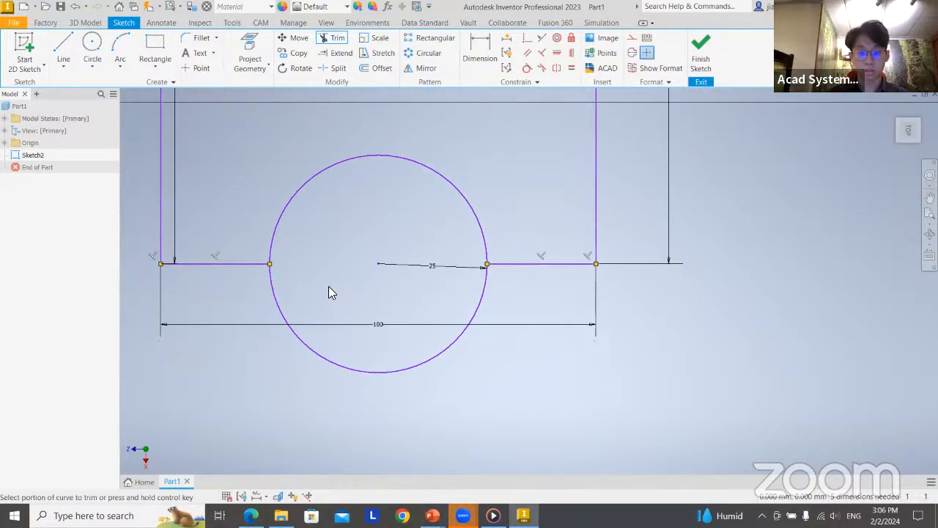
click(315, 352)
middle_drag(458, 357, 446, 413)
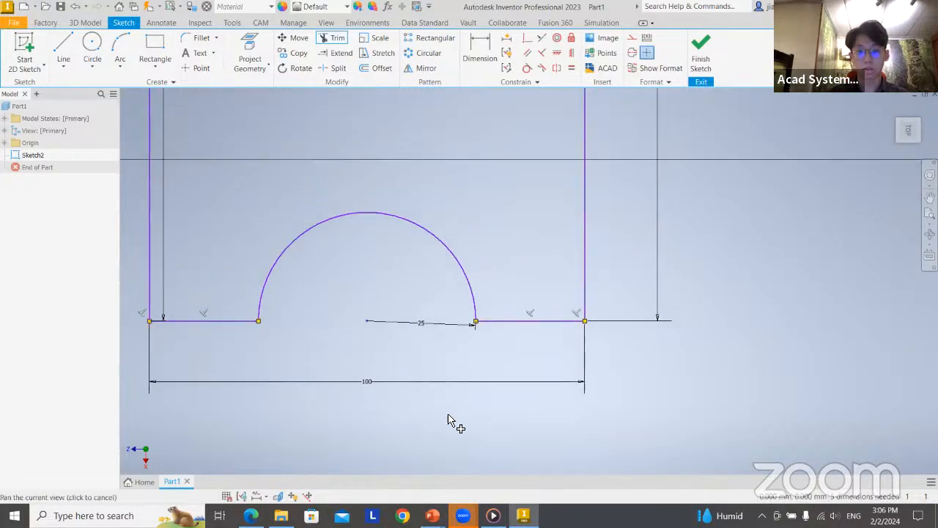
scroll(380, 340, down, 5)
middle_drag(377, 173, 378, 258)
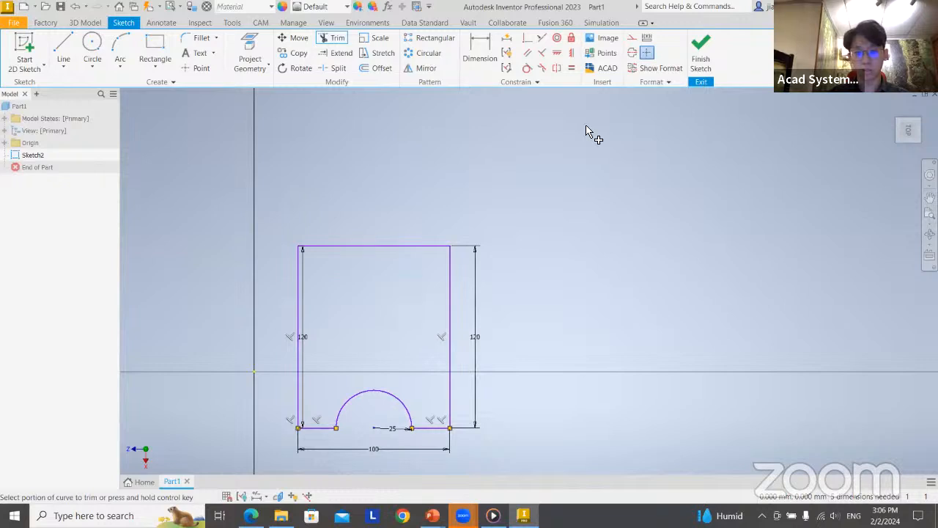
key(alt+Tab)
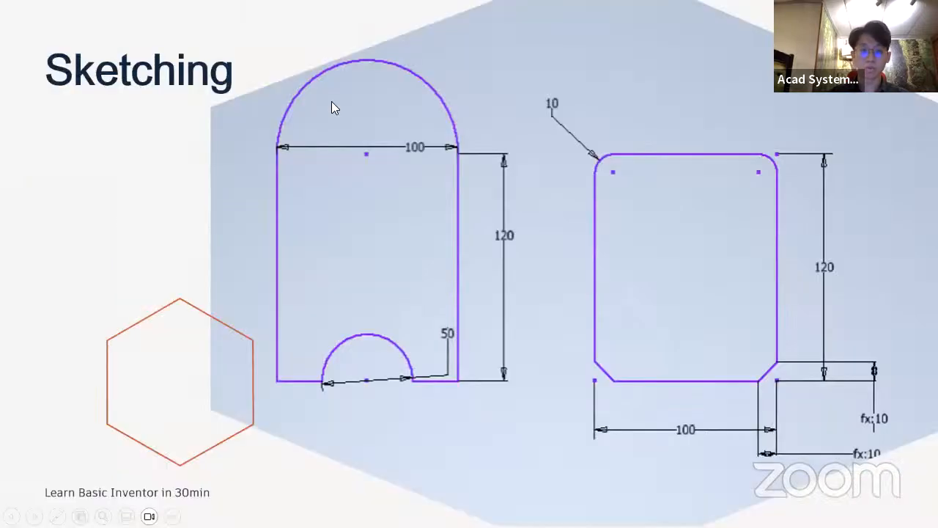
key(alt+Tab)
key(c)
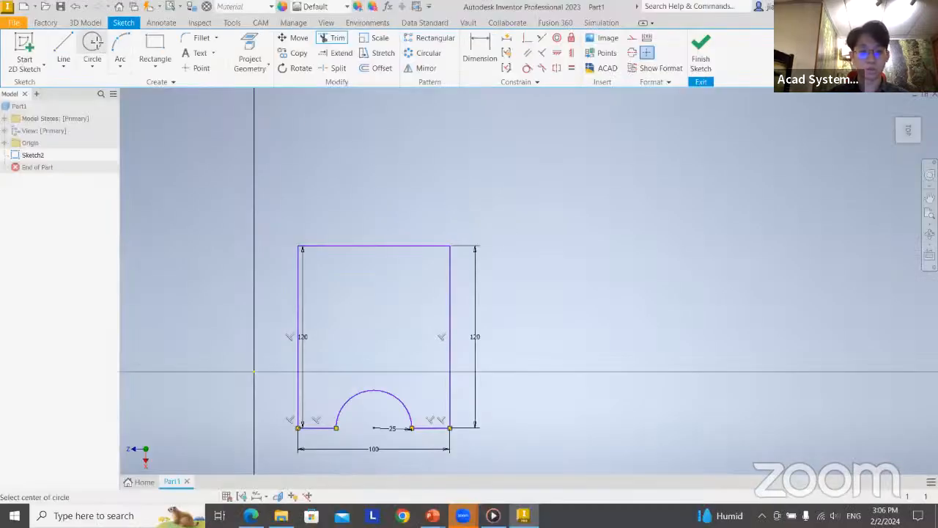
click(374, 246)
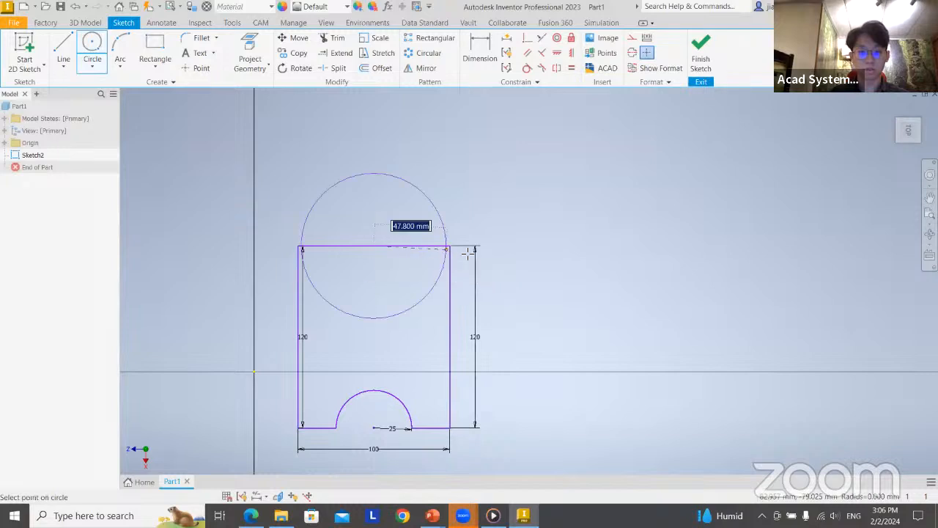
key(Escape)
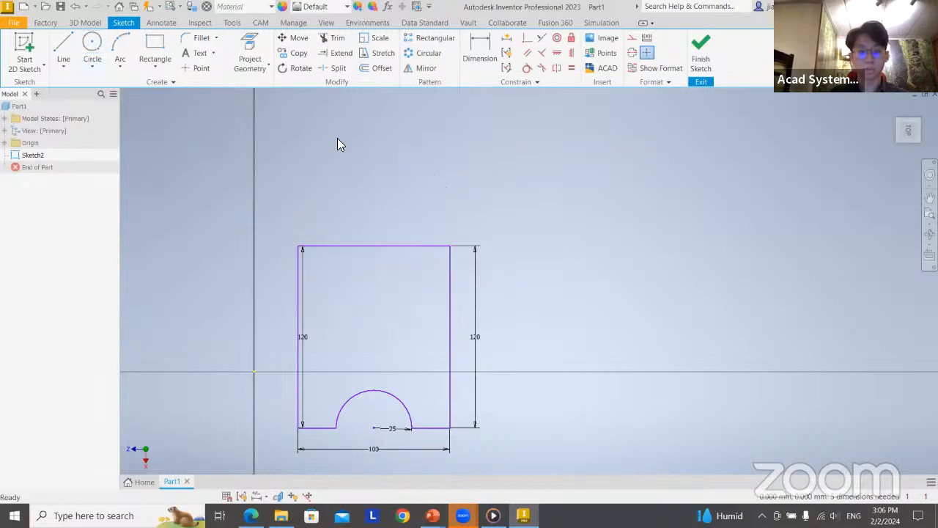
Draw a three-point arc with a 50 mm radius between the rectangle's upper corners, and delete the rectangle's top line beneath it
click(122, 44)
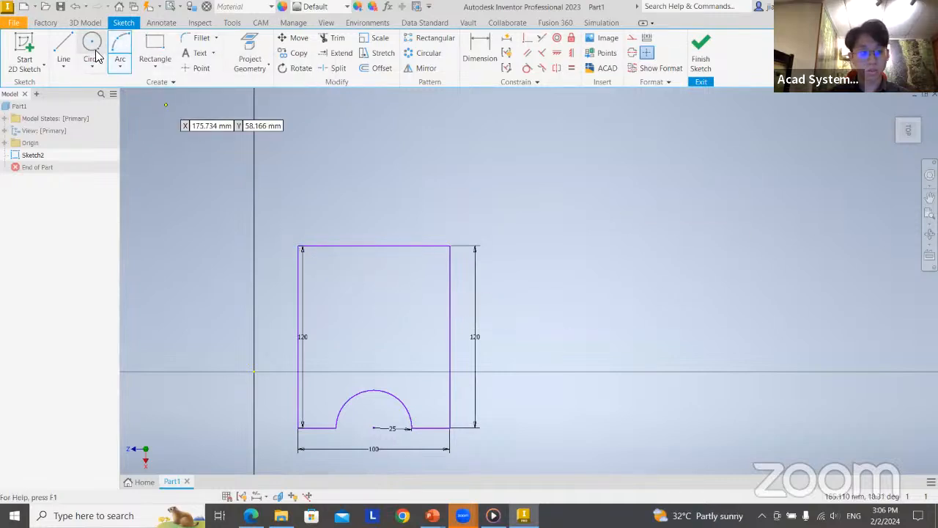
click(299, 246)
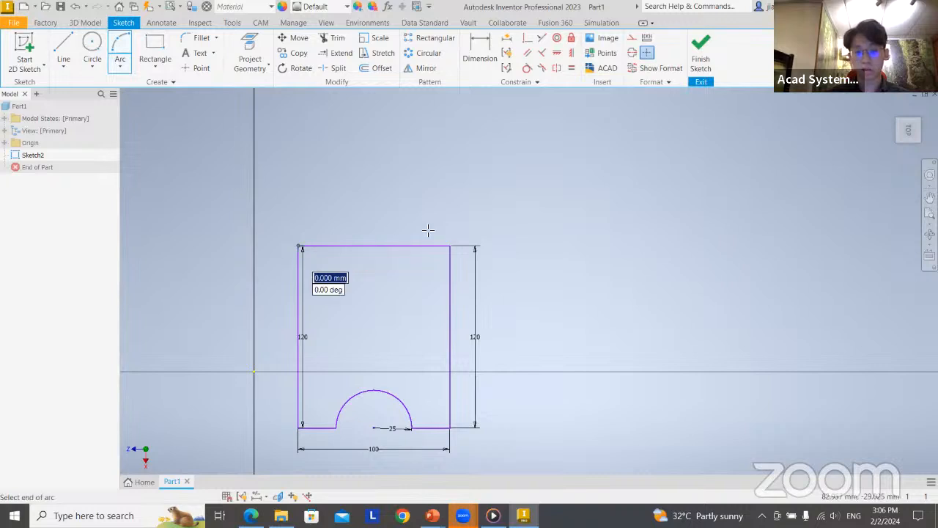
click(451, 246)
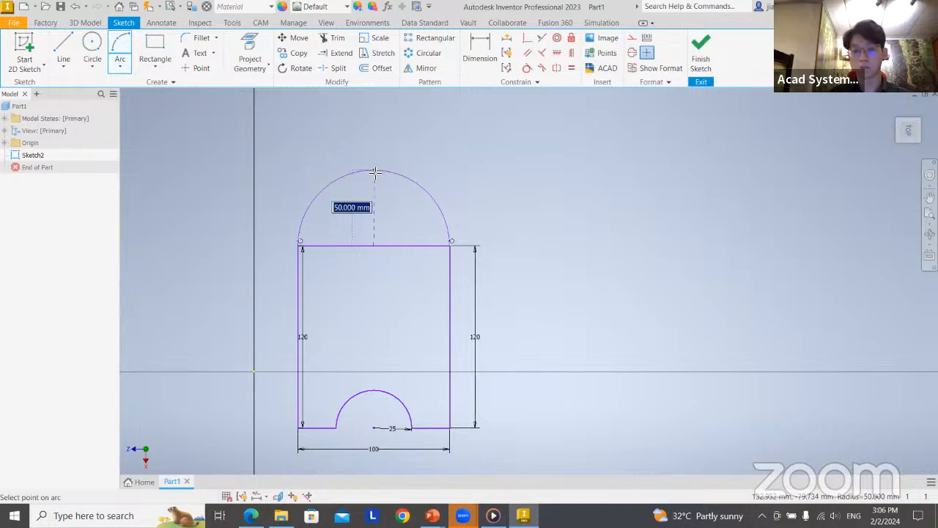
click(374, 172)
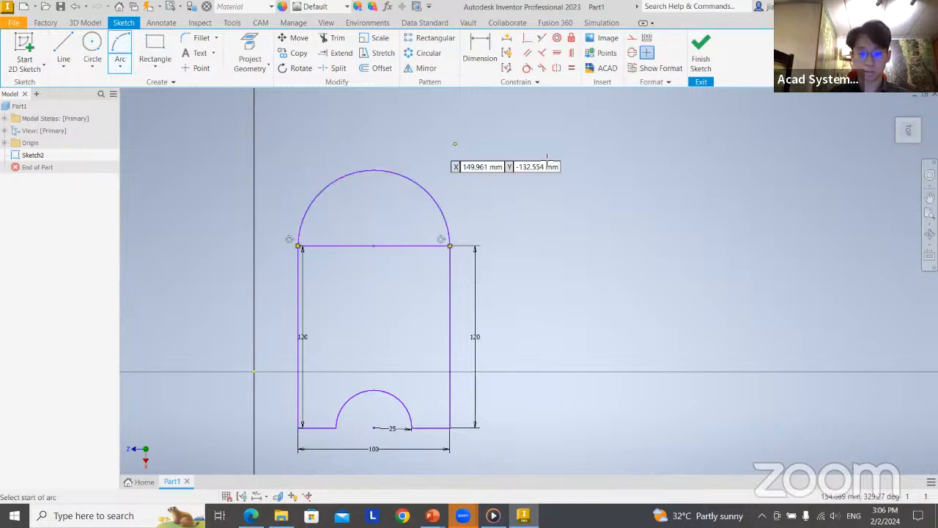
middle_drag(519, 278, 519, 250)
key(Escape)
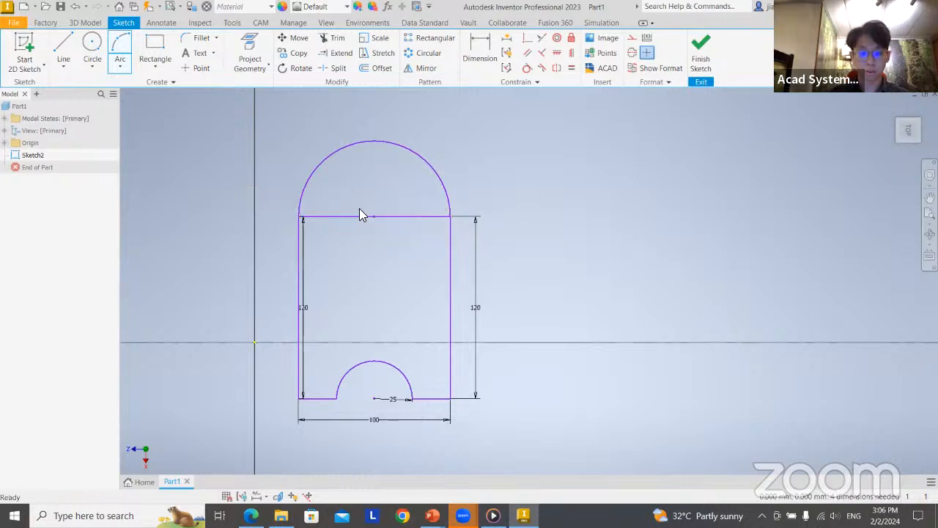
click(395, 217)
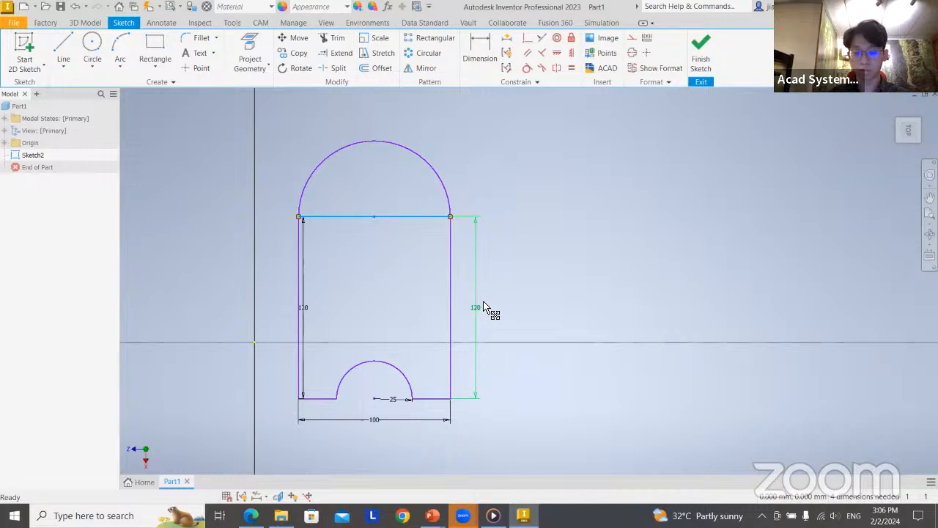
key(Delete)
Check the right profile on the PowerPoint slide, and in Inventor draw a rectangle 100 mm wide and 120 mm high beside the arched profile
middle_drag(494, 271, 421, 266)
middle_drag(425, 319, 421, 300)
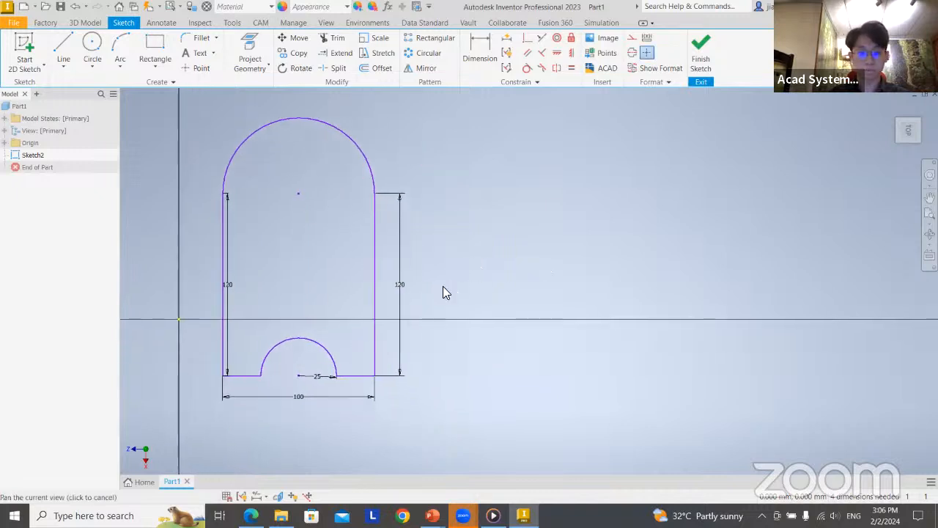
key(alt+Tab)
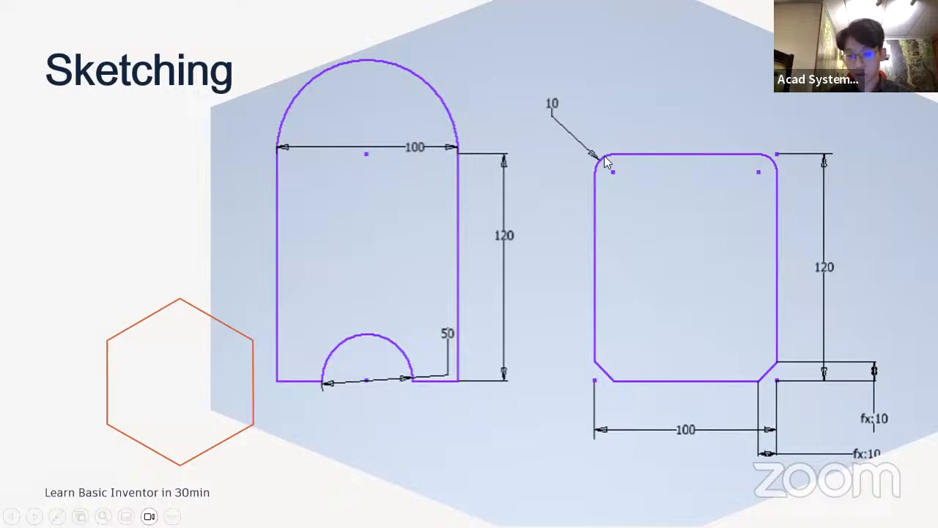
key(alt+Tab)
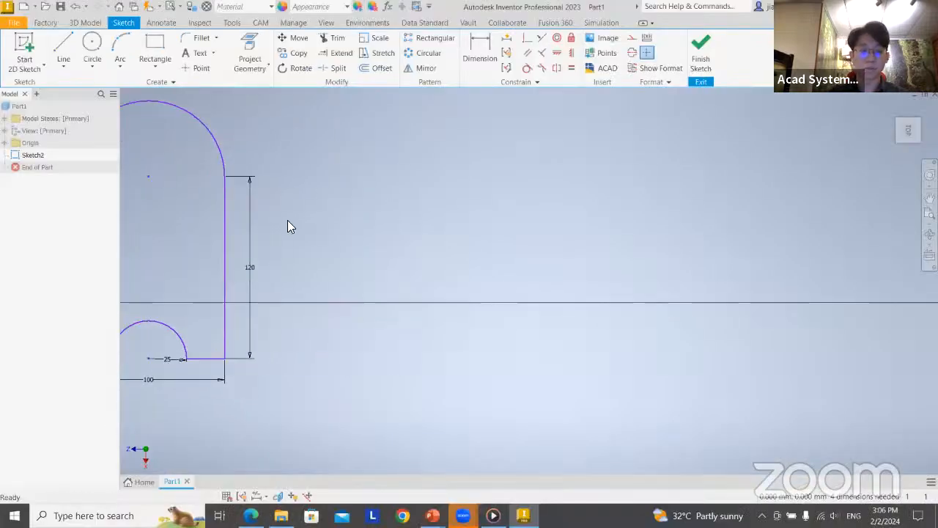
click(155, 48)
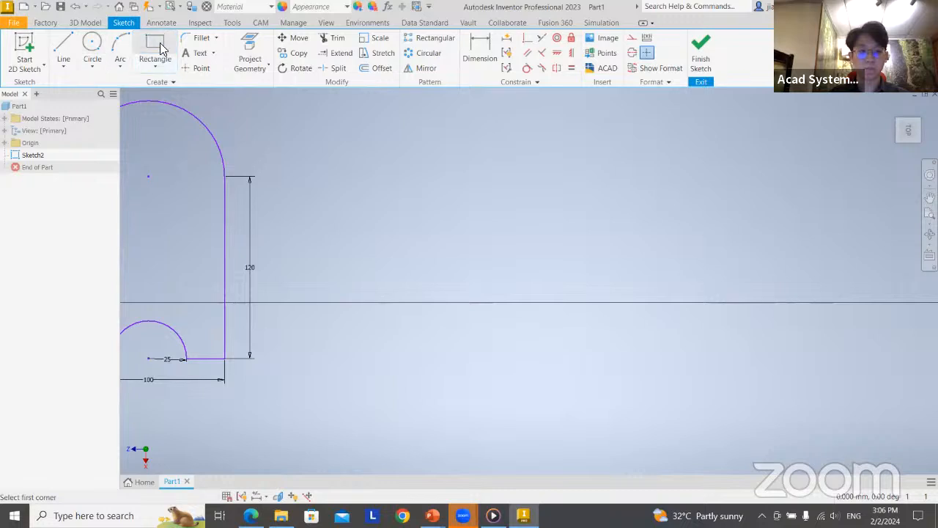
click(368, 173)
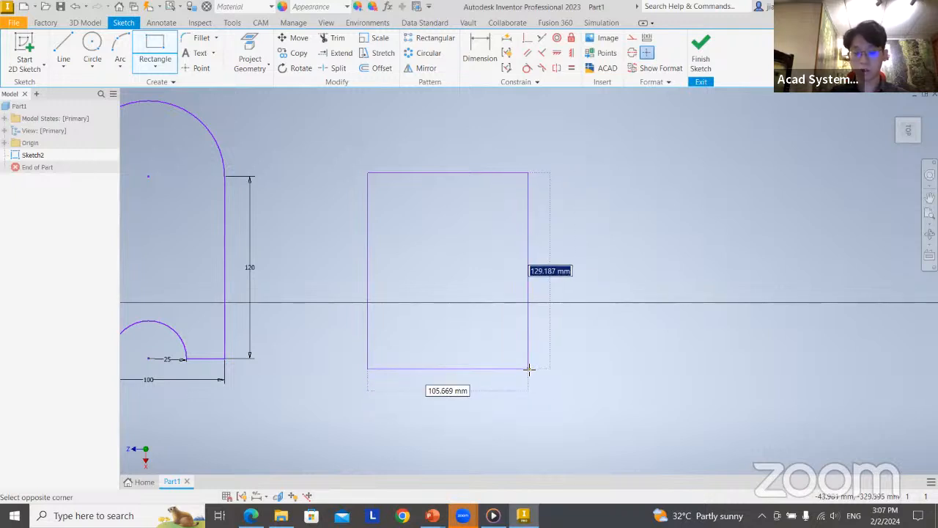
text(12)
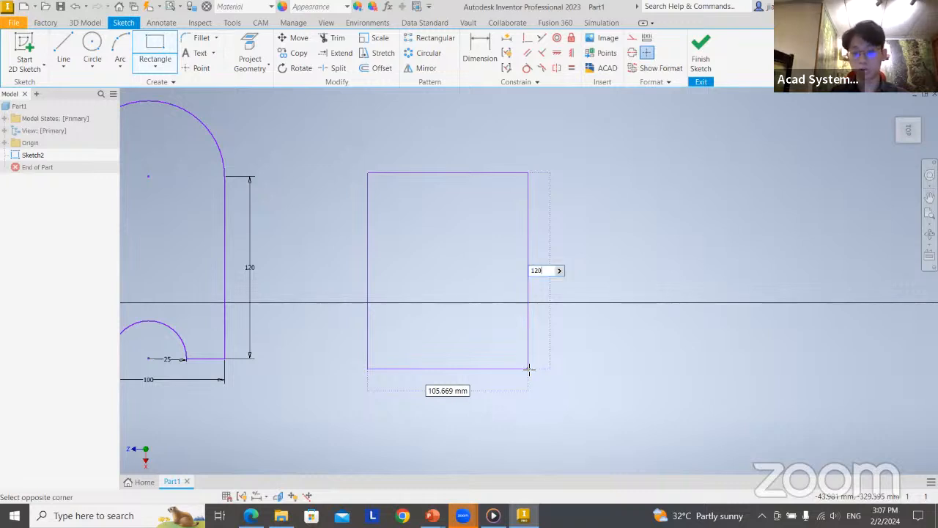
text(0)
key(Tab)
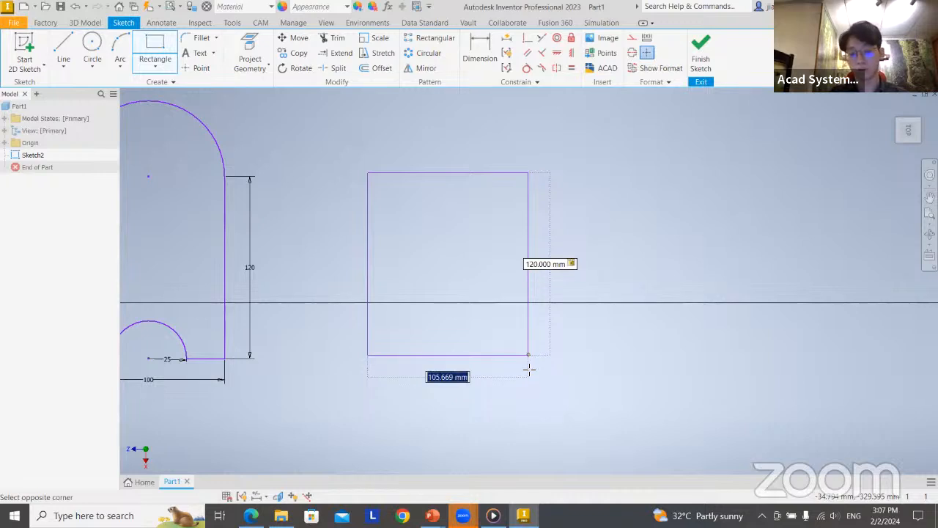
text(100)
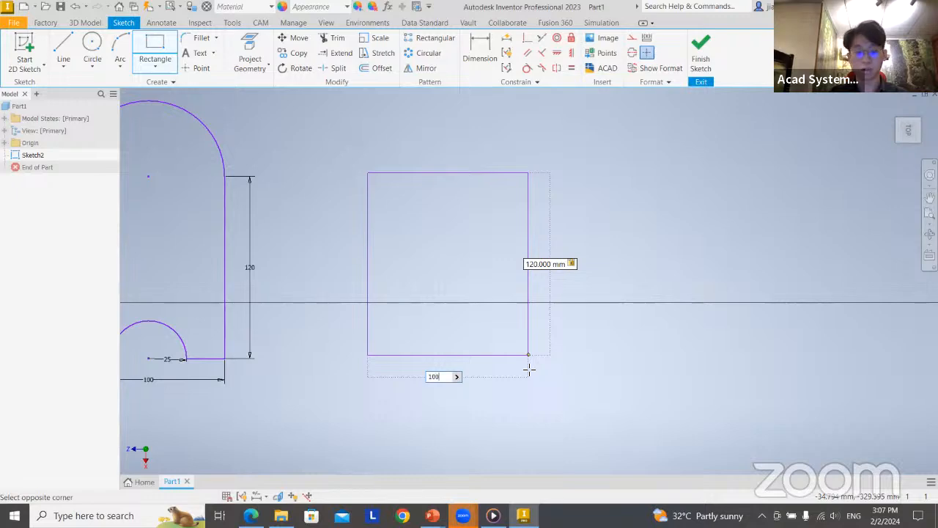
key(Return)
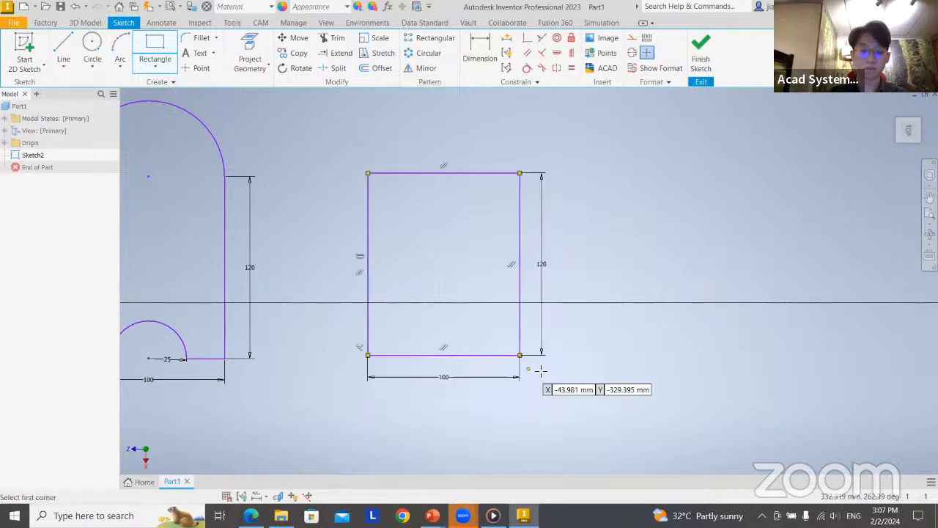
Switch to the PowerPoint slide show to read the right profile's corner dimensions, and return to the new rectangle in Inventor
key(alt+Tab)
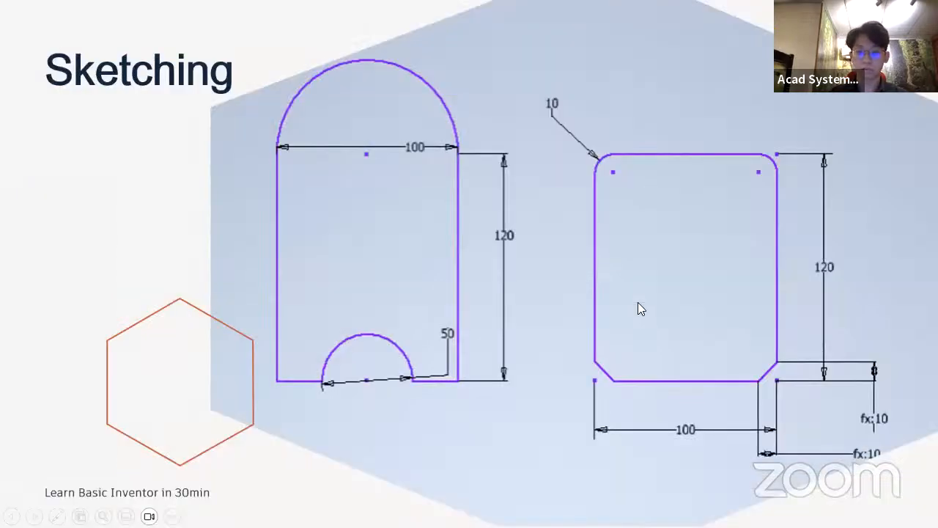
key(alt+Tab)
key(alt+Tab)
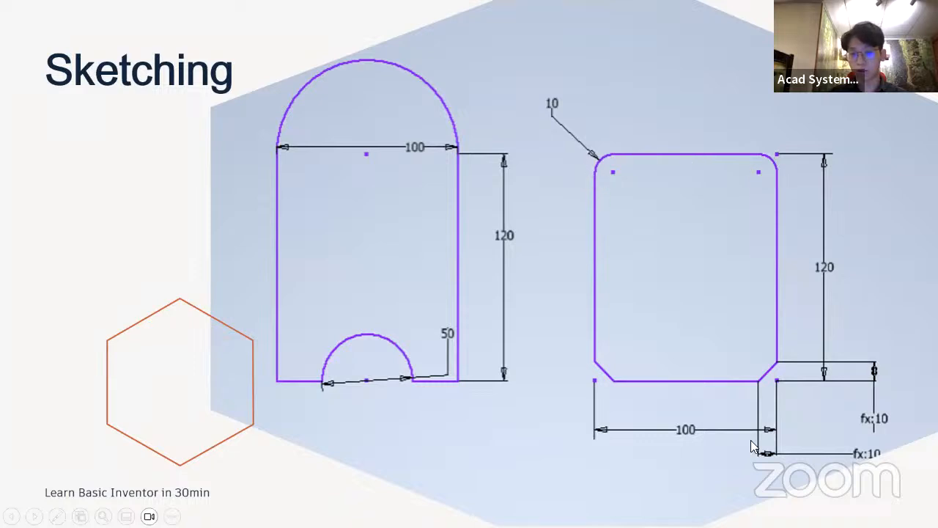
key(alt+Tab)
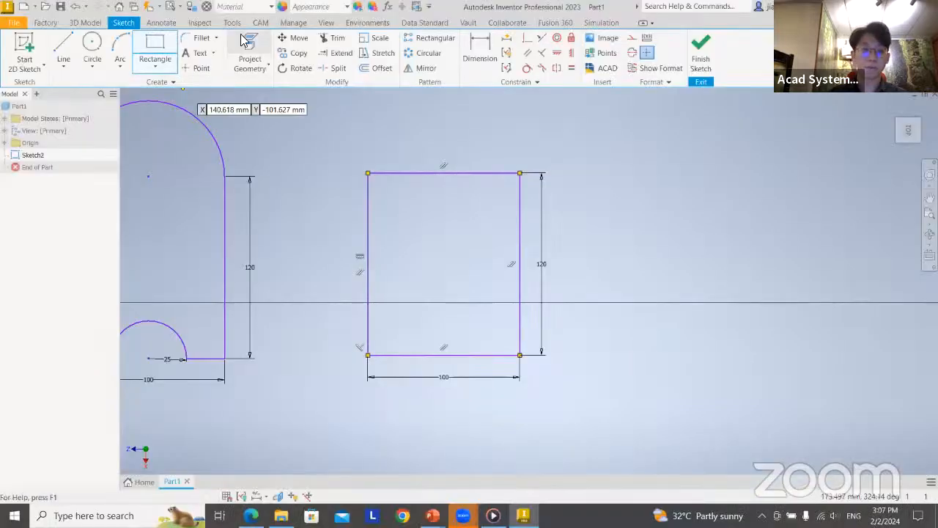
Recheck the corner radius on the PowerPoint slide, and in Inventor fillet both upper corners of the new rectangle with a 10 mm radius
click(200, 39)
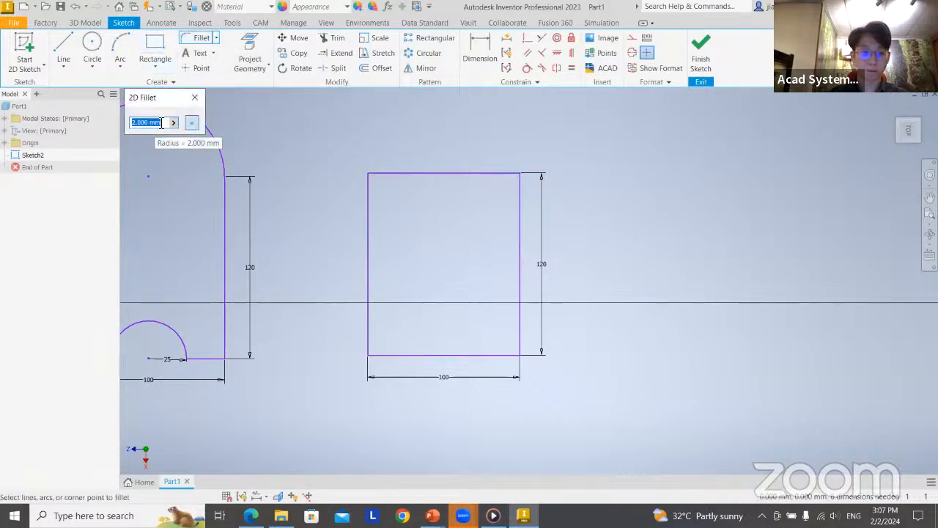
key(alt+Tab)
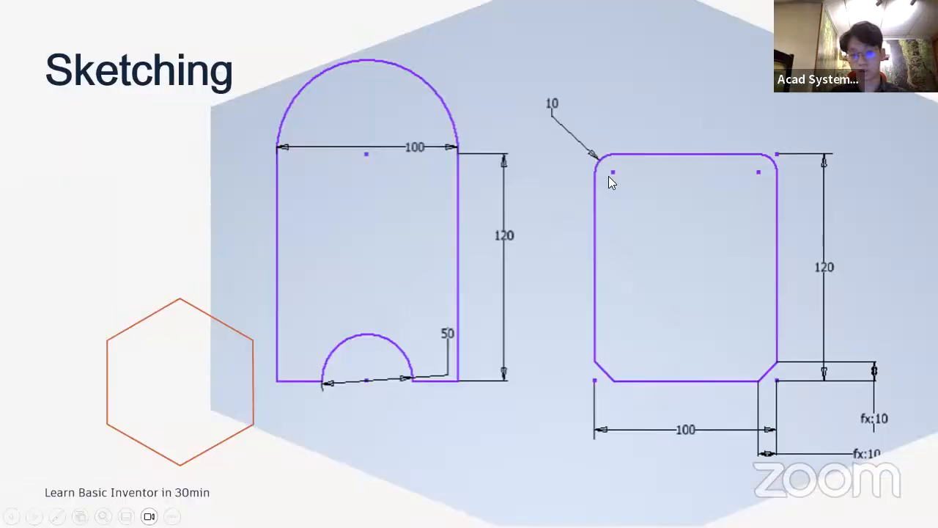
key(alt+Tab)
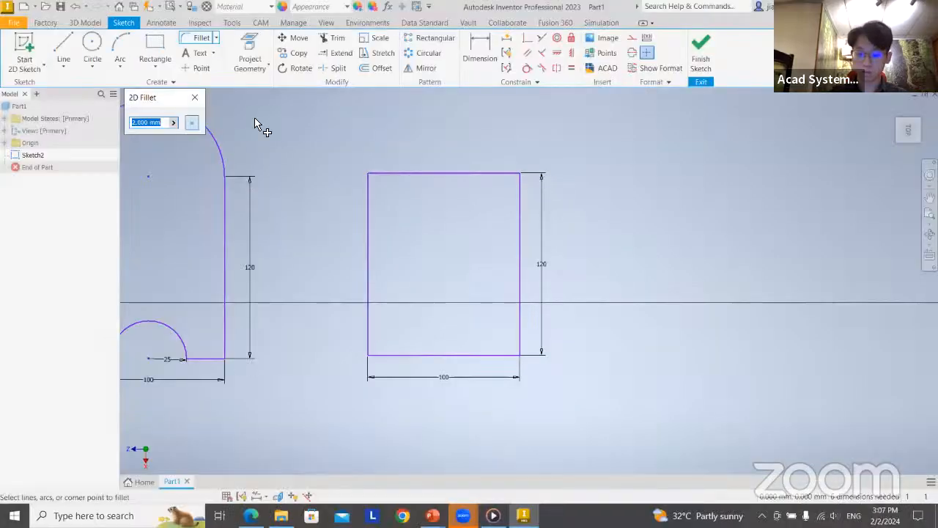
key(BackSpace)
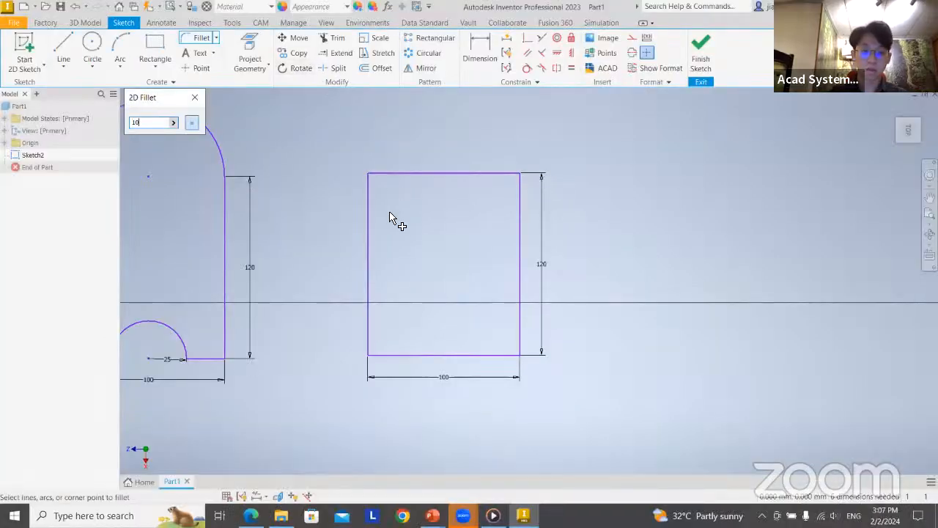
scroll(403, 220, up, 2)
scroll(402, 222, up, 2)
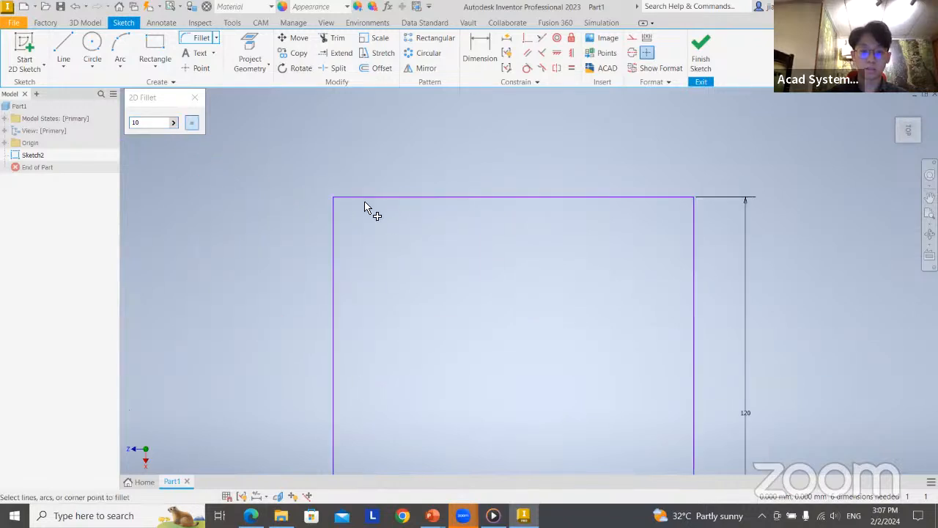
click(362, 198)
click(337, 243)
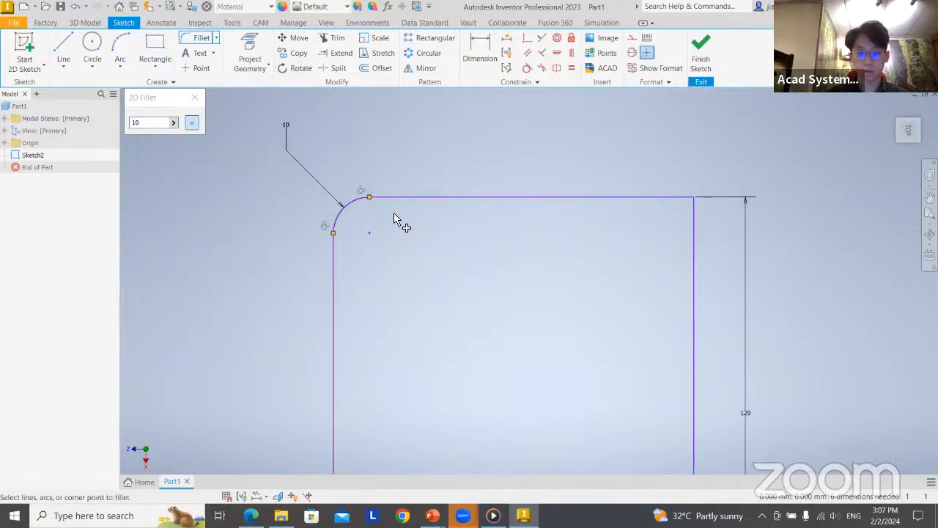
click(692, 239)
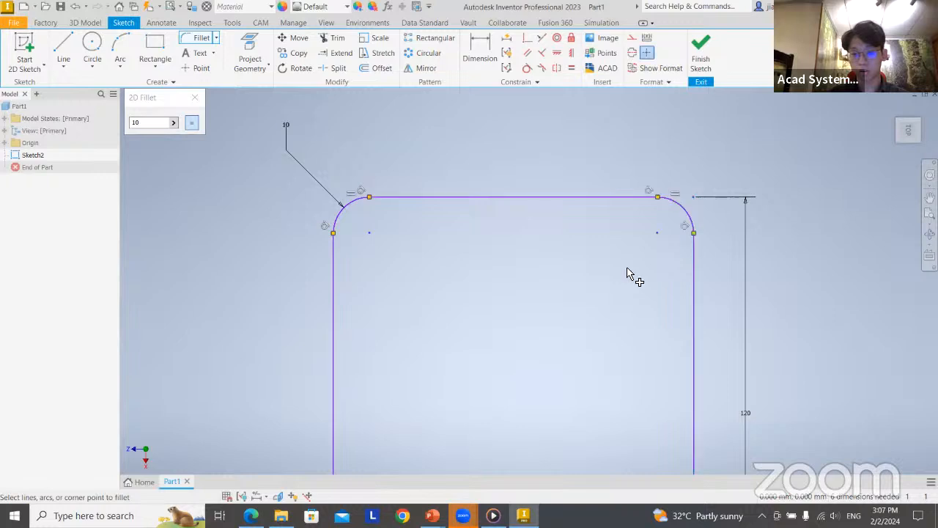
middle_drag(574, 290, 512, 213)
scroll(512, 213, up, 2)
scroll(528, 256, down, 5)
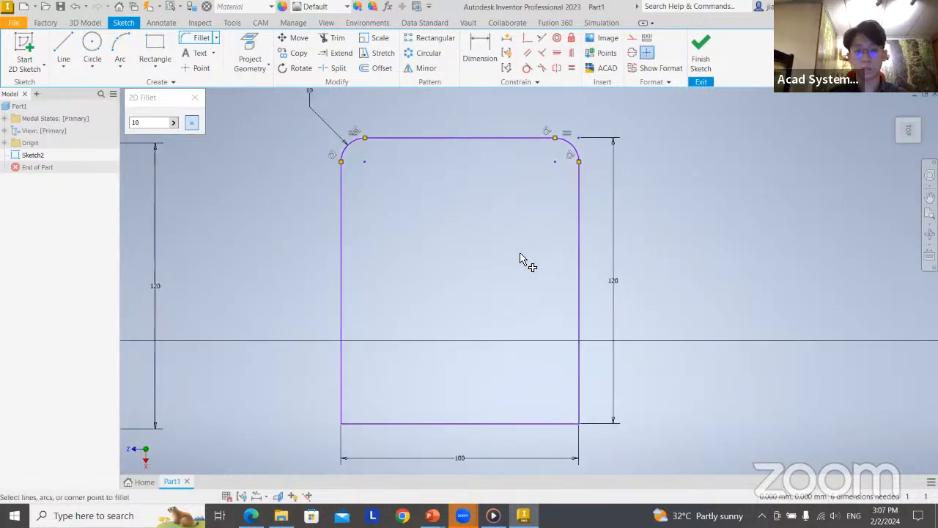
key(Escape)
Check the lower corner size on the PowerPoint slide, and in Inventor chamfer both lower corners of the filleted rectangle with a 10 mm distance
mouse_move(446, 274)
middle_down()
mouse_move(471, 276)
mouse_move(465, 244)
middle_up()
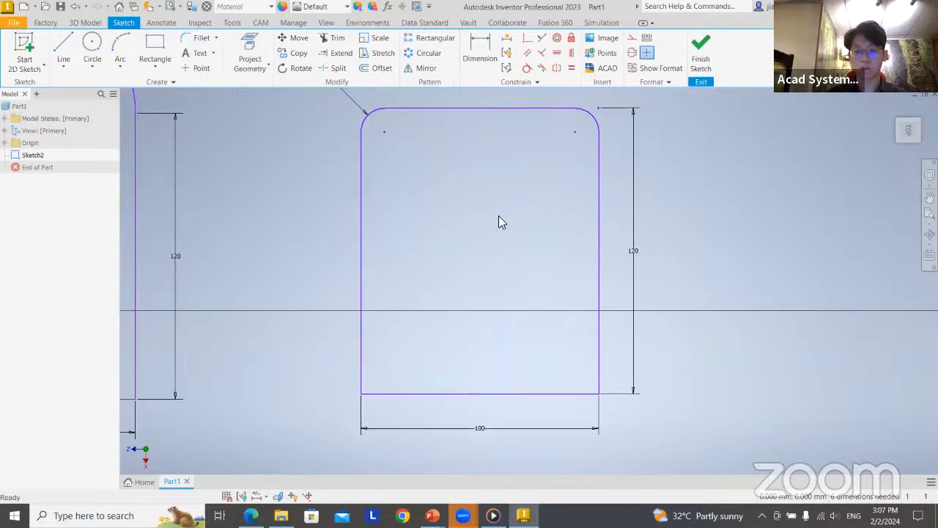
click(216, 38)
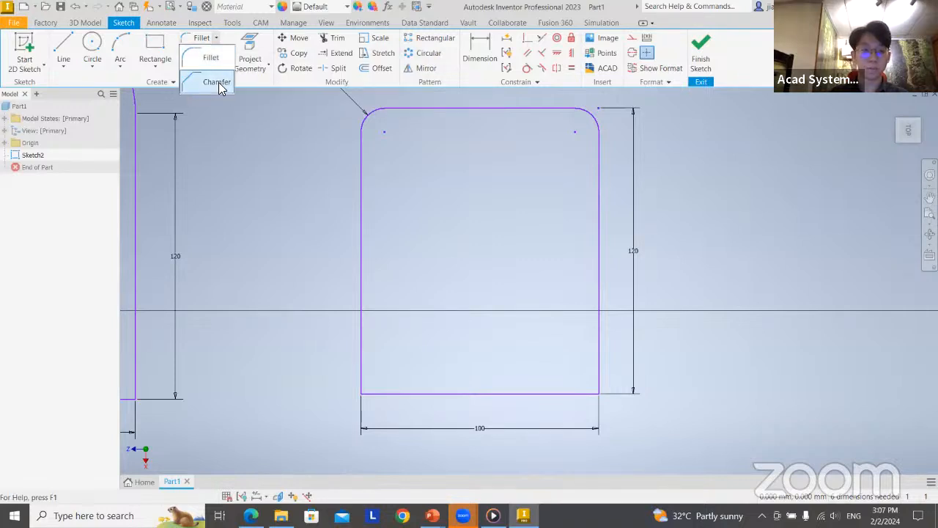
click(218, 82)
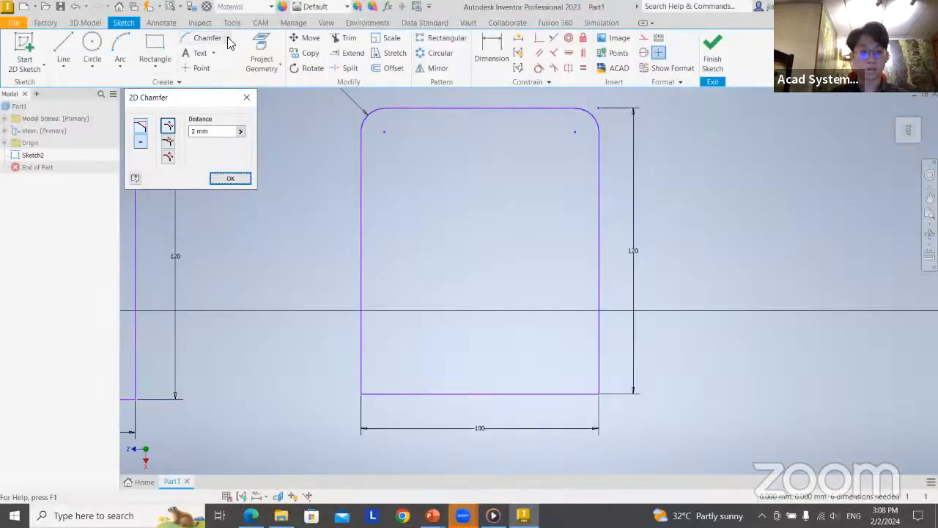
click(228, 41)
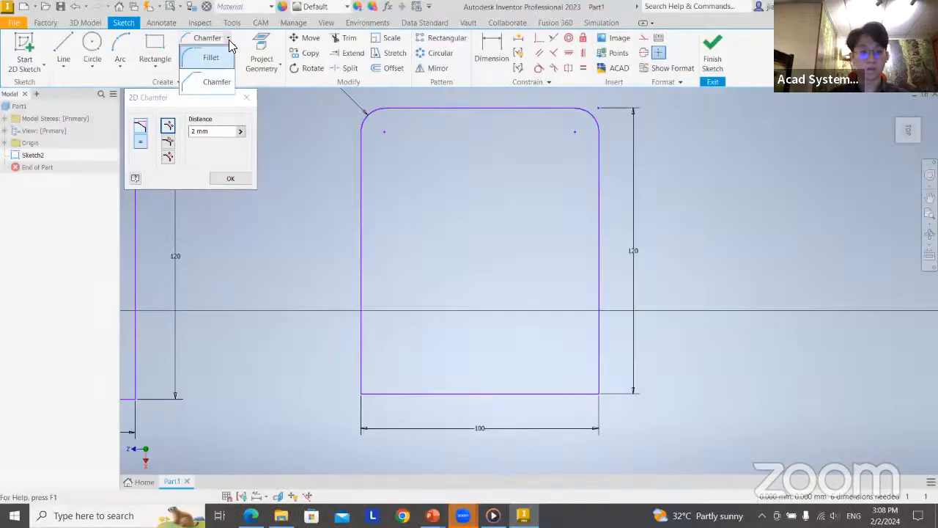
click(211, 80)
double_click(213, 131)
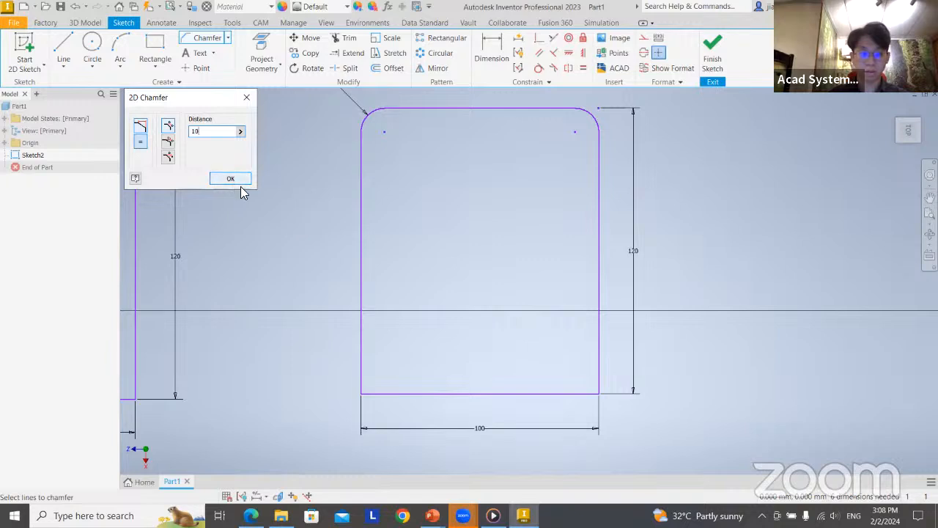
click(361, 373)
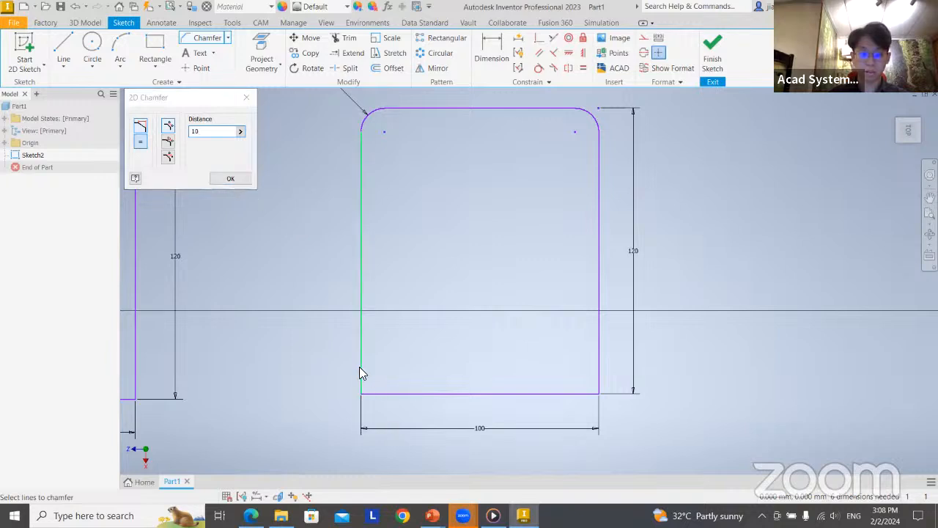
click(389, 394)
click(598, 368)
click(563, 394)
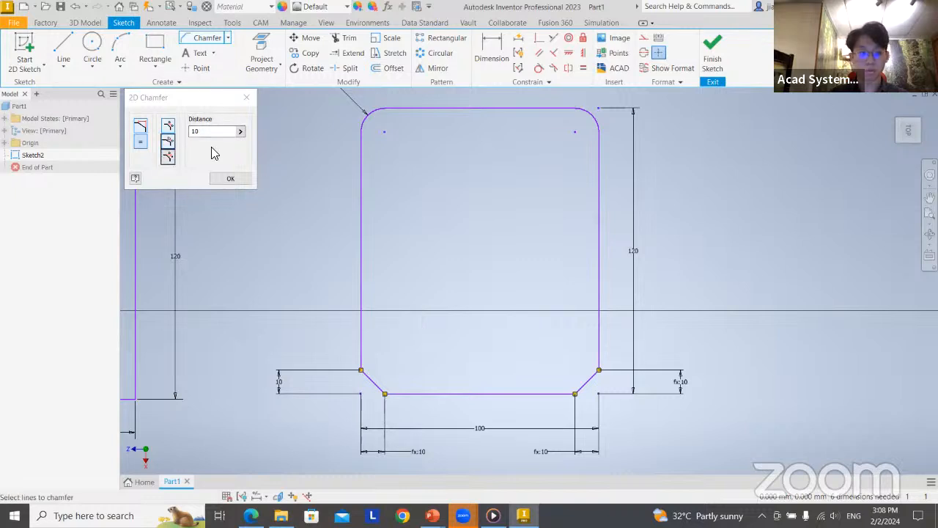
click(247, 98)
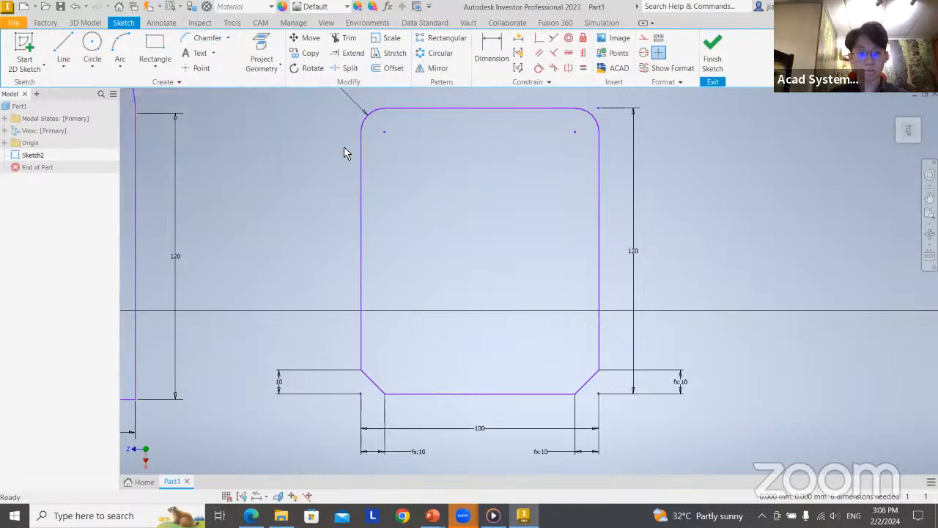
Review the available variants of the Line, Circle, Arc and Rectangle sketch tools
middle_drag(423, 182, 342, 151)
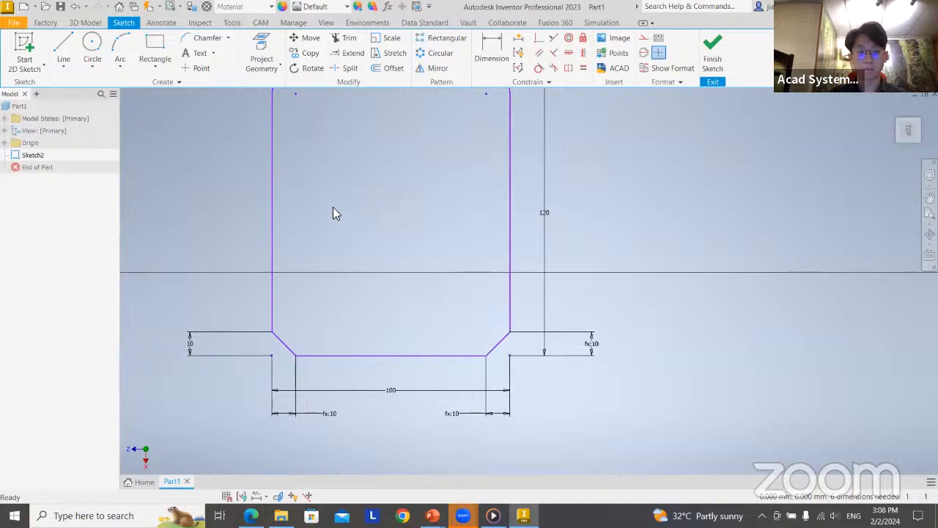
middle_drag(333, 213, 396, 234)
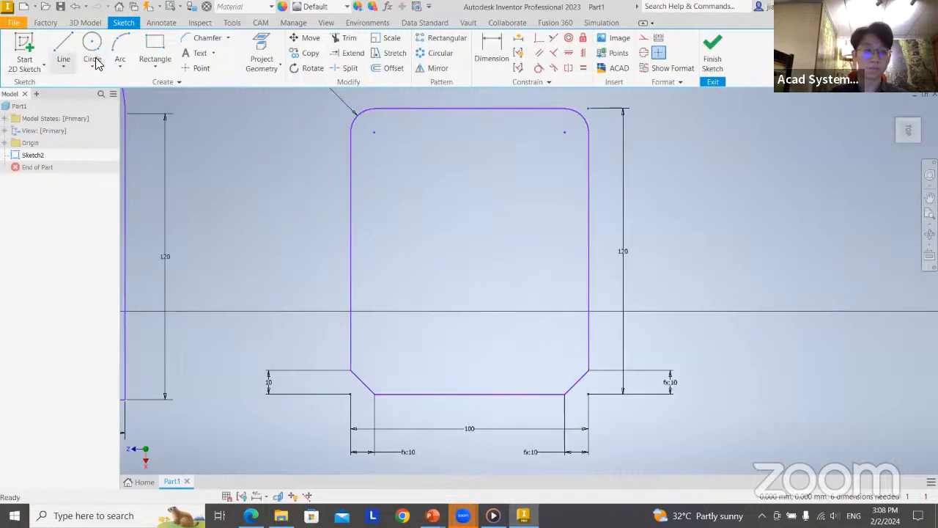
click(63, 66)
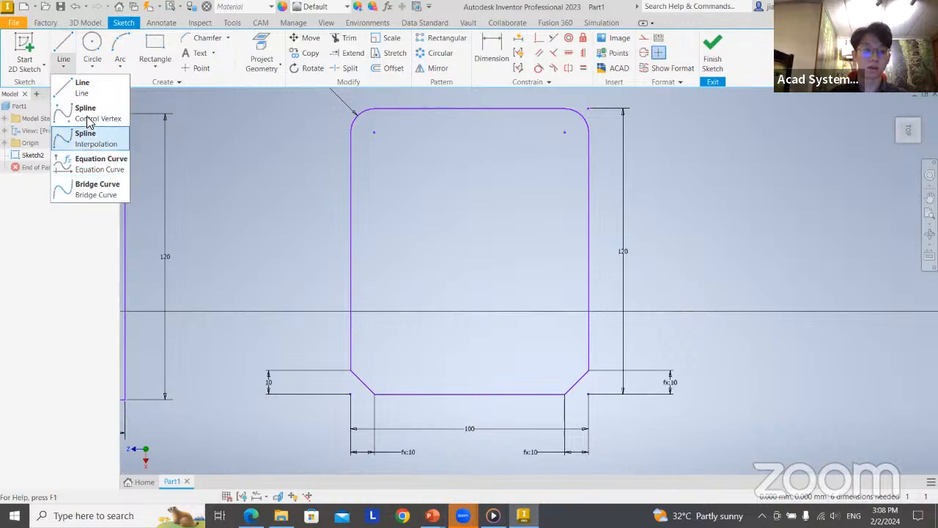
click(93, 66)
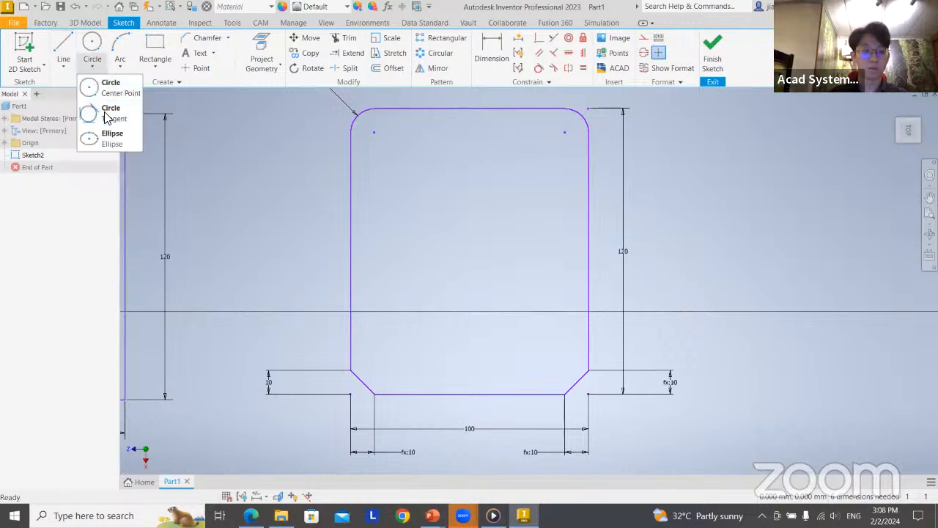
click(120, 66)
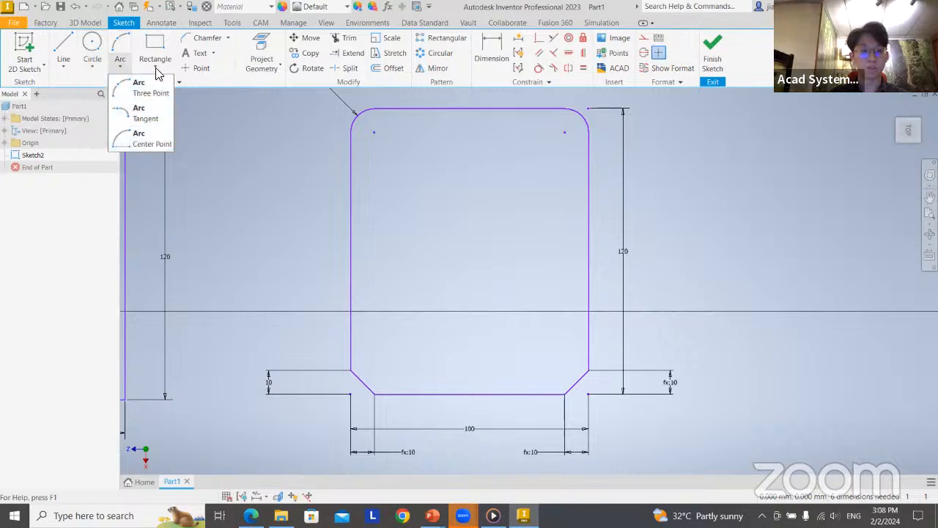
click(156, 73)
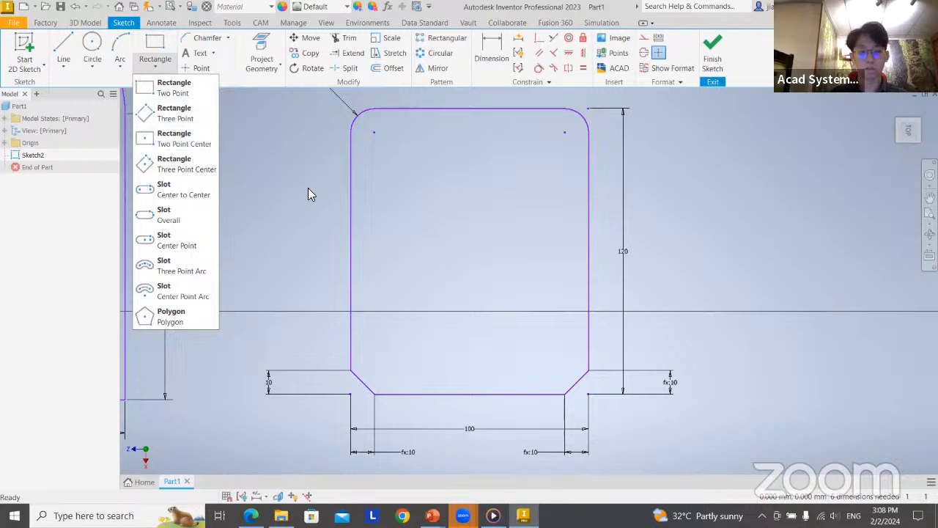
click(446, 207)
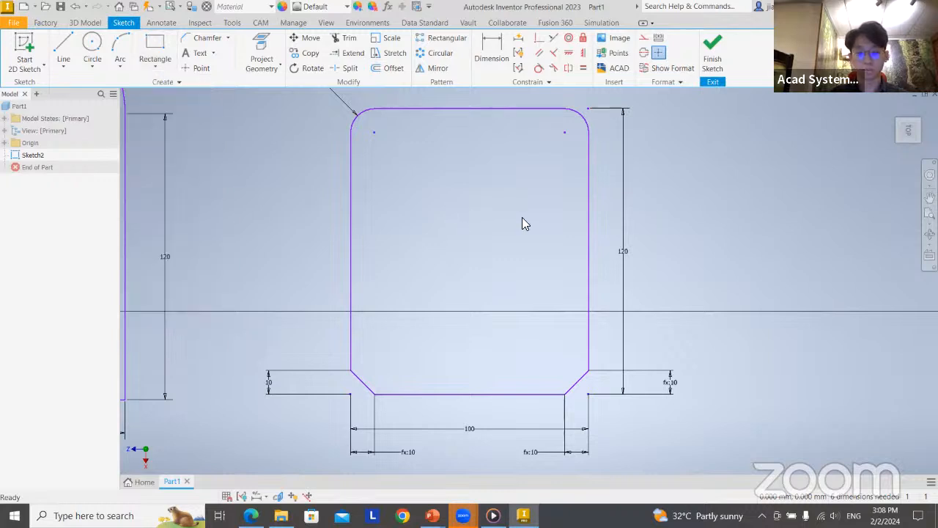
scroll(512, 224, up, 3)
scroll(511, 224, down, 9)
middle_drag(579, 224, 351, 230)
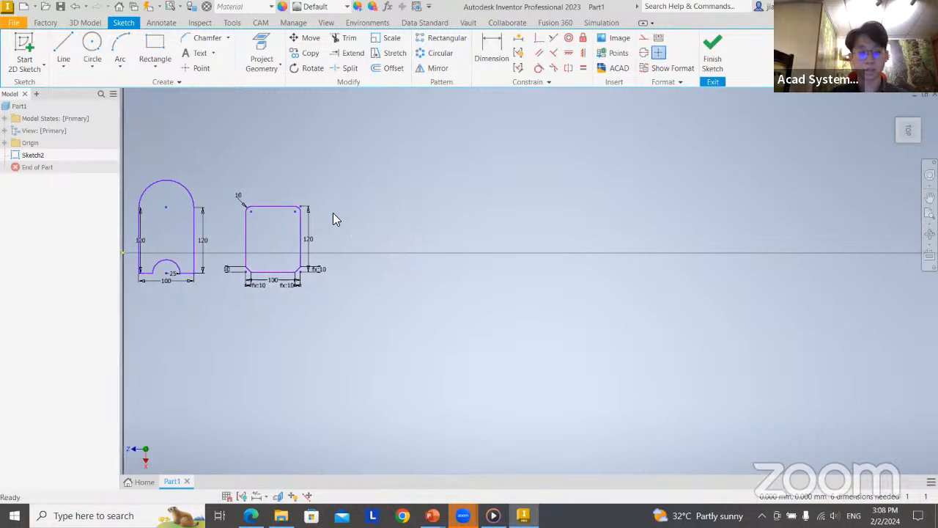
scroll(333, 212, up, 3)
middle_drag(422, 191, 499, 189)
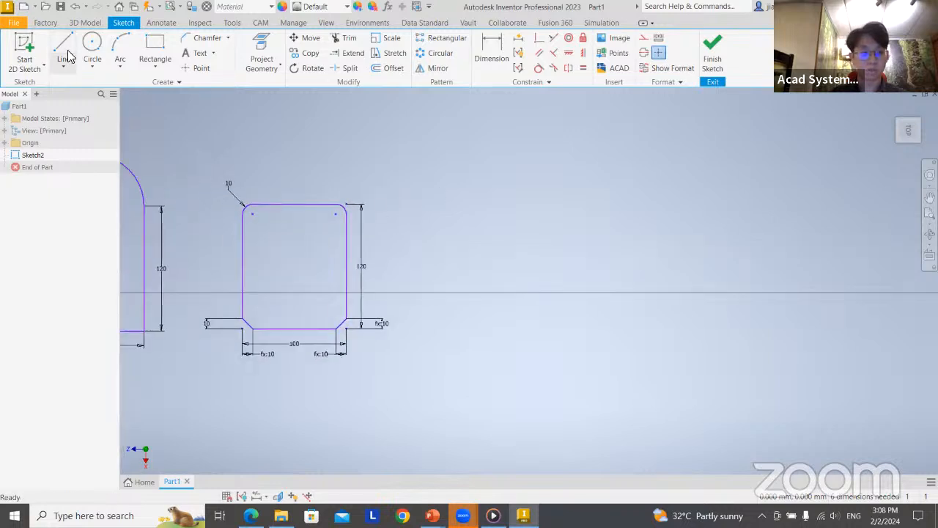
click(63, 64)
click(99, 136)
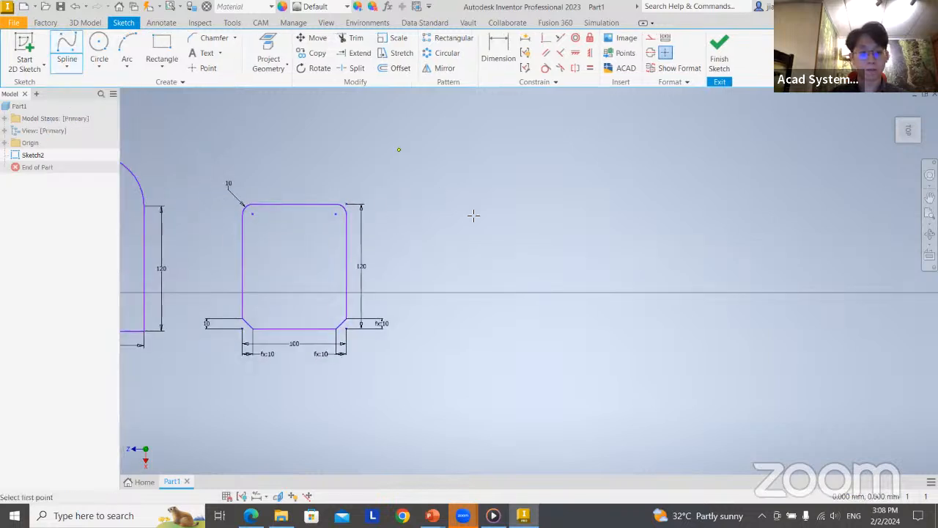
click(432, 235)
click(456, 121)
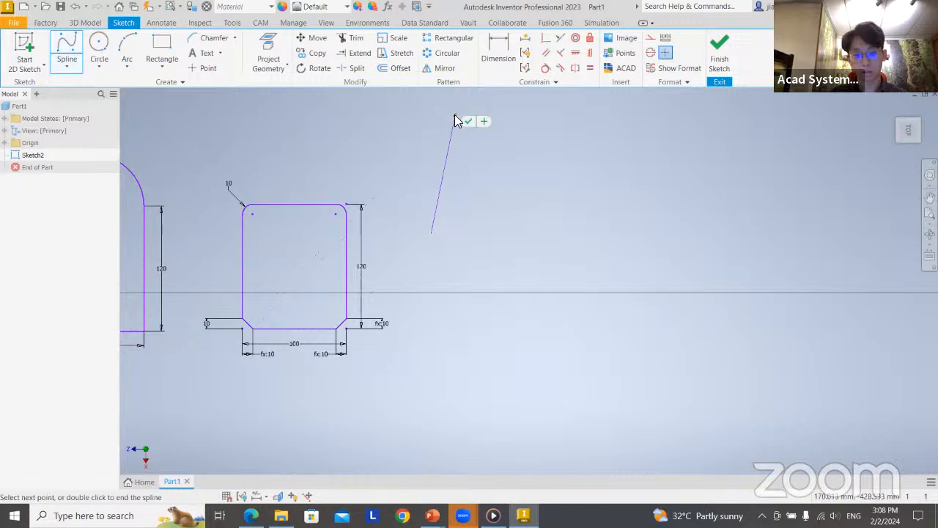
click(553, 259)
click(595, 164)
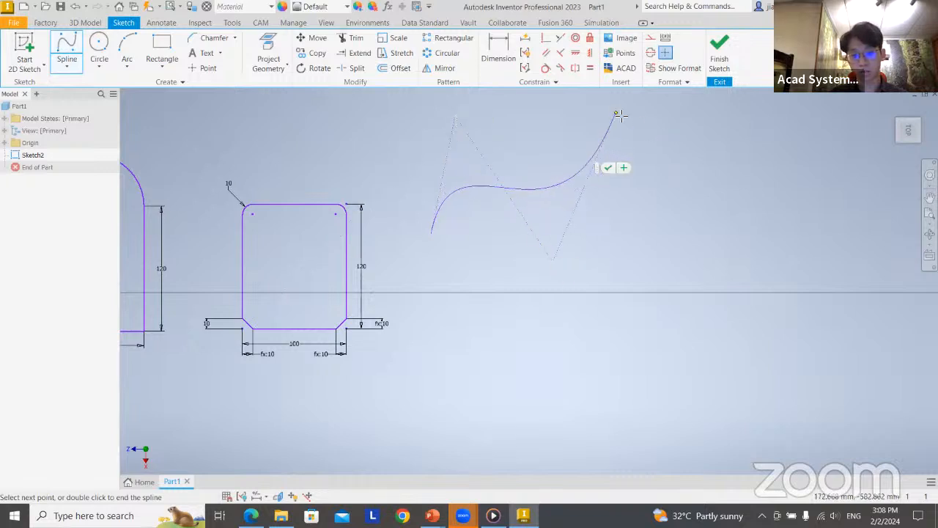
click(617, 114)
click(699, 208)
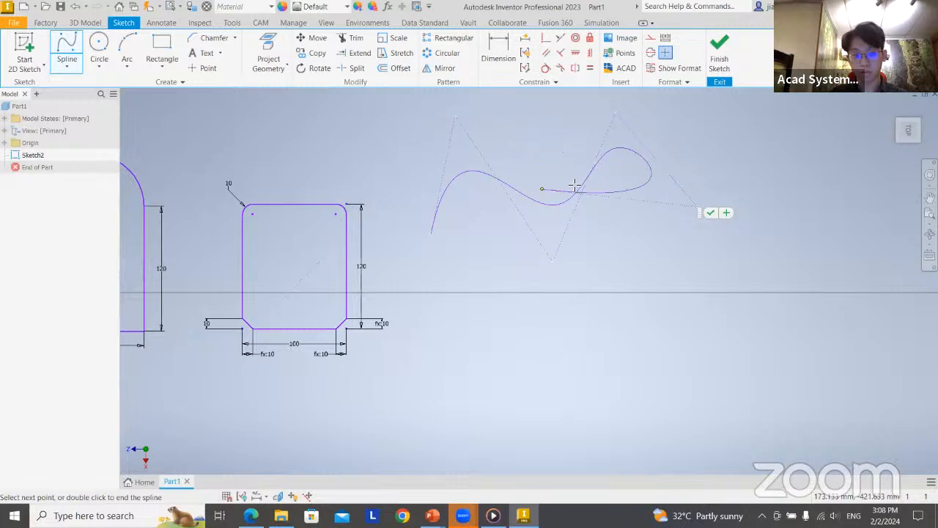
click(682, 270)
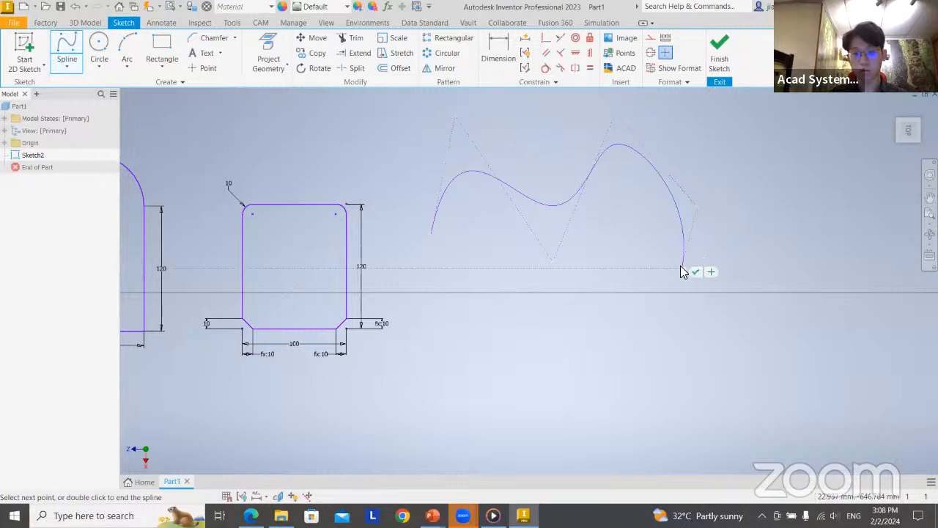
key(Escape)
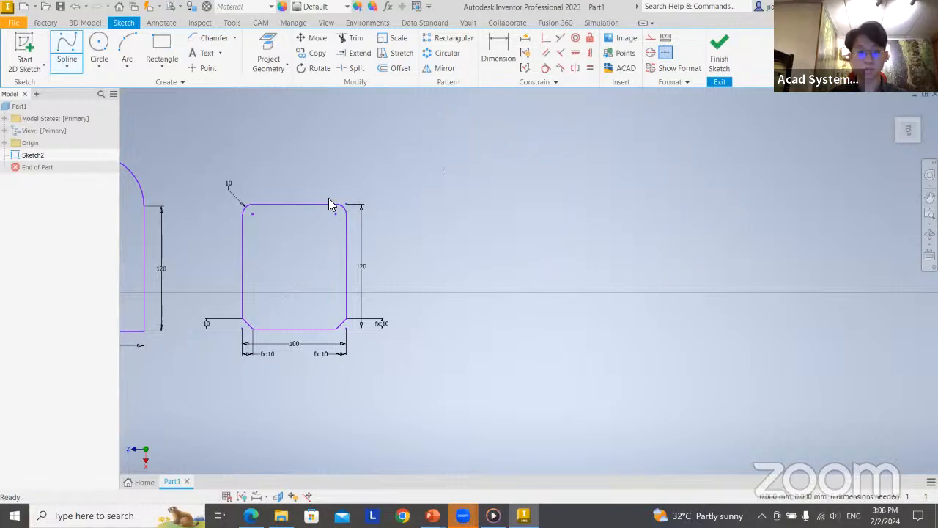
Draw an open, wavy six-point interpolation spline in the empty area beside the filleted and chamfered rectangle
click(73, 71)
click(88, 137)
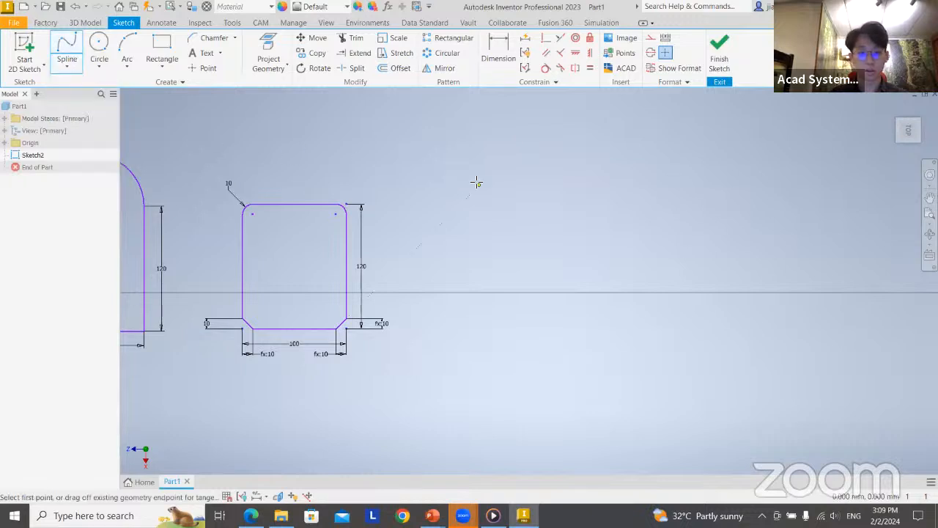
click(418, 246)
click(455, 119)
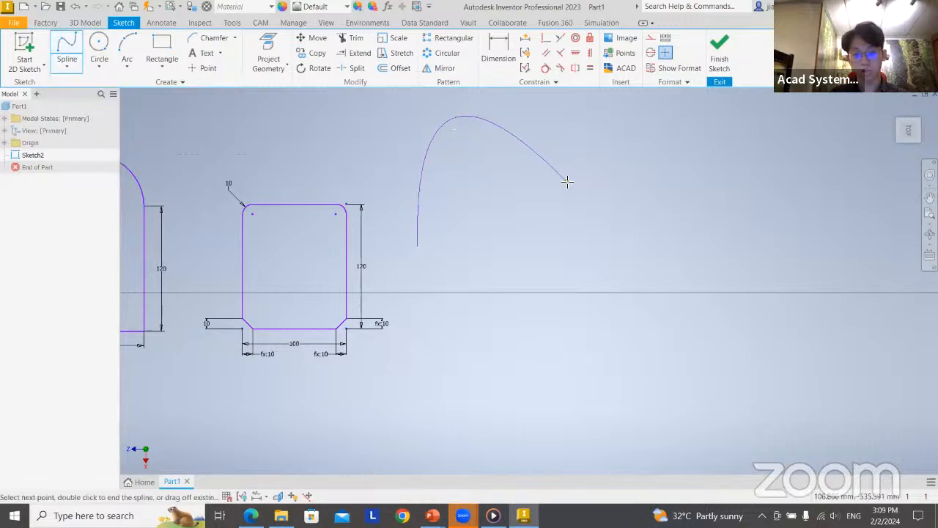
click(565, 181)
click(661, 290)
click(720, 192)
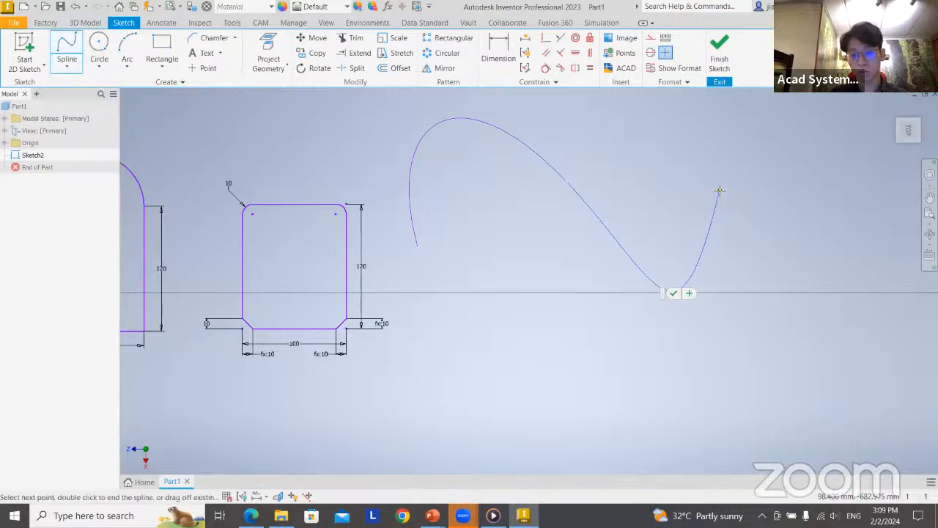
click(685, 122)
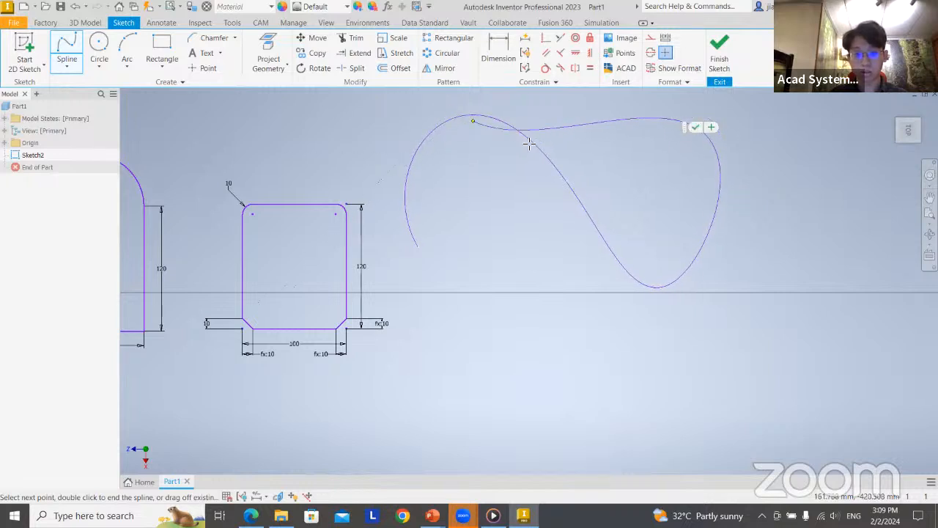
key(Return)
middle_drag(628, 160, 622, 192)
click(447, 153)
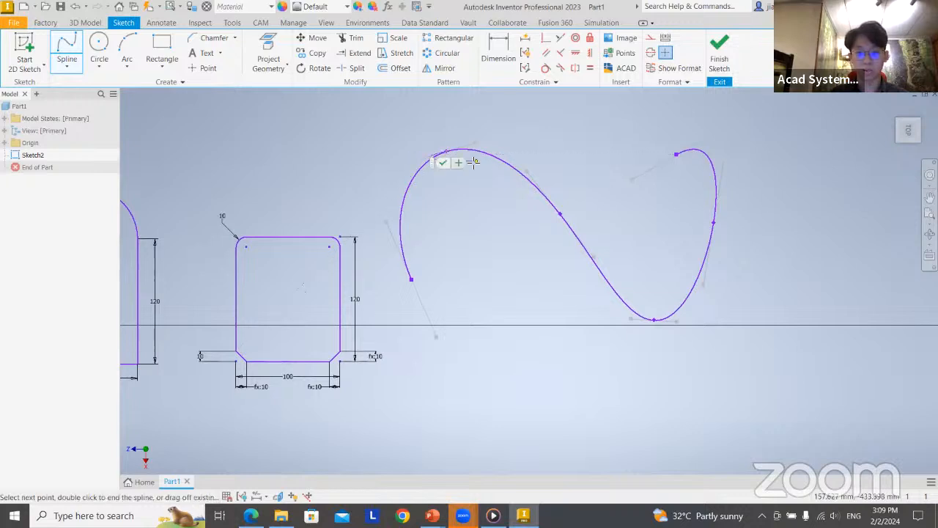
key(Escape)
key(Escape)
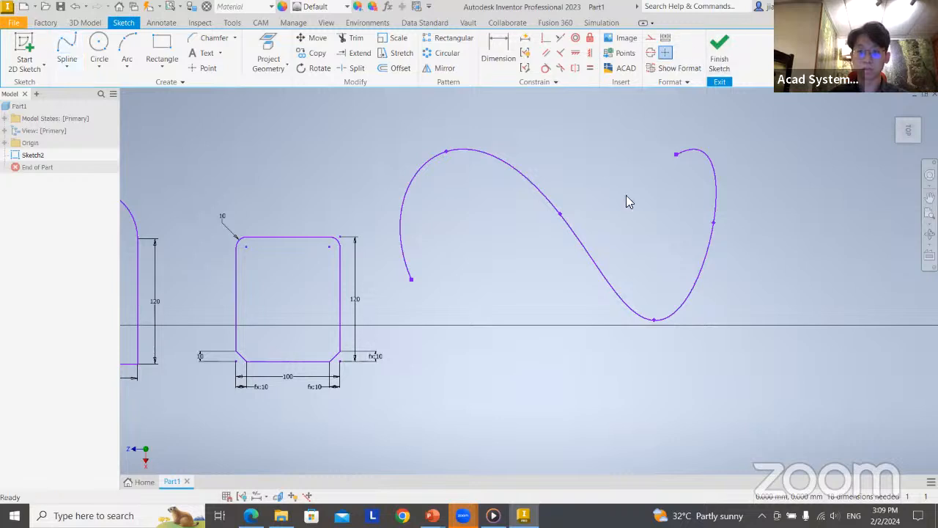
drag(366, 140, 809, 351)
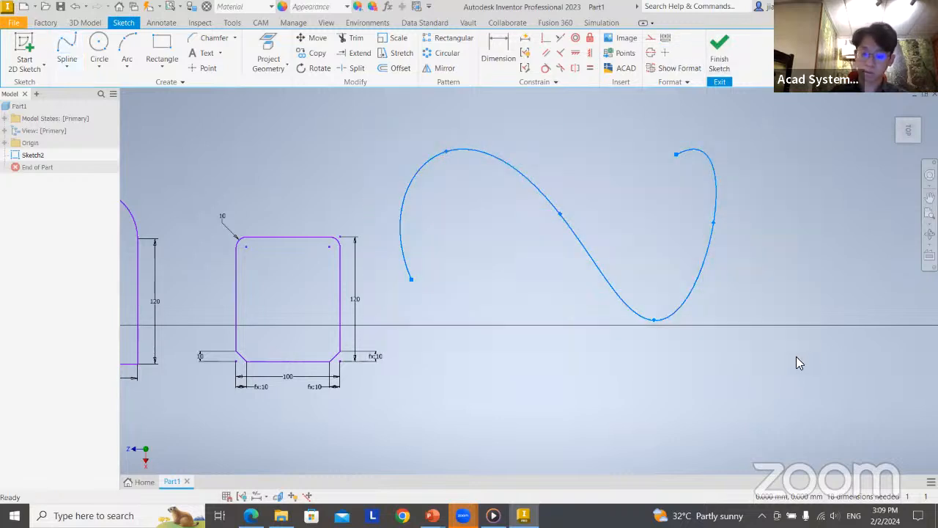
Draw a three-line tangent circle inside the filleted and chamfered rectangle, touching its upper edge and both vertical sides
click(107, 65)
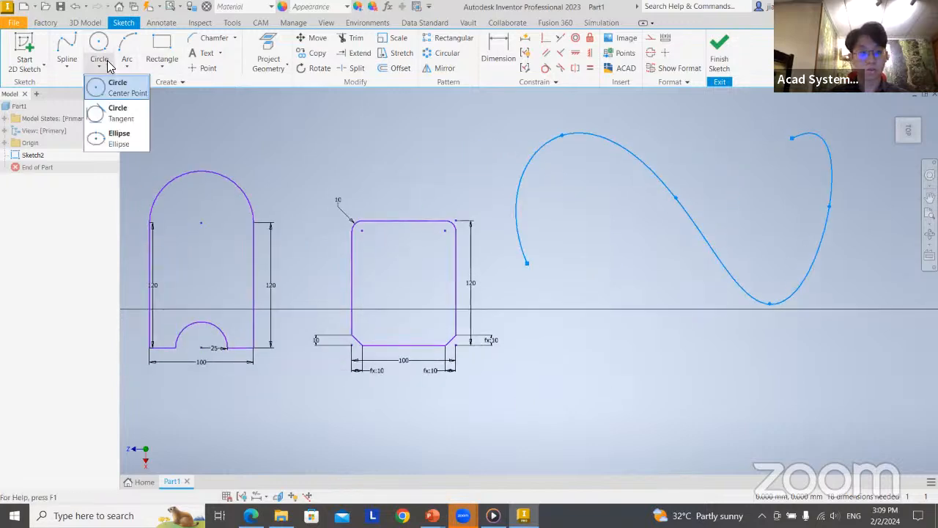
click(115, 115)
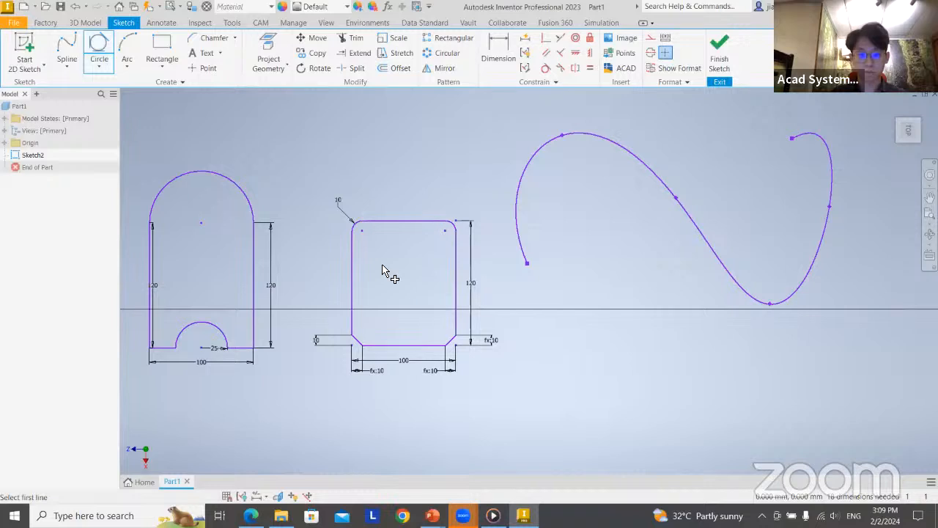
scroll(384, 265, up, 6)
middle_drag(446, 240, 354, 241)
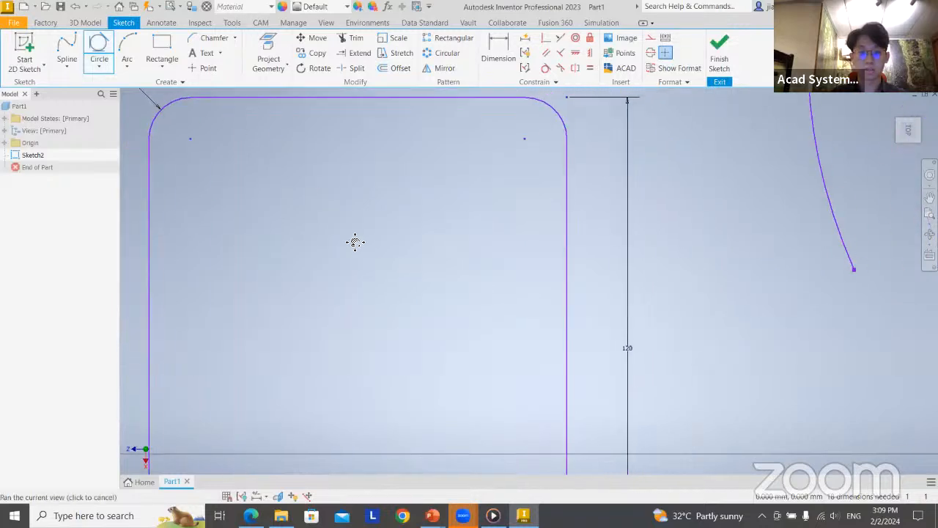
click(353, 99)
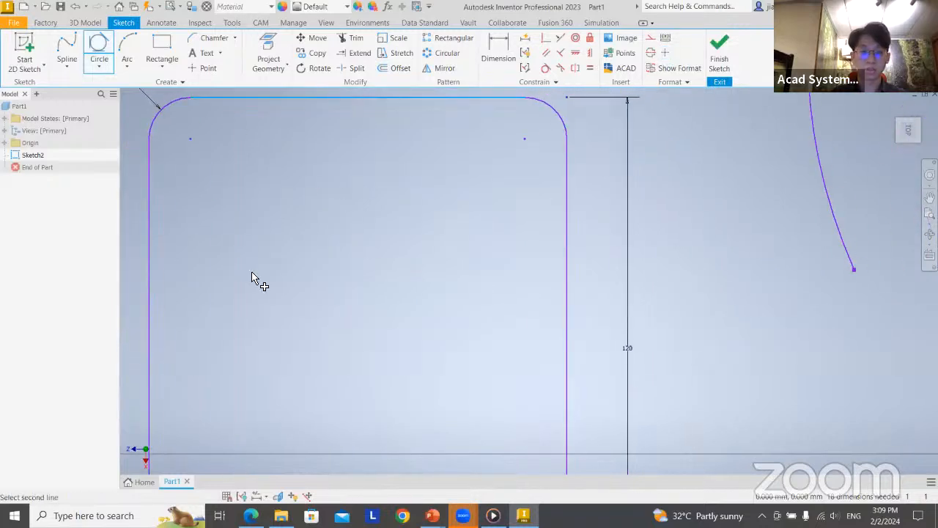
click(150, 272)
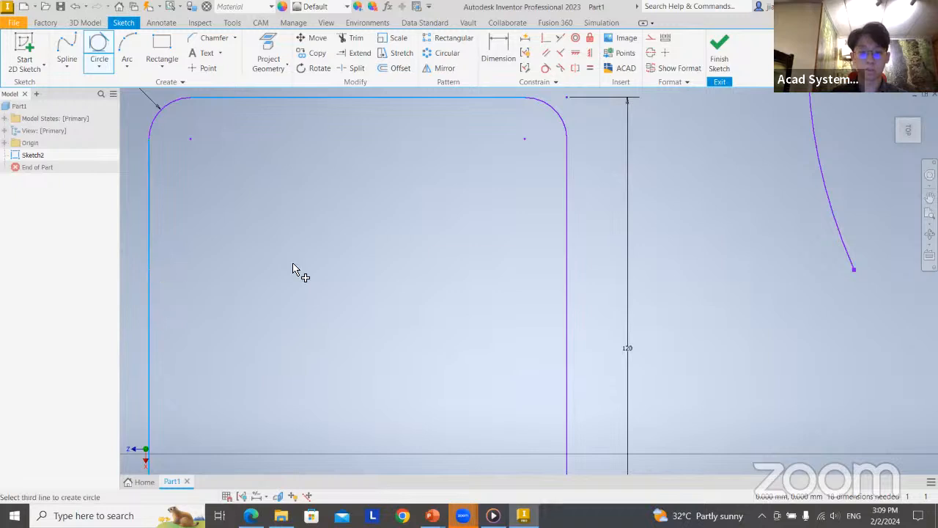
click(565, 284)
scroll(382, 242, down, 2)
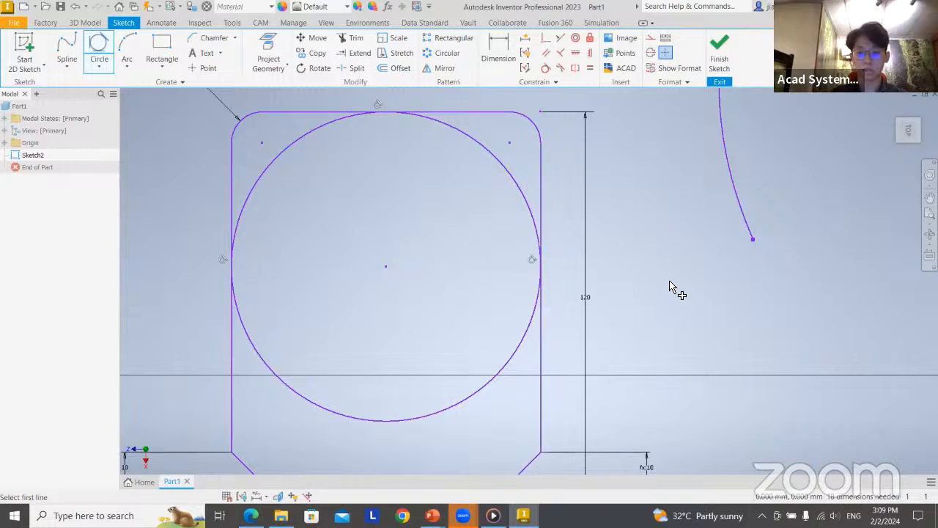
scroll(670, 284, up, 3)
scroll(670, 284, down, 8)
mouse_move(567, 278)
middle_down()
mouse_move(511, 278)
mouse_move(274, 229)
middle_up()
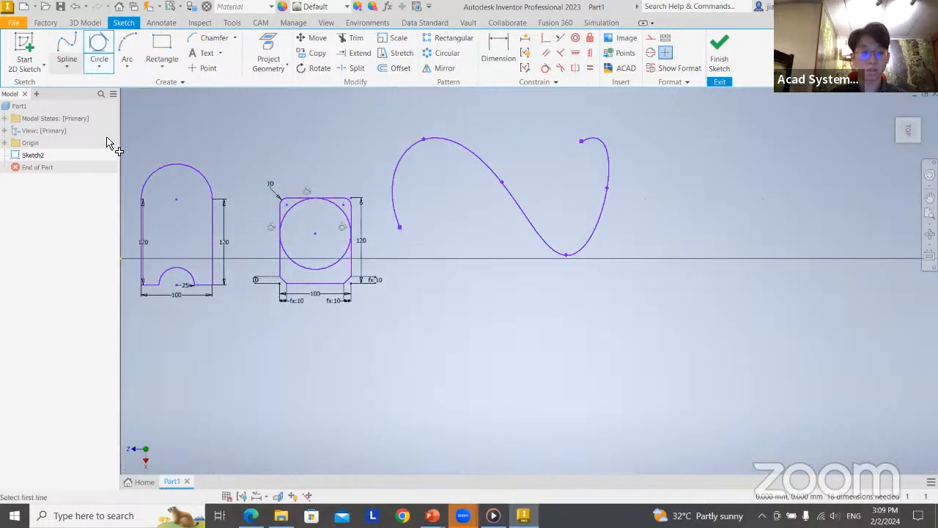
click(127, 66)
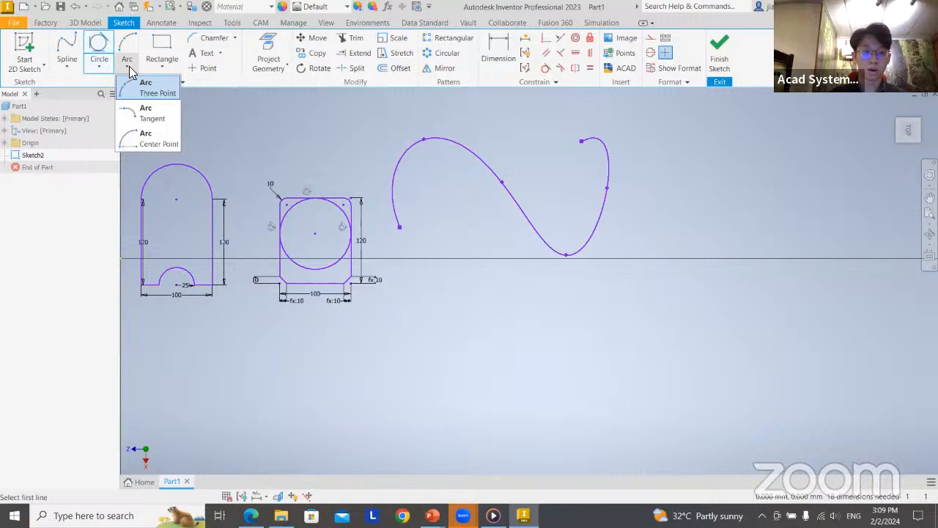
click(158, 138)
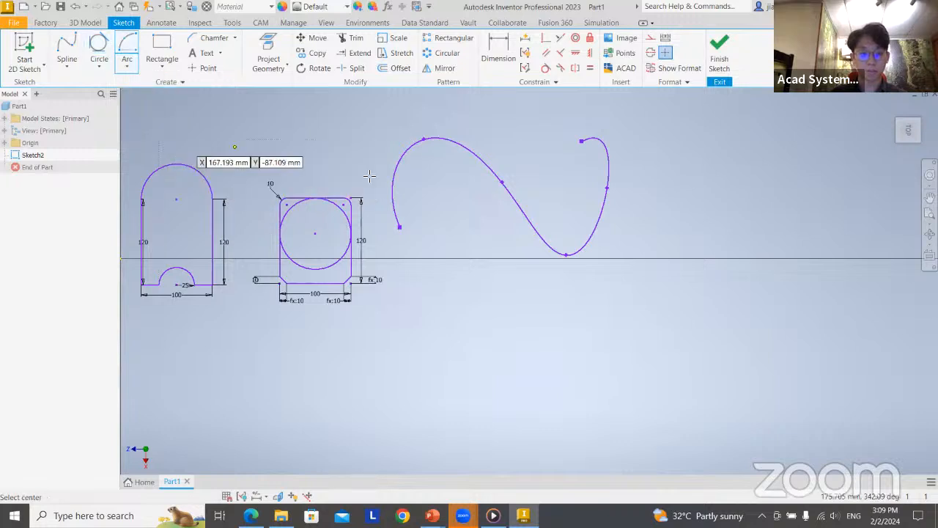
click(501, 327)
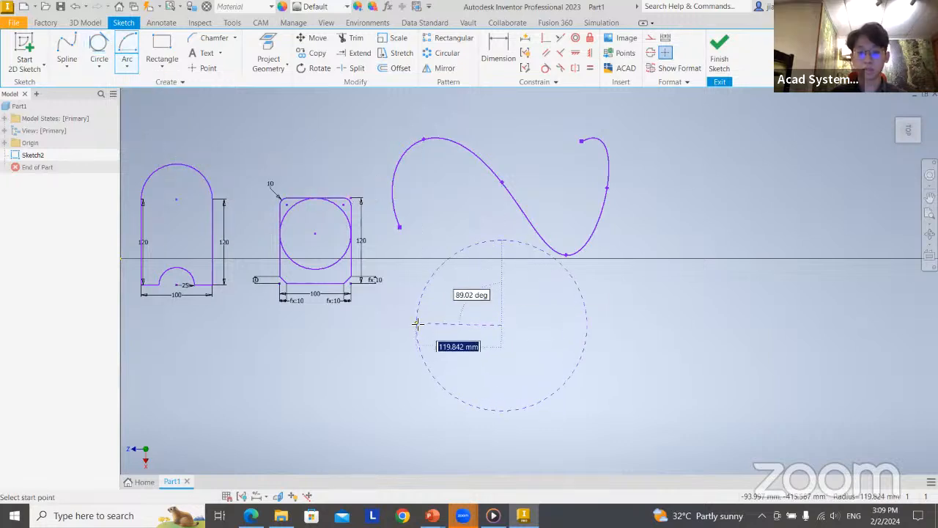
click(416, 323)
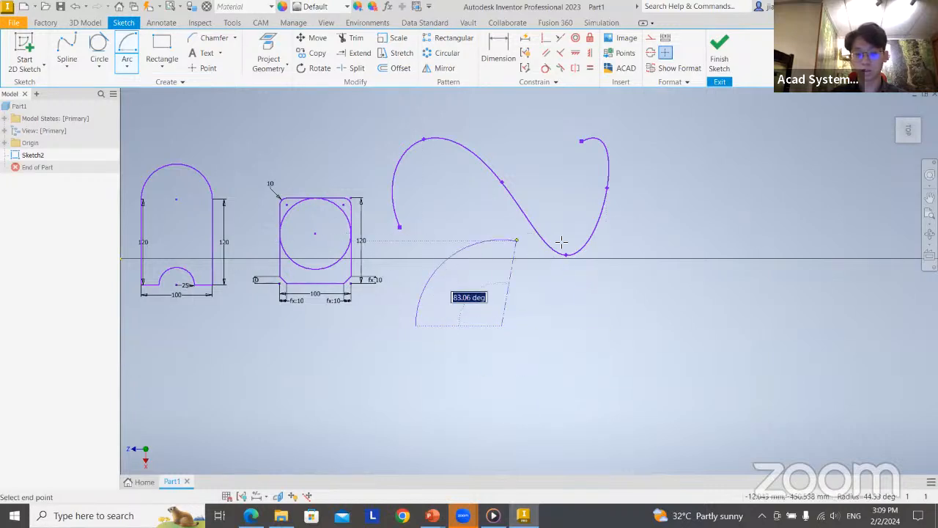
click(163, 65)
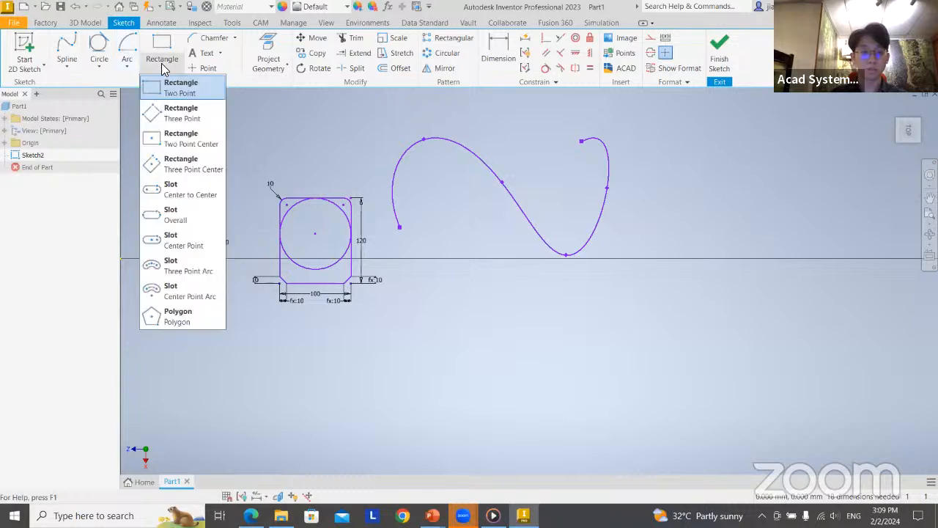
click(197, 150)
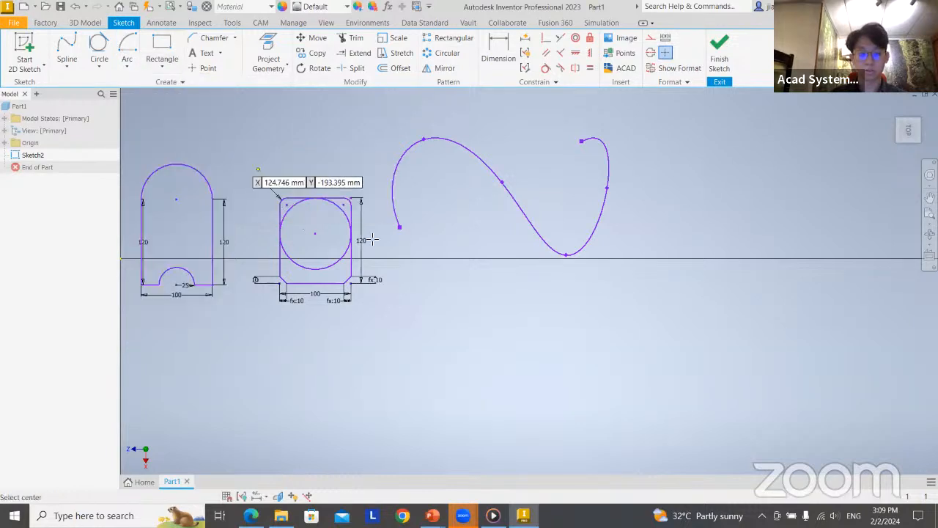
middle_drag(447, 353, 400, 249)
click(365, 283)
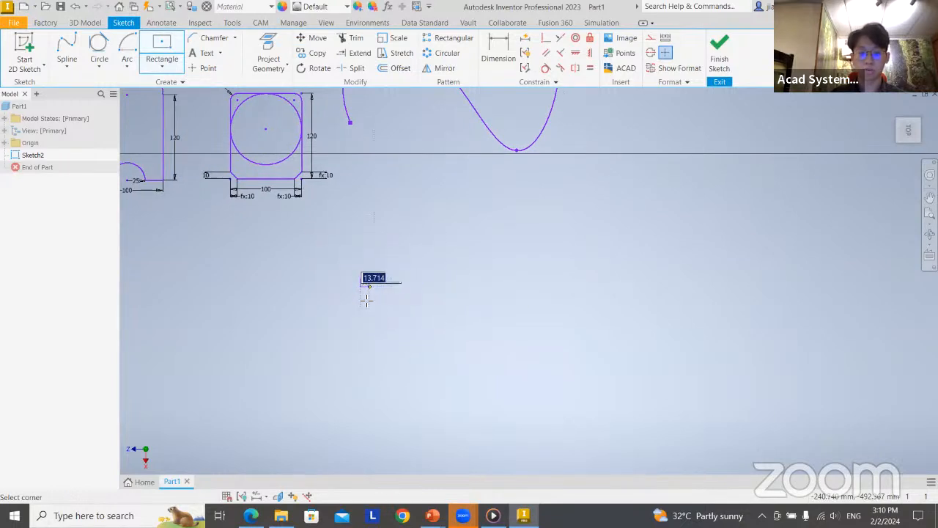
click(162, 68)
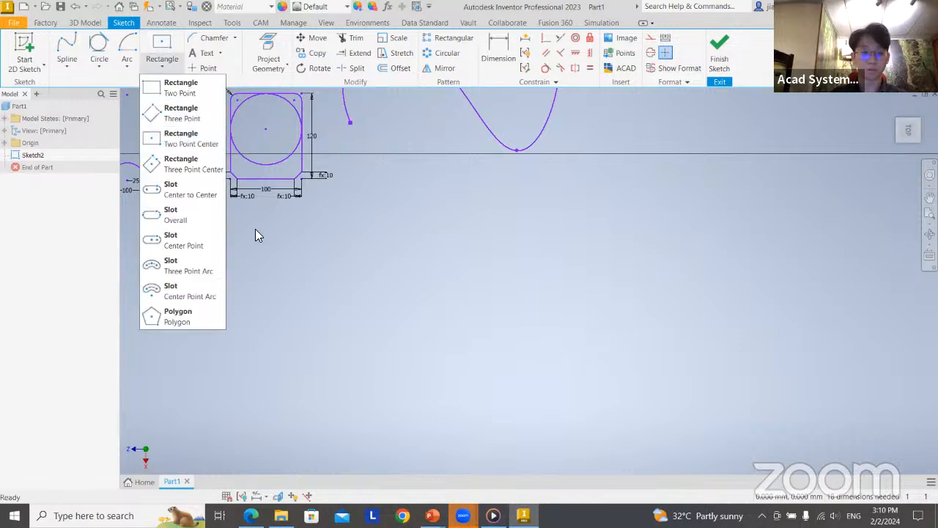
click(184, 327)
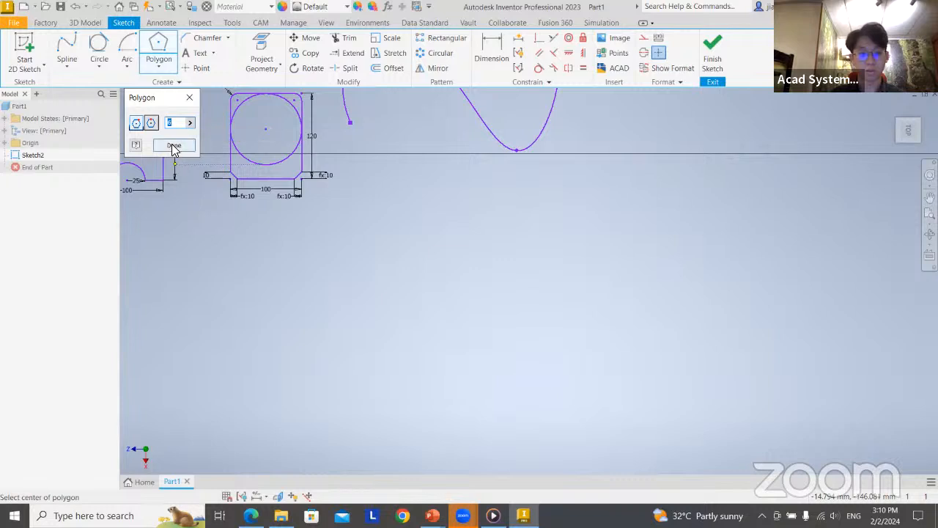
click(426, 275)
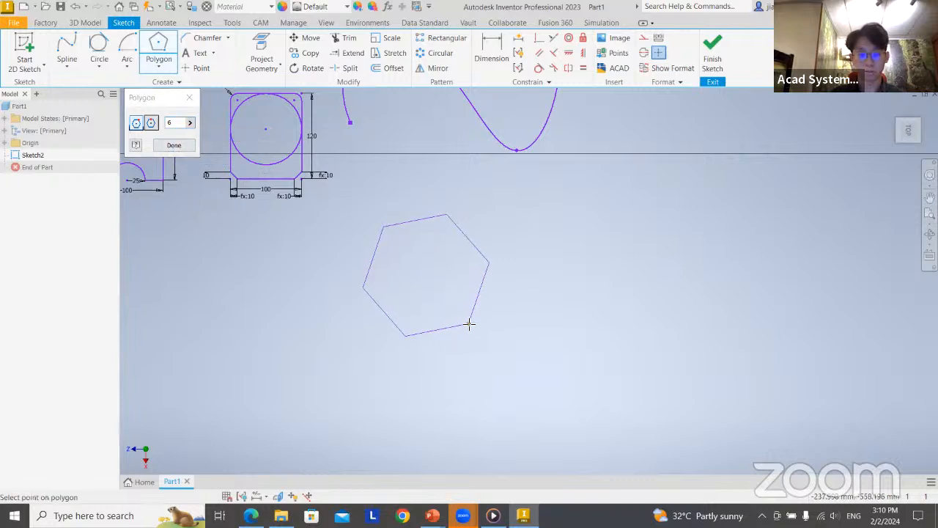
key(Escape)
Switch to PowerPoint to view the Extrusions slide with the dimensioned bracket, and return to Inventor
middle_drag(497, 197, 559, 301)
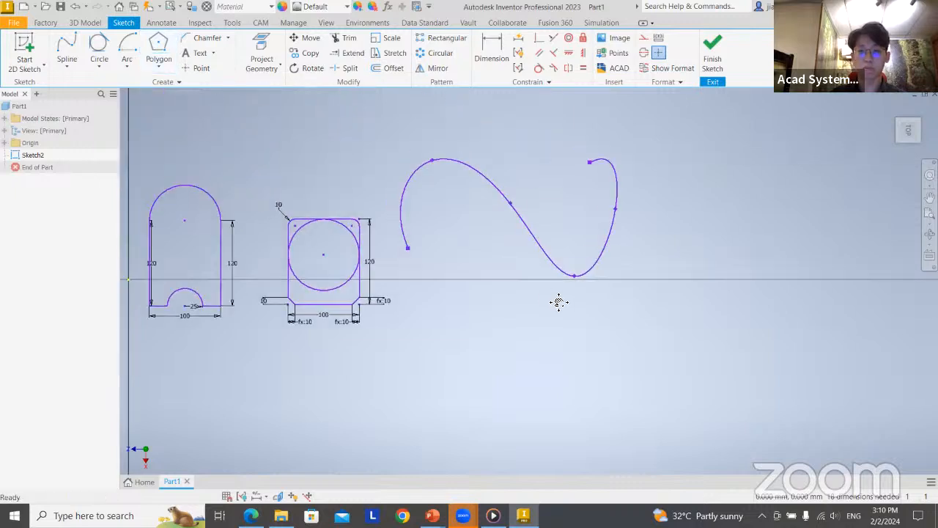
scroll(402, 240, down, 3)
middle_drag(410, 279, 483, 280)
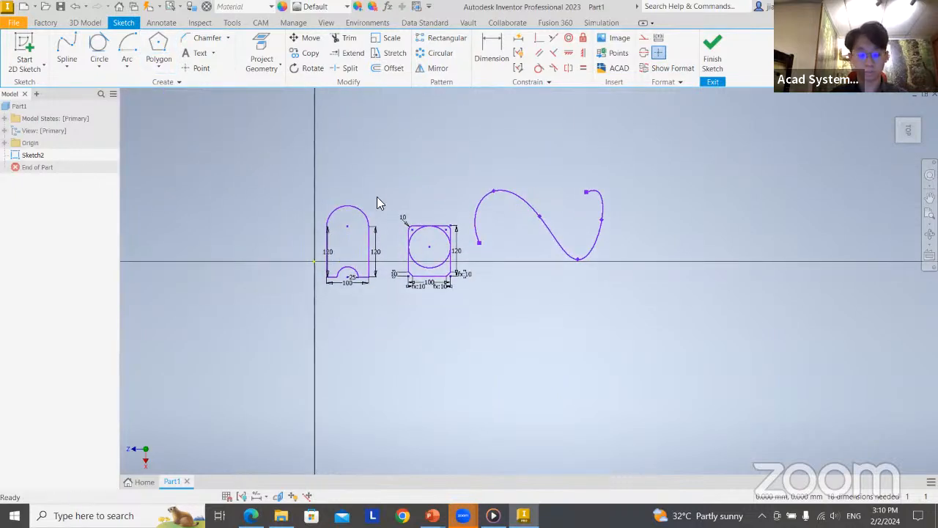
key(alt+Tab)
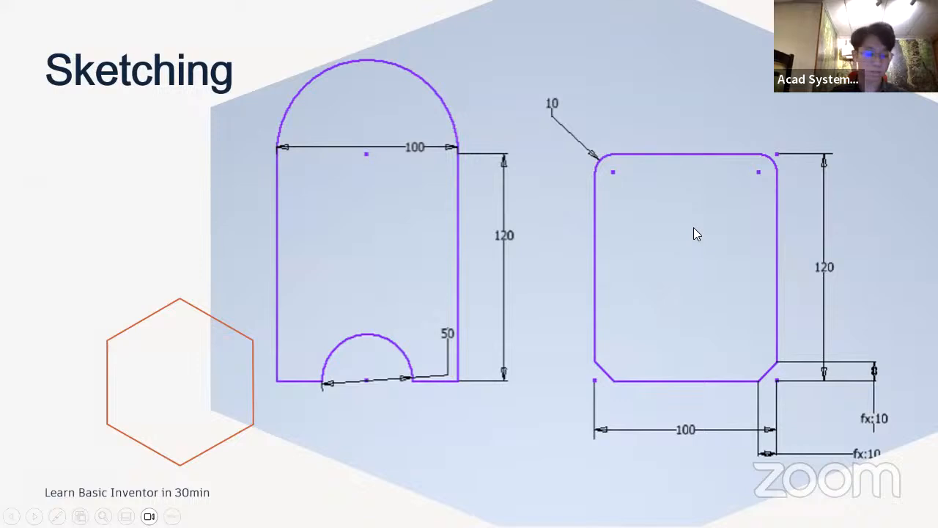
key(Right)
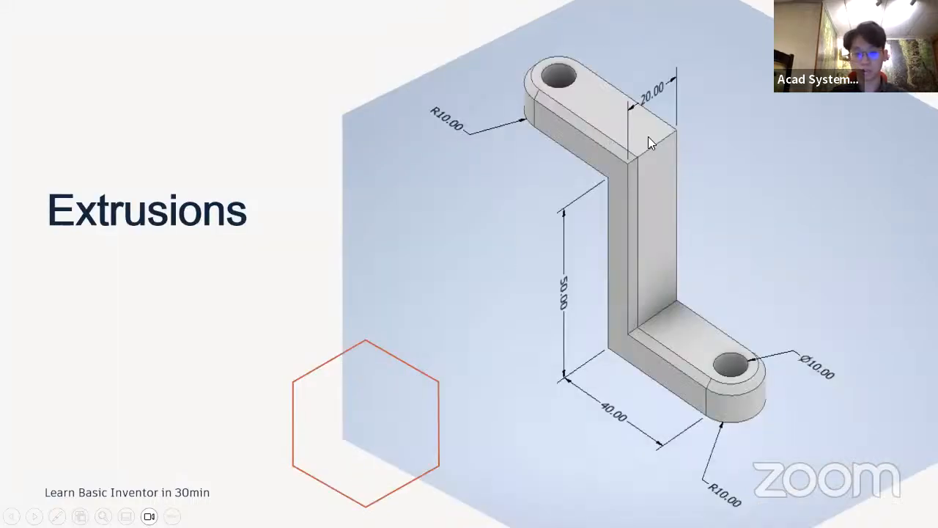
key(alt+Tab)
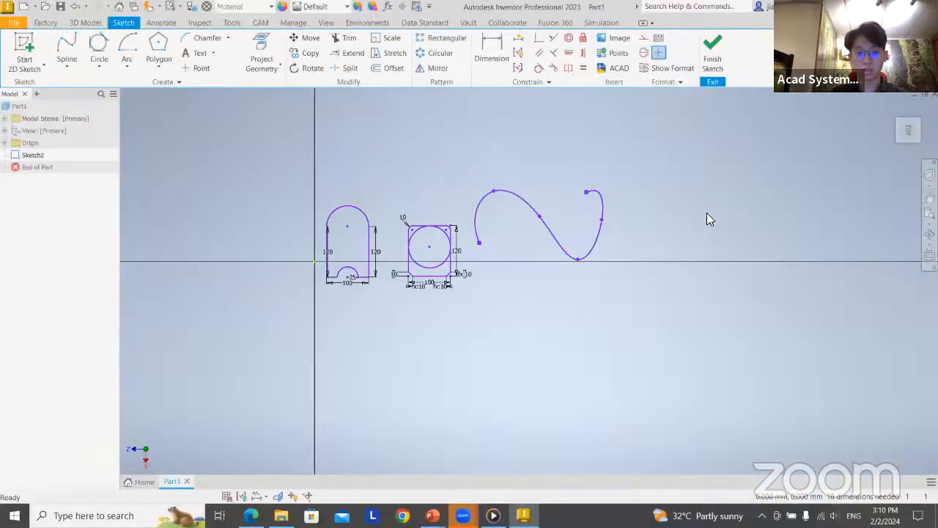
Create a new part from the metric Standard (mm).ipt template and start a 2D sketch on the XY plane
click(25, 7)
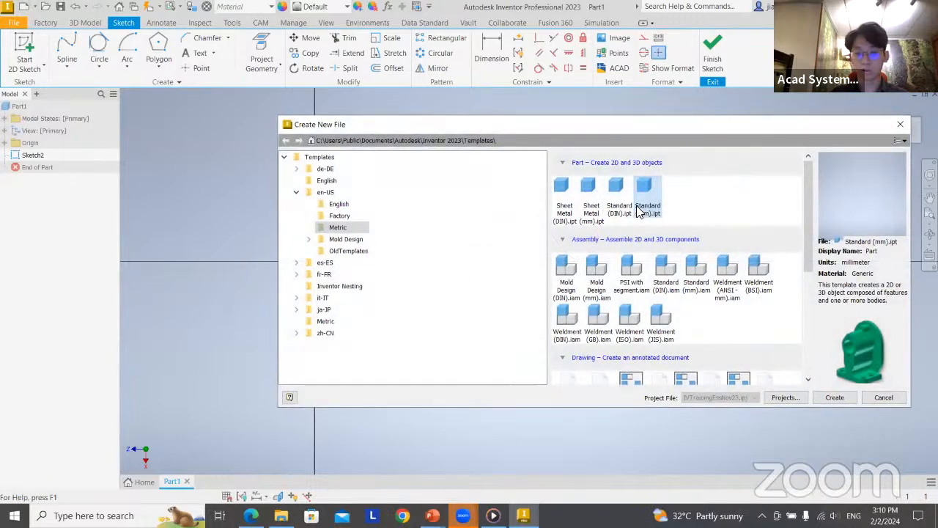
double_click(644, 202)
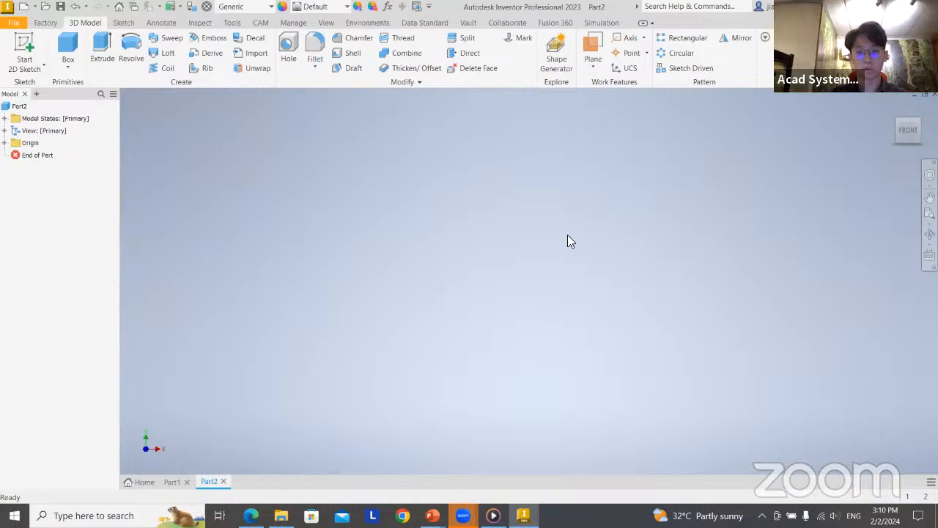
key(s)
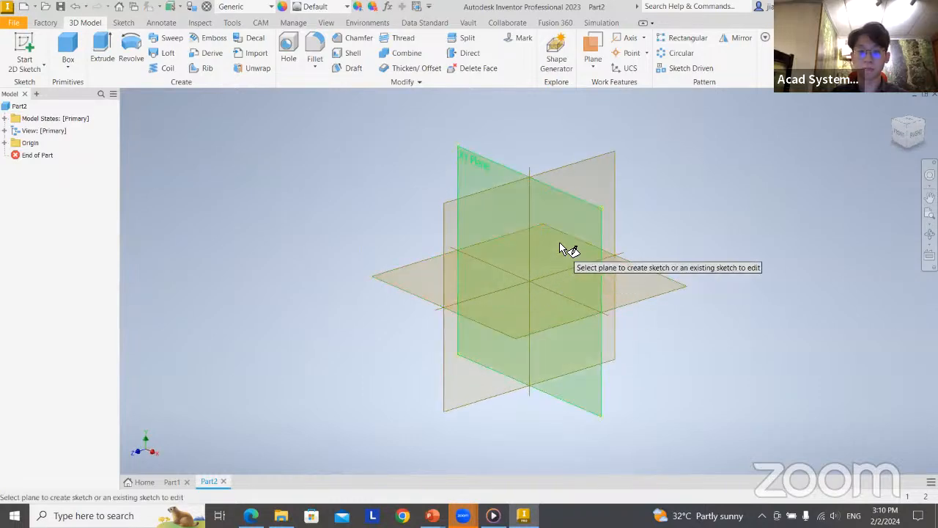
click(563, 247)
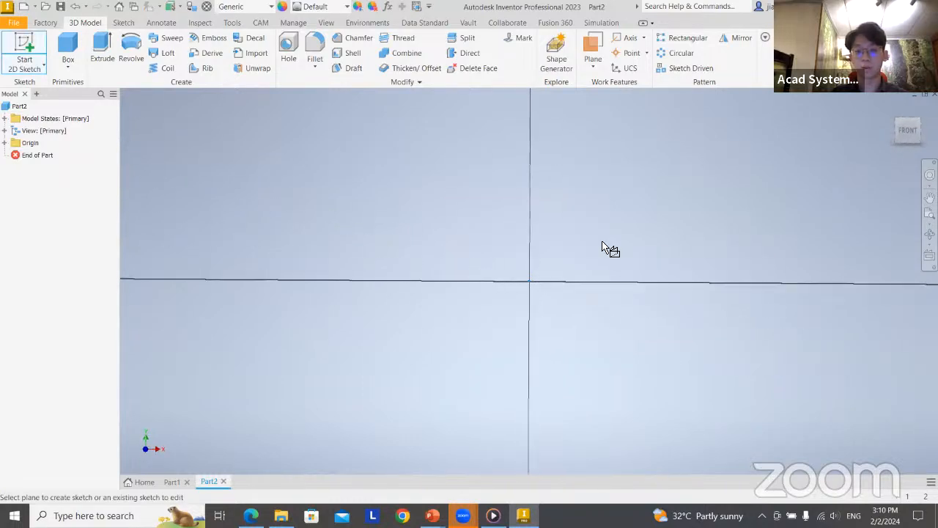
middle_drag(511, 263, 332, 346)
Check the bracket on the PowerPoint slide, return to Inventor, and sketch a closed eight-line Z-shaped profile with a right vertical edge about 15.7 mm long
key(alt+Tab)
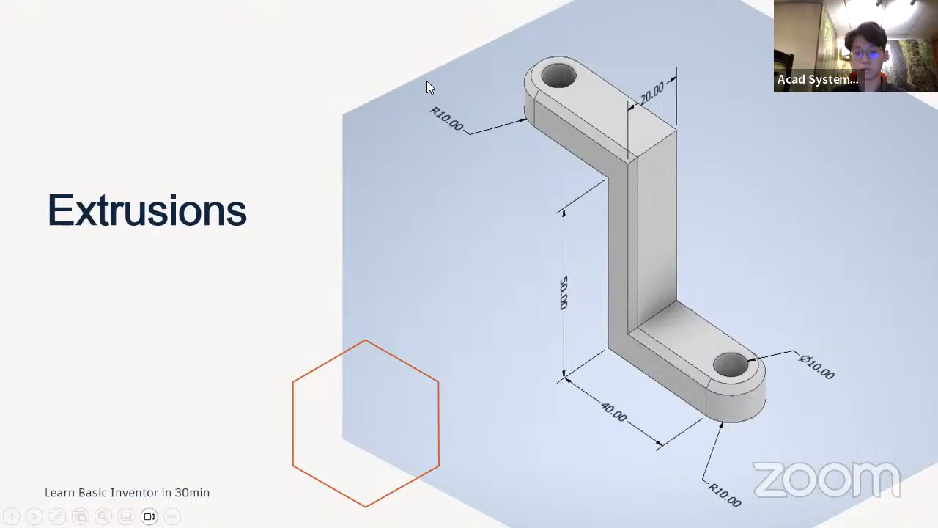
key(alt+Tab)
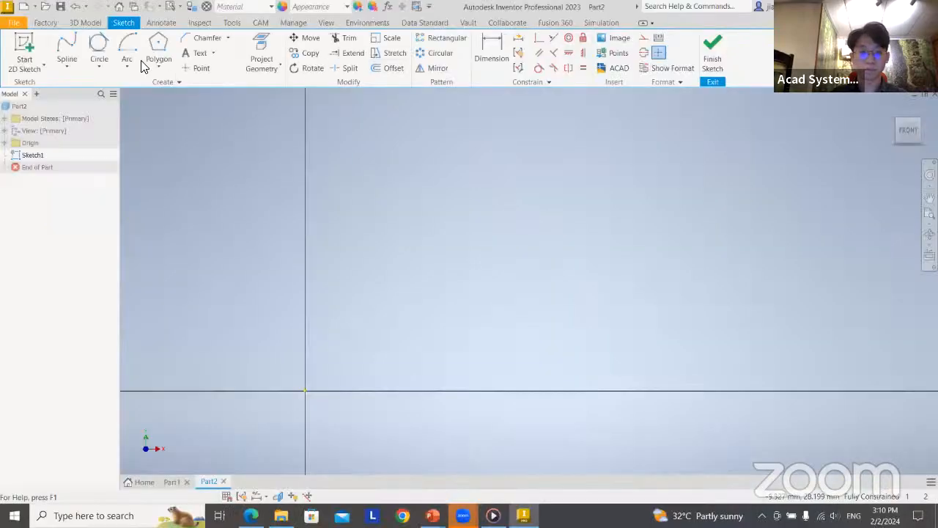
click(67, 68)
click(85, 88)
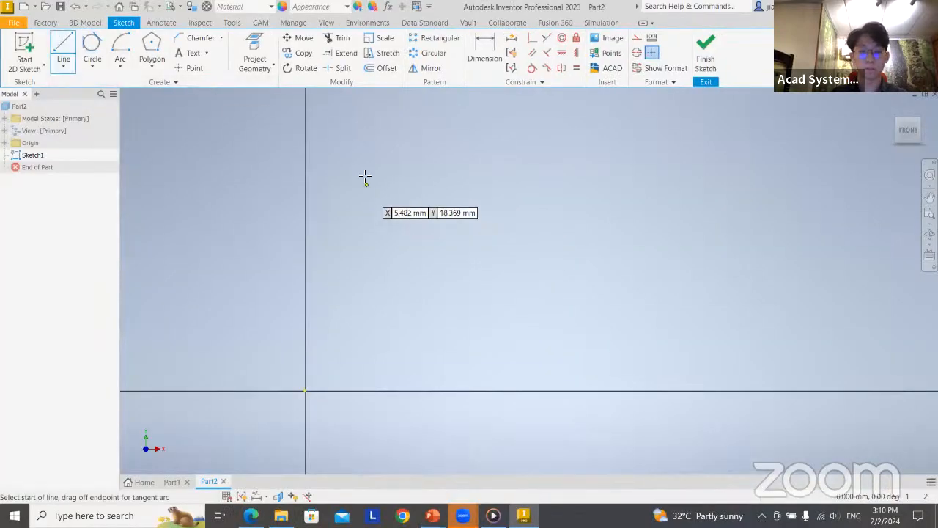
click(338, 129)
click(515, 129)
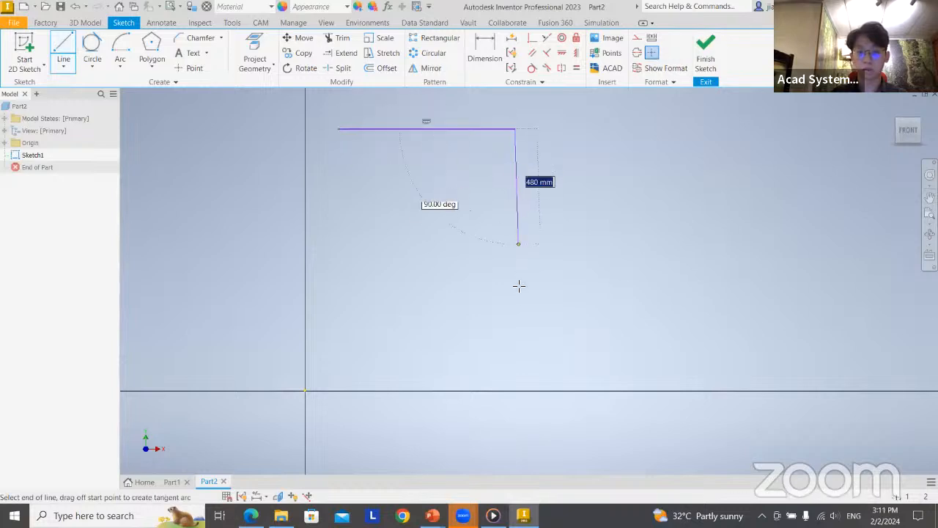
click(514, 304)
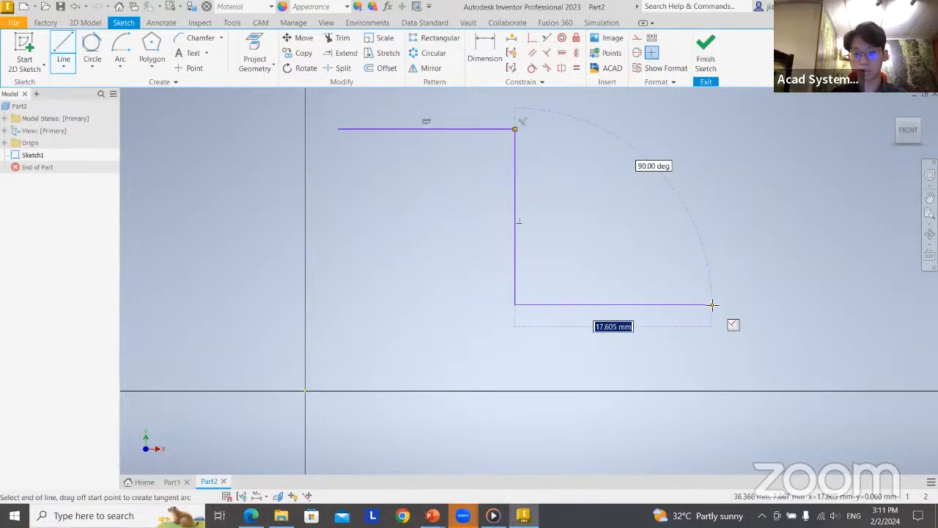
click(712, 304)
click(712, 380)
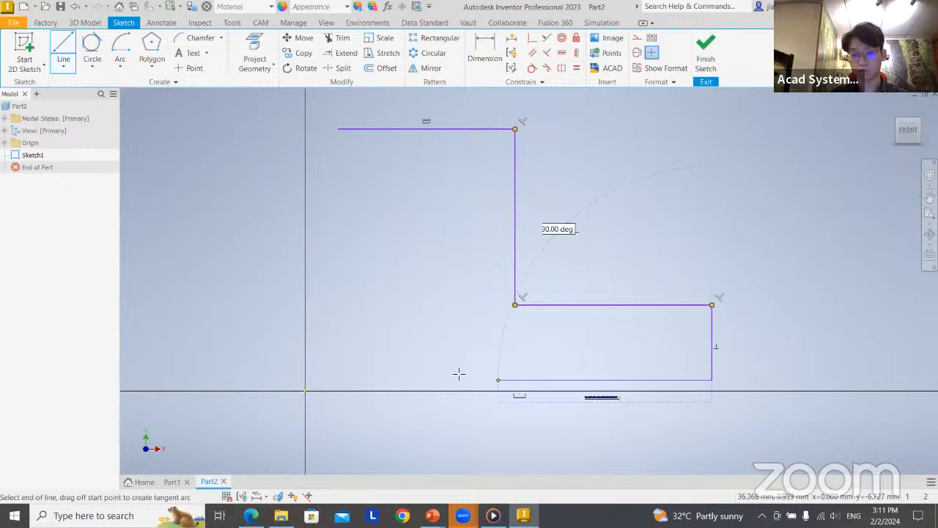
click(446, 379)
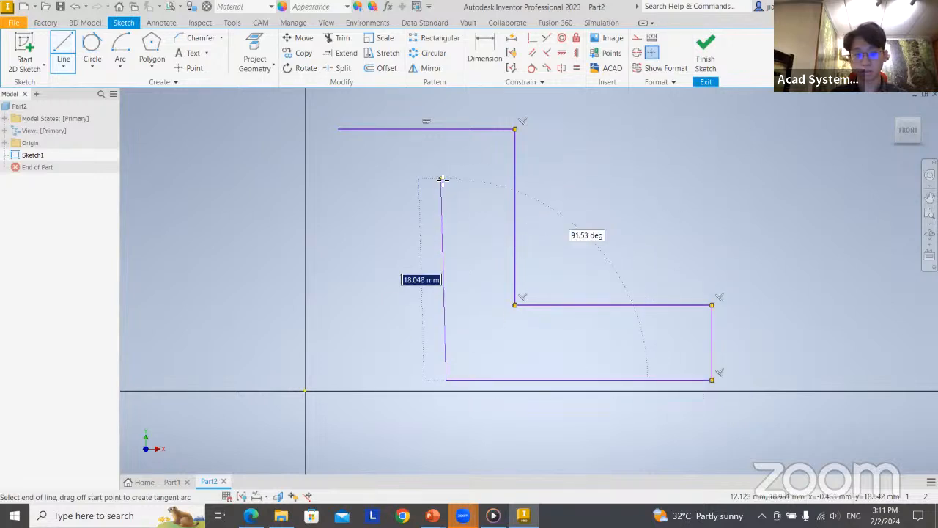
click(446, 179)
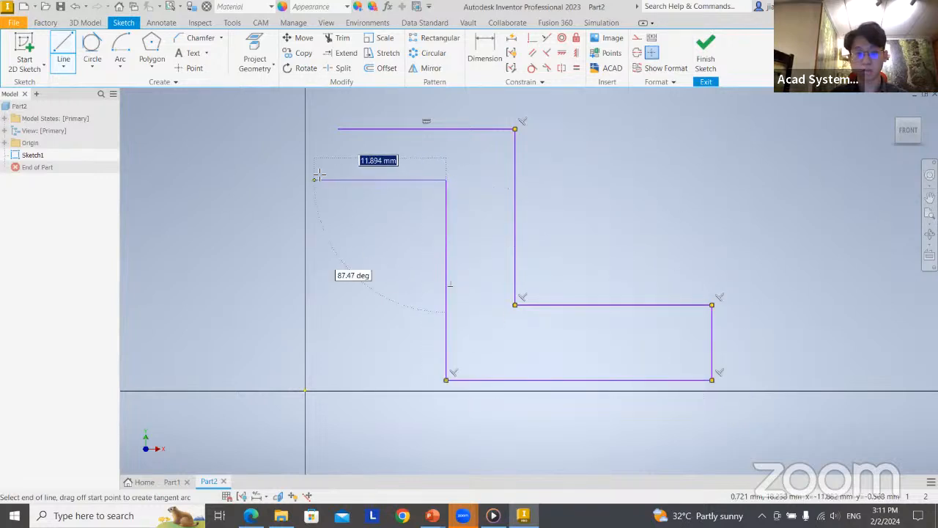
click(337, 179)
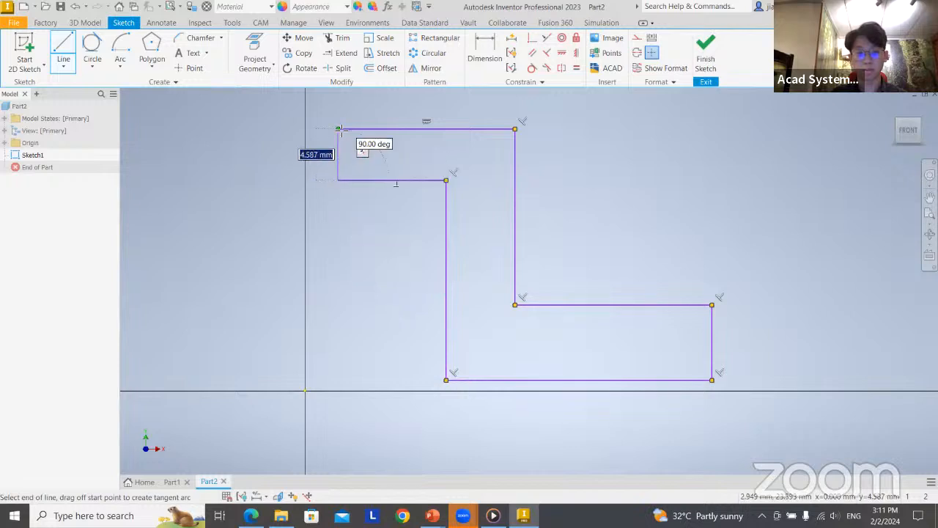
click(338, 129)
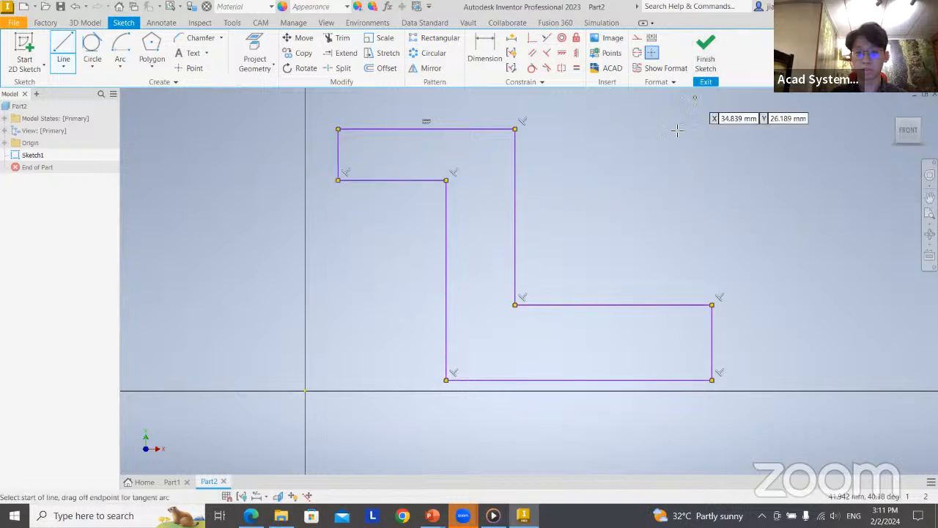
Dimension the long vertical edge on the right side of the Z-profile's middle section as 50 mm
middle_drag(633, 210, 540, 211)
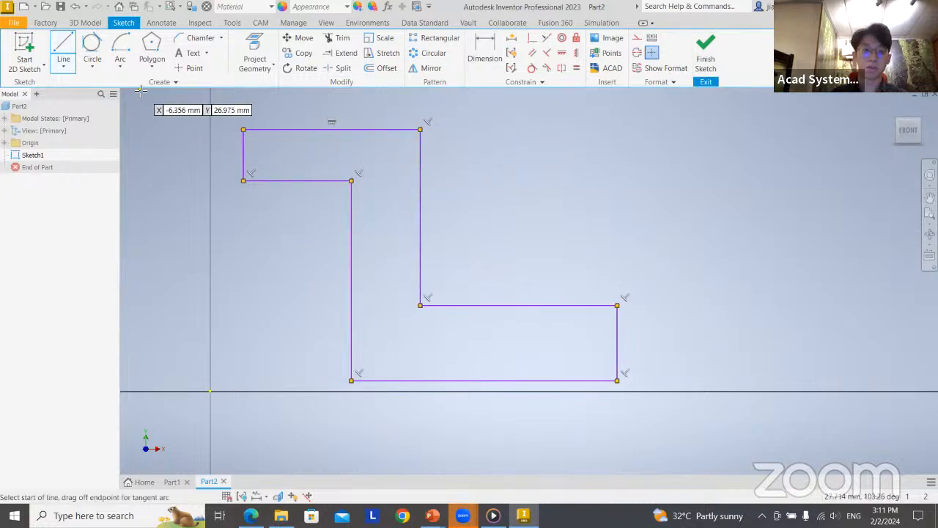
click(487, 49)
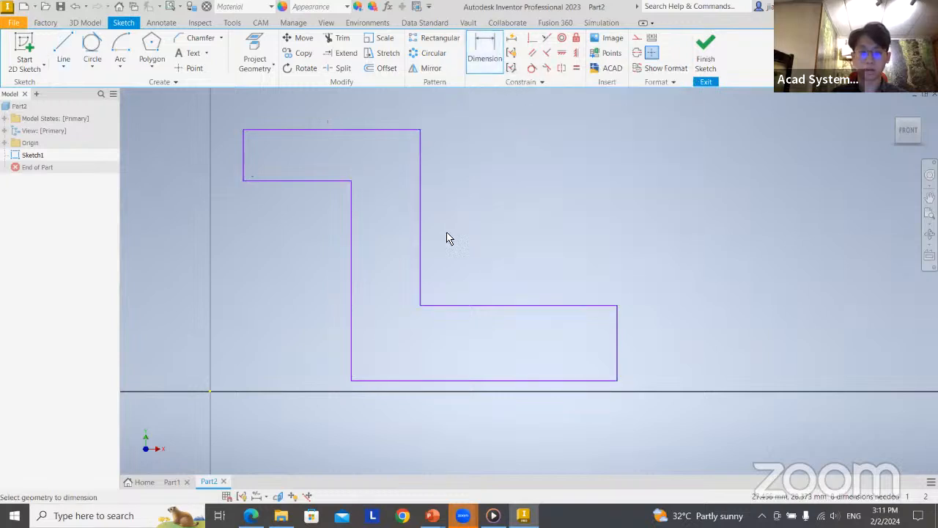
click(420, 207)
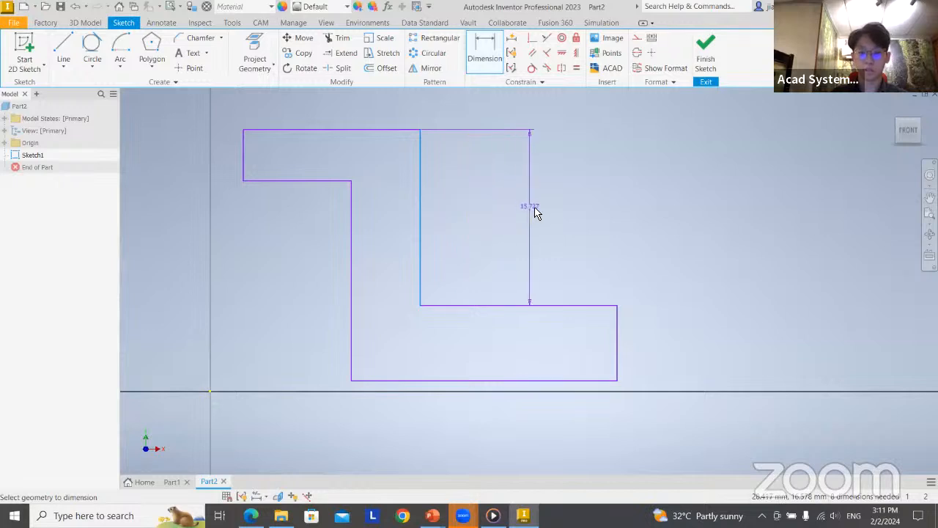
click(549, 213)
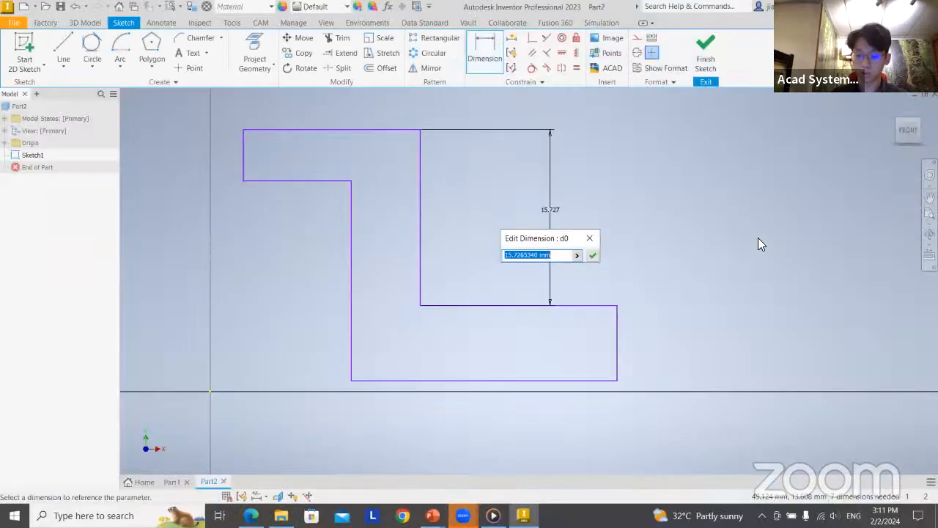
text(50)
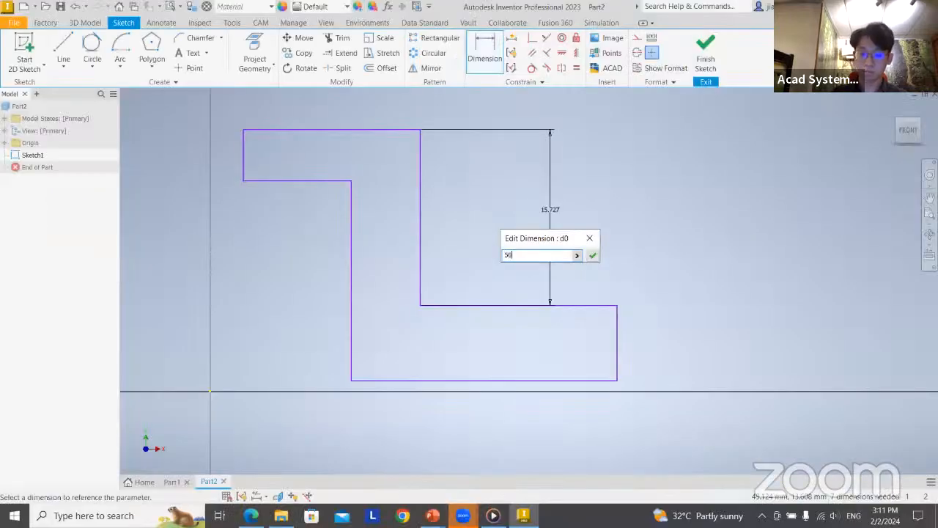
key(Return)
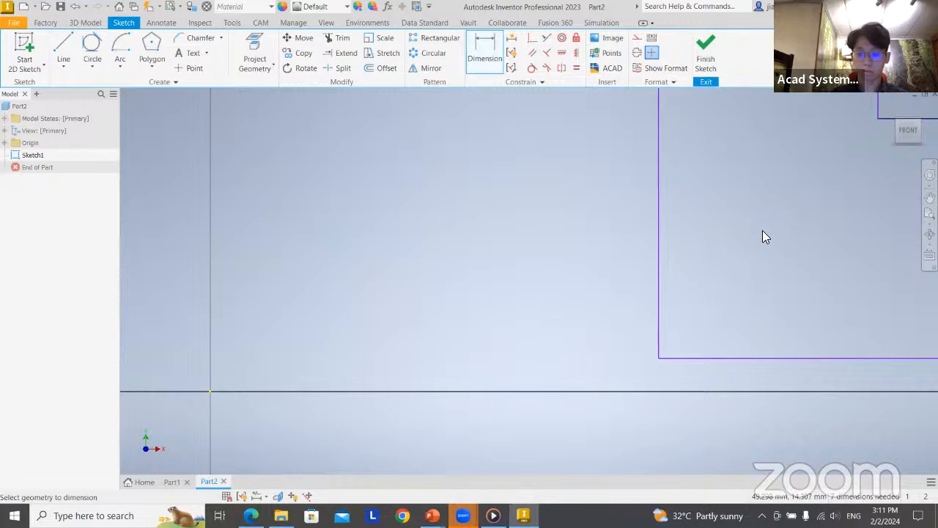
middle_drag(762, 236, 389, 294)
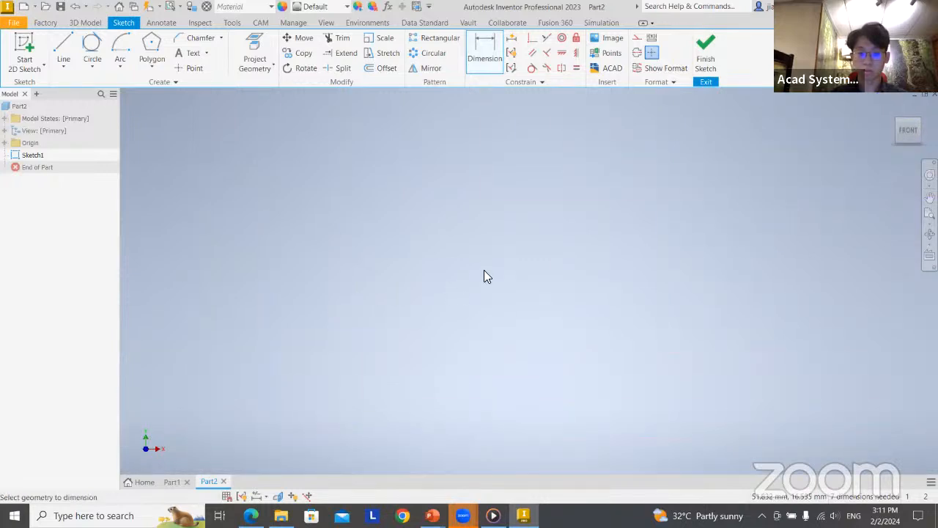
middle_drag(484, 276, 392, 329)
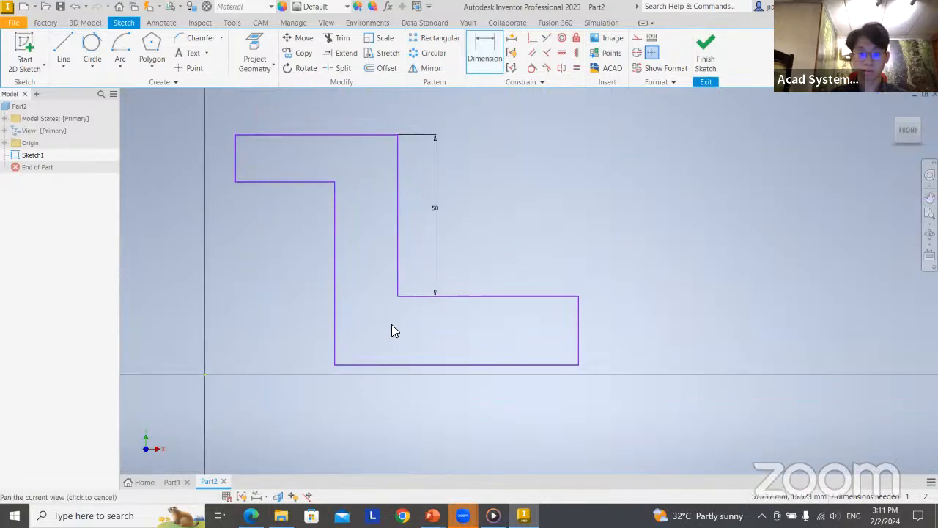
Dimension the Z-profile's bottom horizontal edge and top horizontal edge as 50 mm each
click(501, 56)
click(452, 365)
click(448, 407)
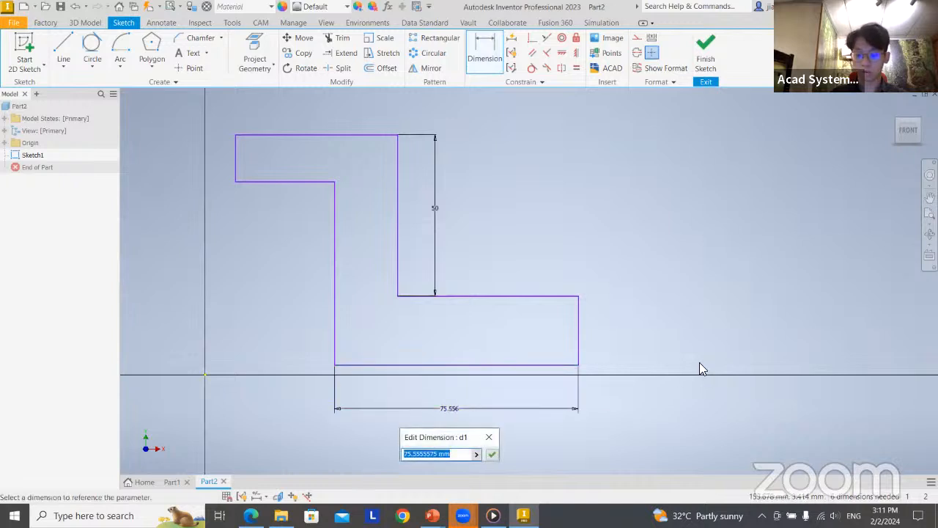
text(50)
key(Return)
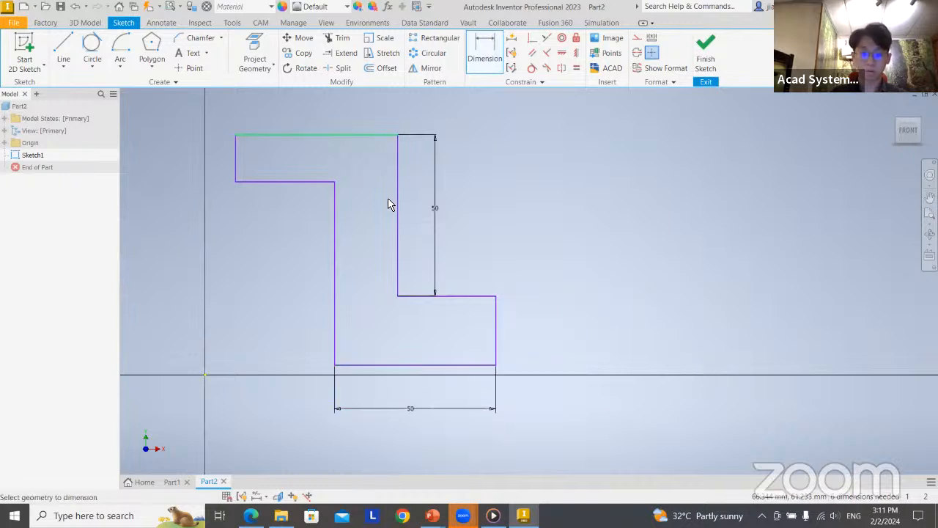
click(336, 134)
click(350, 110)
text(50)
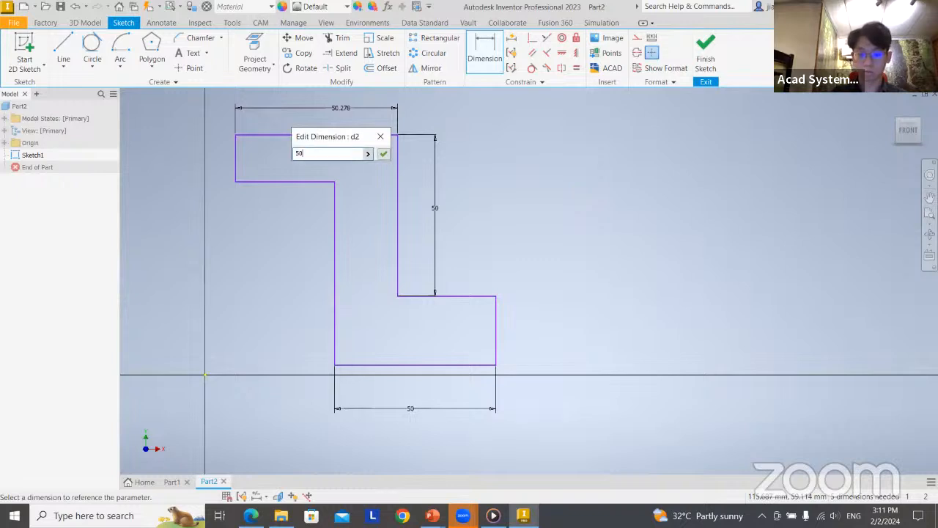
key(Return)
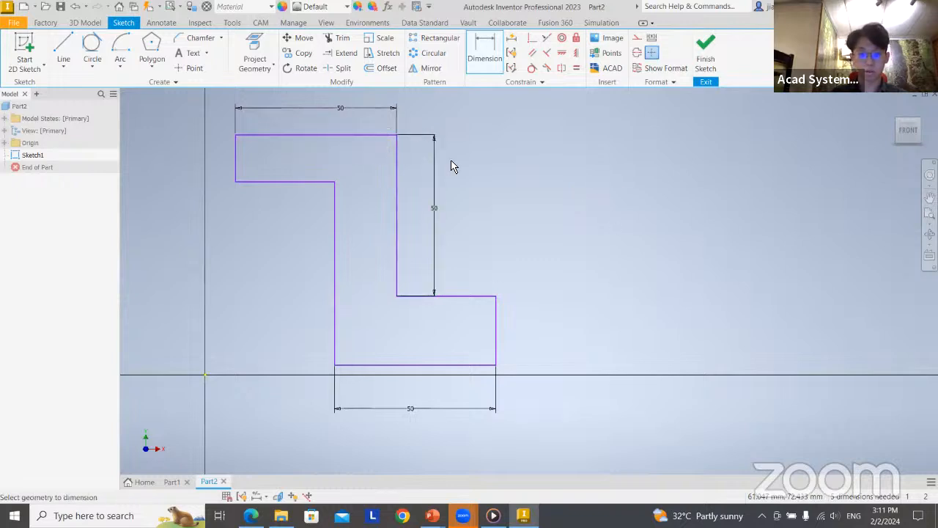
Check the bracket on the PowerPoint slide, return to Inventor, and dimension the upper arm's short end edge as 10 mm
key(alt+Tab)
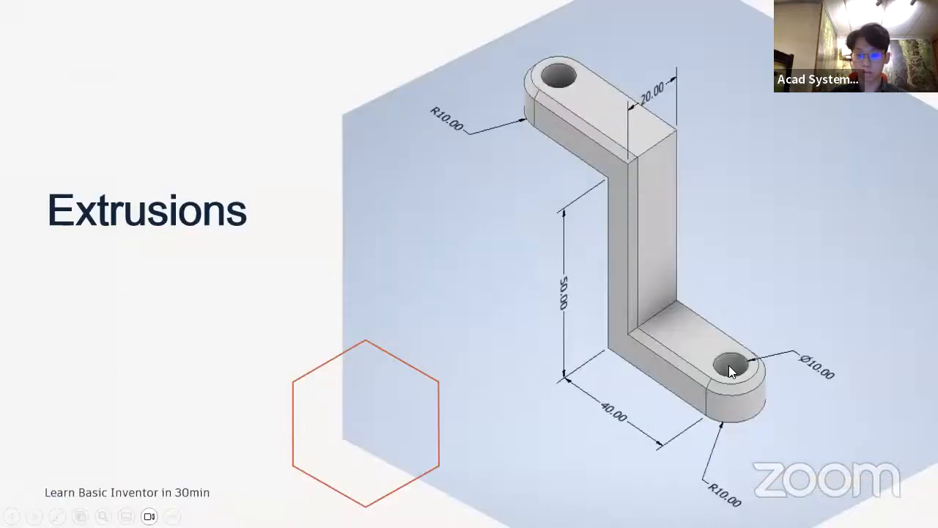
key(alt+Tab)
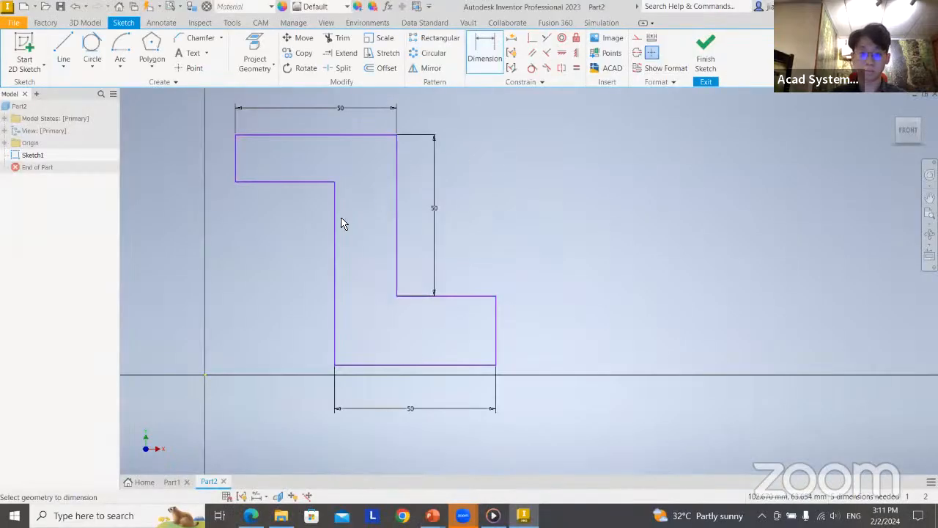
click(235, 167)
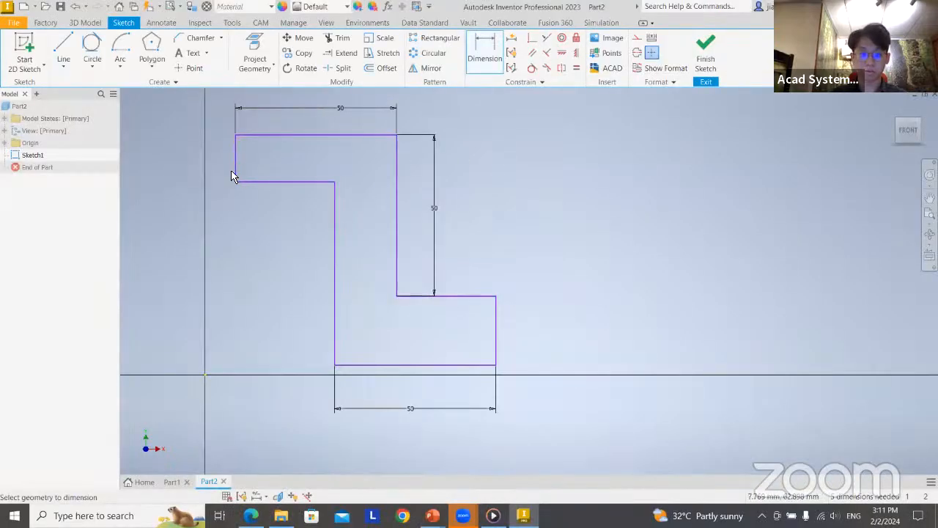
click(189, 173)
text(10)
key(Return)
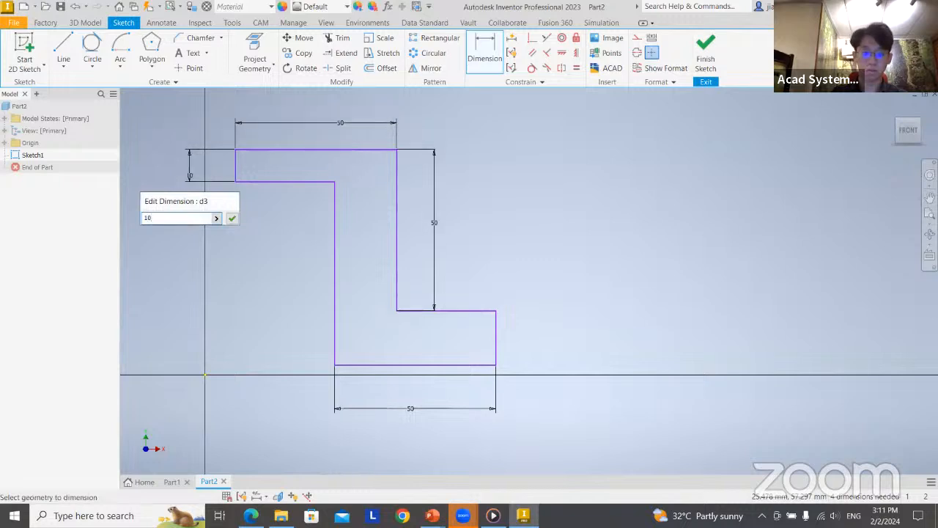
Dimension the width of the Z-profile's vertical middle section and the lower arm's short end edge as 10 mm each
click(395, 247)
click(565, 241)
text(10)
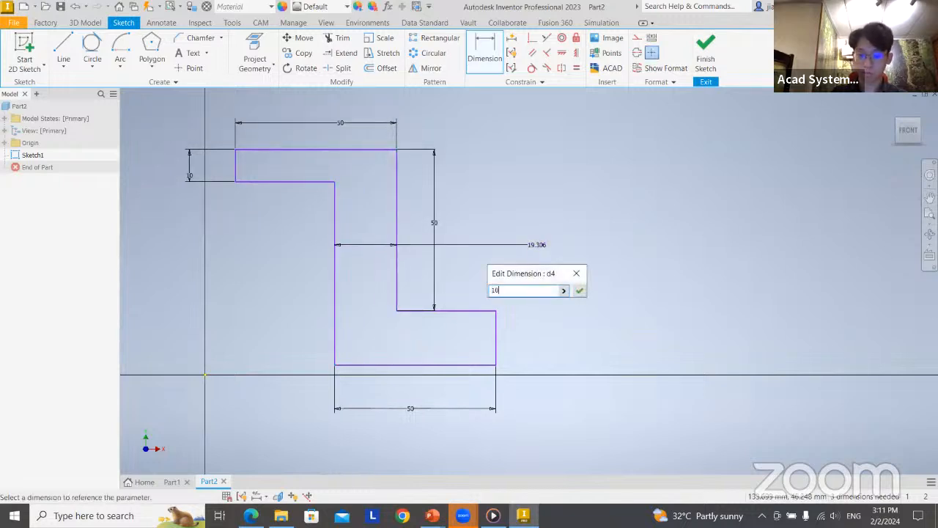
key(Return)
click(525, 335)
click(567, 334)
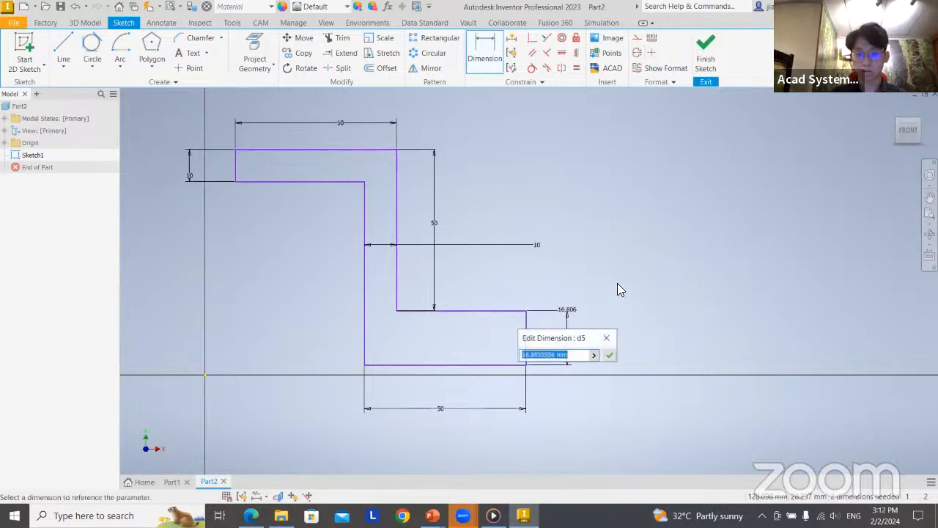
text(10)
key(Return)
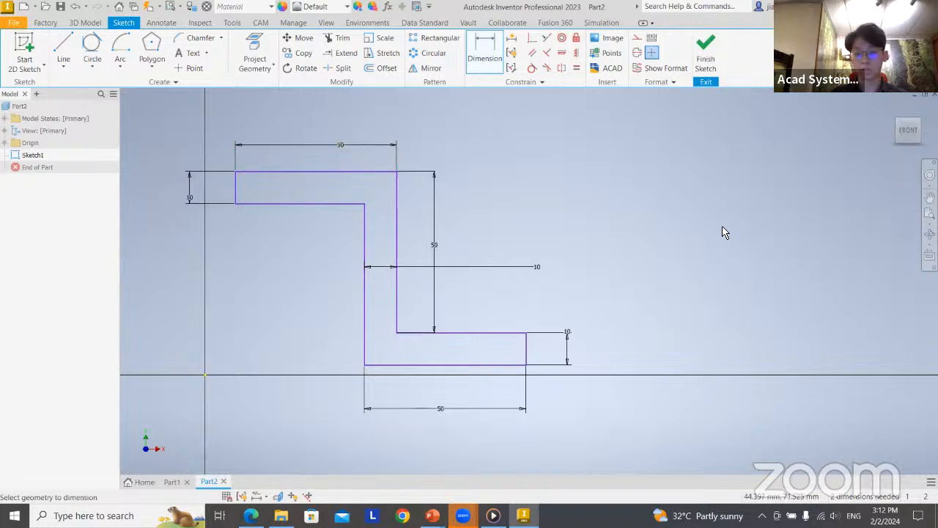
click(338, 144)
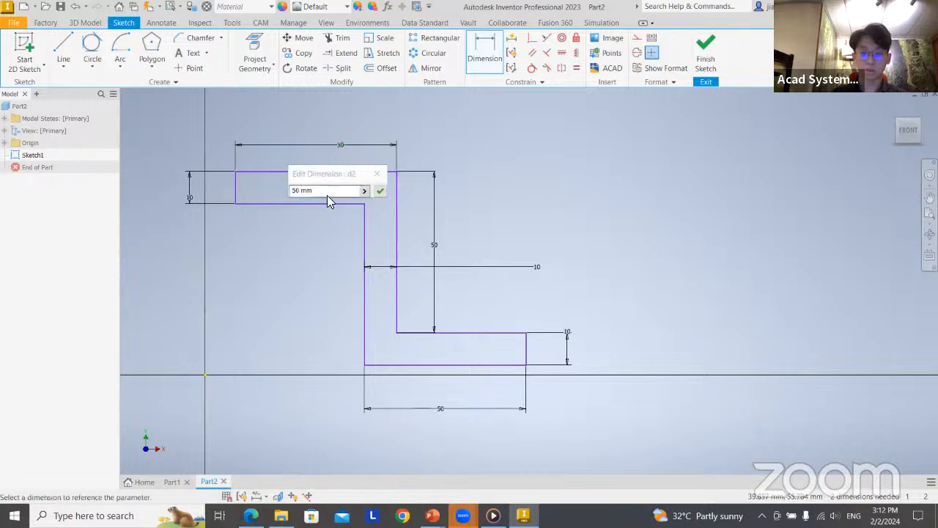
drag(327, 193, 303, 196)
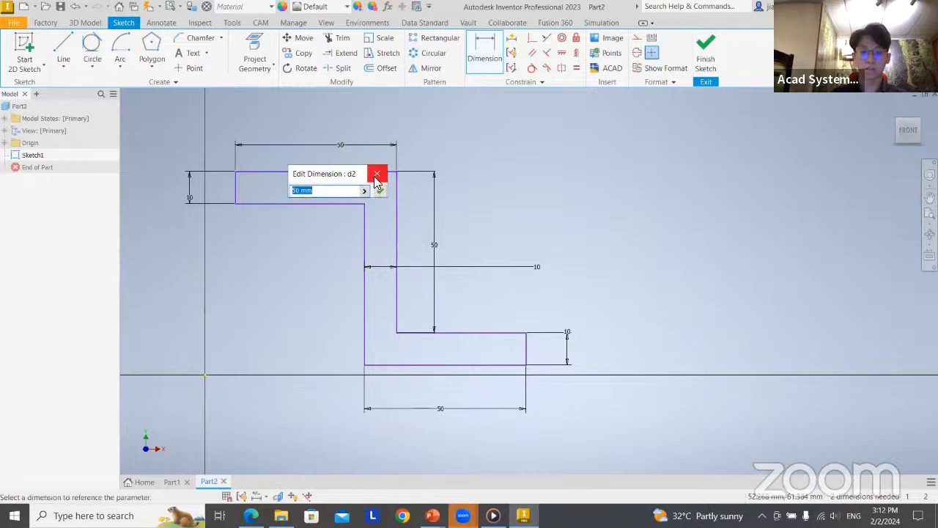
click(414, 193)
click(377, 174)
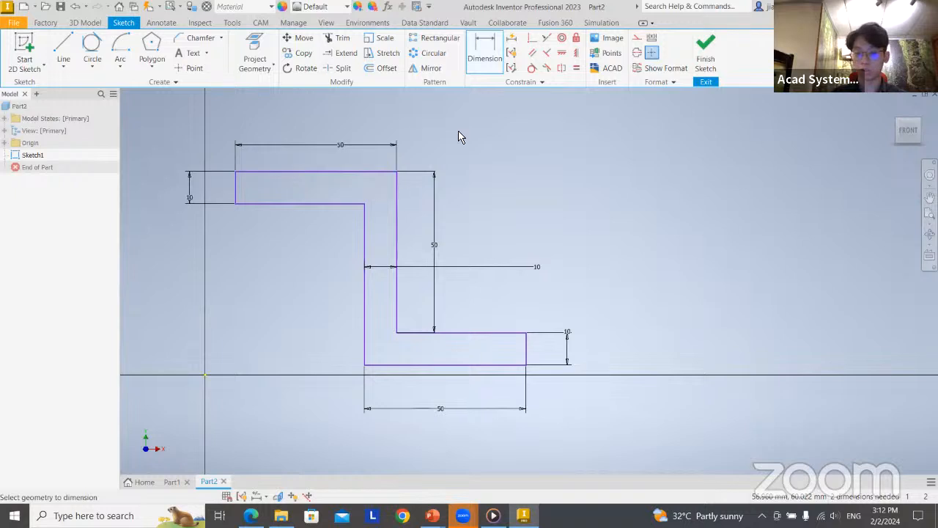
Finish the profile sketch, check the depth on the PowerPoint slide, and extrude the Z-profile 20 mm in Inventor
click(703, 51)
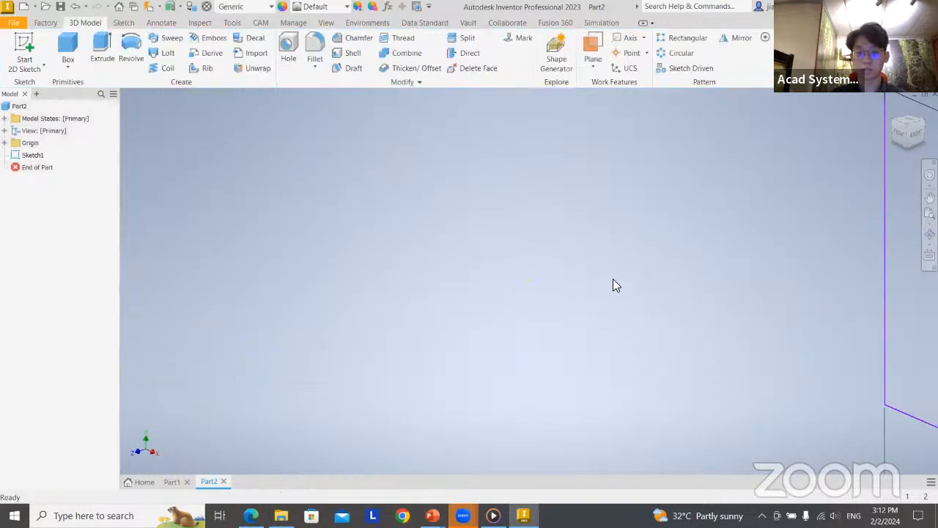
scroll(645, 247, down, 5)
middle_drag(645, 247, 409, 271)
scroll(405, 263, up, 3)
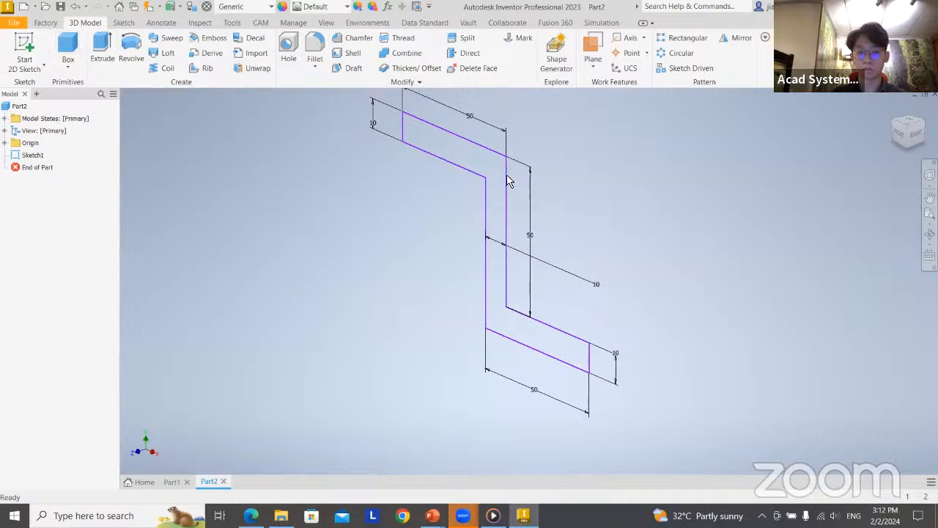
click(100, 51)
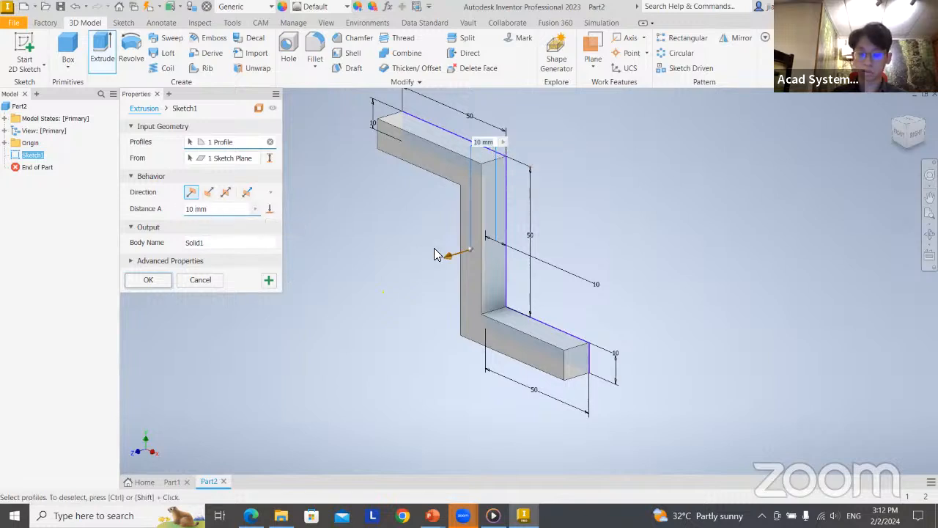
key(alt+Tab)
key(alt+Tab)
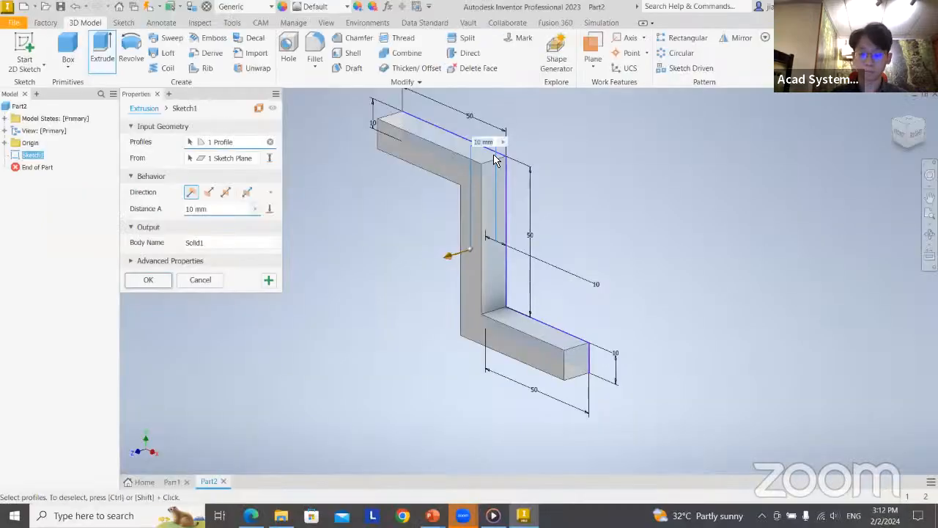
text(20)
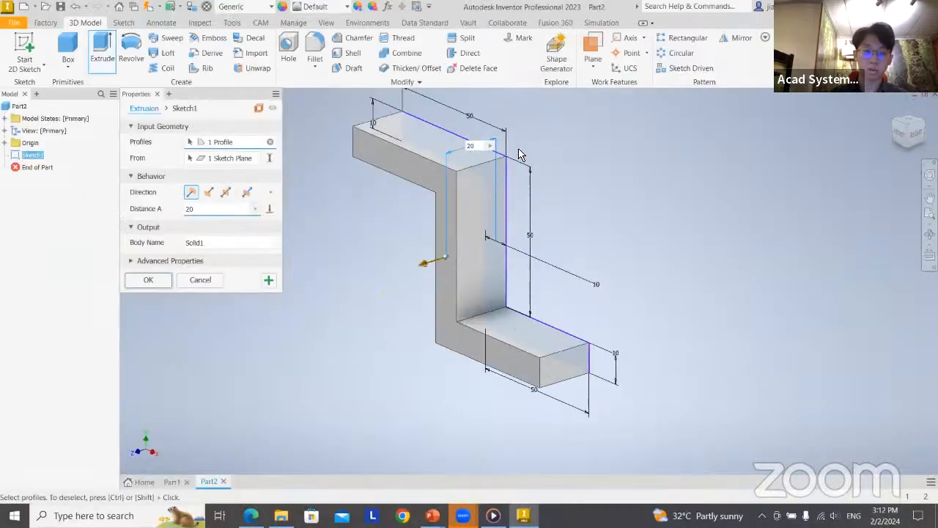
click(149, 280)
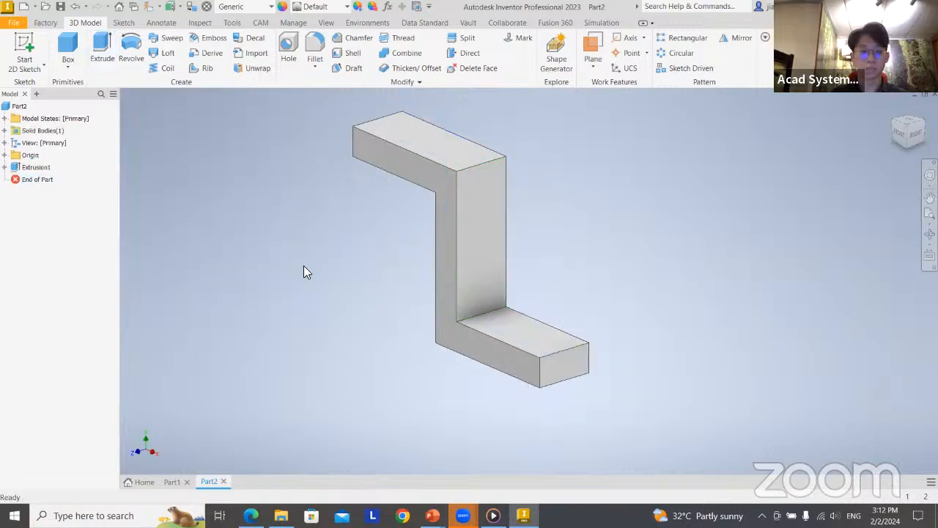
Reopen the bracket's extrusion, preview the flipped, symmetric and asymmetric directions, and restore the default direction
double_click(21, 168)
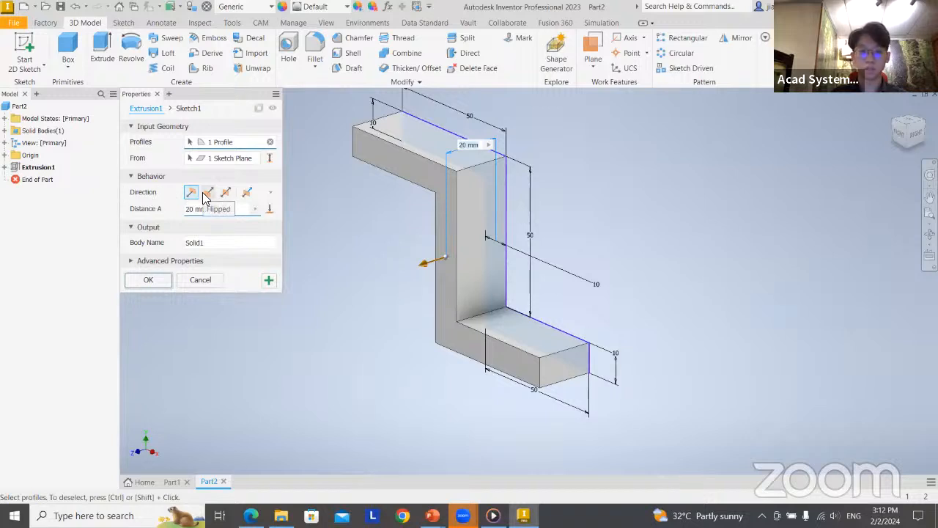
click(206, 195)
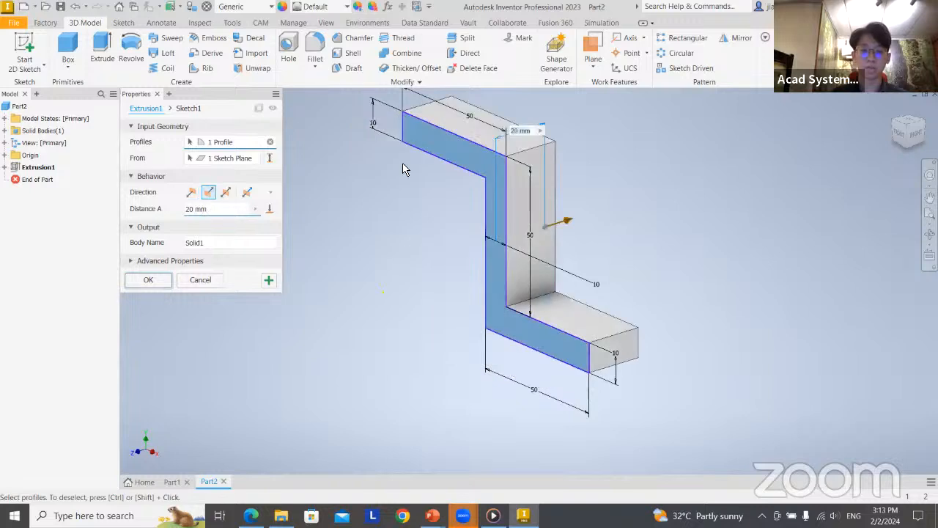
click(225, 195)
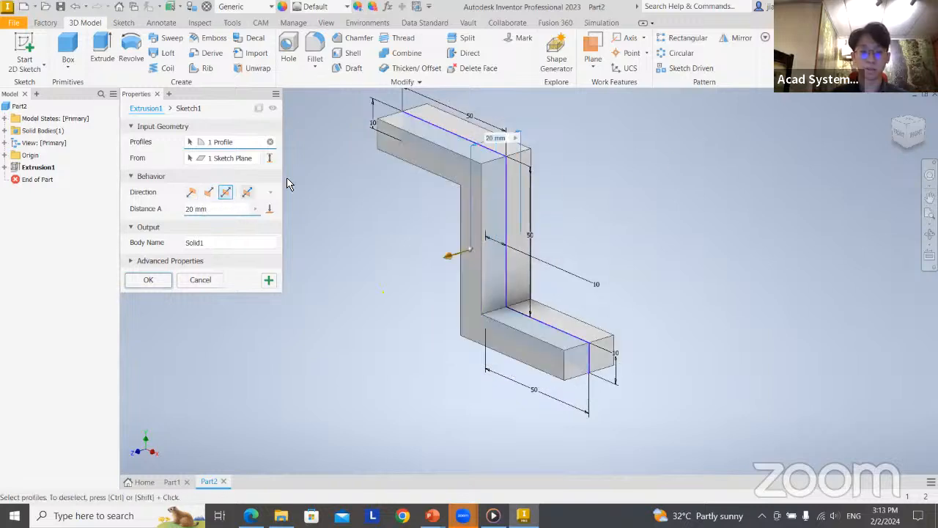
click(249, 193)
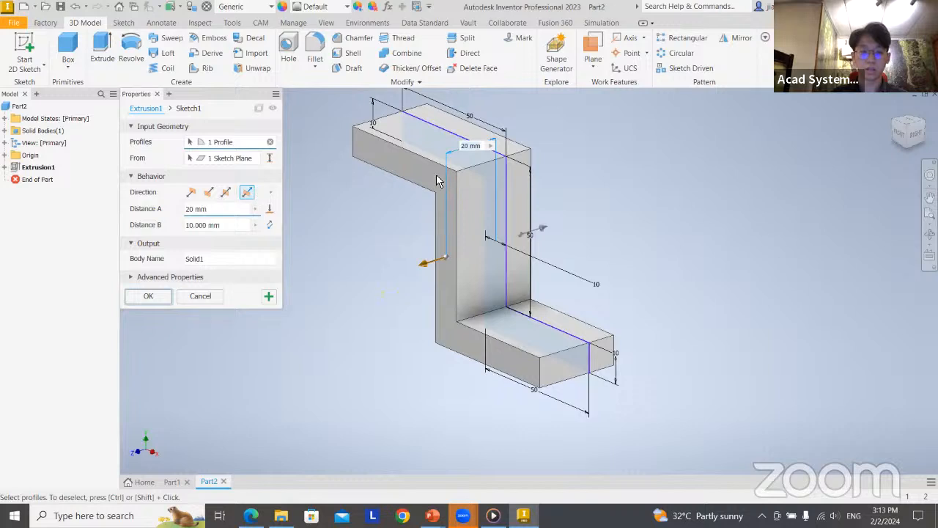
click(189, 194)
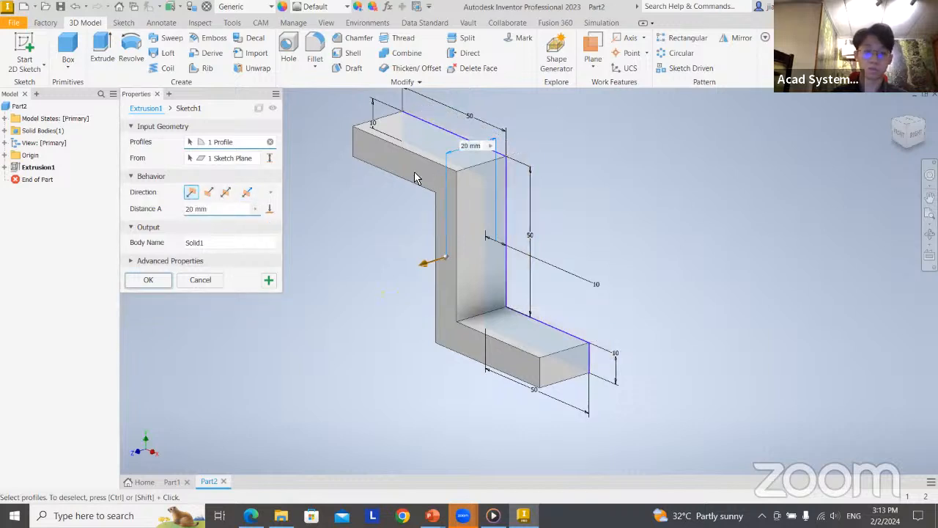
click(147, 281)
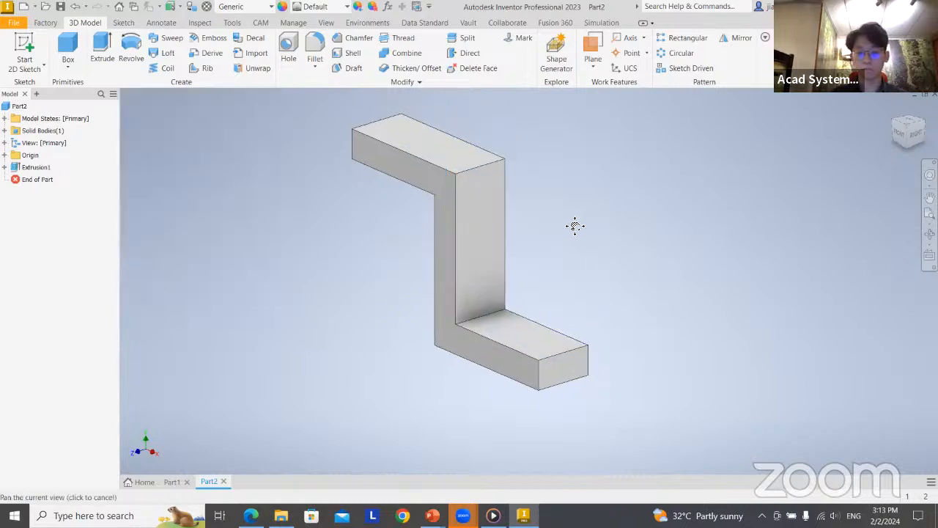
Compare the extruded bracket with the PowerPoint slide's drawing, checking how the arm ends are shaped, and return to Inventor
middle_drag(574, 224, 489, 281)
key(alt+Tab)
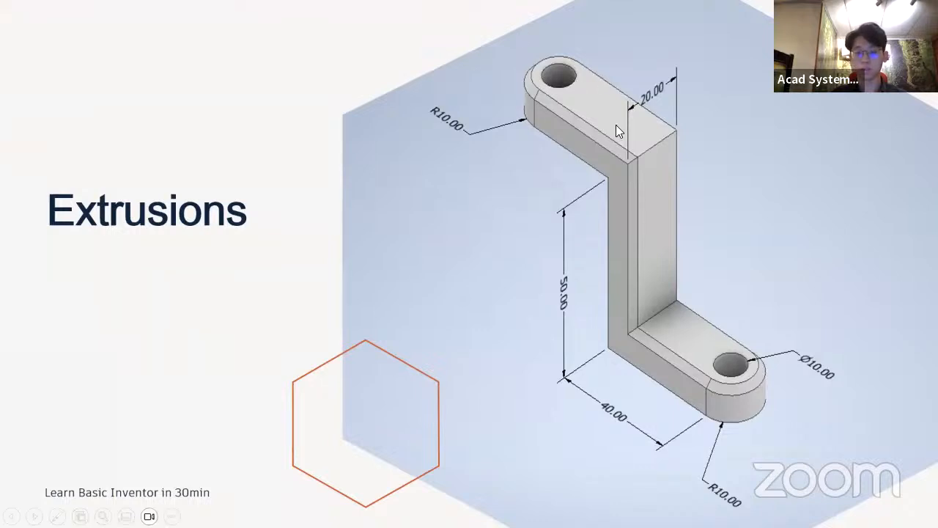
key(alt+Tab)
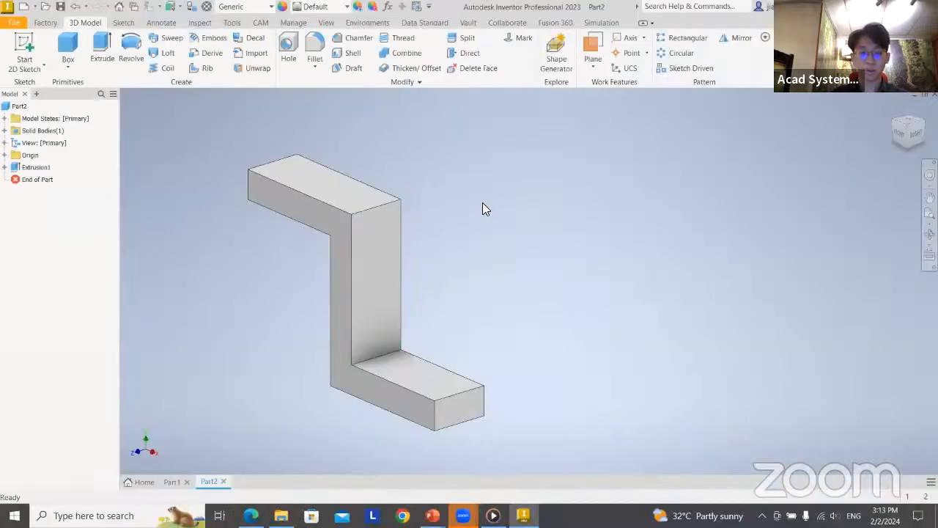
key(alt+Tab)
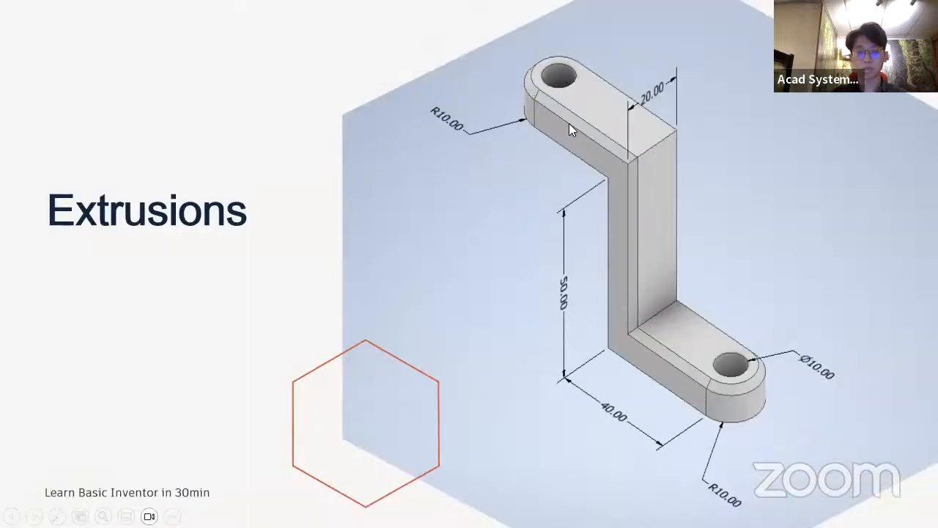
key(alt+Tab)
middle_drag(490, 325, 444, 340)
middle_drag(425, 191, 446, 226)
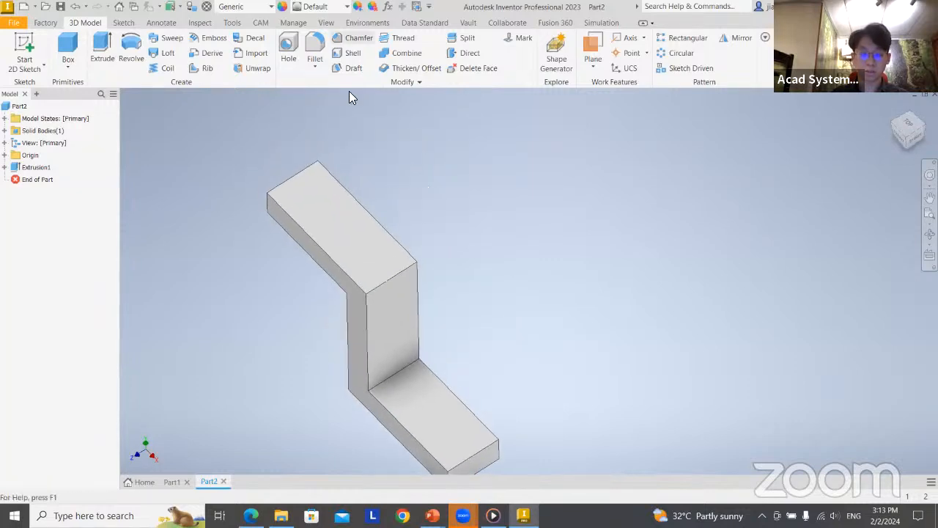
Set up a 10 mm constant-radius fillet on the two vertical edges at the upper arm's free end
click(314, 44)
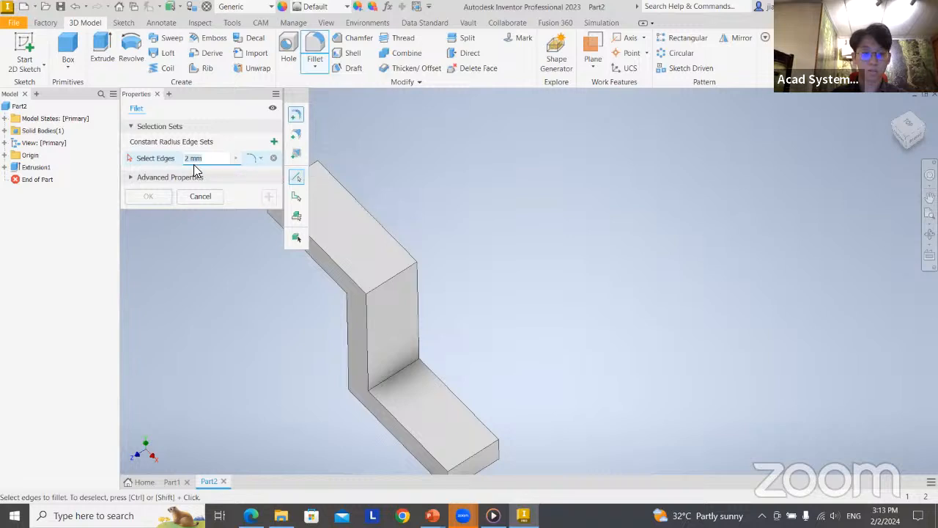
key(BackSpace)
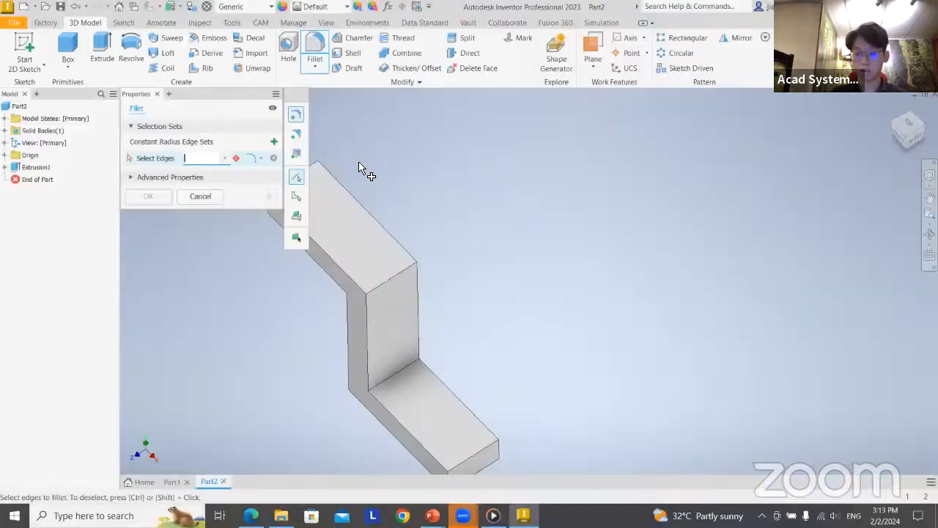
text(10)
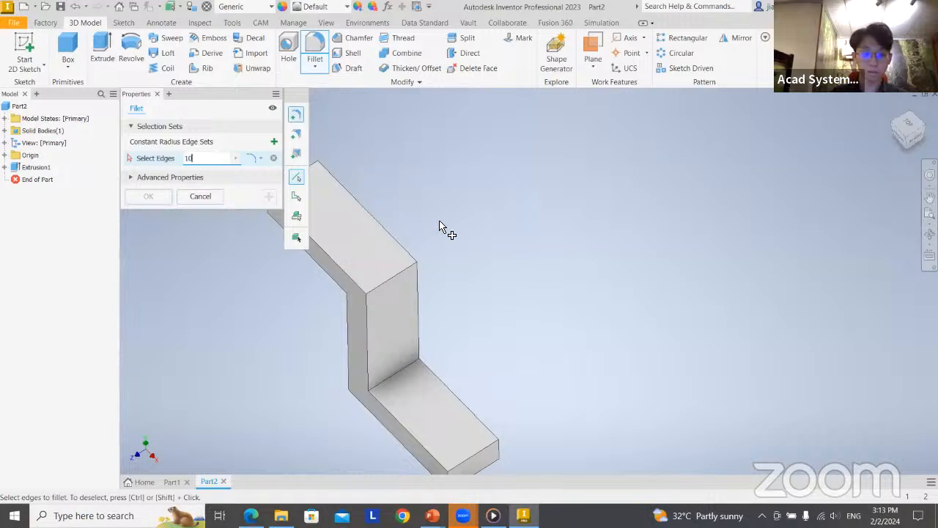
middle_drag(444, 226, 498, 253)
scroll(438, 253, down, 3)
scroll(396, 247, up, 8)
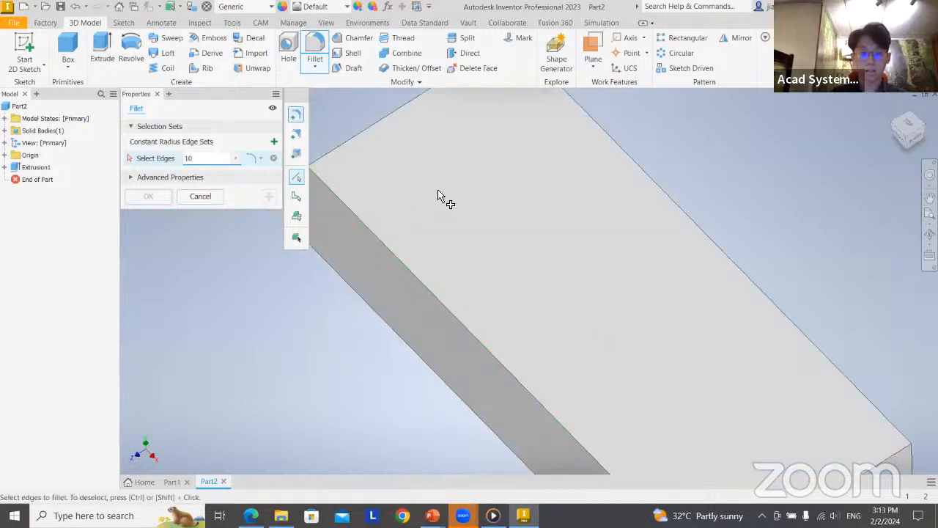
middle_drag(438, 190, 517, 207)
click(378, 216)
scroll(391, 268, up, 5)
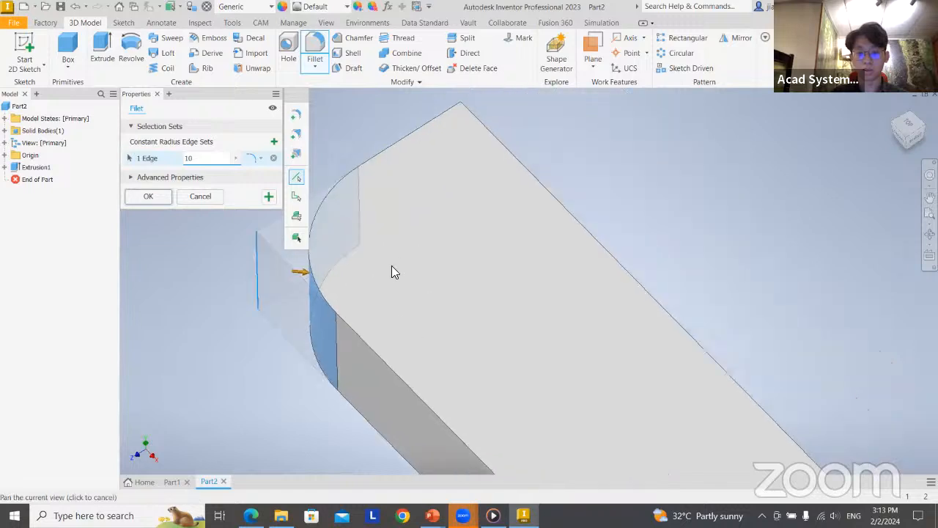
click(431, 117)
scroll(540, 315, down, 5)
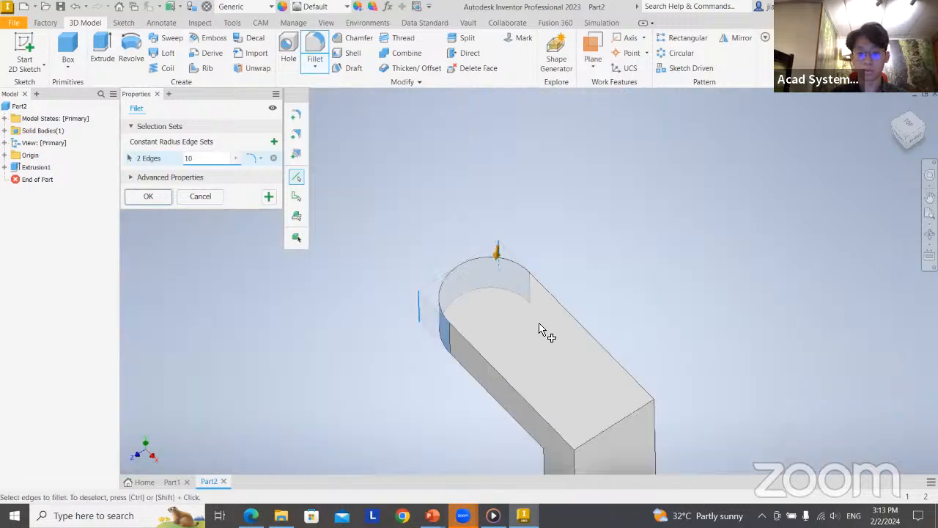
Add the two vertical edges at the lower arm's free end to the 10 mm fillet and apply it
middle_drag(671, 405, 496, 234)
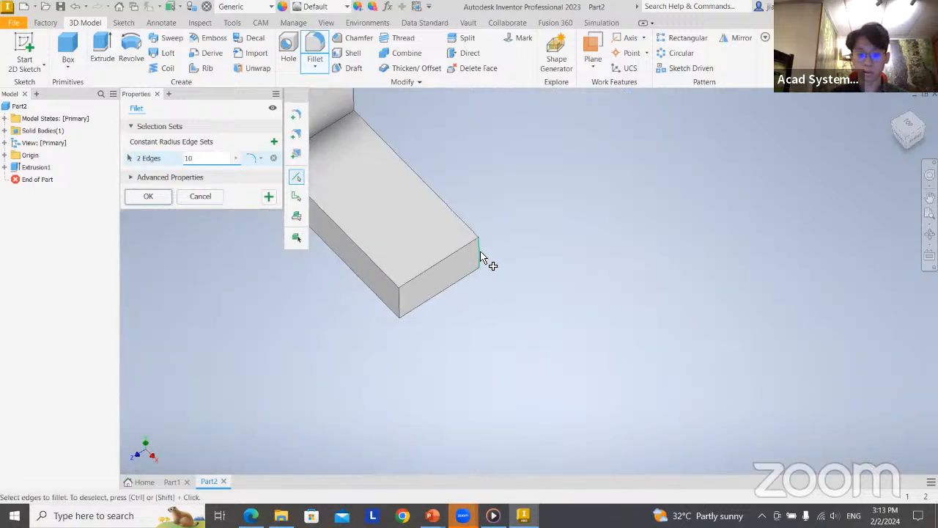
click(408, 314)
click(401, 302)
middle_drag(506, 293, 562, 315)
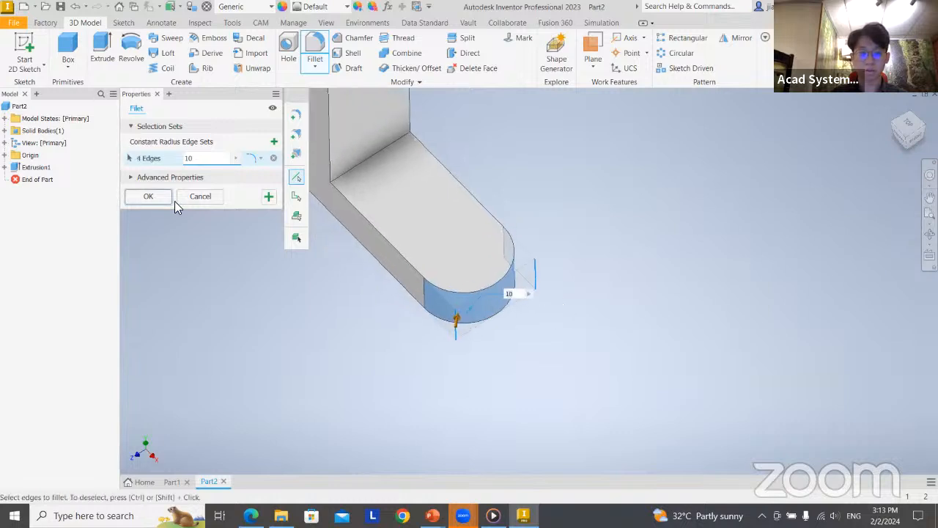
click(148, 196)
Inspect the bracket's rounded ends and examine the PowerPoint slide for the remaining hole details, returning to Inventor
middle_drag(519, 242, 528, 304)
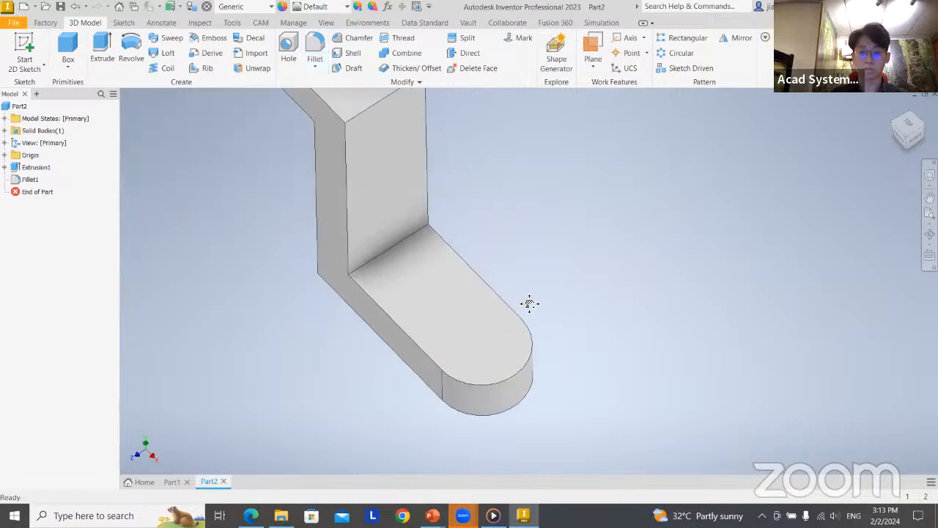
scroll(511, 264, up, 5)
scroll(512, 264, down, 5)
middle_drag(540, 224, 466, 233)
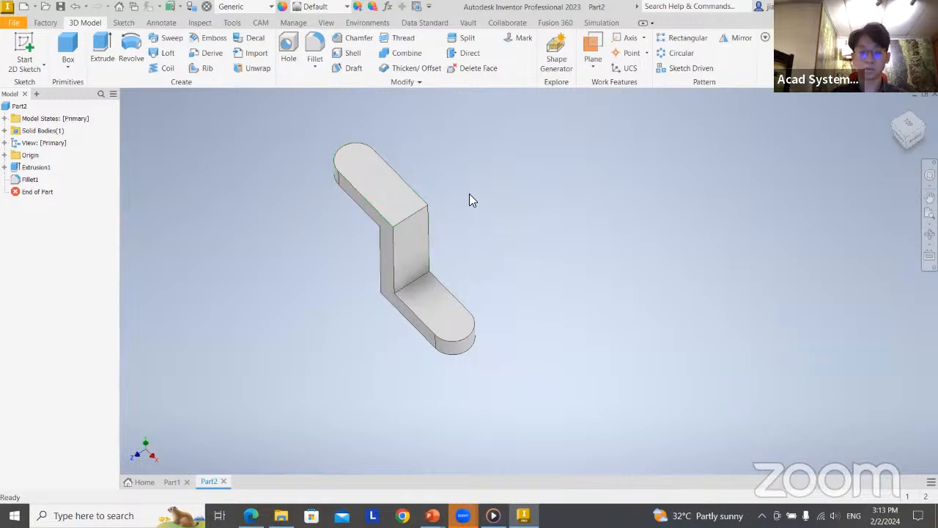
key(alt+Tab)
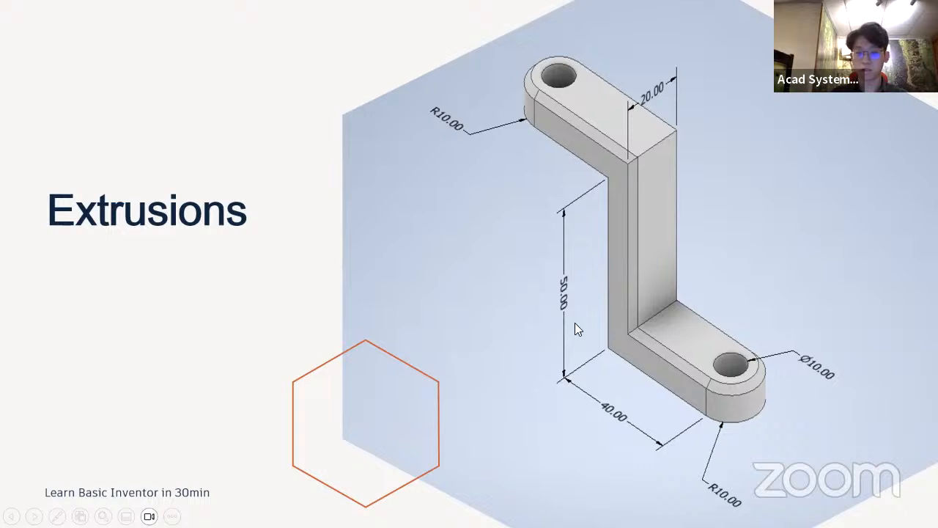
key(alt+Tab)
mouse_move(447, 170)
middle_down()
mouse_move(453, 156)
mouse_move(436, 161)
middle_up()
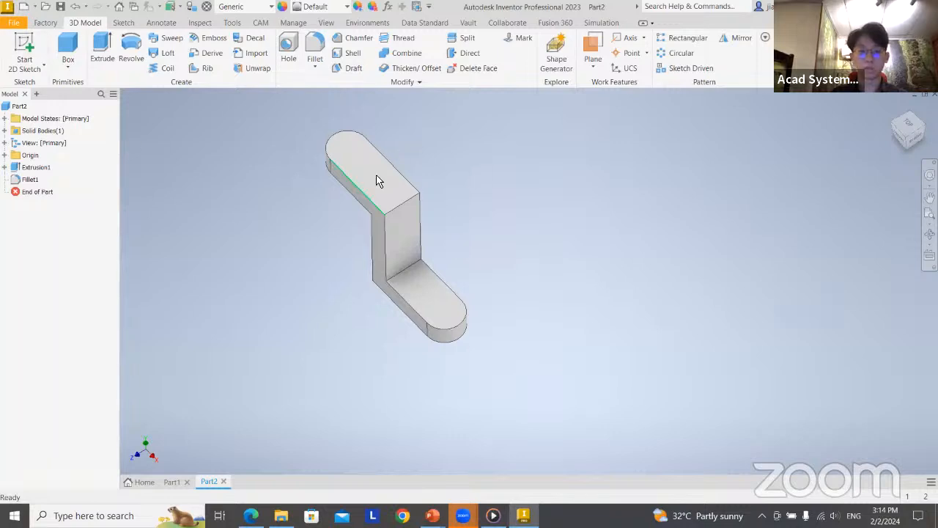
Sketch a 5 mm radius circle on the upper arm's top face, centred on its rounded end, and finish the sketch
click(26, 60)
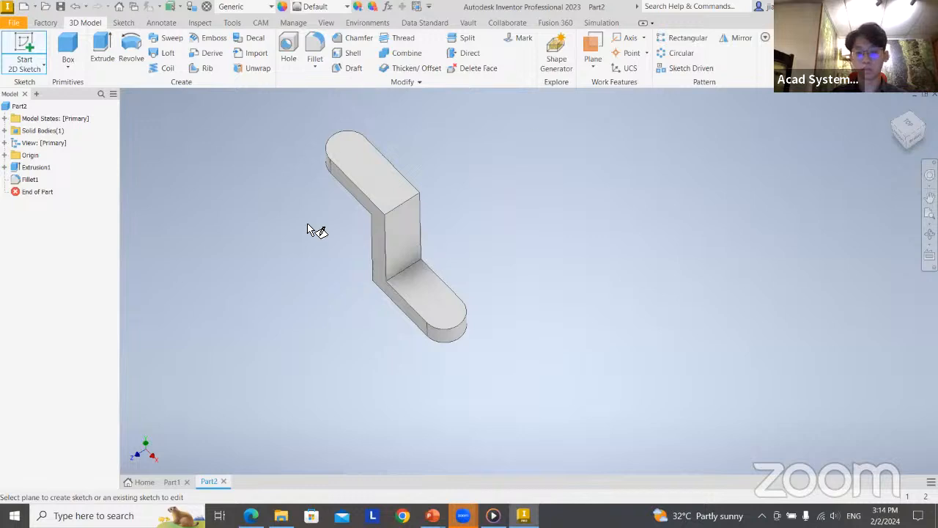
shift+middle_drag(523, 335, 462, 293)
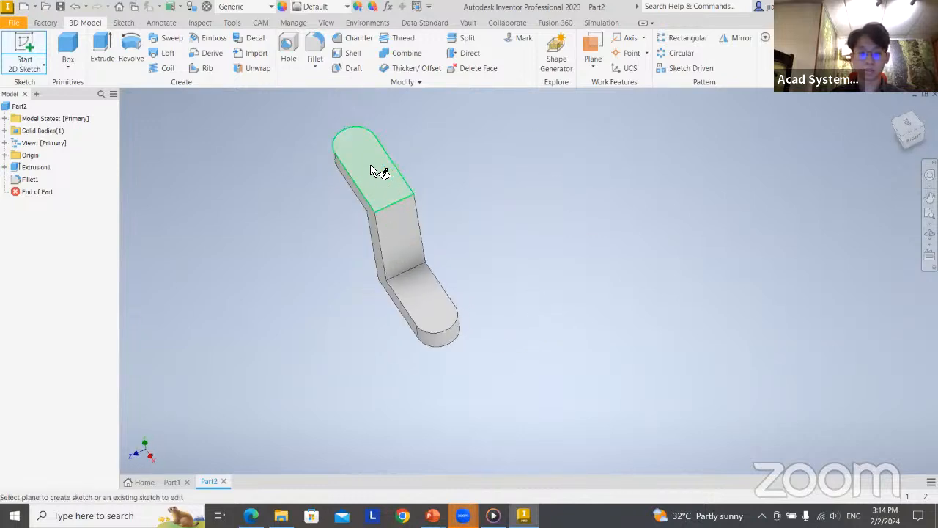
click(374, 170)
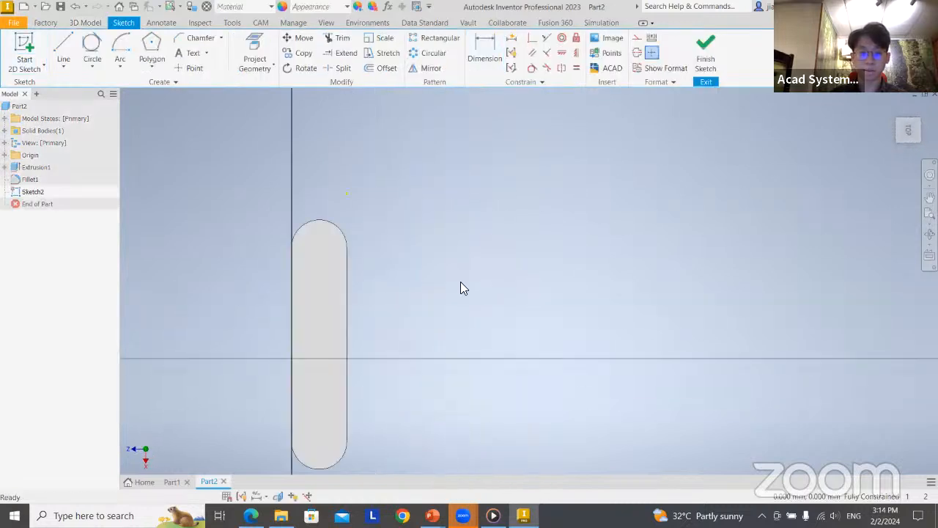
click(95, 66)
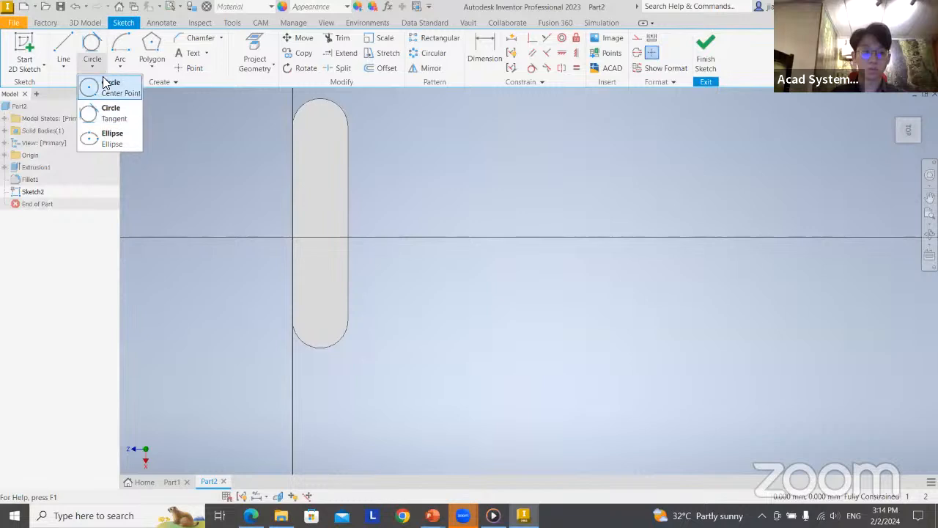
click(107, 84)
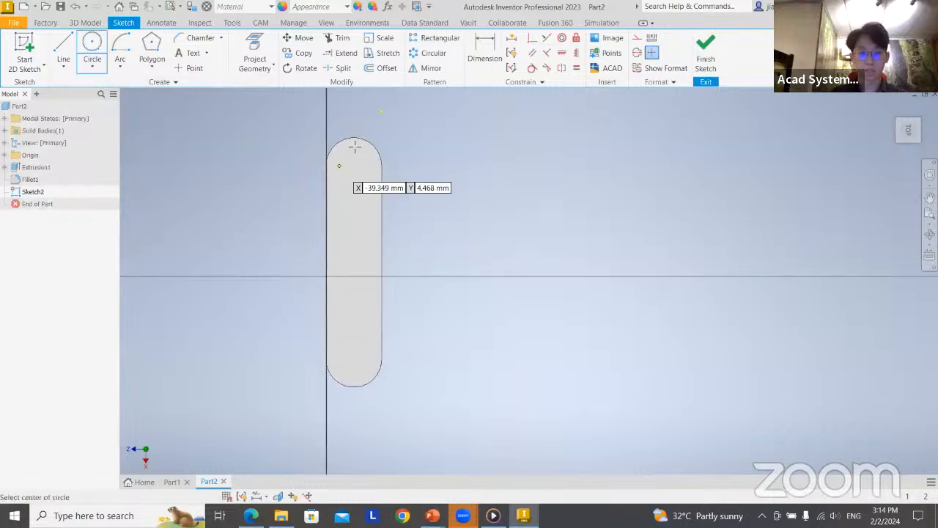
scroll(396, 135, up, 3)
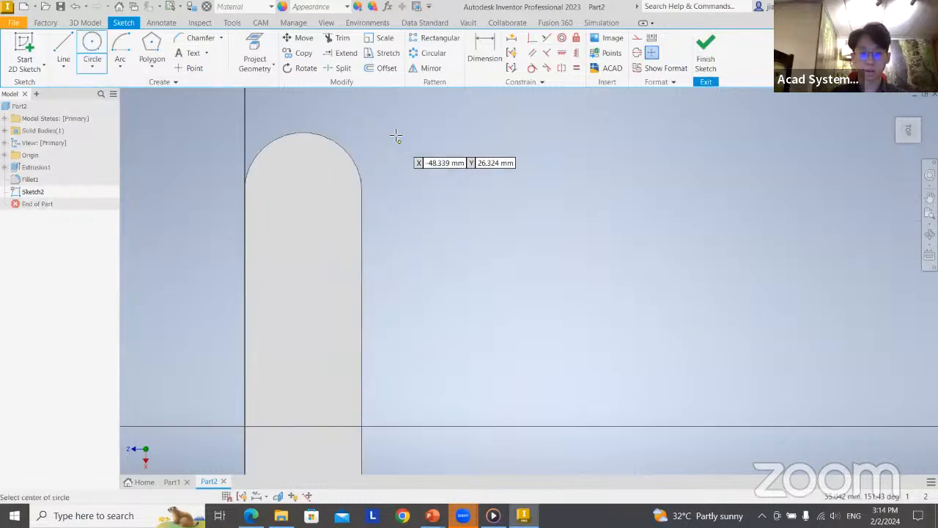
click(303, 191)
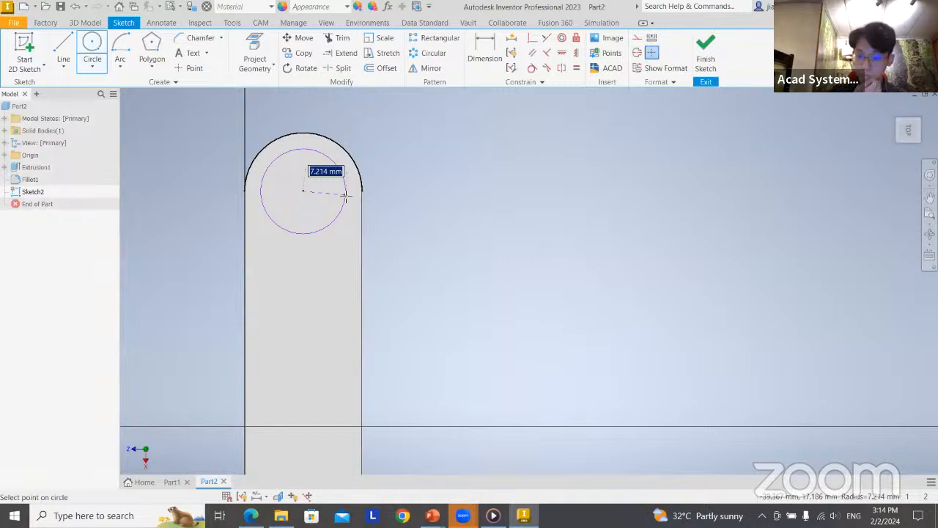
text(5)
key(Return)
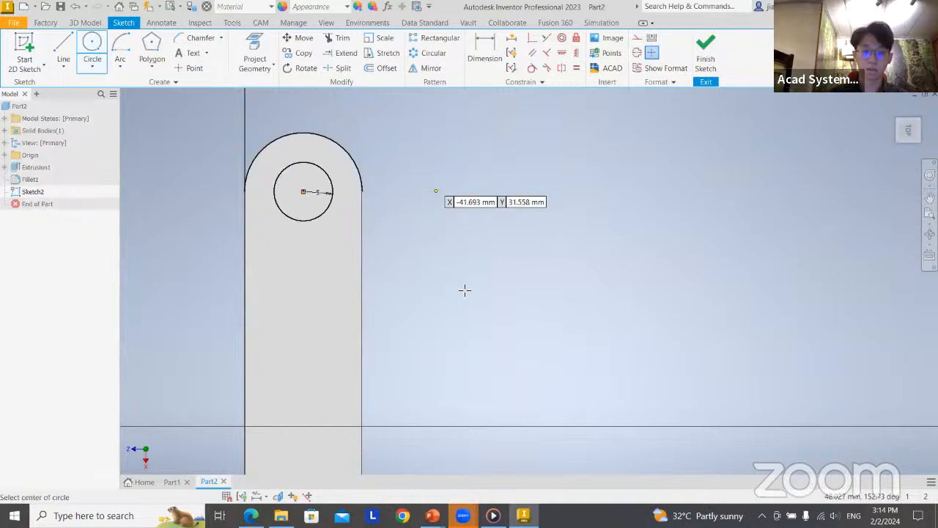
middle_drag(482, 306, 494, 242)
click(706, 52)
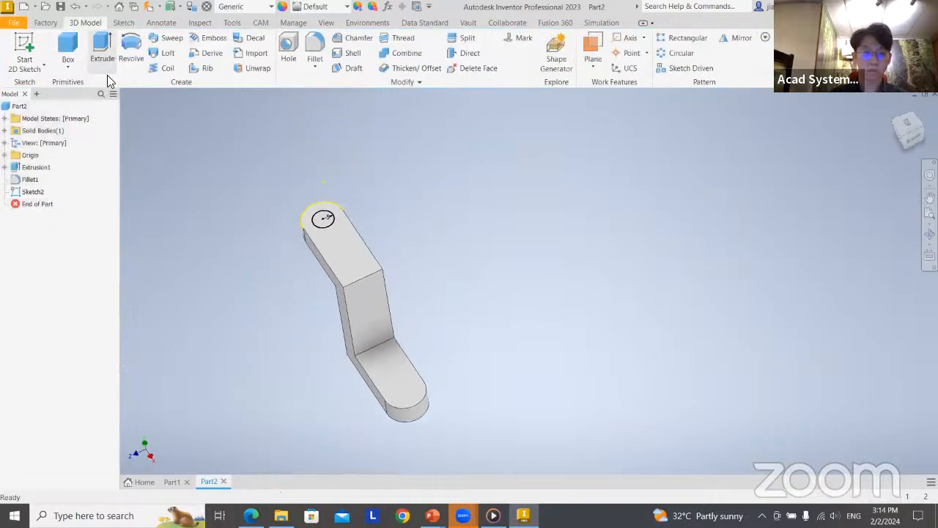
Extrude the circle as a cut 20 mm downward through the upper arm's rounded end
click(103, 55)
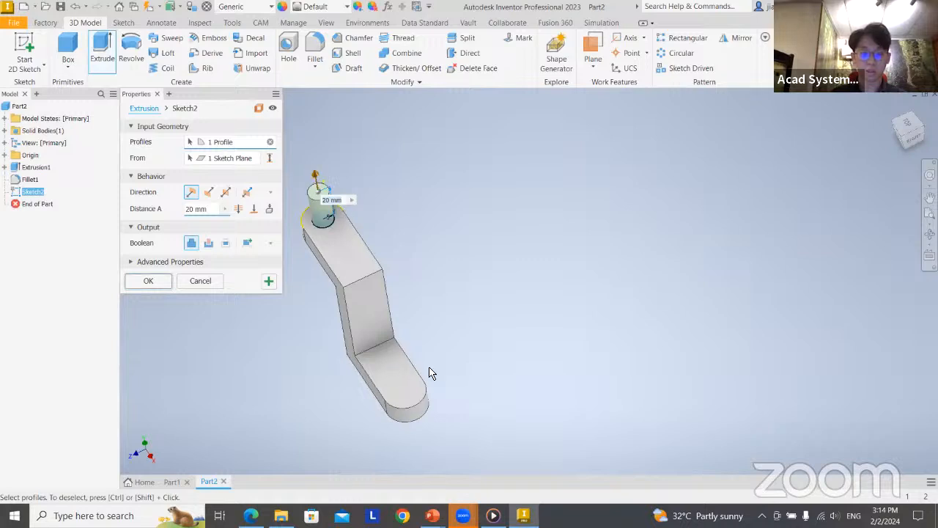
shift+middle_drag(548, 368, 561, 360)
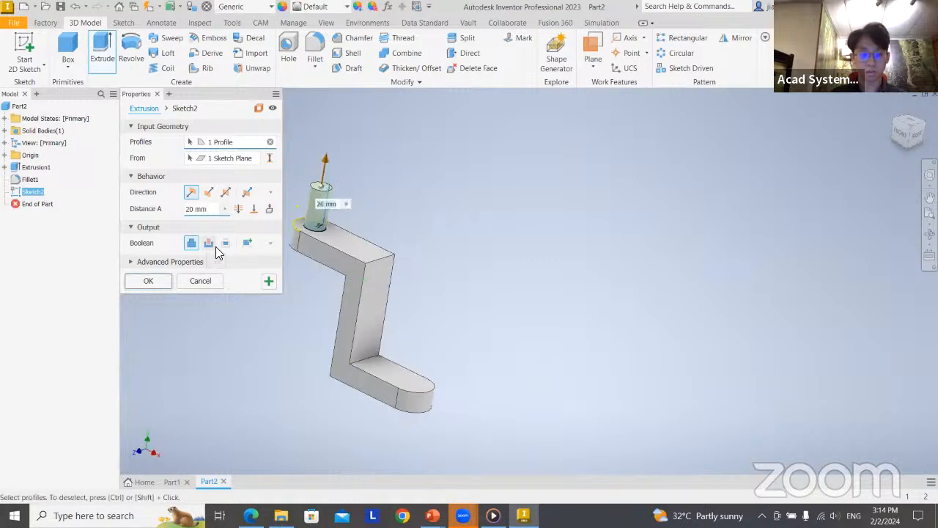
click(210, 245)
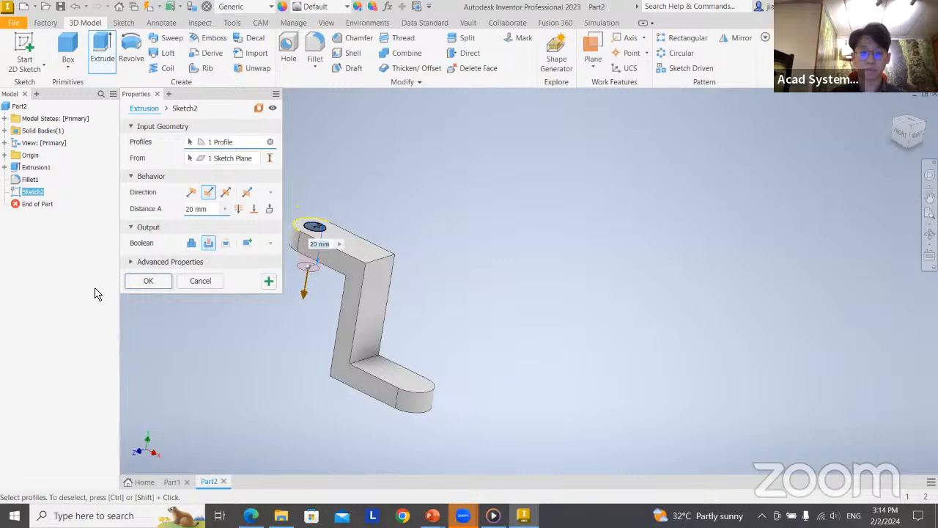
click(149, 281)
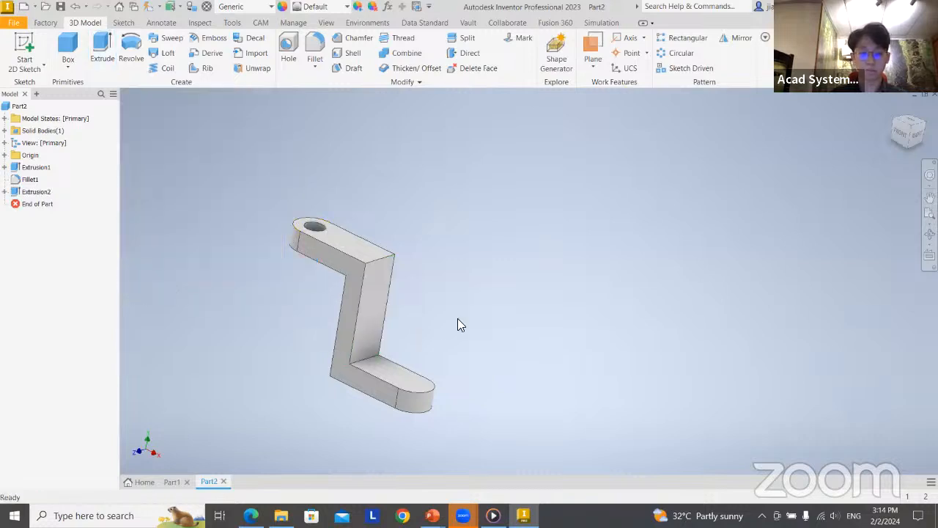
Sketch a centre point on the lower arm's top face at the centre of its rounded end, and finish the sketch
shift+middle_drag(458, 322, 486, 320)
middle_drag(456, 364, 439, 304)
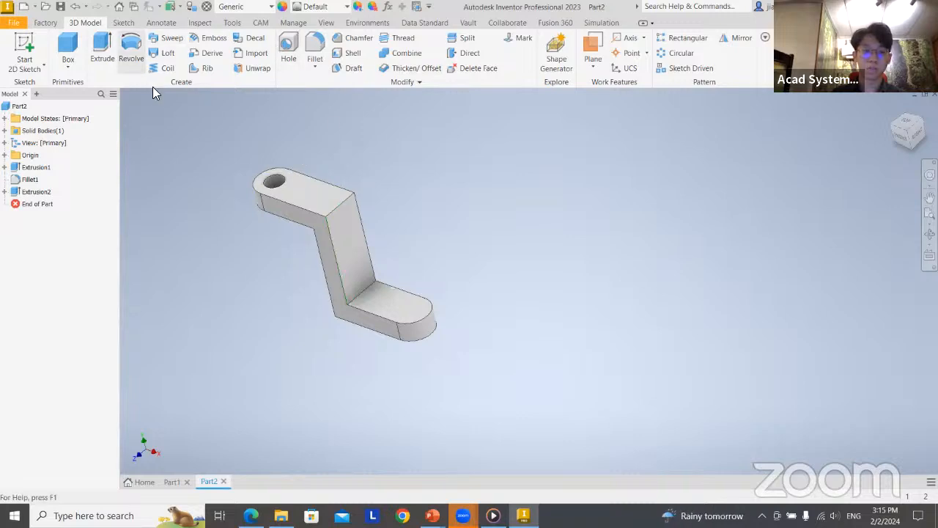
key(s)
click(399, 314)
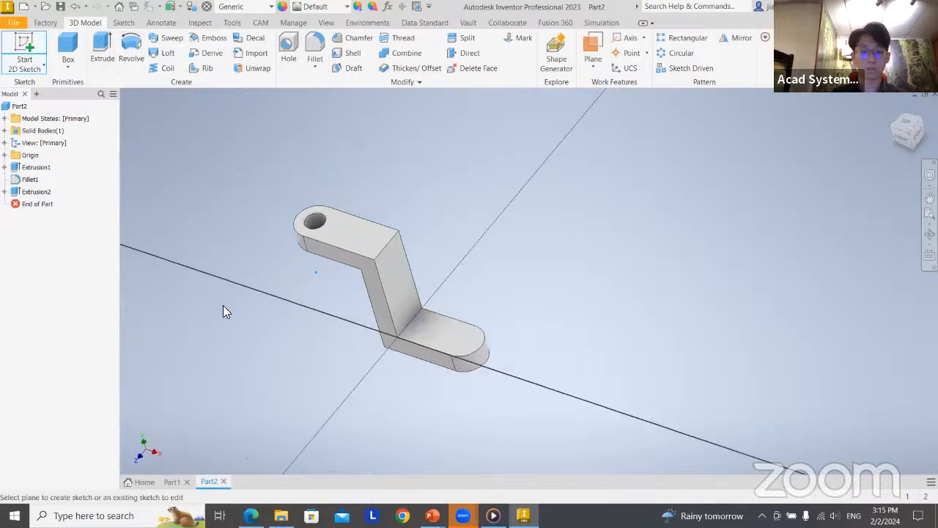
drag(754, 300, 544, 263)
scroll(543, 262, up, 5)
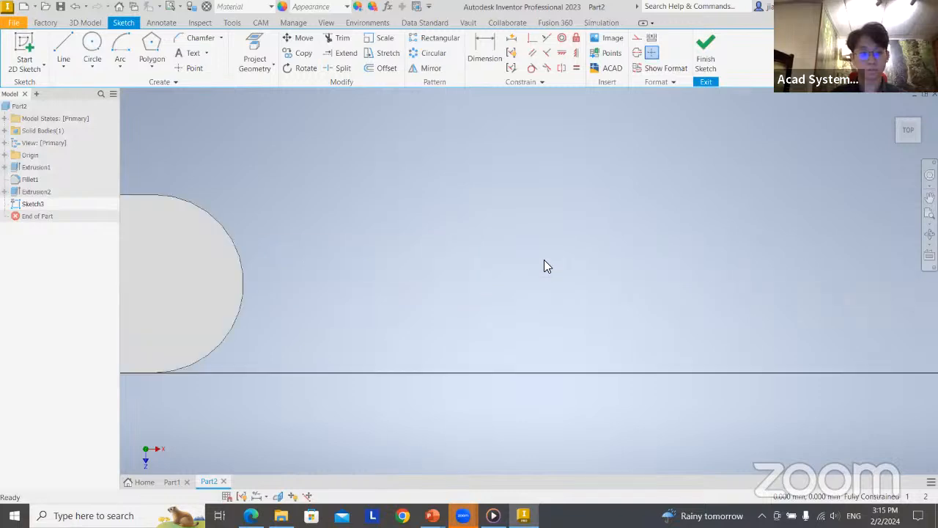
click(192, 68)
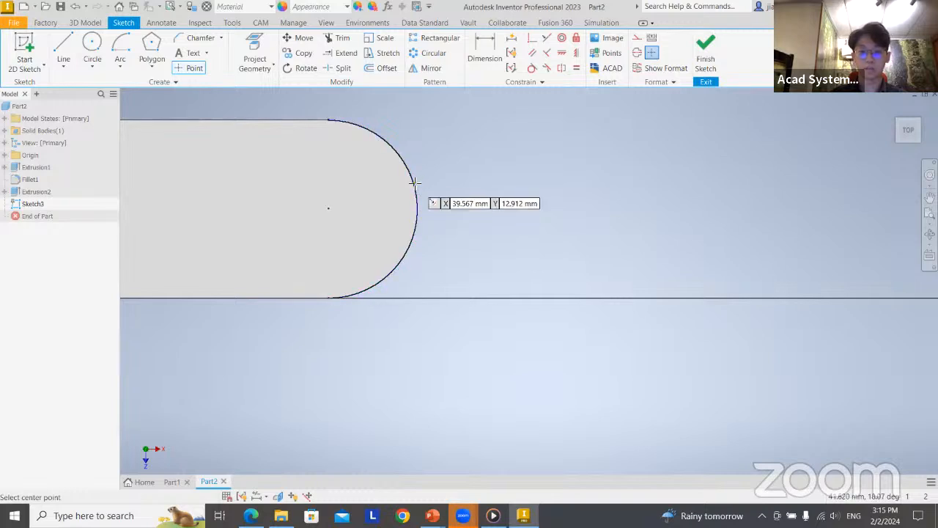
click(330, 209)
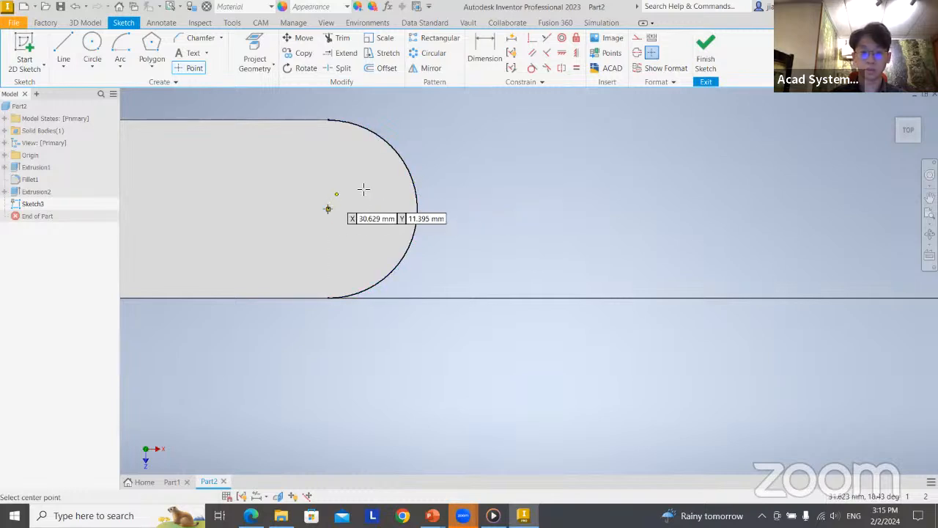
click(706, 55)
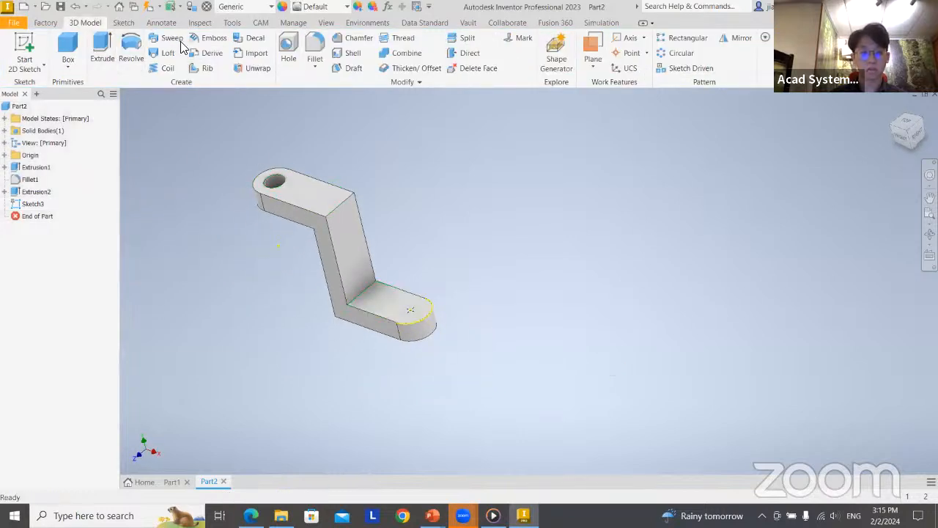
Start a Hole feature at the sketched centre point on the lower arm's rounded end
click(288, 51)
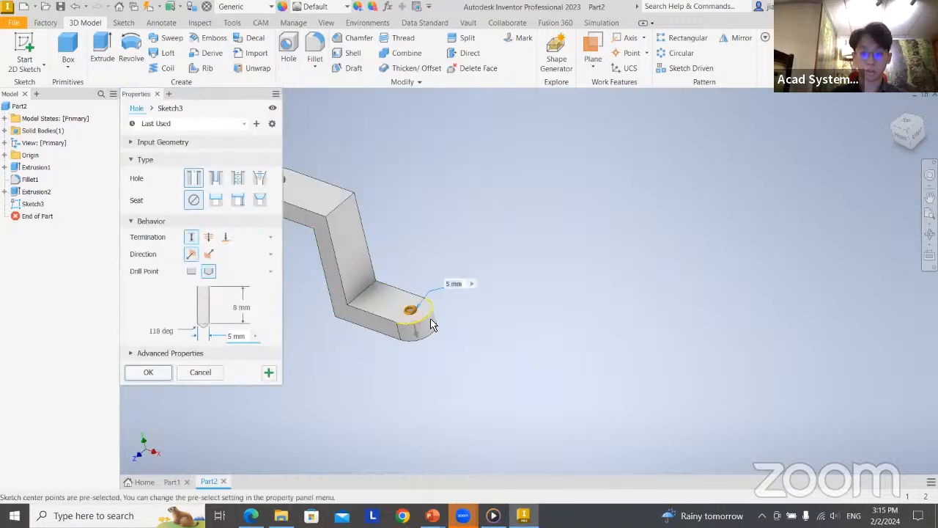
scroll(432, 324, up, 5)
middle_drag(472, 315, 519, 308)
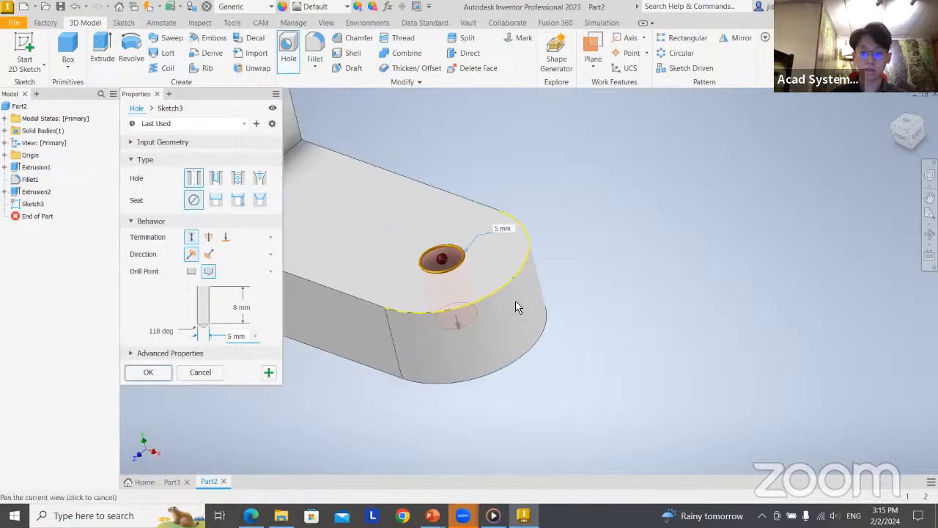
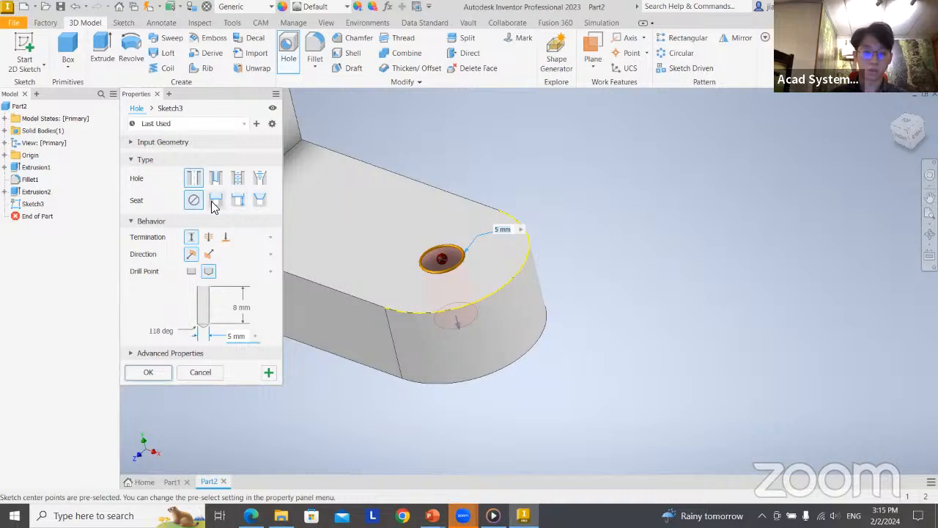
Preview the counterbore and countersink seats, then create a simple 10 mm diameter hole with no seat in the lower arm's rounded end
click(214, 200)
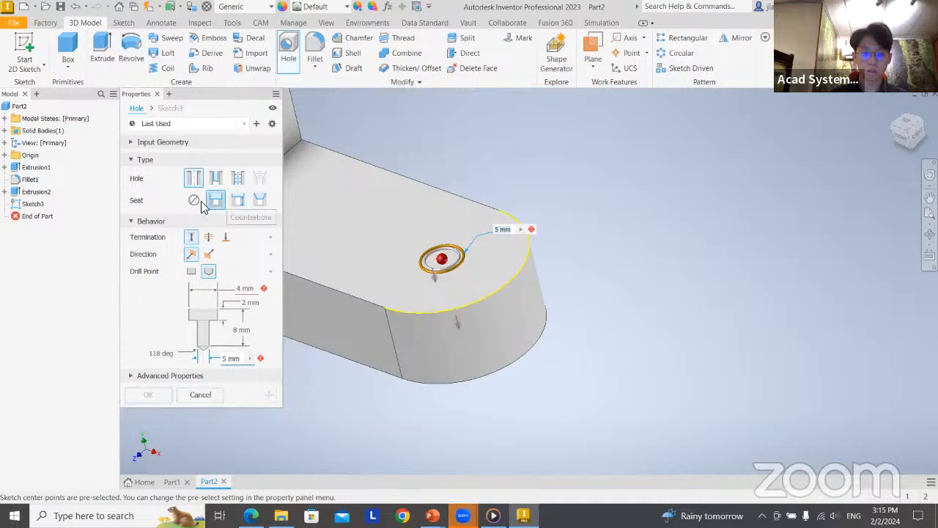
click(237, 200)
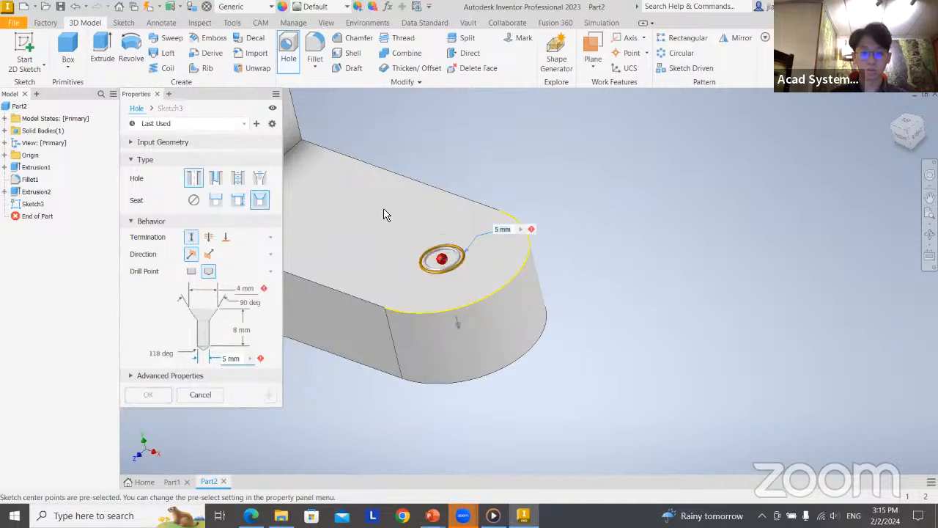
click(193, 201)
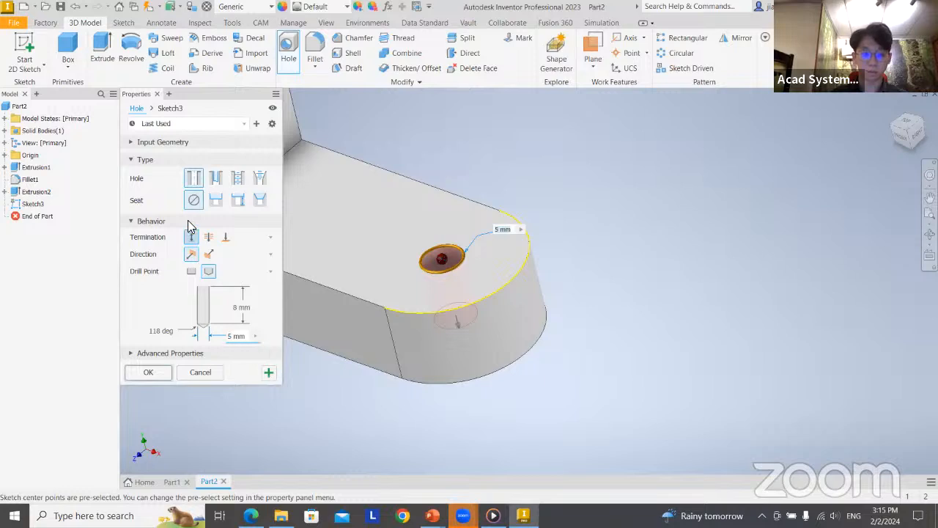
click(247, 337)
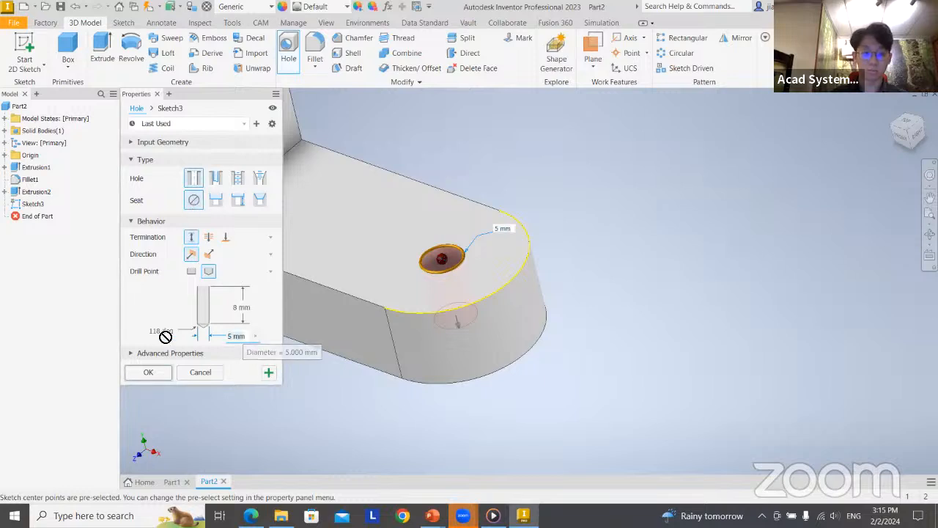
key(BackSpace)
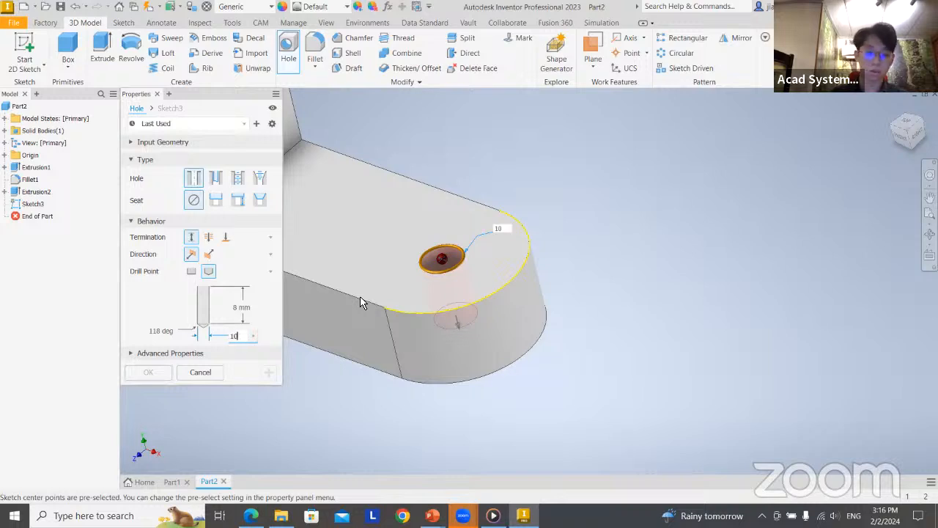
click(150, 372)
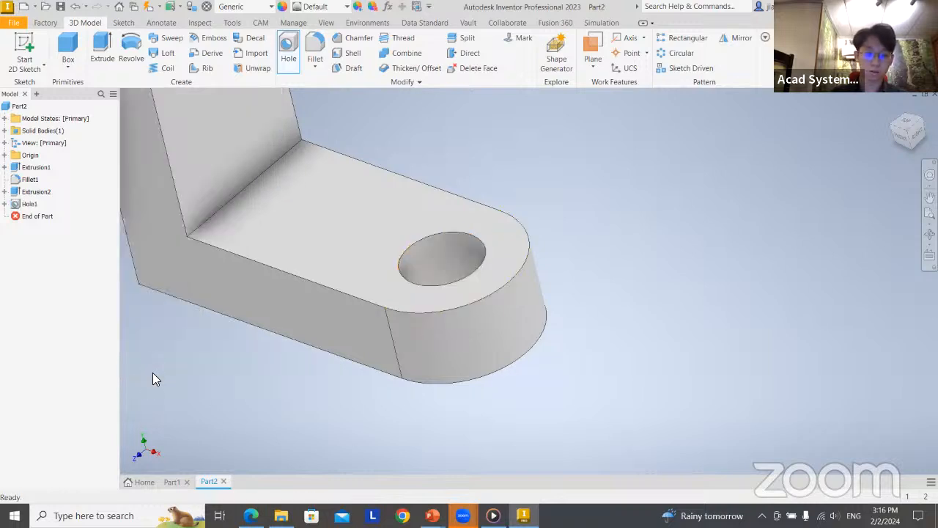
Inspect the new hole in the lower arm and compare the whole bracket with the Extrusions slide
mouse_move(532, 394)
shift+middle_down()
mouse_move(555, 408)
mouse_move(545, 387)
mouse_move(523, 389)
shift+middle_up()
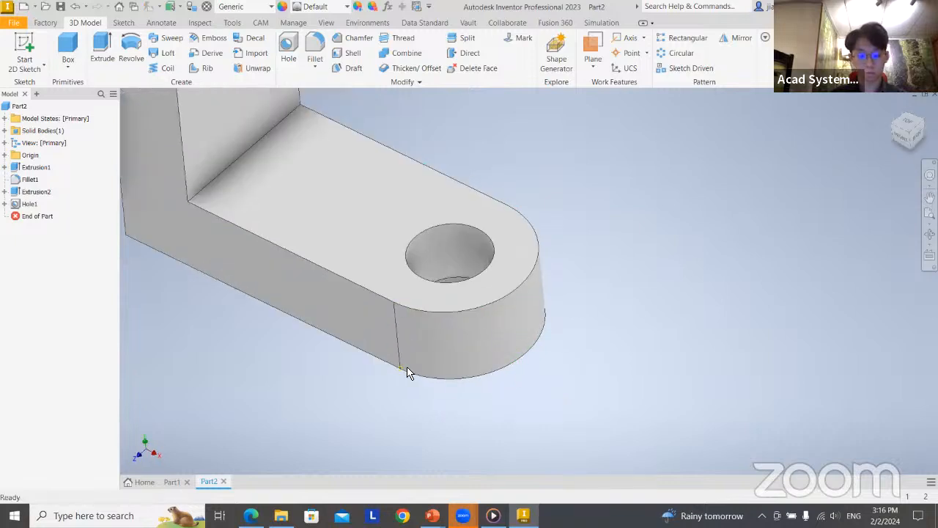
middle_drag(581, 330, 550, 285)
scroll(555, 296, down, 3)
scroll(532, 330, up, 7)
middle_drag(534, 361, 526, 325)
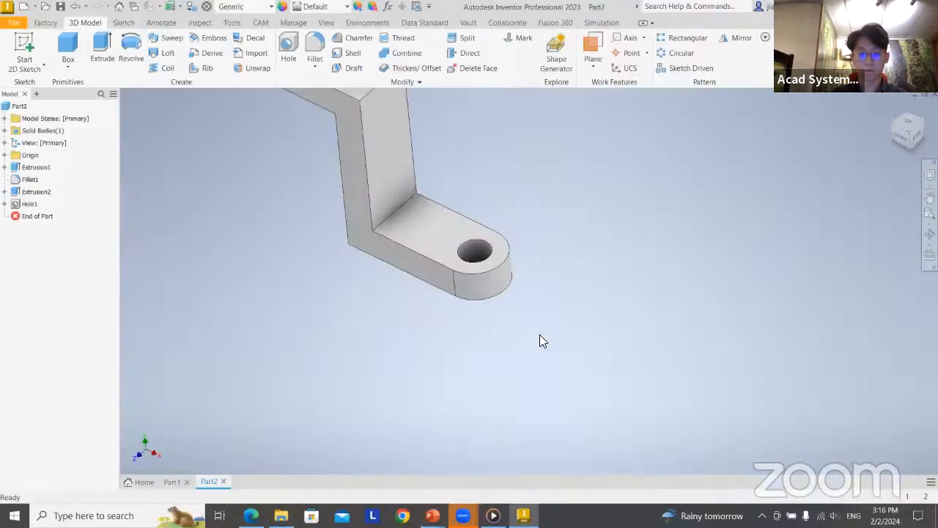
click(480, 257)
click(534, 304)
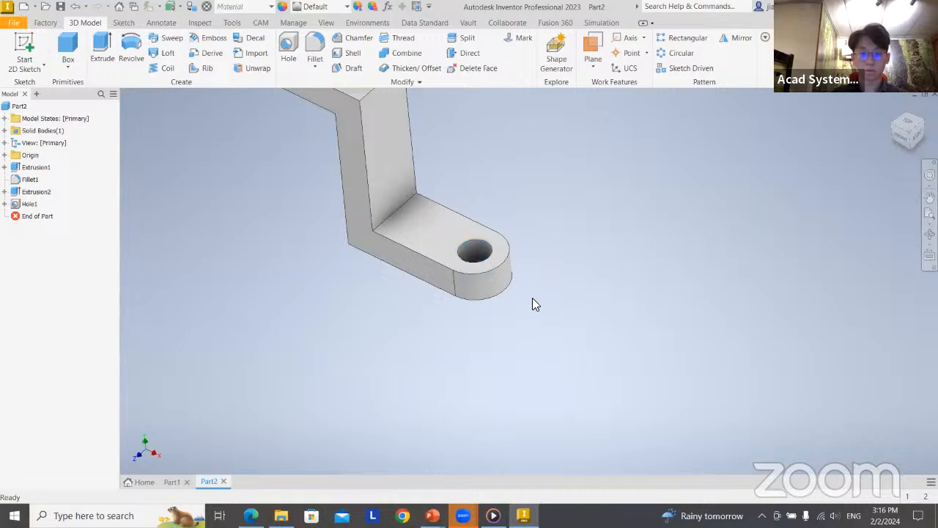
key(alt+Tab)
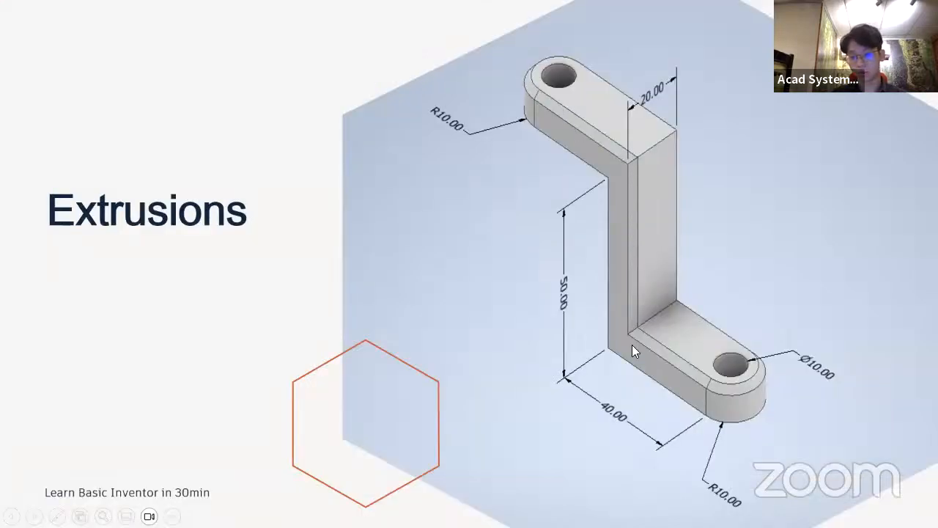
key(alt+Tab)
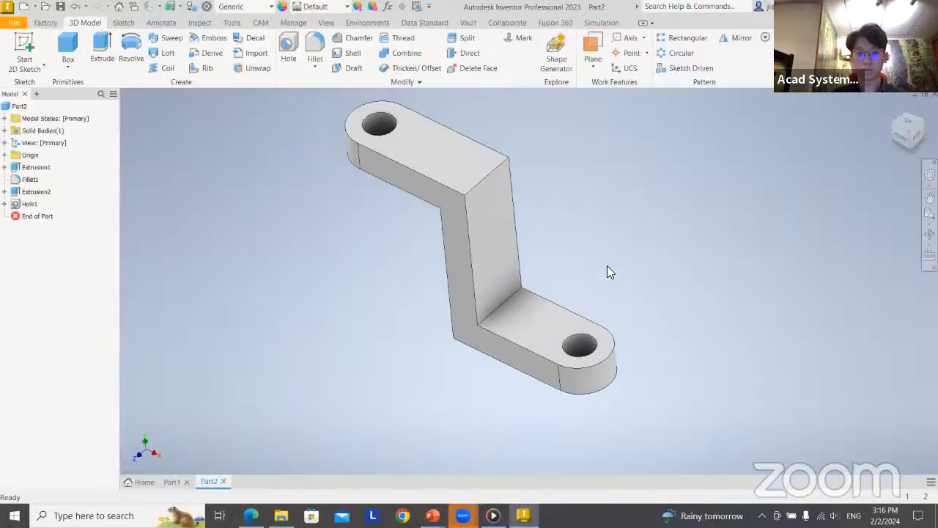
Chamfer the top edge chains of both arms and the two long edges of the upright's outer face with a 2 mm distance
middle_drag(591, 240, 544, 255)
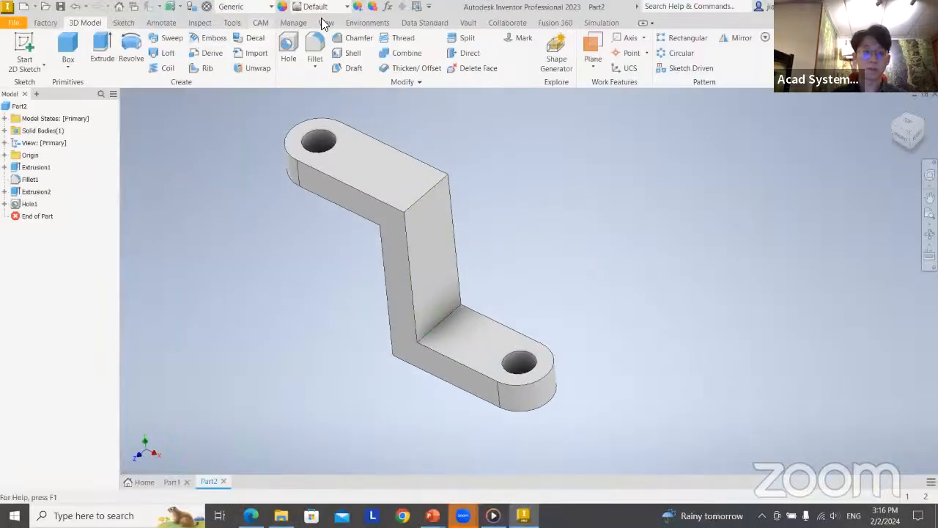
click(354, 41)
middle_drag(515, 198, 583, 207)
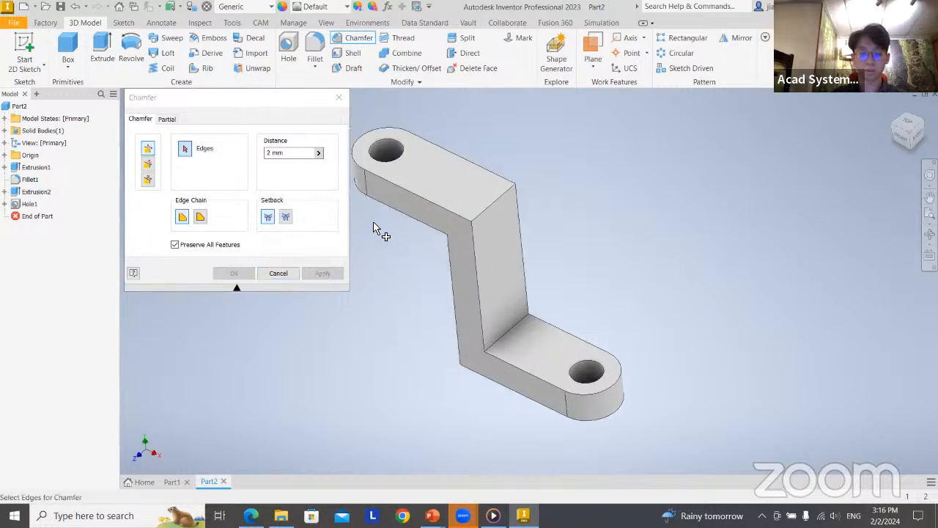
drag(296, 153, 224, 161)
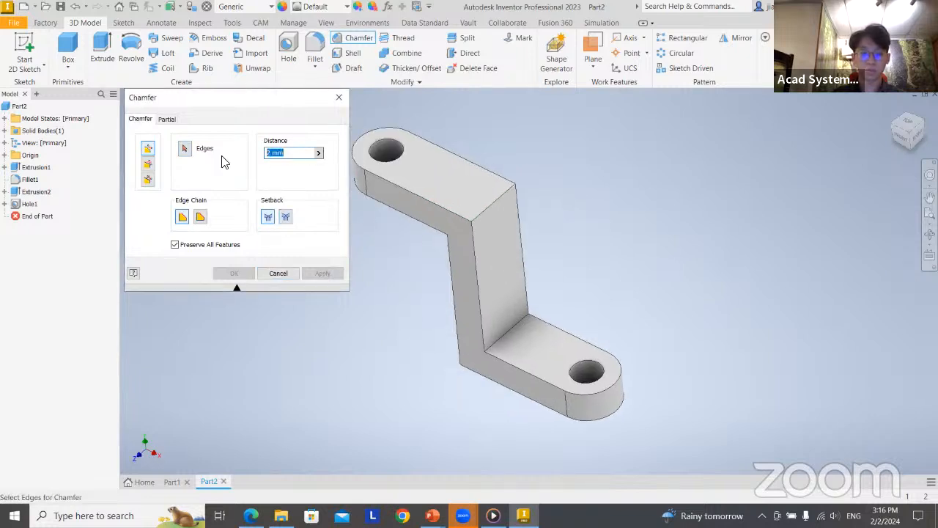
click(410, 195)
click(478, 283)
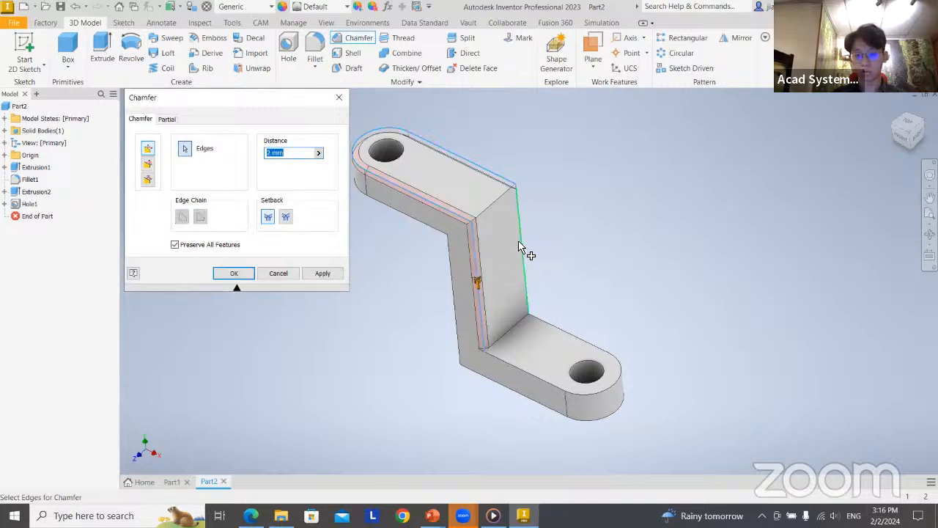
click(520, 246)
click(542, 384)
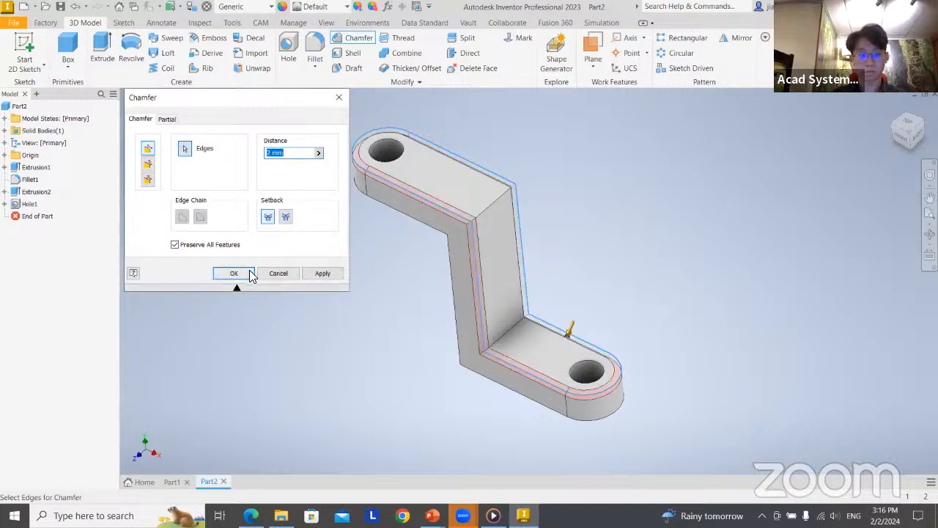
click(235, 273)
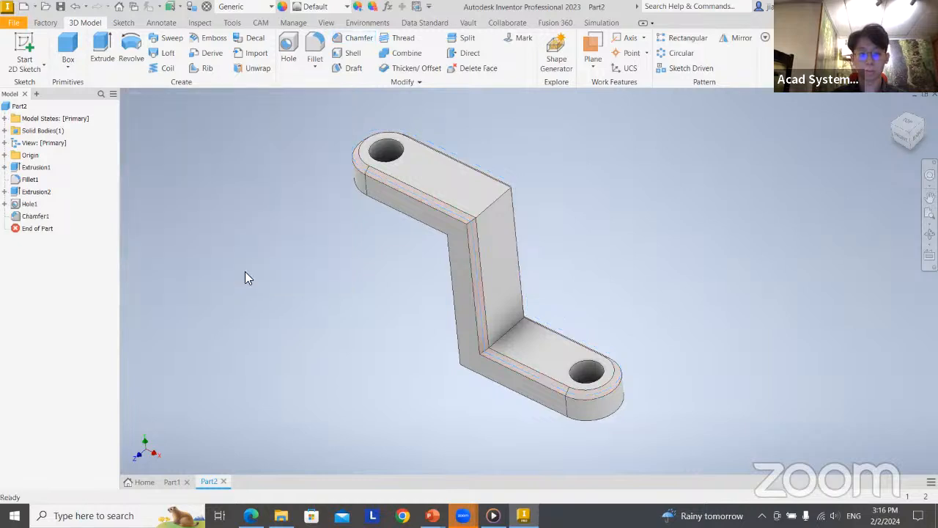
middle_drag(616, 254, 604, 279)
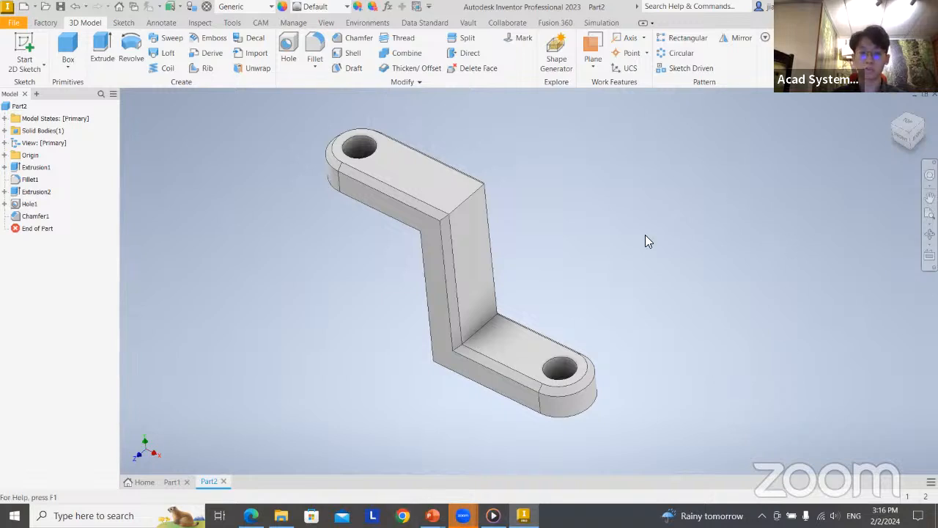
Advance the presentation to the Revolves slide, and in Inventor create a new part from the metric Standard (mm).ipt template
key(alt+Tab)
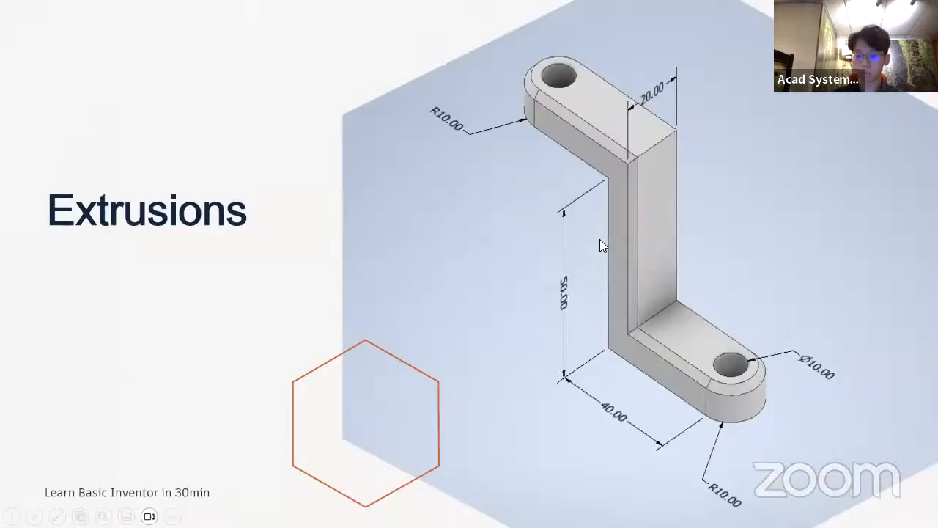
click(599, 239)
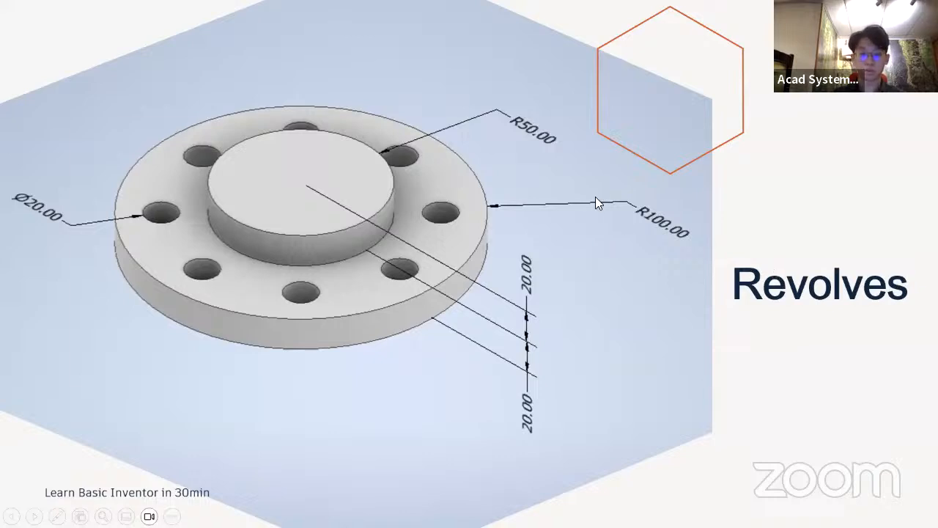
key(alt+Tab)
click(23, 6)
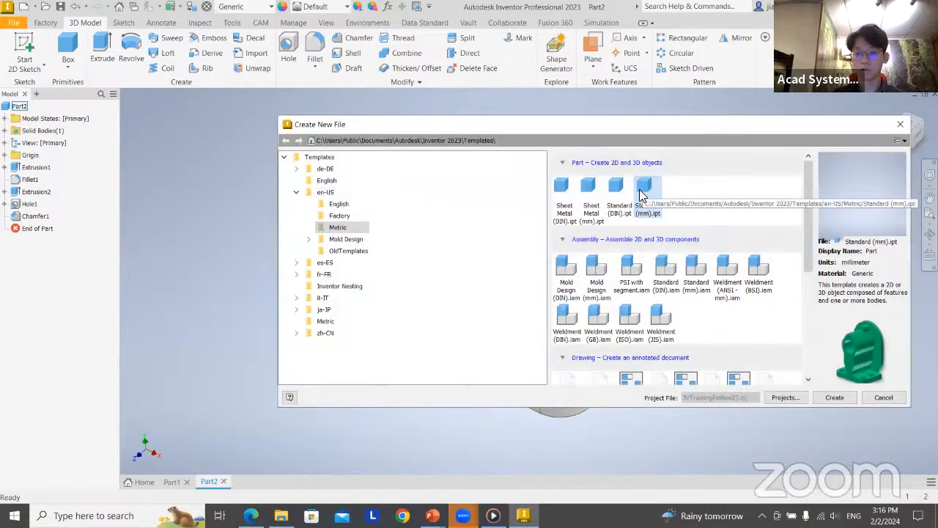
double_click(642, 194)
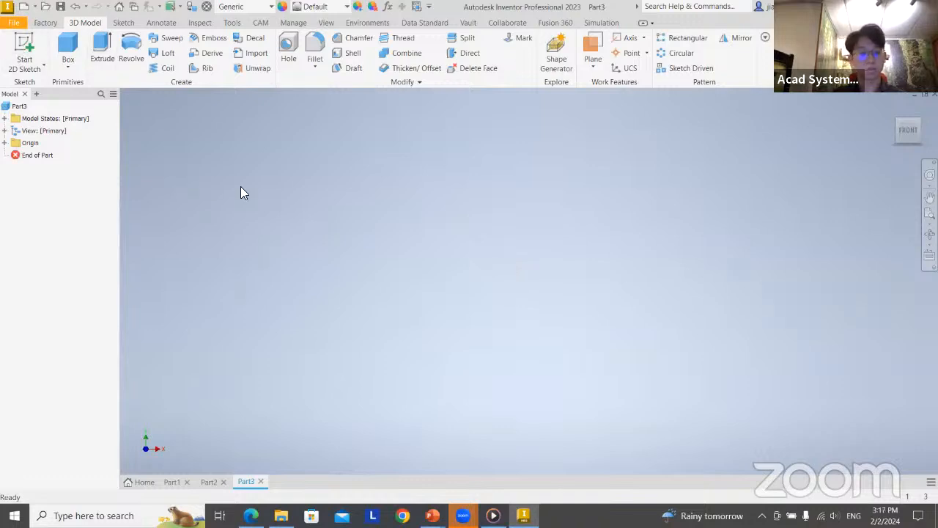
Start a 2D sketch on the XY plane of the new part
key(s)
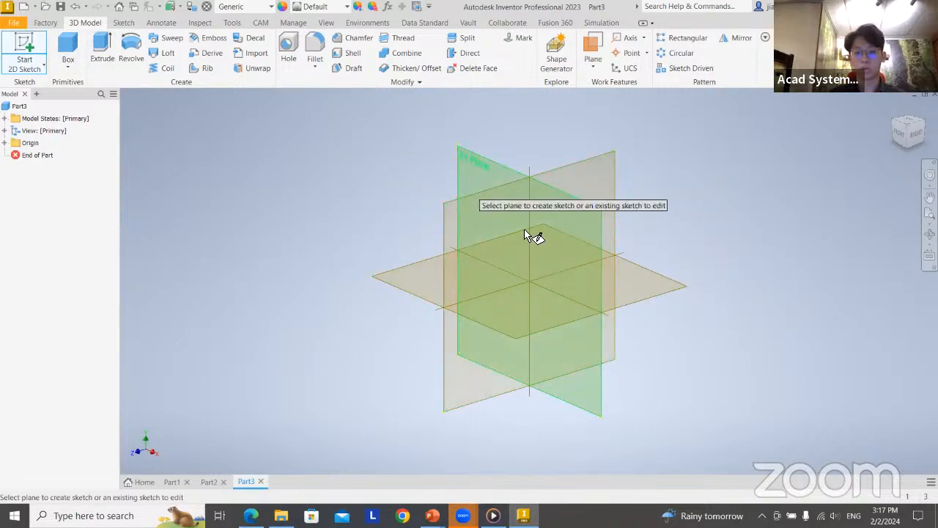
middle_drag(754, 272, 717, 254)
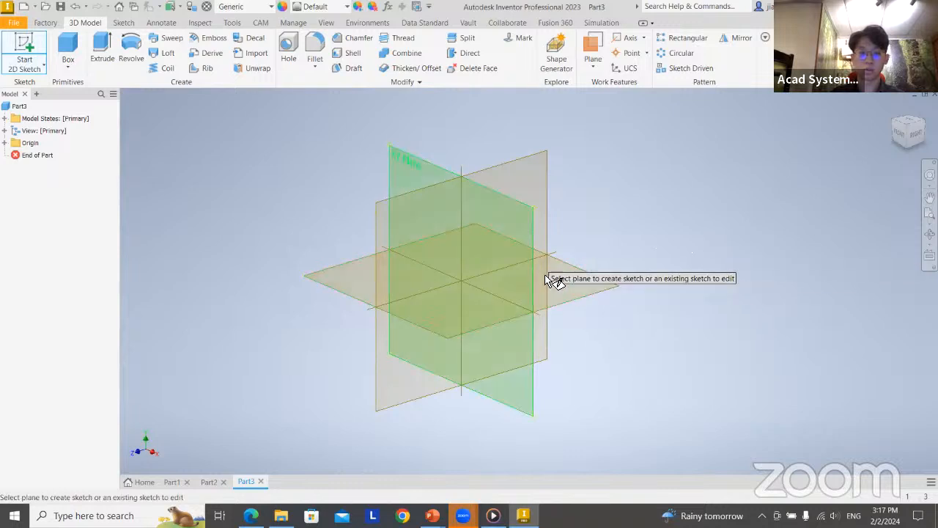
click(400, 167)
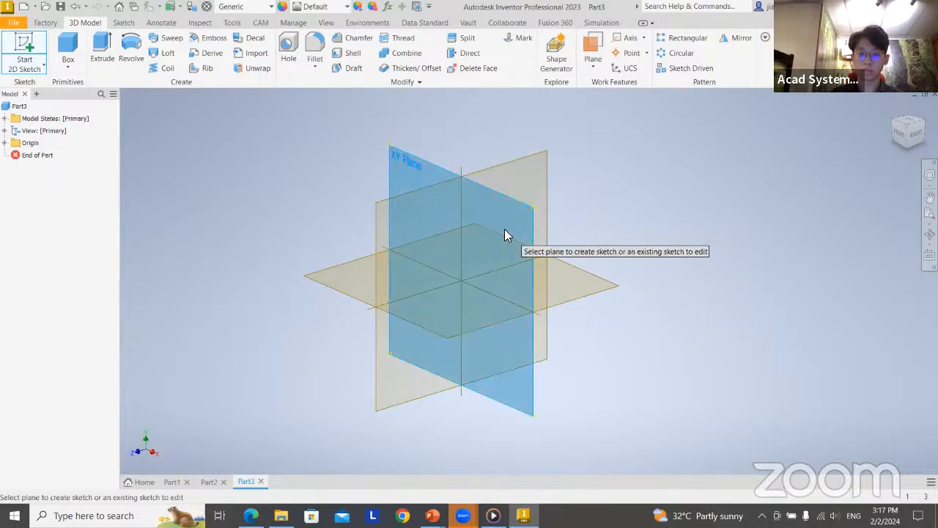
middle_drag(538, 203, 527, 275)
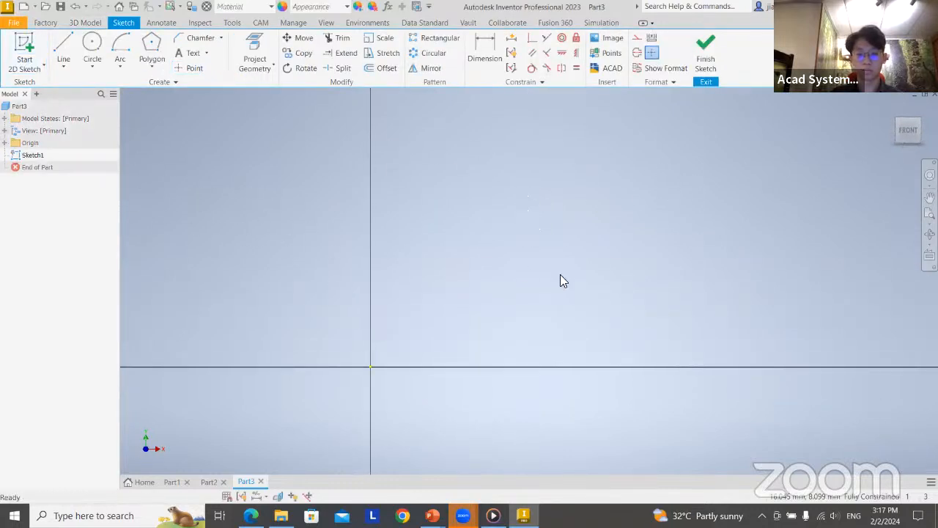
Check the Revolves slide and draw a closed L-shaped stepped line profile about 40 mm wide, with a top edge about 17 mm long
key(alt+Tab)
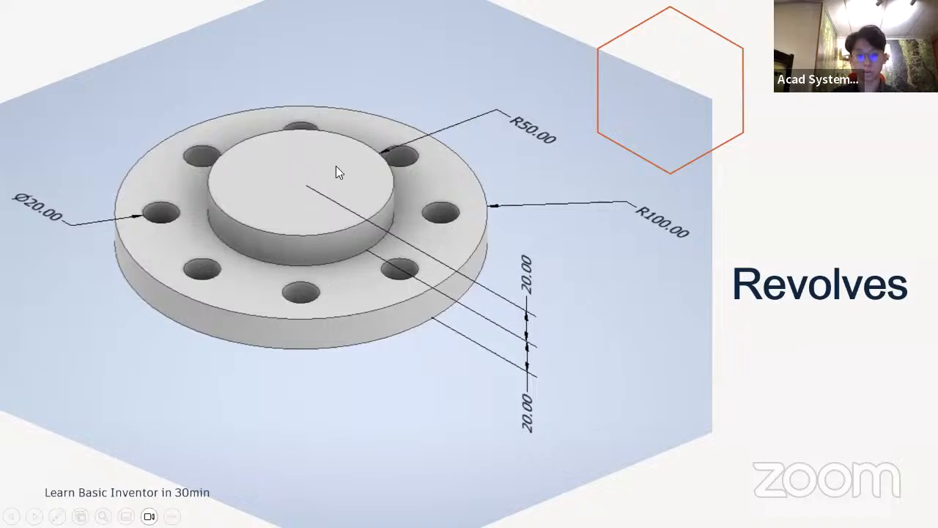
key(alt+Tab)
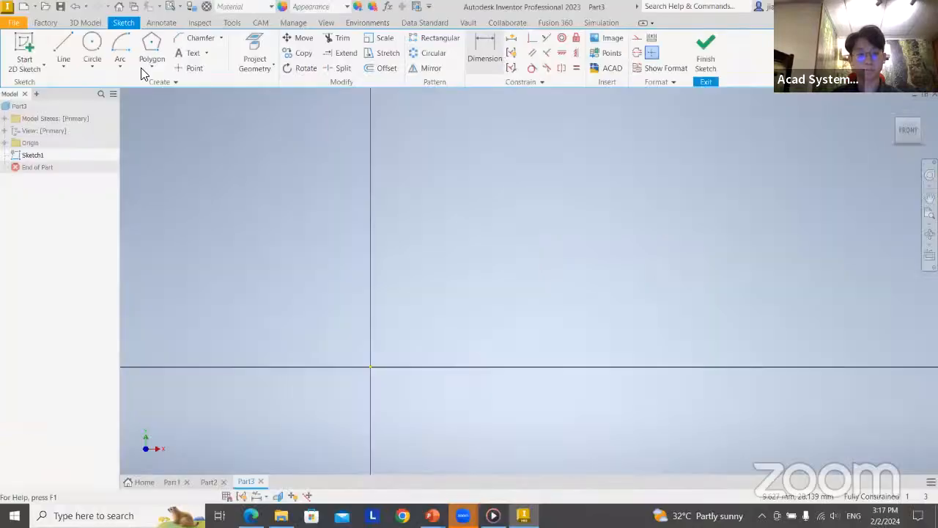
click(68, 44)
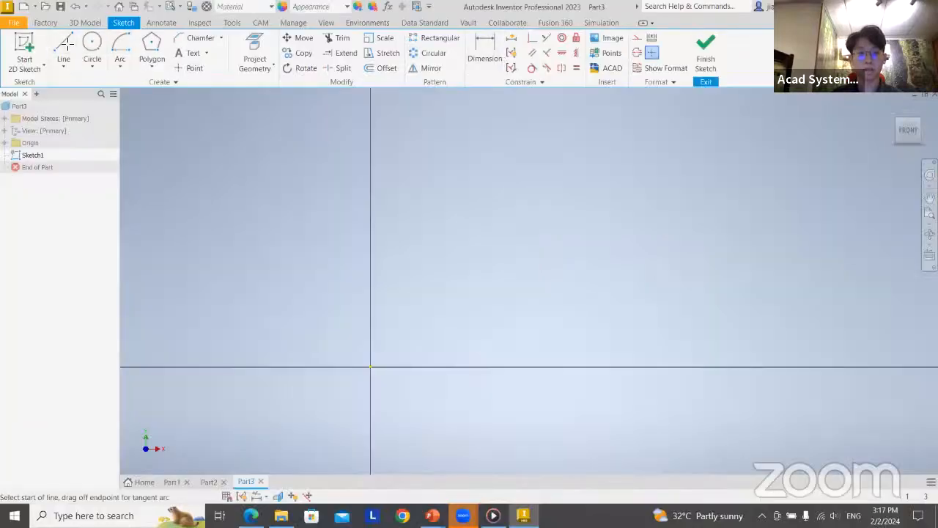
click(424, 196)
click(615, 197)
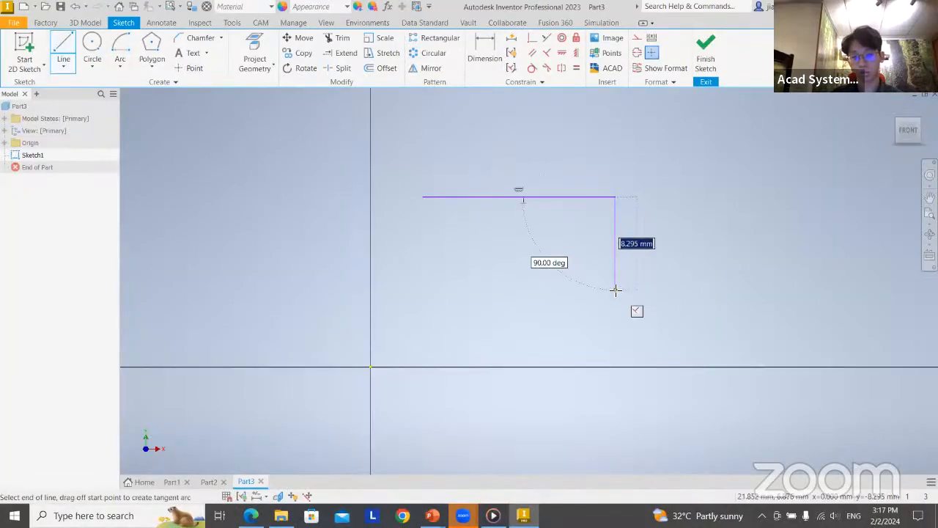
click(615, 282)
click(875, 285)
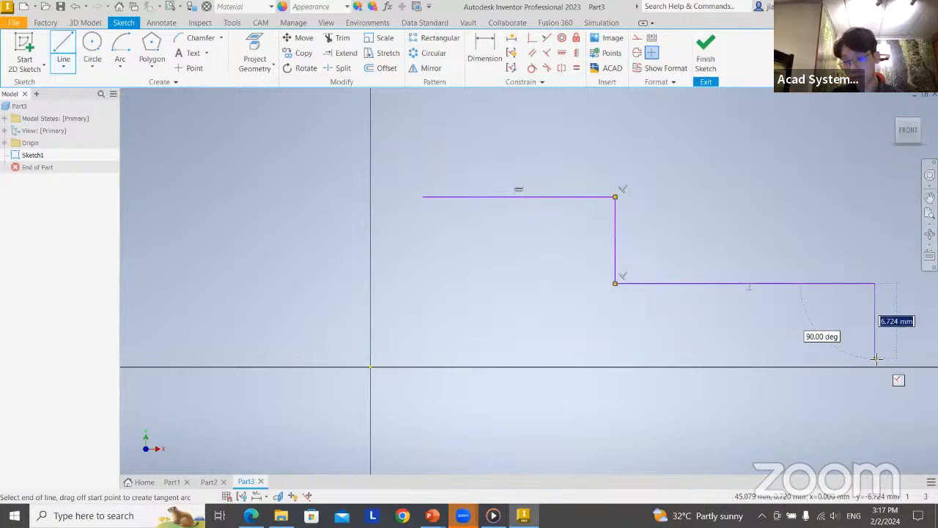
click(876, 359)
click(423, 359)
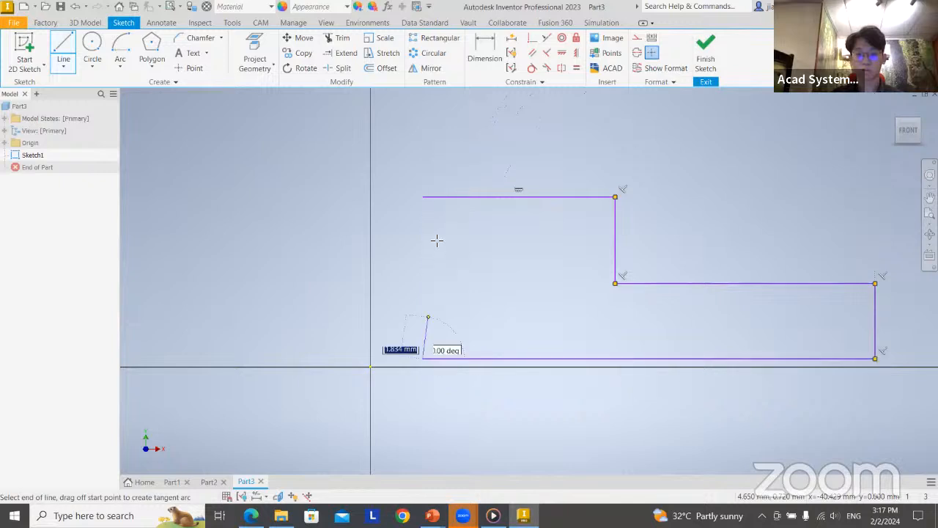
click(423, 196)
Dimension the top edge of the stepped profile at 50 mm
click(475, 60)
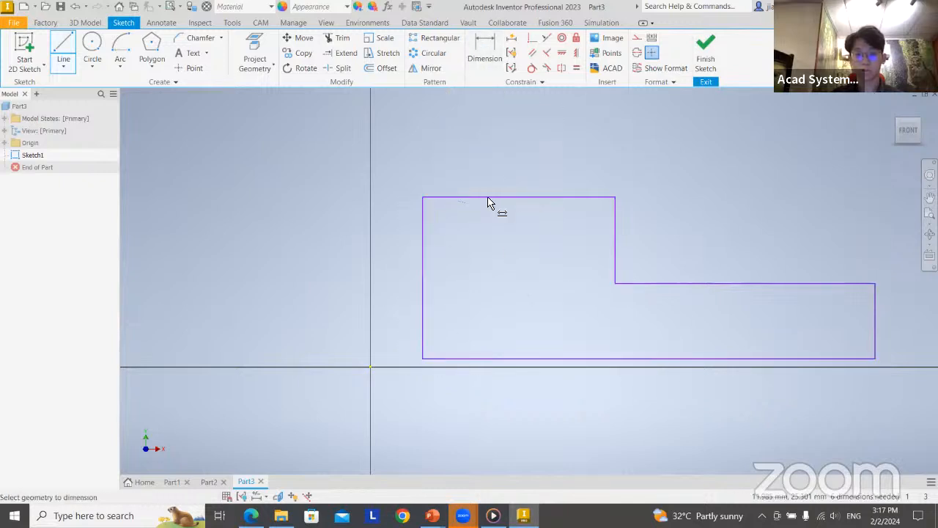
click(488, 197)
click(492, 158)
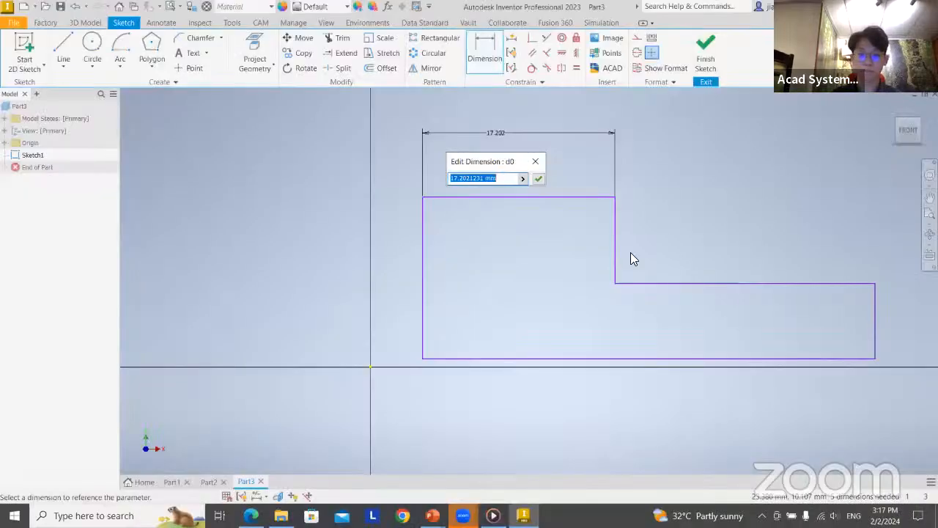
text(50)
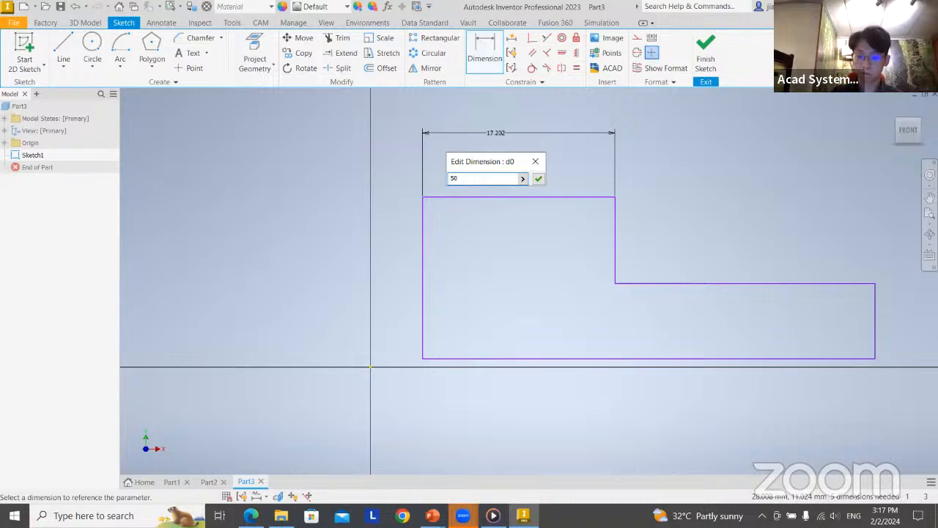
key(Return)
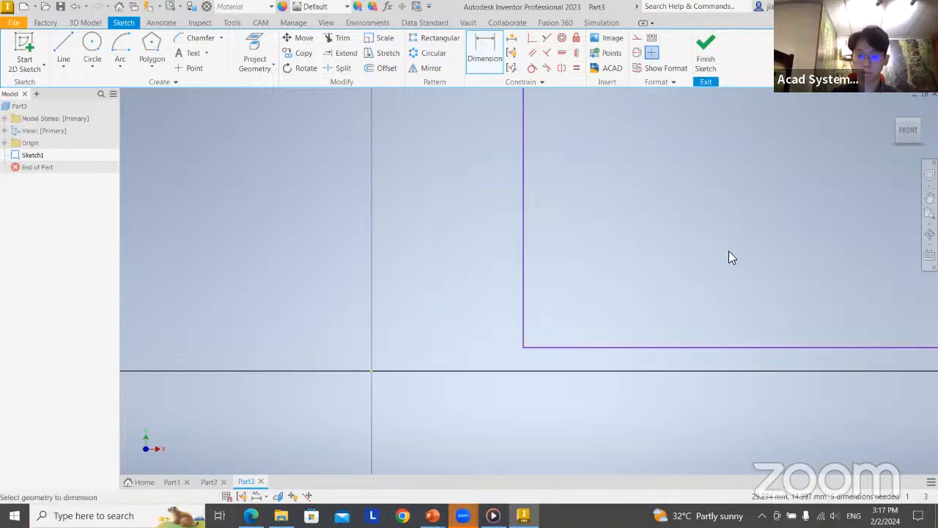
scroll(615, 279, down, 5)
scroll(638, 270, up, 5)
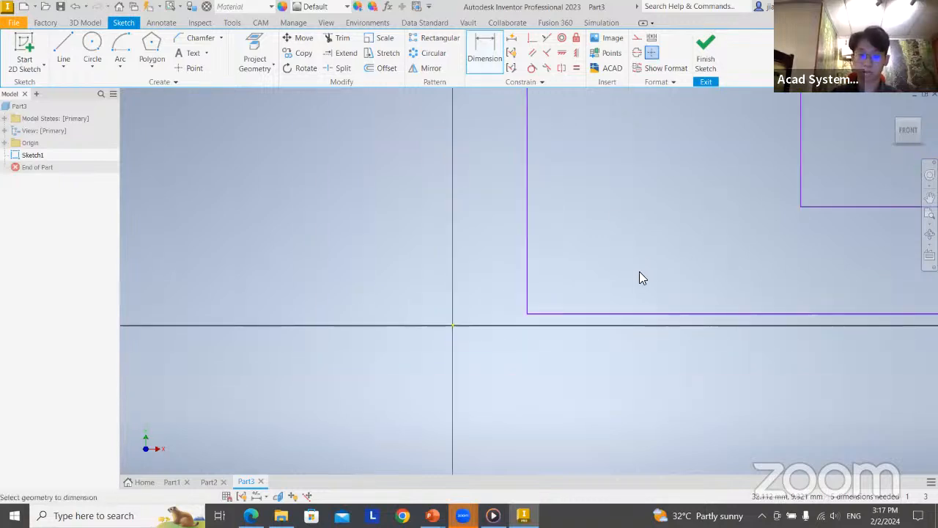
middle_drag(718, 268, 440, 248)
Dimension the profile's long bottom edge at 100 mm
click(484, 53)
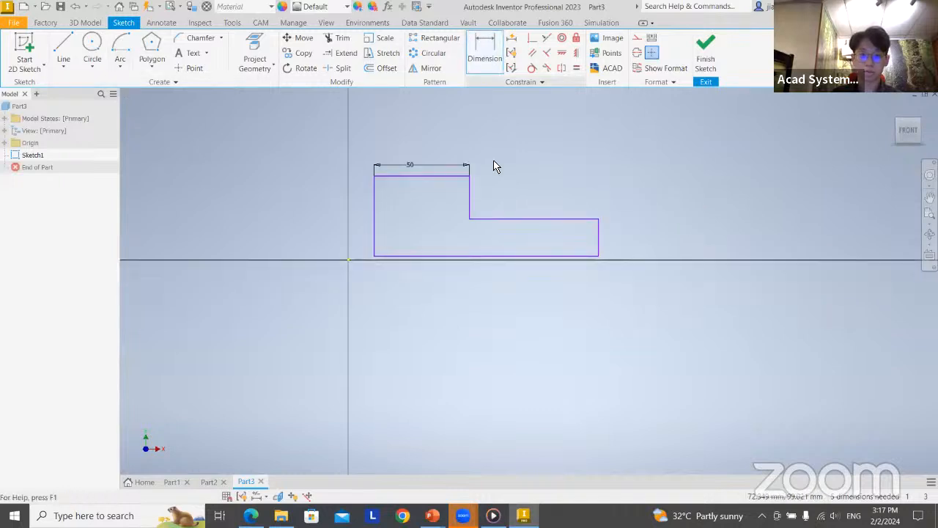
click(467, 256)
click(575, 286)
text(100)
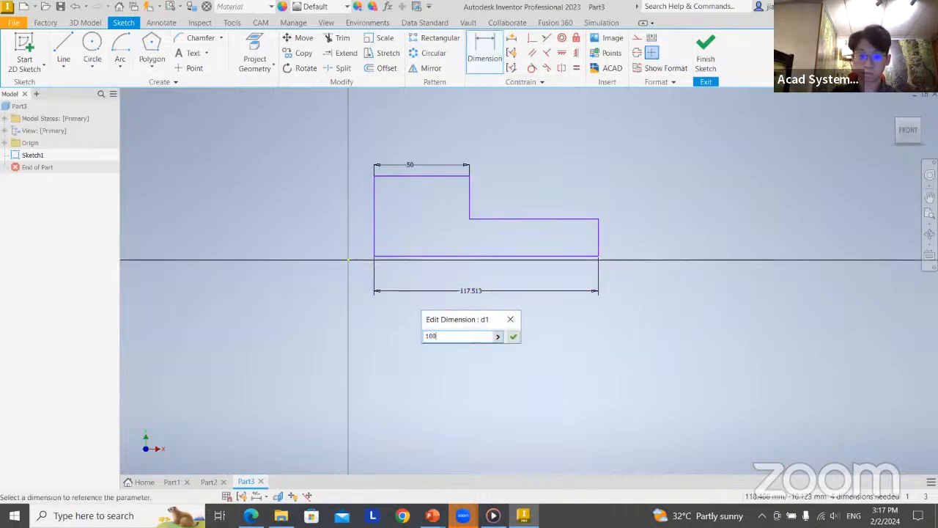
key(Return)
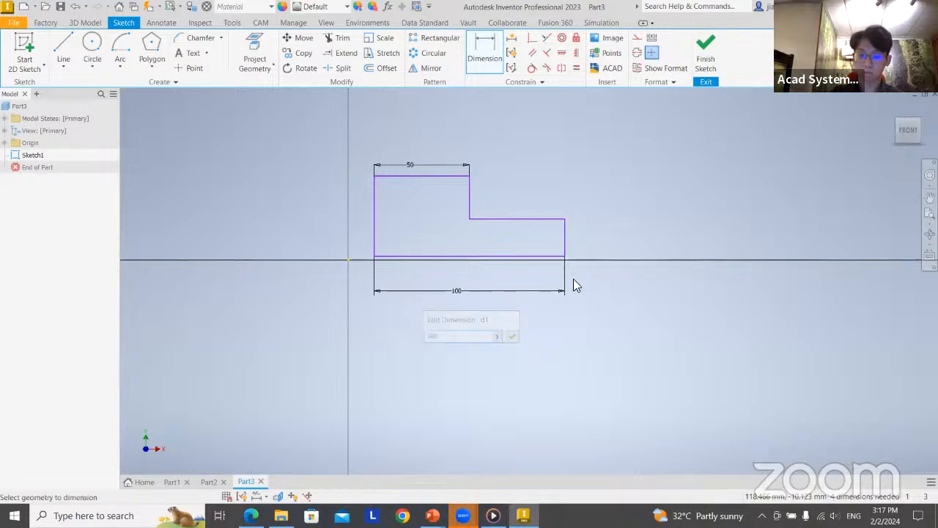
Dimension the short outer end edge and the vertical step edge at 20 mm each, and finish the sketch
click(565, 242)
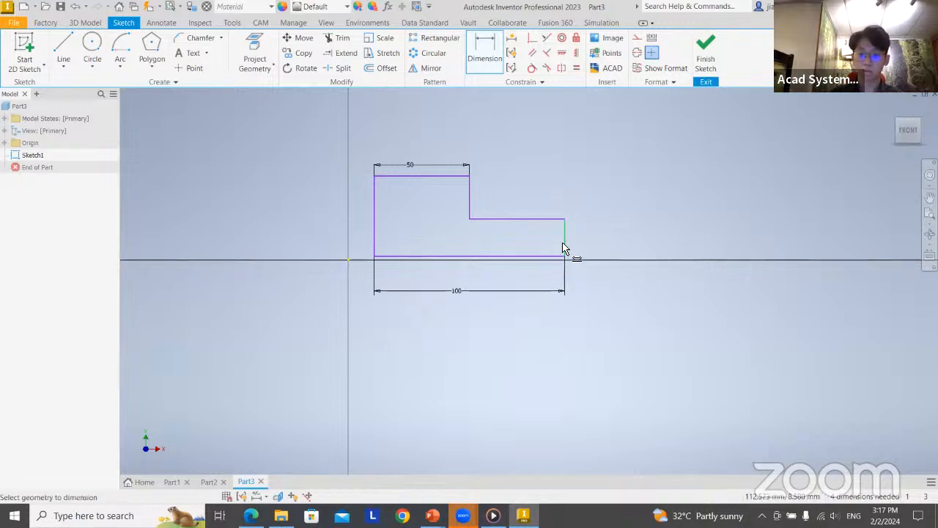
click(613, 237)
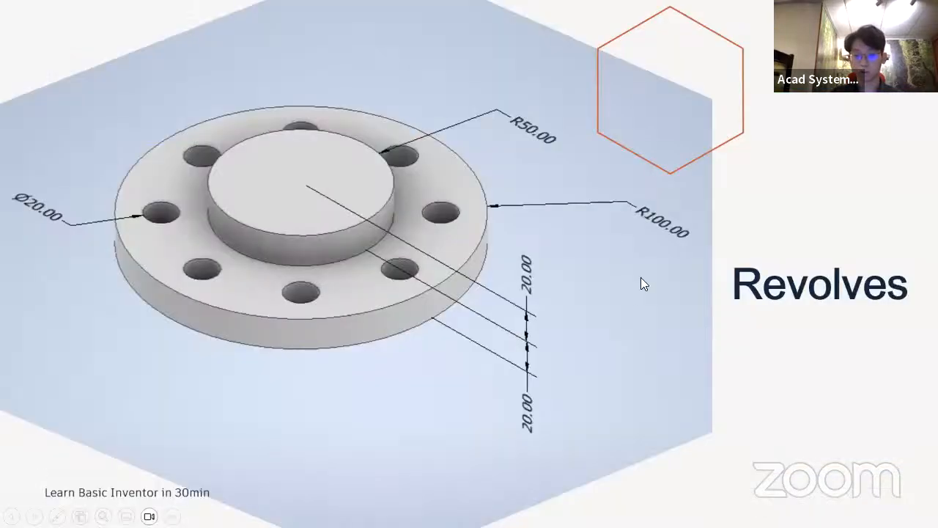
text(20)
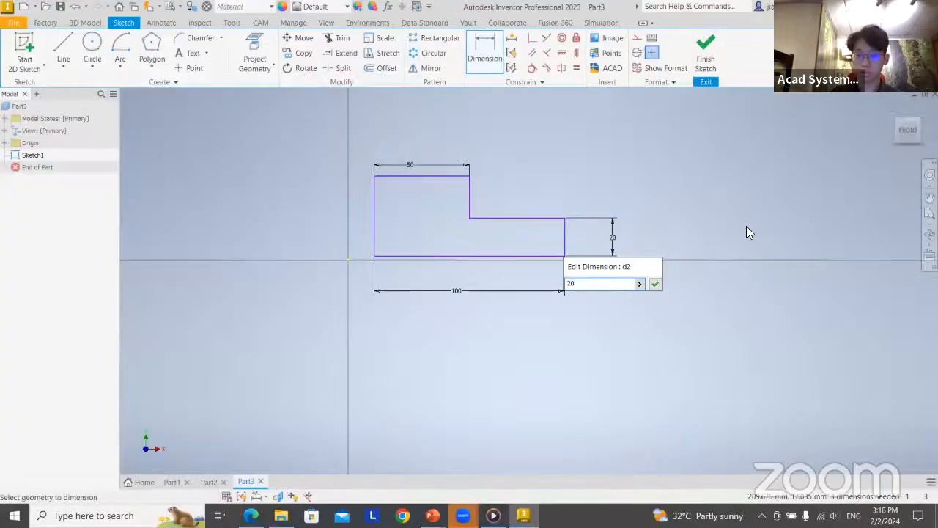
key(Return)
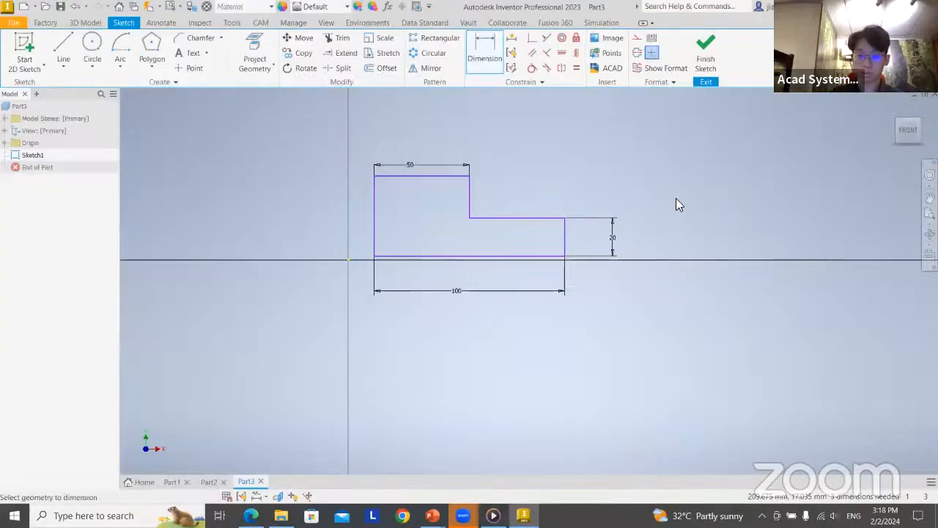
click(470, 194)
click(560, 192)
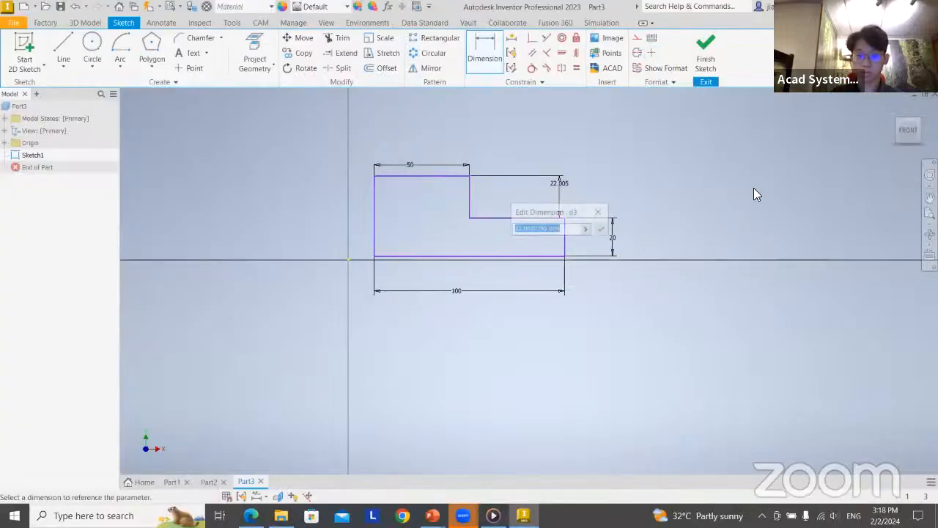
text(20)
key(Return)
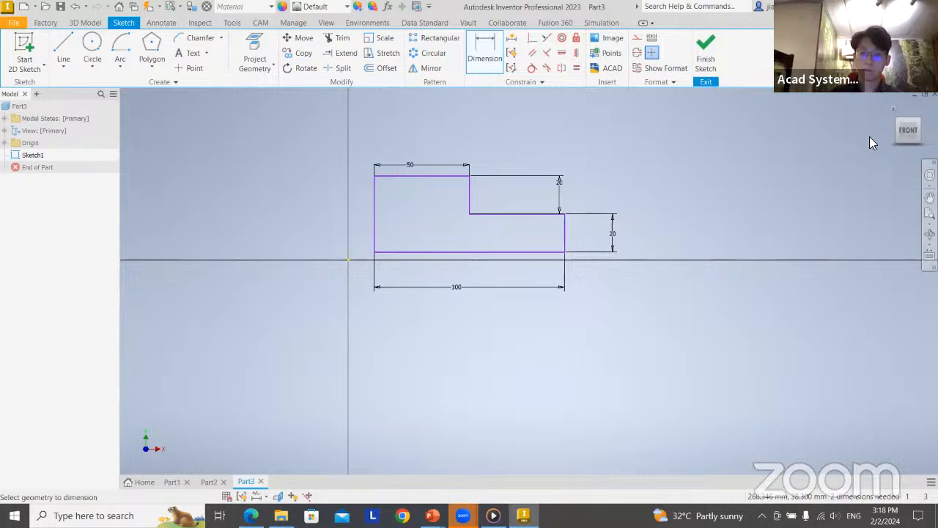
middle_drag(691, 176, 638, 184)
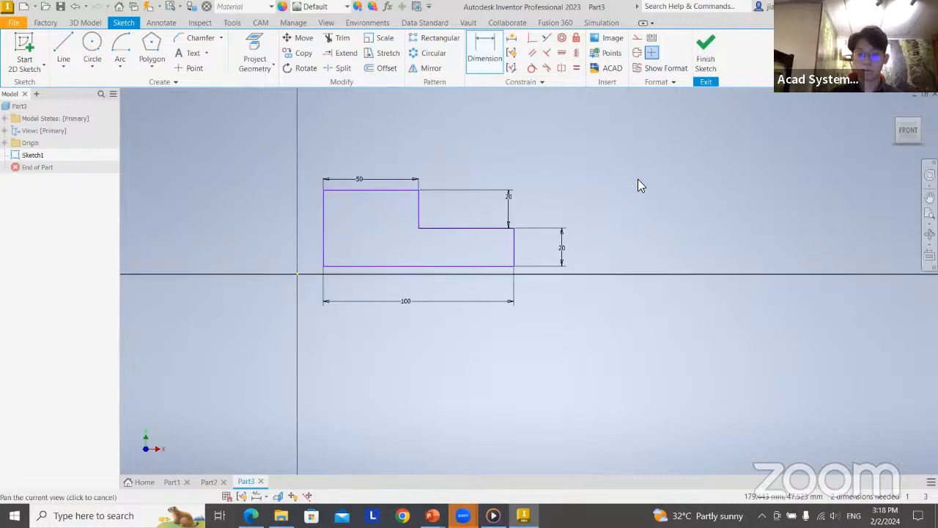
click(714, 38)
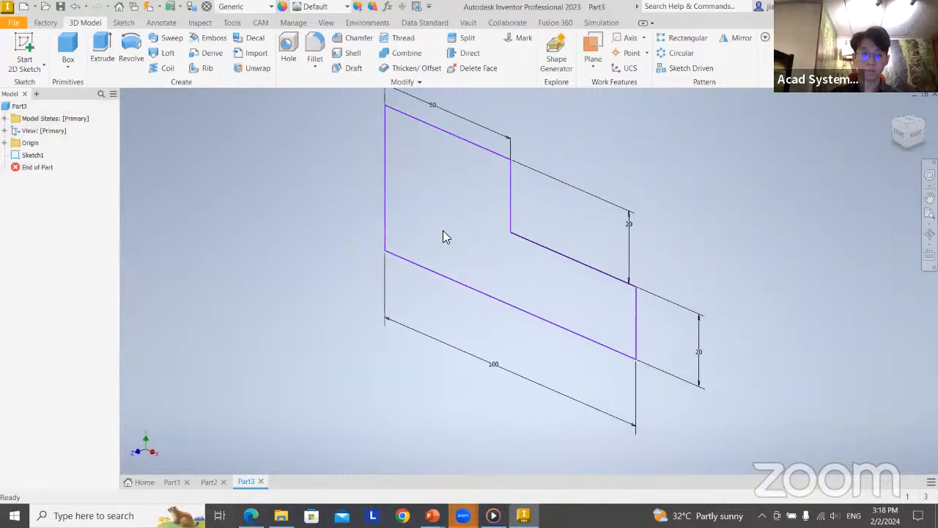
Start a full Revolve of the stepped profile and try its short outer edge and its top edge as axes
click(132, 50)
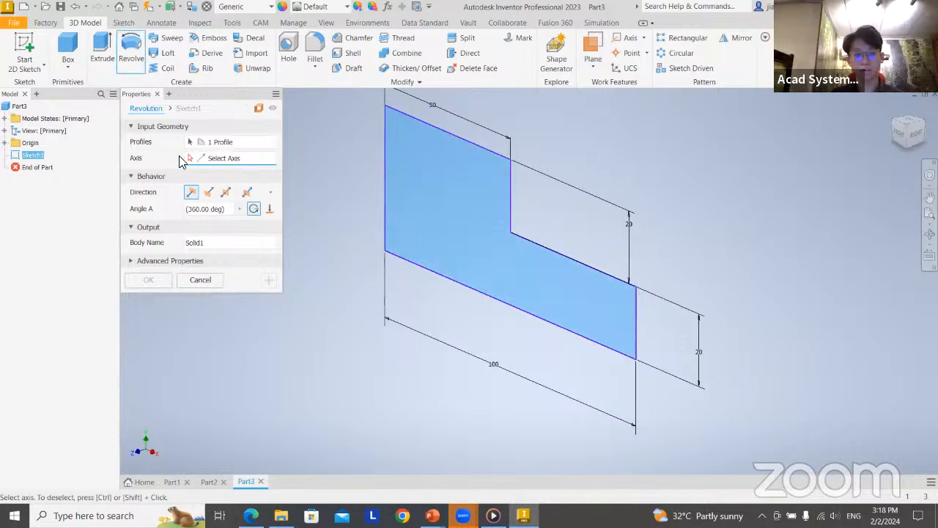
mouse_move(394, 194)
middle_down()
mouse_move(354, 220)
mouse_move(280, 184)
middle_up()
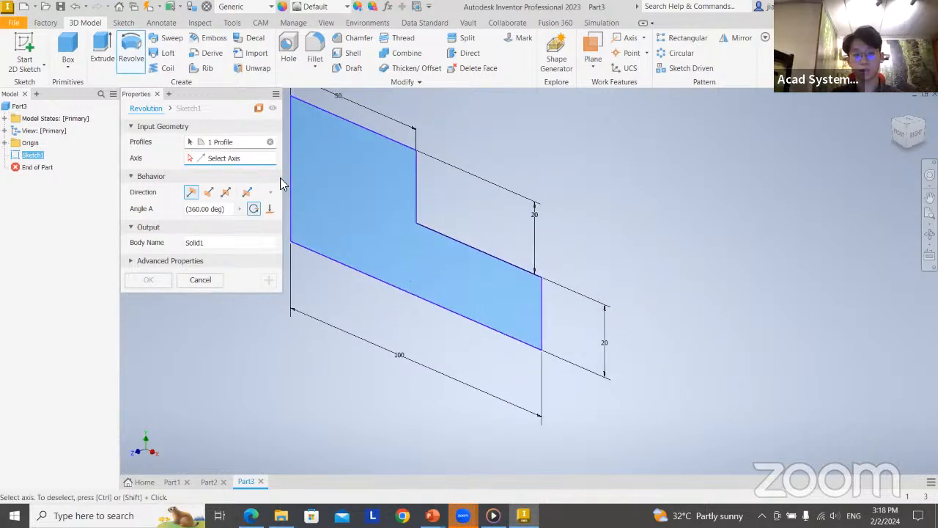
scroll(565, 320, down, 3)
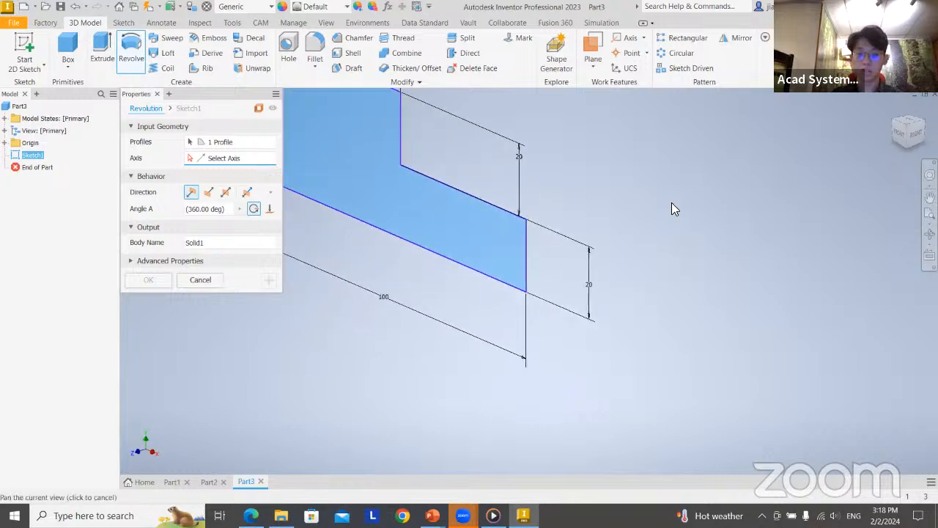
scroll(518, 230, up, 3)
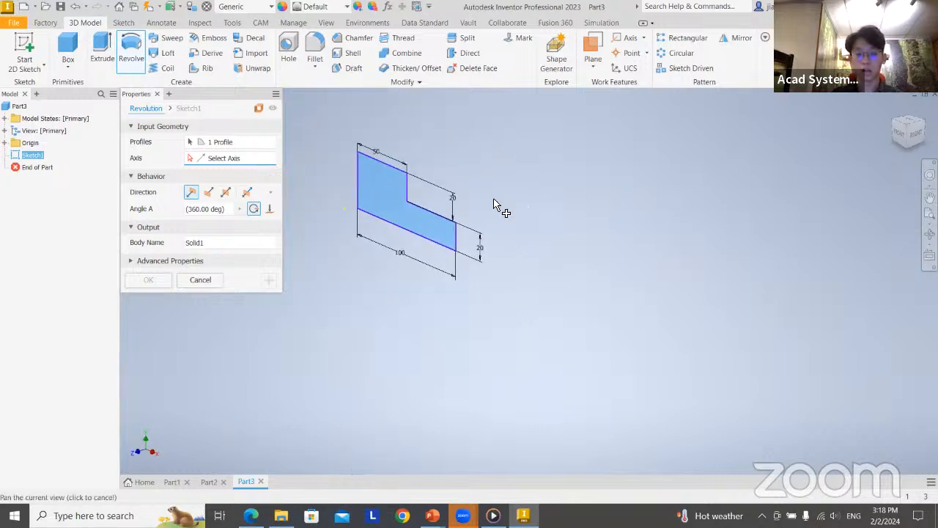
click(457, 239)
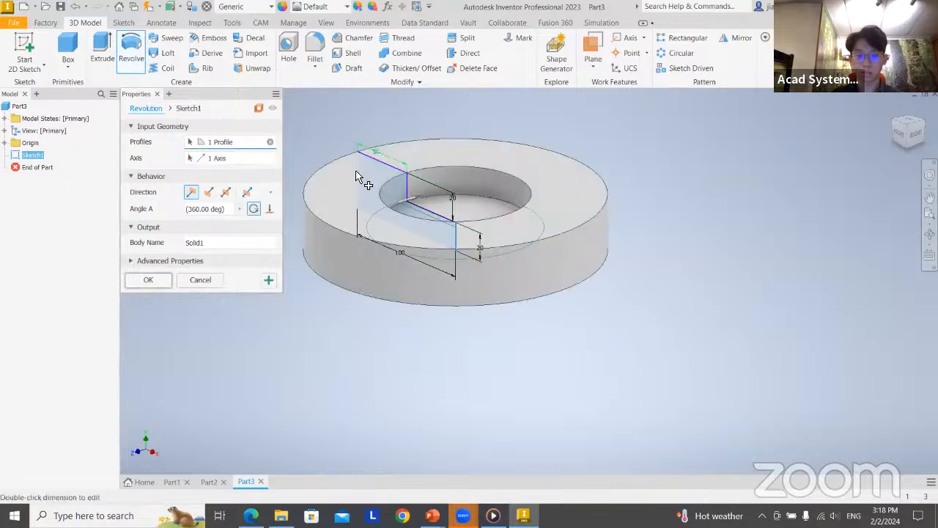
scroll(388, 170, up, 2)
scroll(370, 189, down, 5)
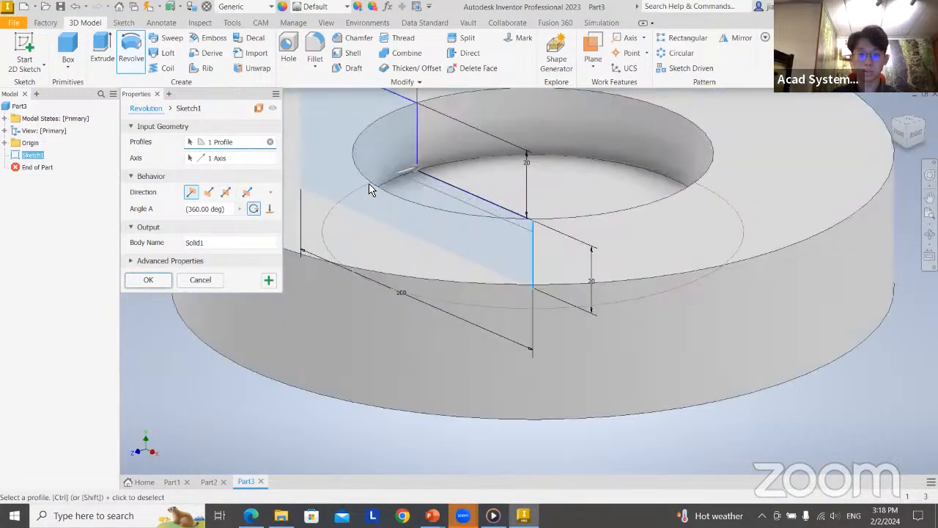
click(233, 159)
middle_drag(488, 205, 573, 304)
click(457, 189)
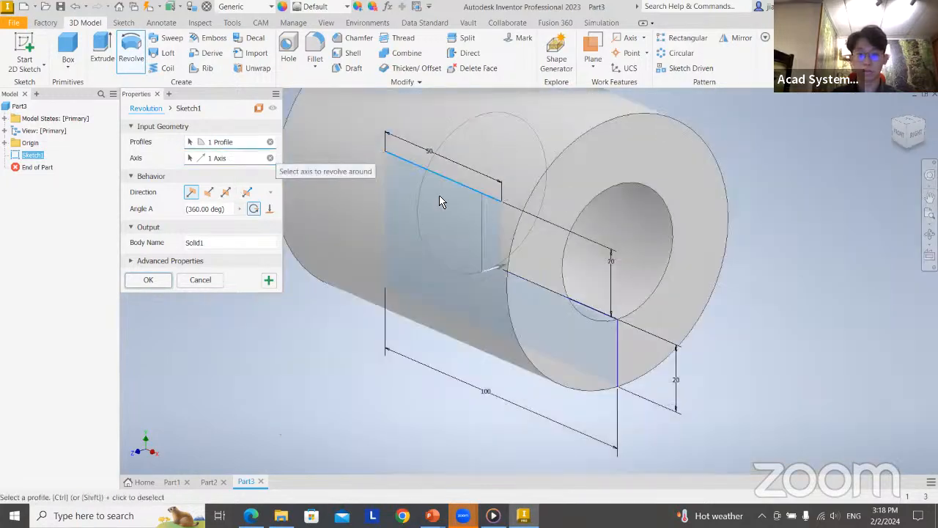
Revolve the profile 360 degrees about its tall inner vertical edge to create the stepped flange body
click(387, 227)
middle_drag(357, 94, 472, 108)
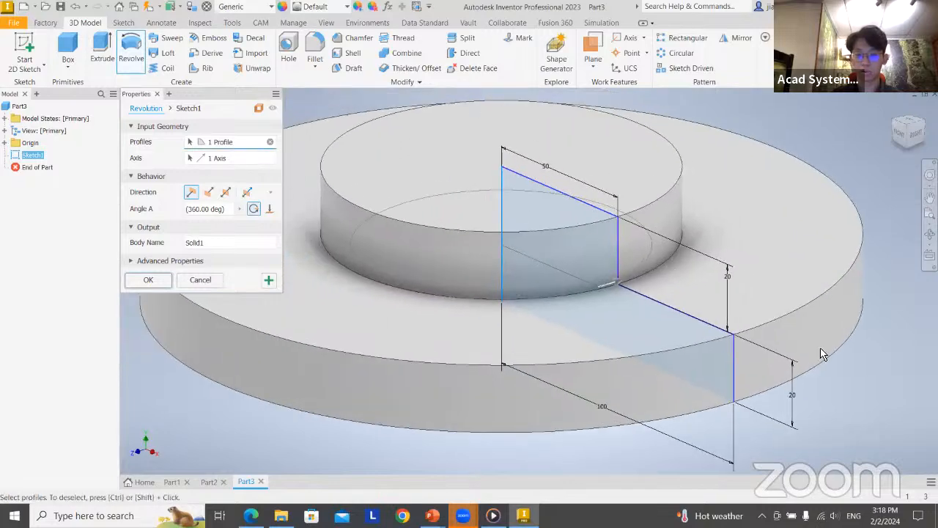
scroll(739, 332, up, 2)
scroll(739, 332, down, 5)
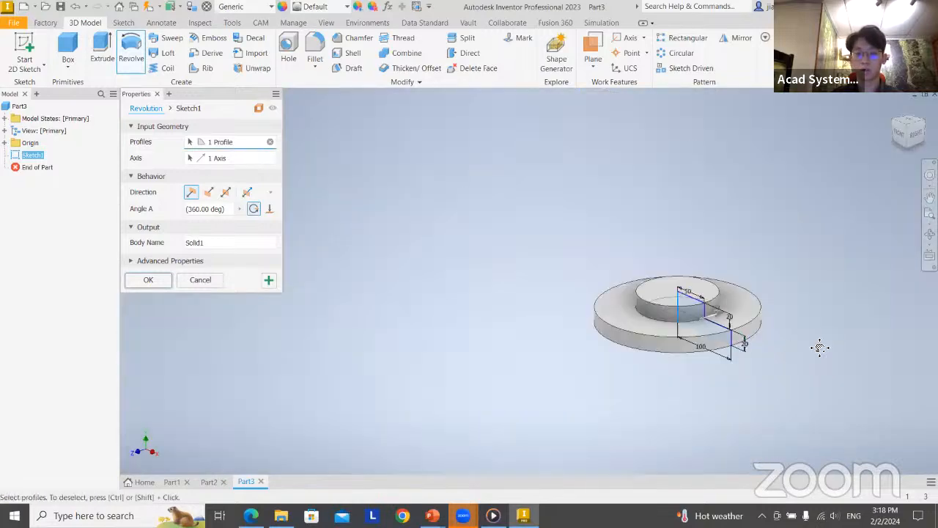
middle_drag(819, 348, 723, 330)
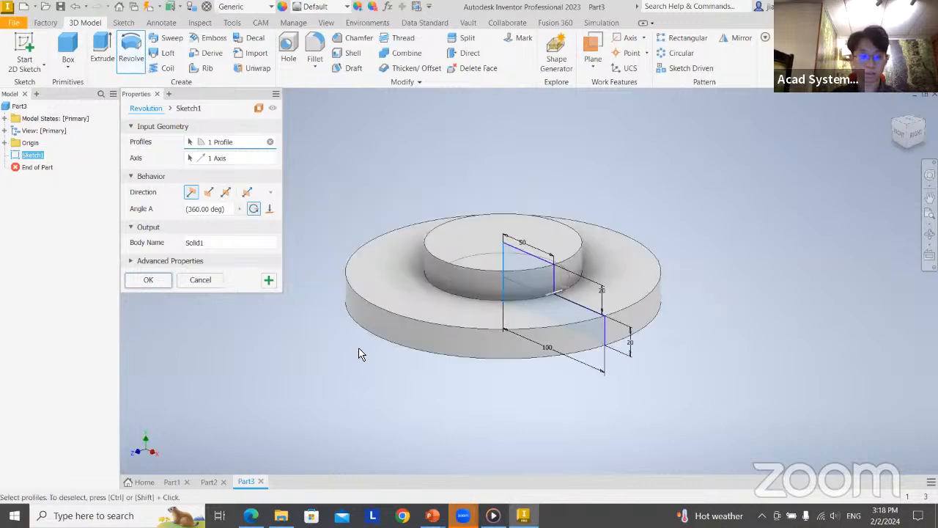
click(148, 280)
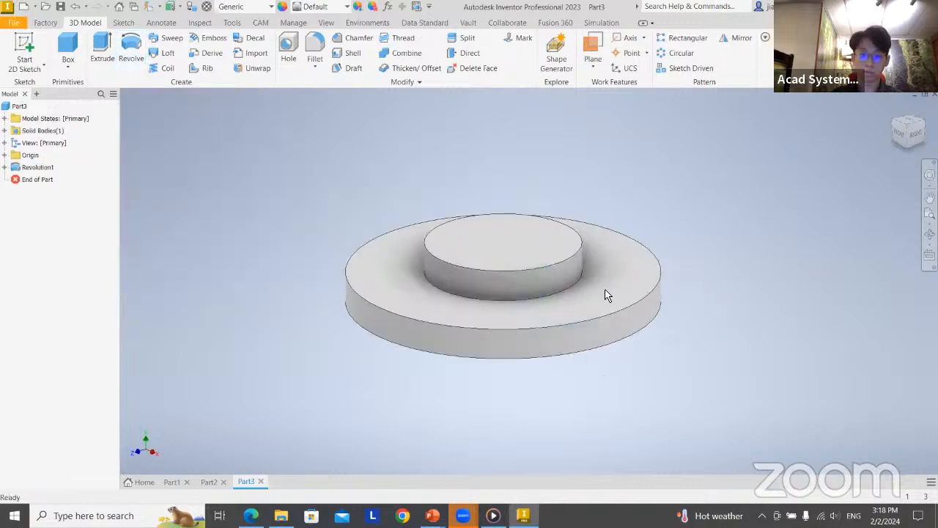
Reopen the revolve's profile sketch, set the top edge's length to 100 mm and finish the sketch
shift+middle_drag(681, 350, 710, 227)
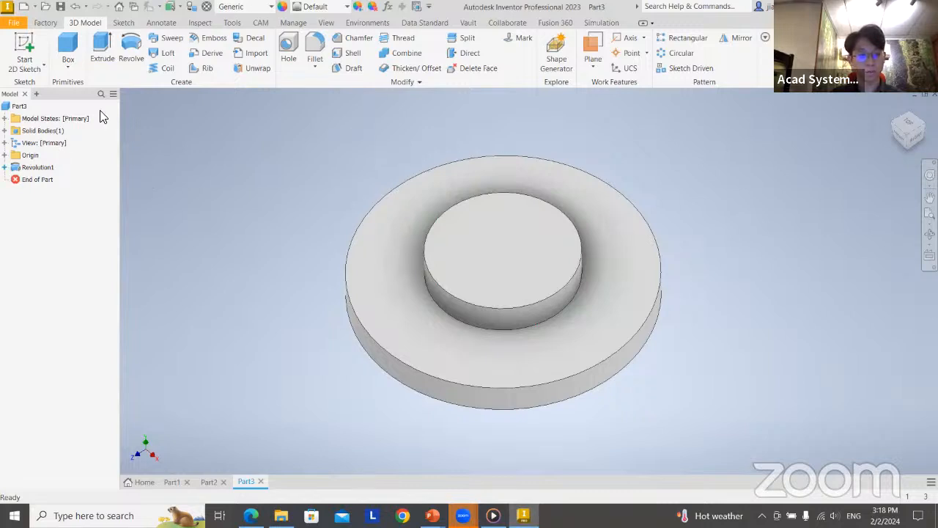
click(4, 167)
double_click(42, 179)
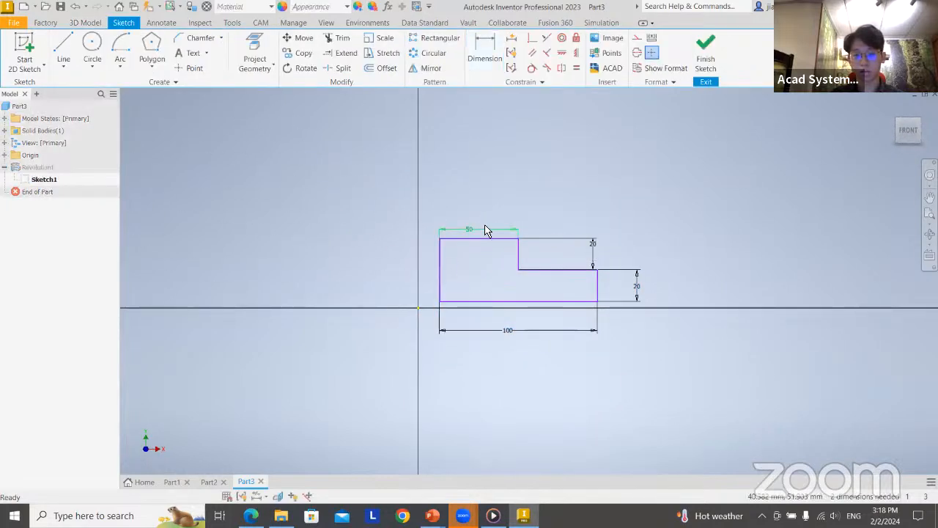
double_click(480, 230)
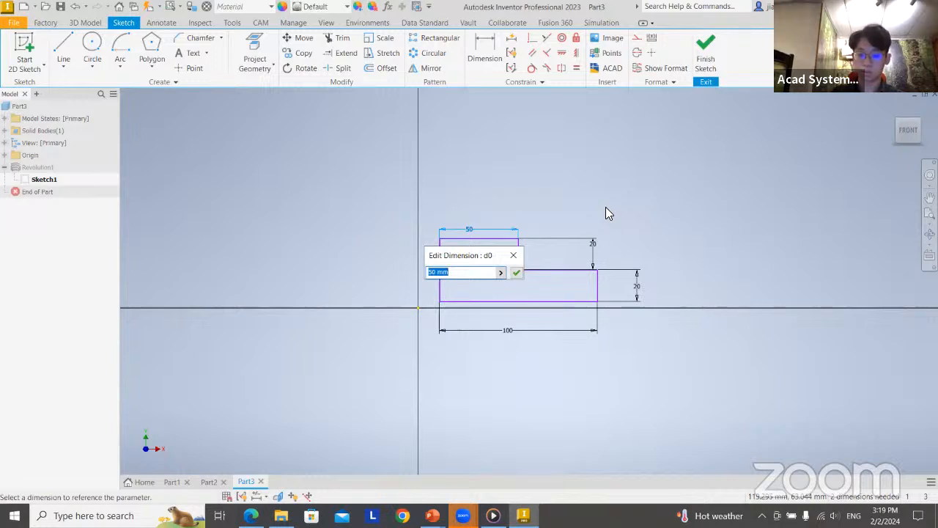
key(Return)
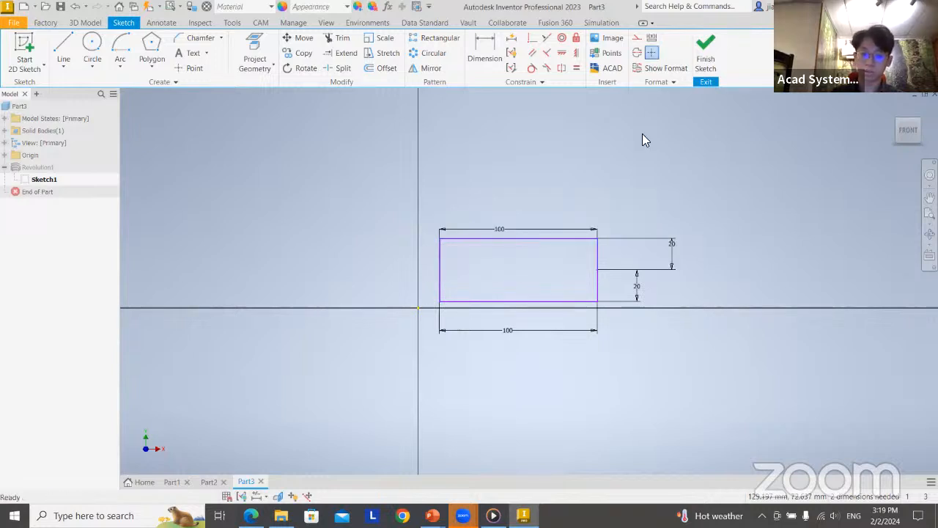
click(708, 56)
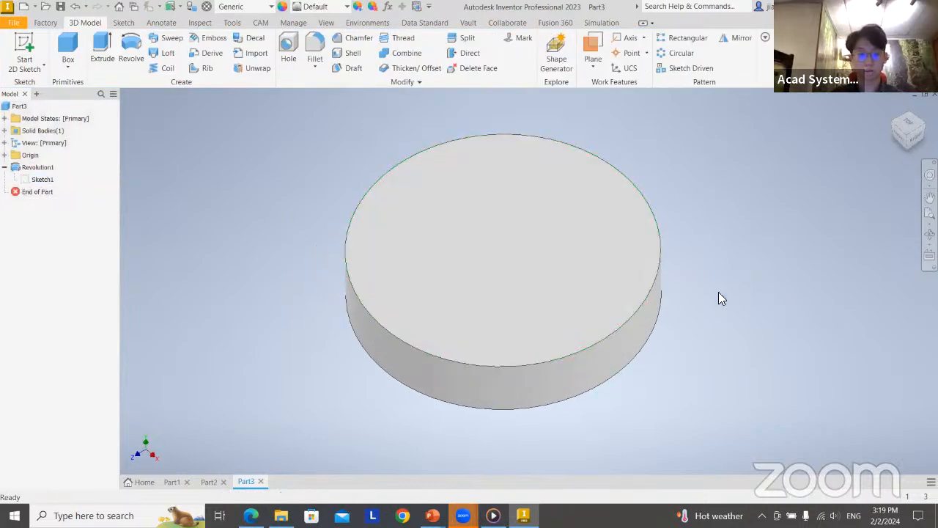
Edit the revolve's profile sketch again, set the top edge's length back to 50 mm and finish the sketch
double_click(42, 179)
double_click(490, 230)
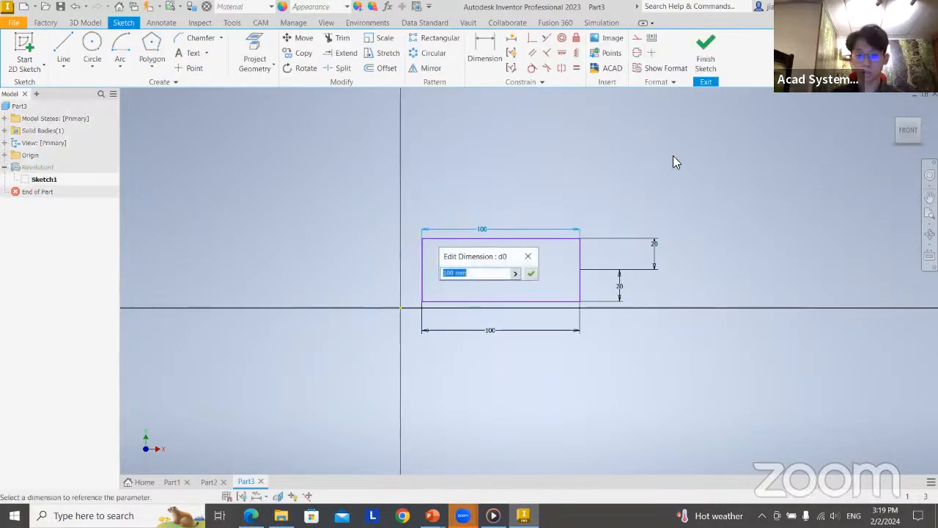
text(50)
key(Return)
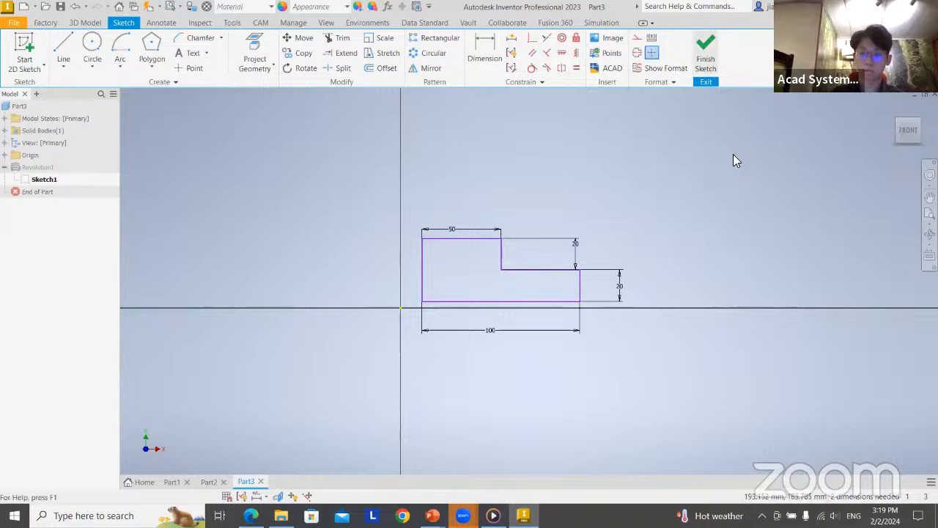
click(709, 51)
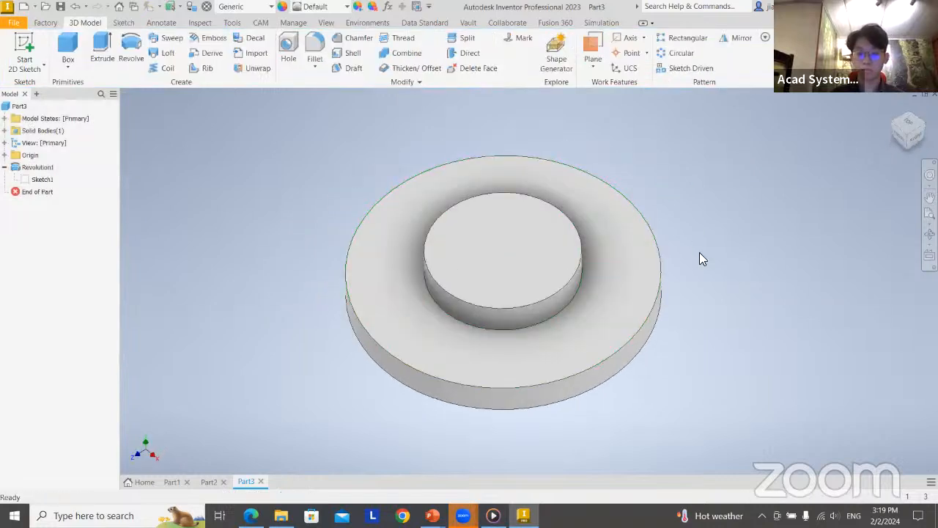
Switch to the presentation and check the flange's hole pattern and dimensions on the Revolves slide
key(alt+Tab)
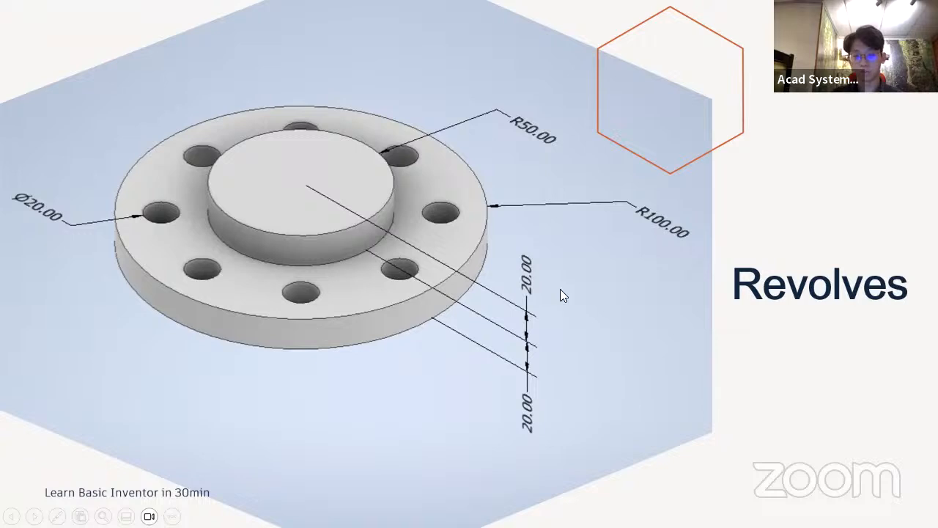
Switch back to Inventor and start a sketch on the flange's ring-shaped face around the central boss
key(alt+Tab)
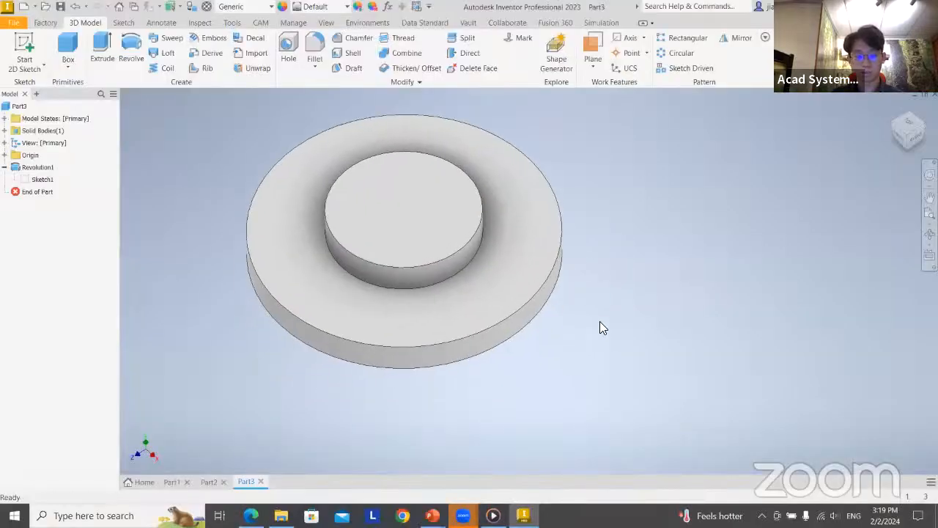
shift+middle_drag(600, 321, 607, 347)
middle_drag(642, 241, 643, 281)
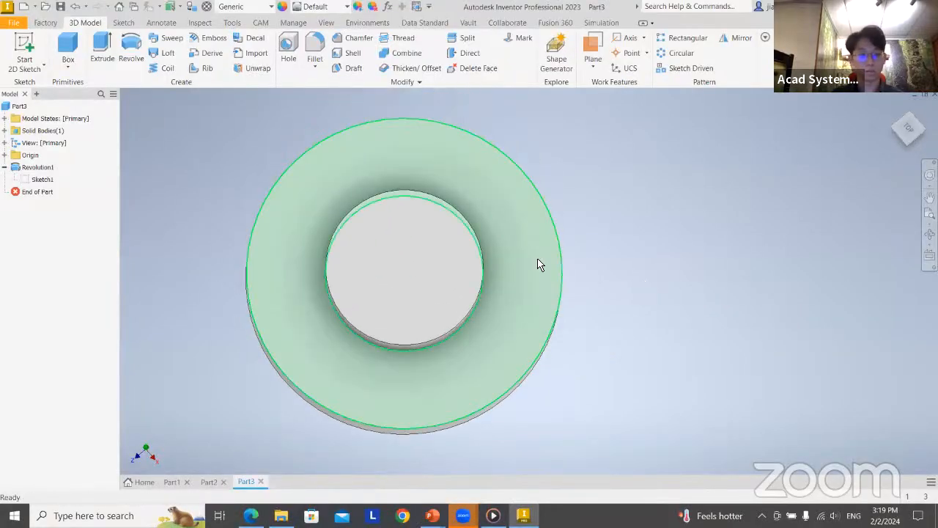
click(28, 49)
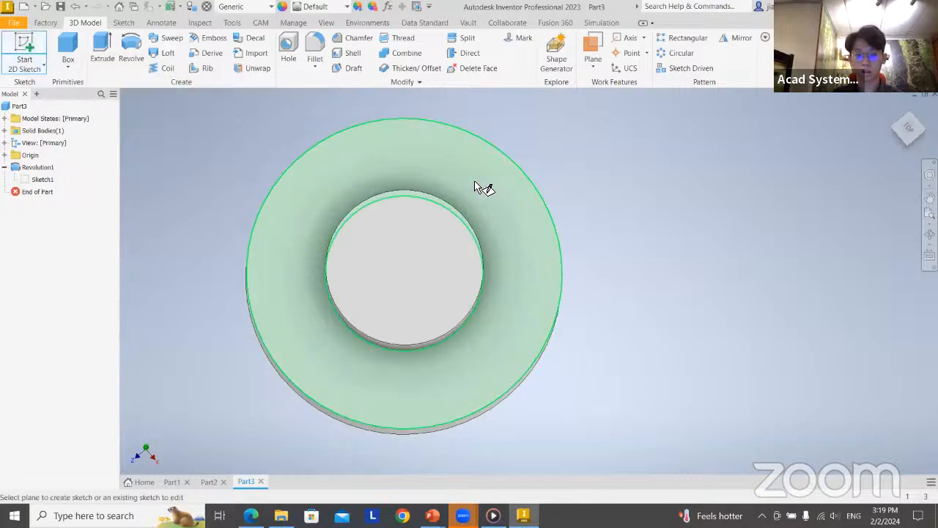
click(469, 185)
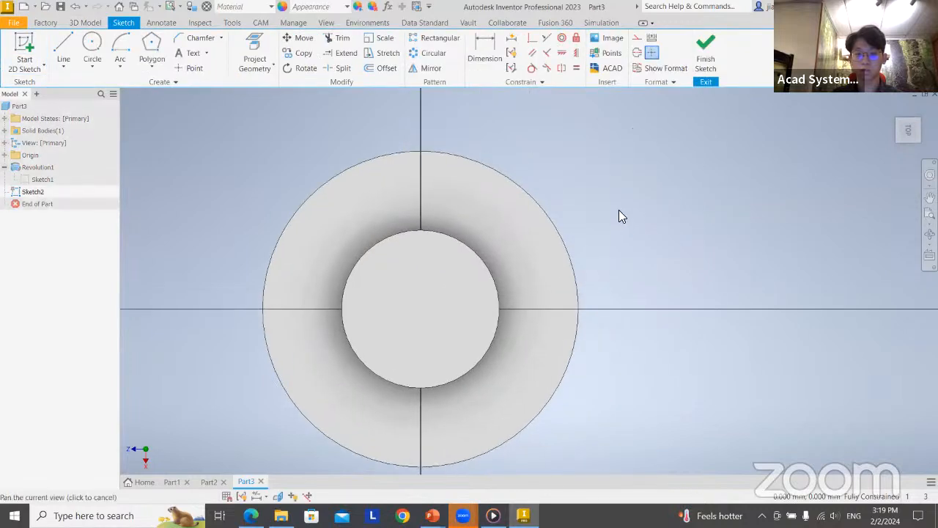
Draw a straight line along the sketch axis across the ring face, from the flange's outer edge to the boss's edge
scroll(620, 212, down, 5)
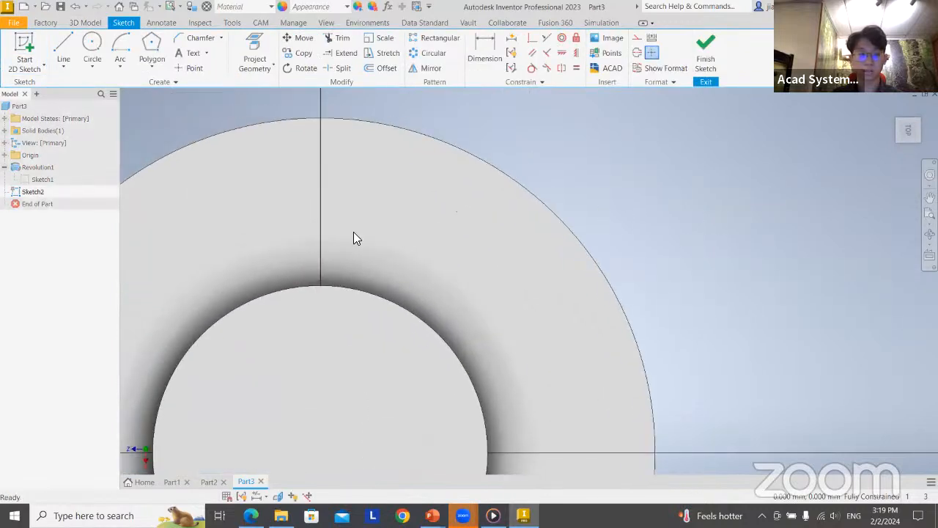
click(64, 52)
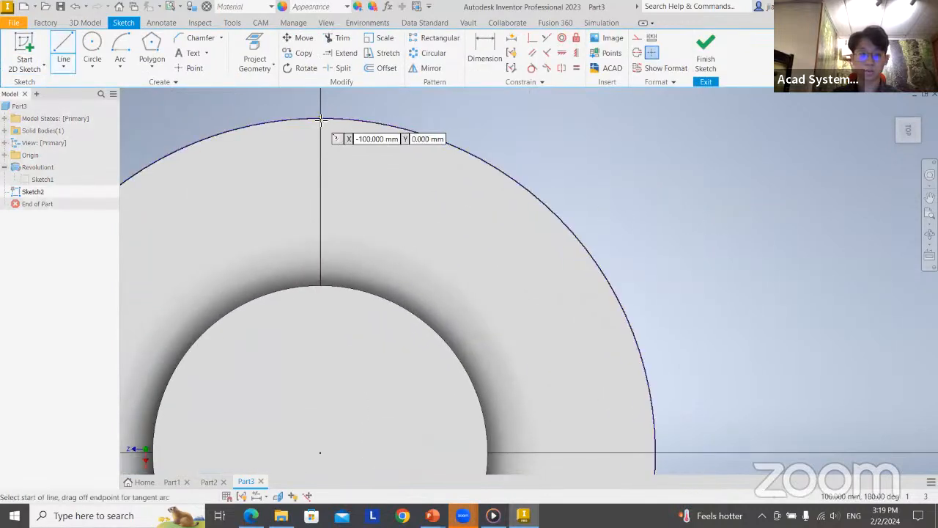
click(320, 118)
click(323, 286)
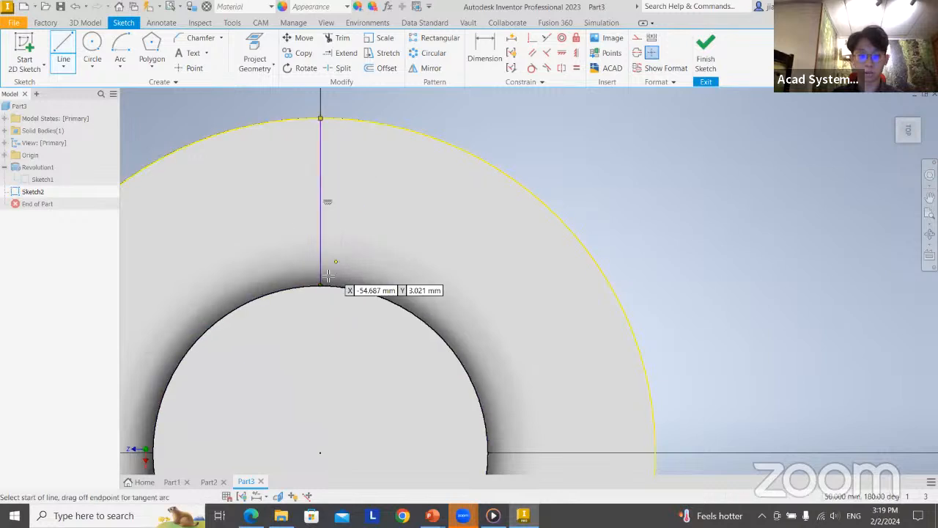
Draw a circle of 10 mm radius centred on the line's midpoint and finish the sketch
click(92, 50)
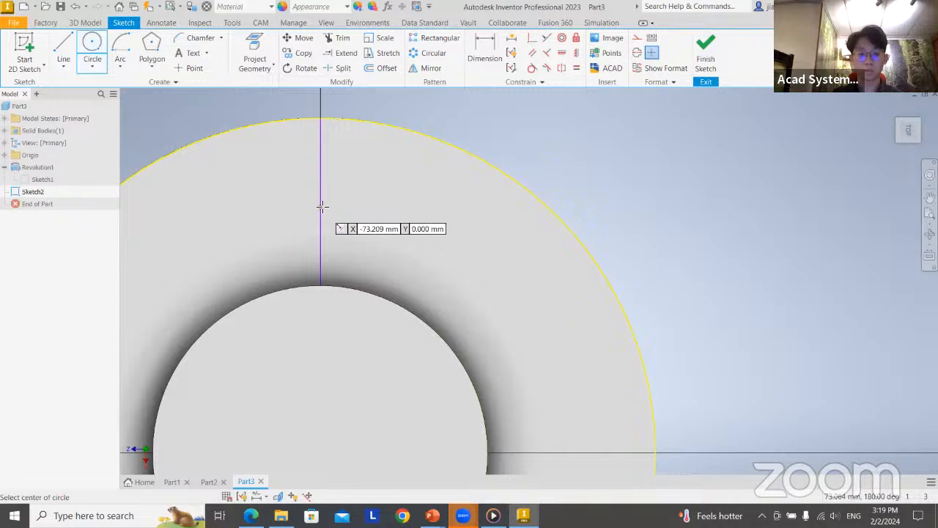
scroll(326, 206, down, 2)
scroll(324, 203, up, 3)
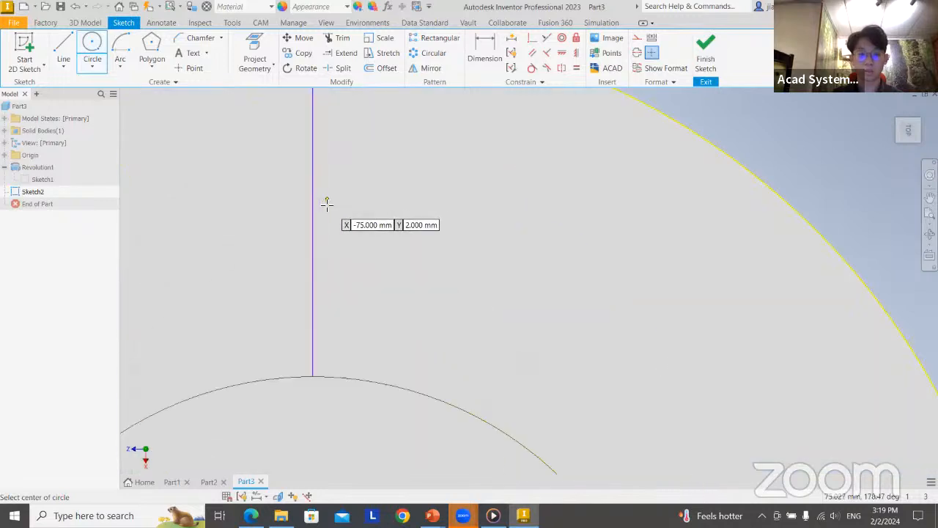
scroll(319, 204, down, 1)
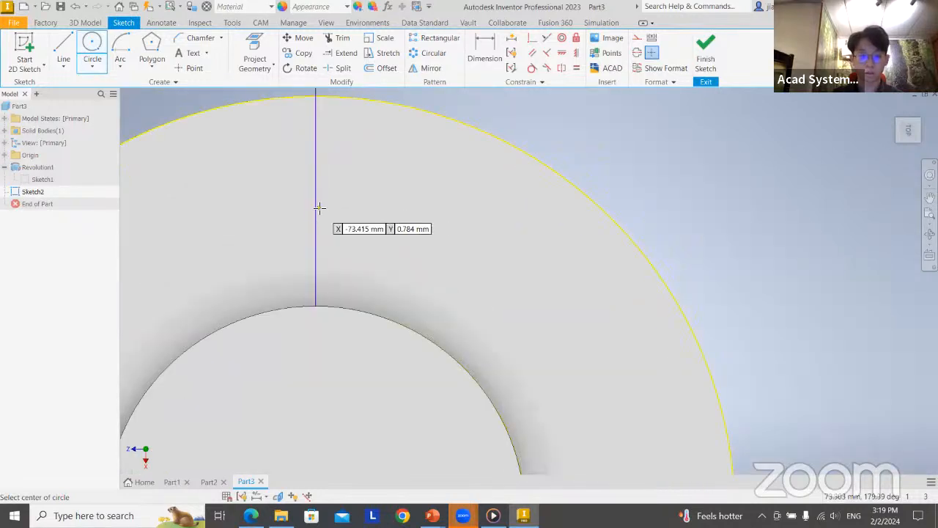
click(316, 201)
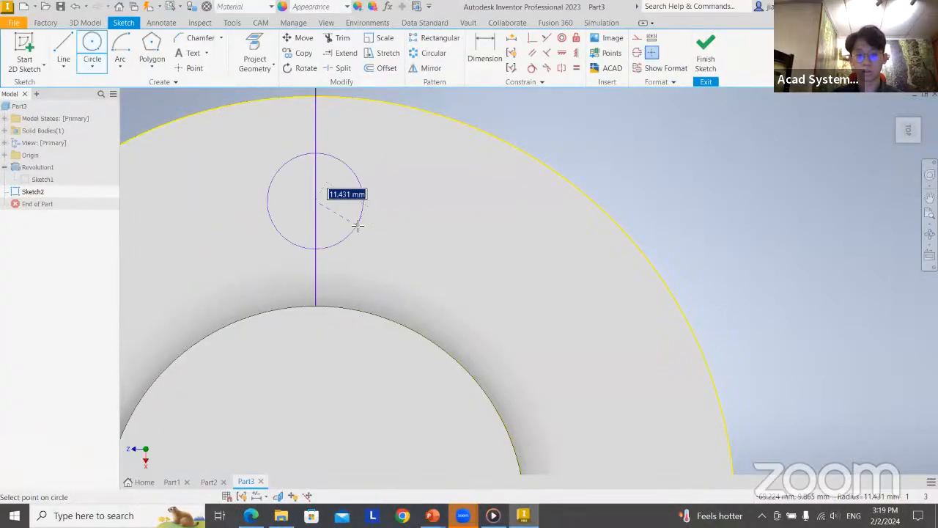
text(10)
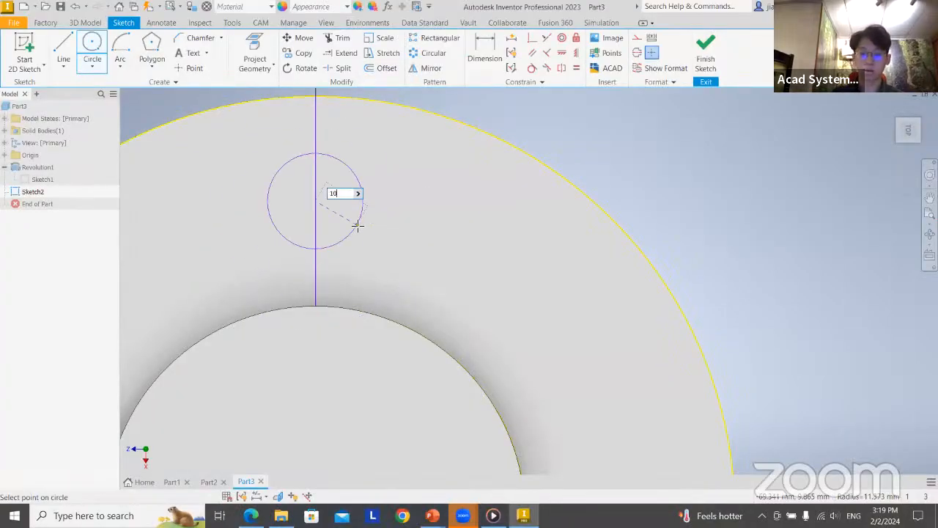
key(Return)
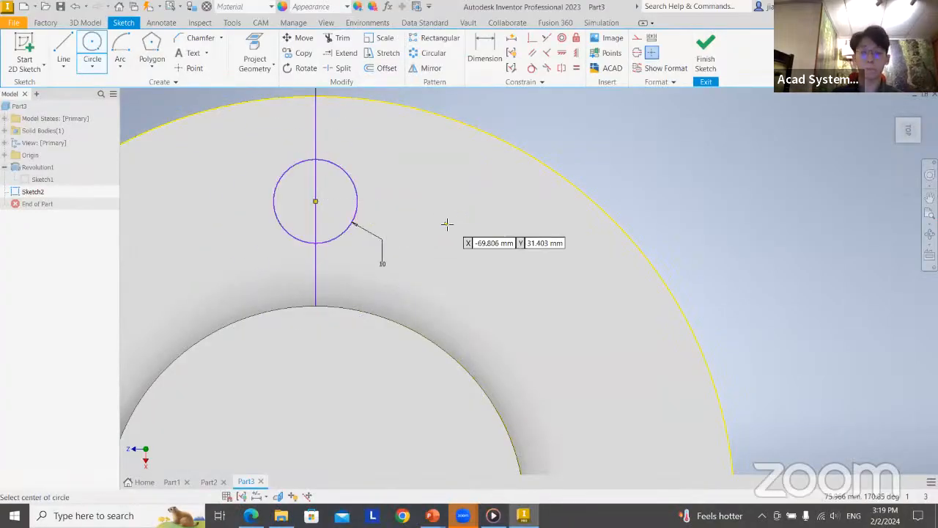
middle_drag(446, 222, 510, 220)
scroll(510, 220, down, 5)
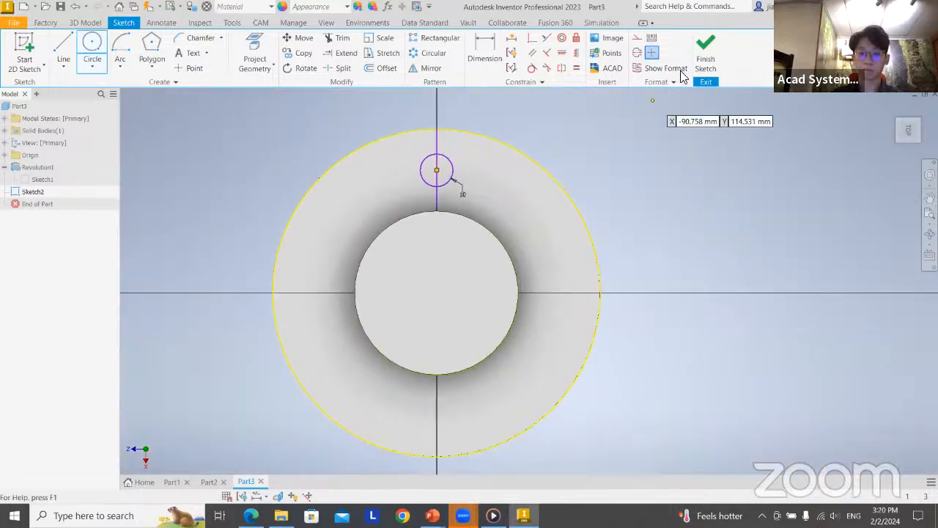
click(715, 53)
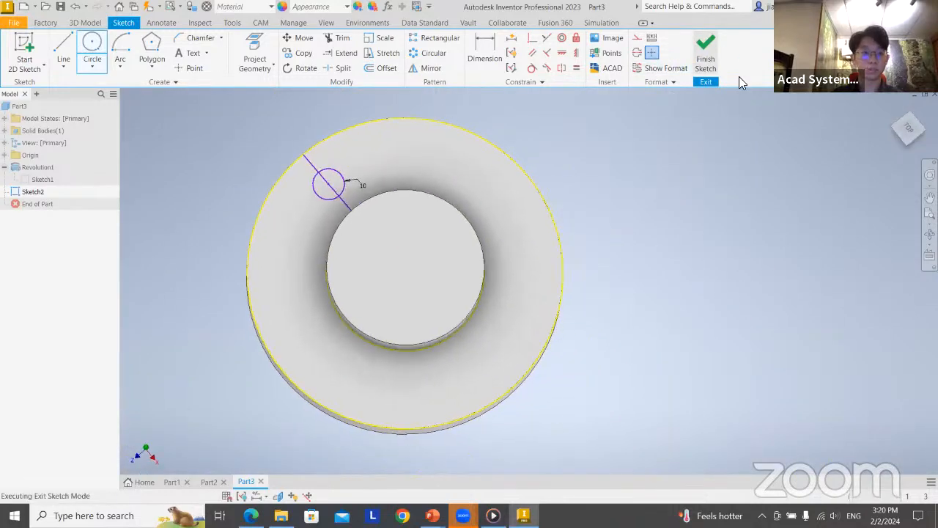
Extrude both halves of the circle 109.5 mm down through the flange as a cut to make the first hole
click(101, 45)
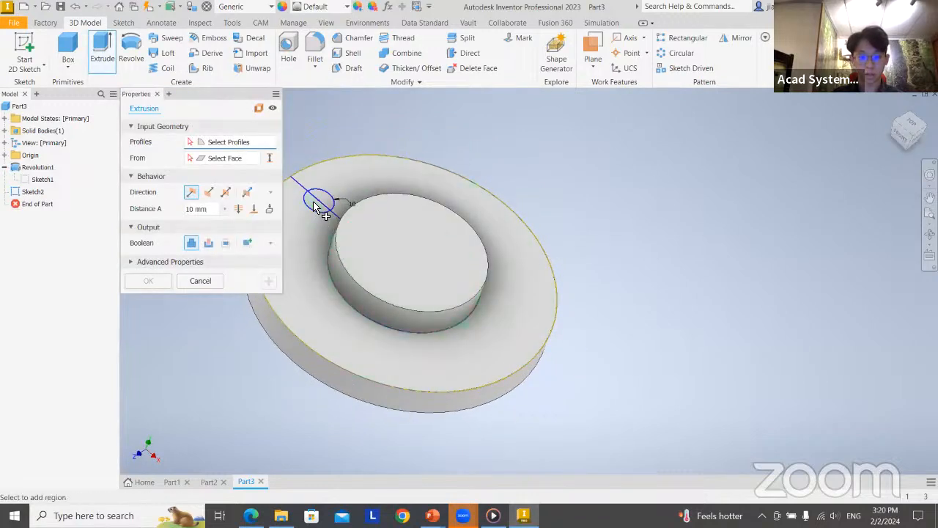
scroll(330, 216, up, 4)
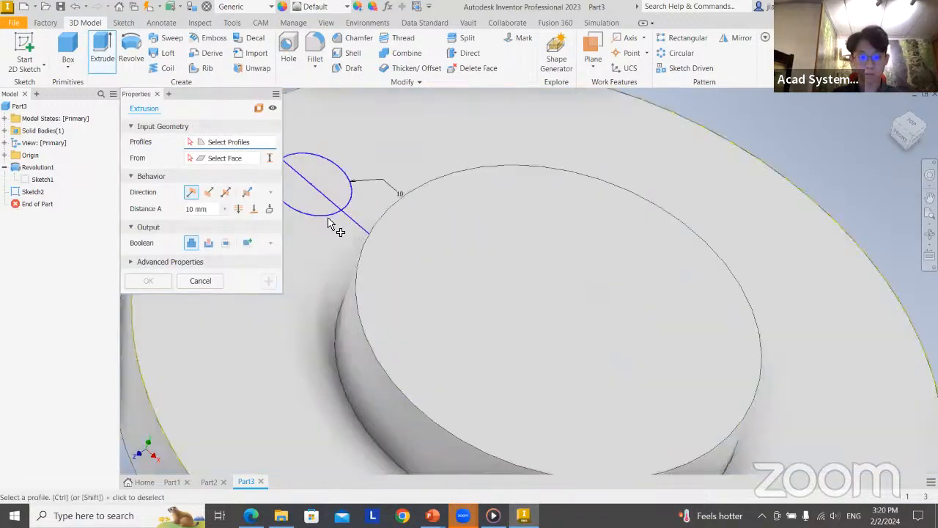
click(331, 217)
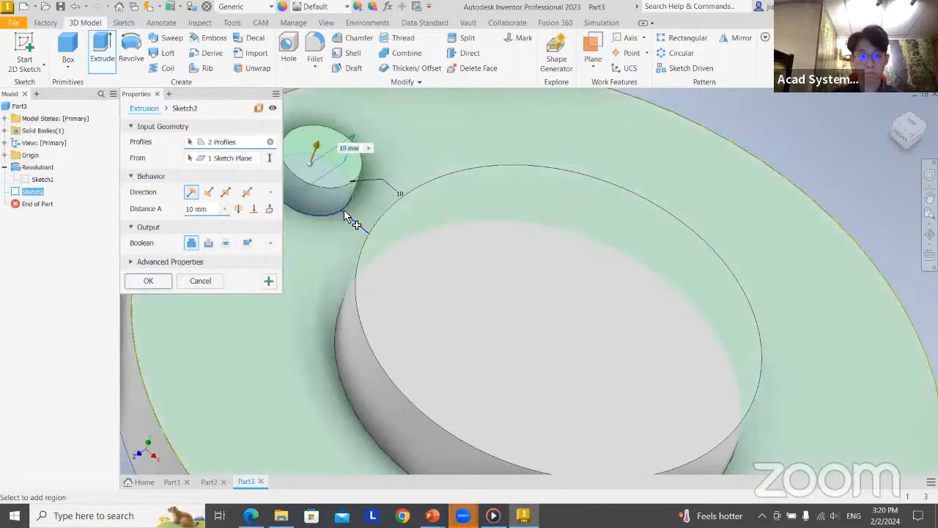
scroll(348, 212, down, 5)
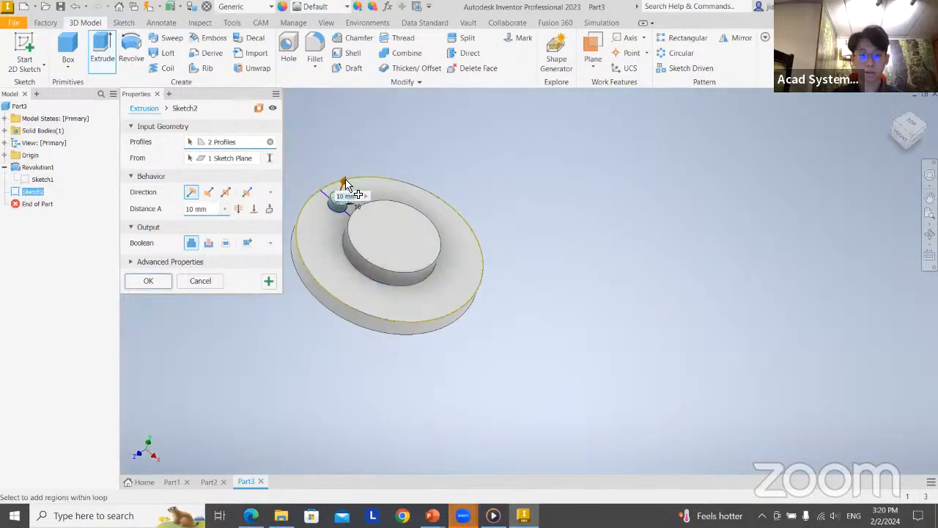
drag(346, 185, 300, 255)
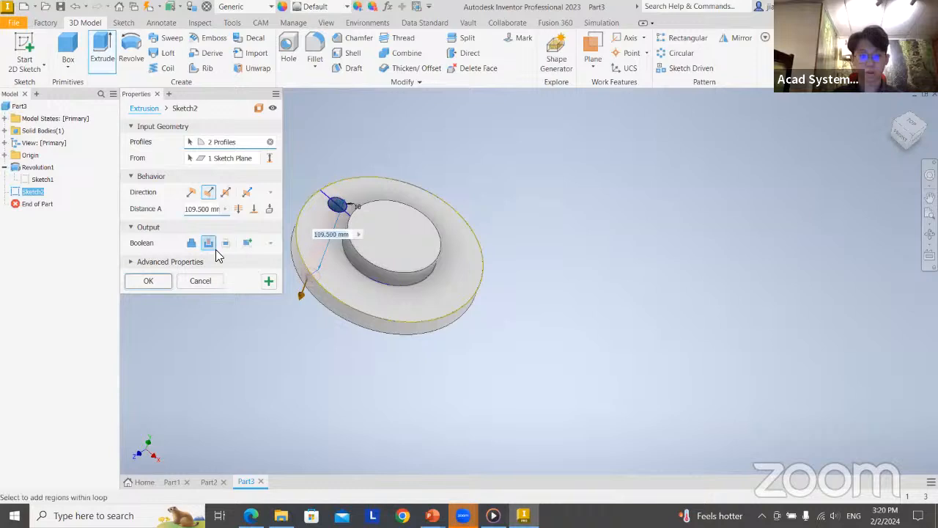
click(144, 282)
shift+middle_drag(394, 318, 437, 383)
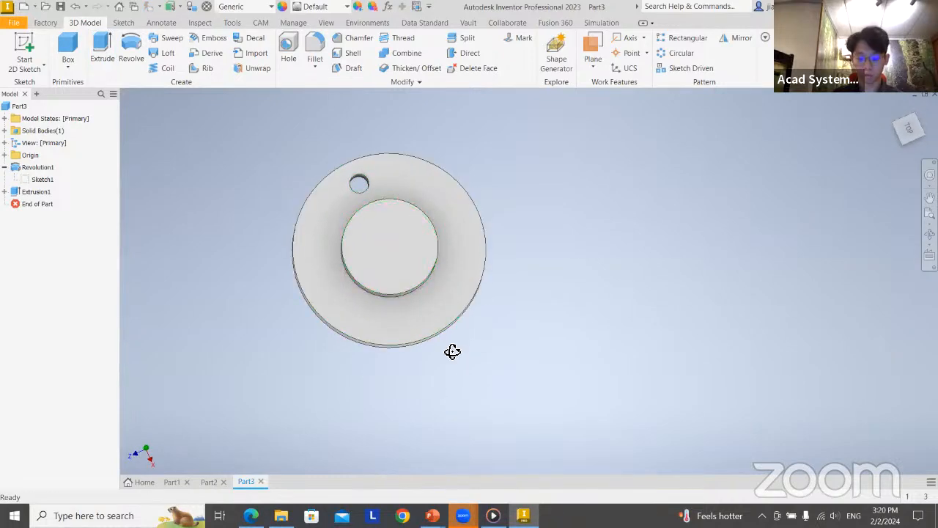
shift+middle_drag(452, 352, 447, 330)
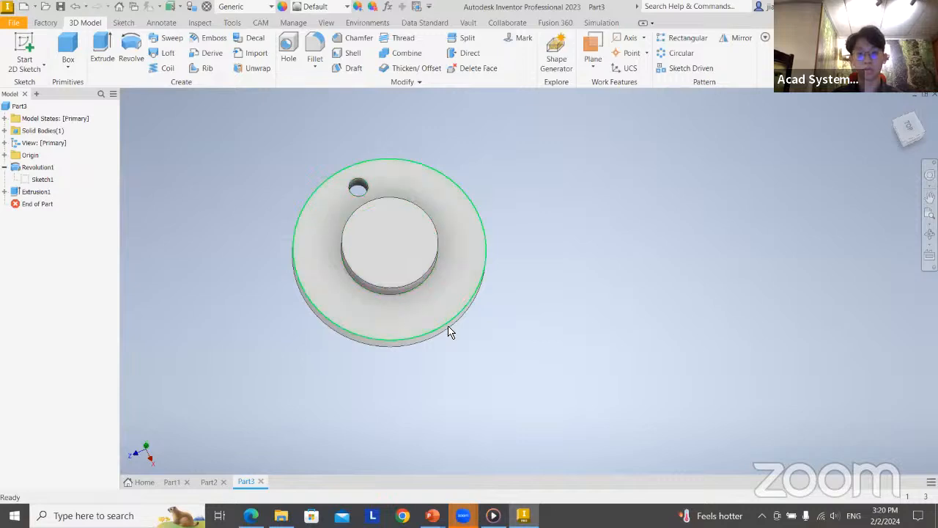
After checking the hole layout on the Revolves slide, start a circular pattern with the cut hole as its feature
key(alt+Tab)
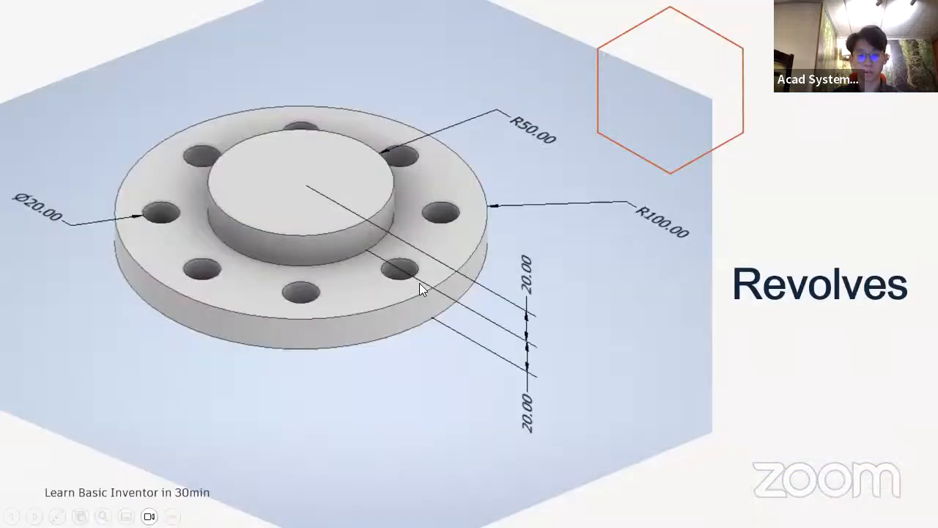
key(alt+Tab)
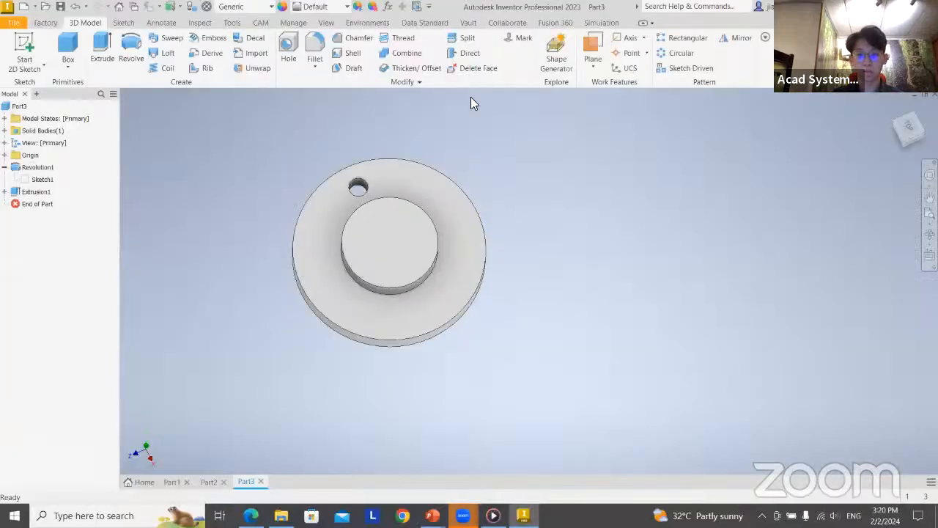
click(681, 53)
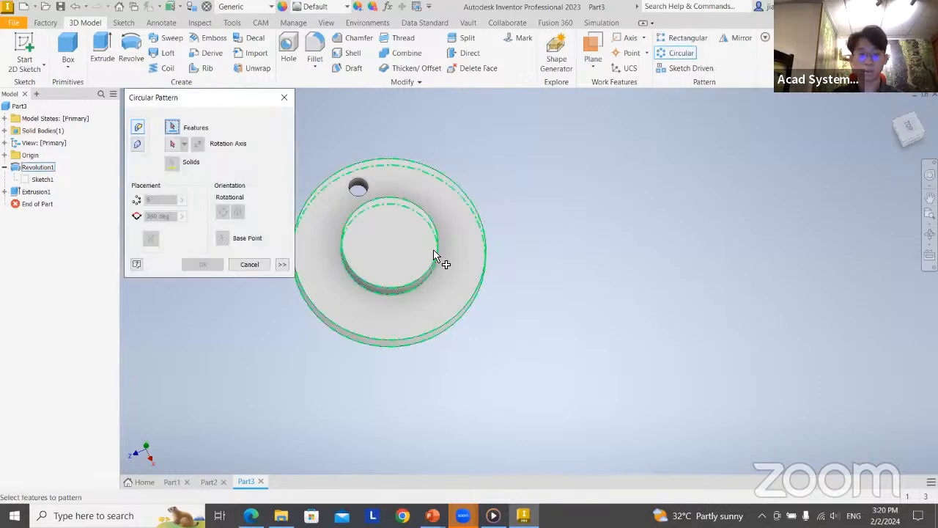
middle_drag(494, 213, 576, 184)
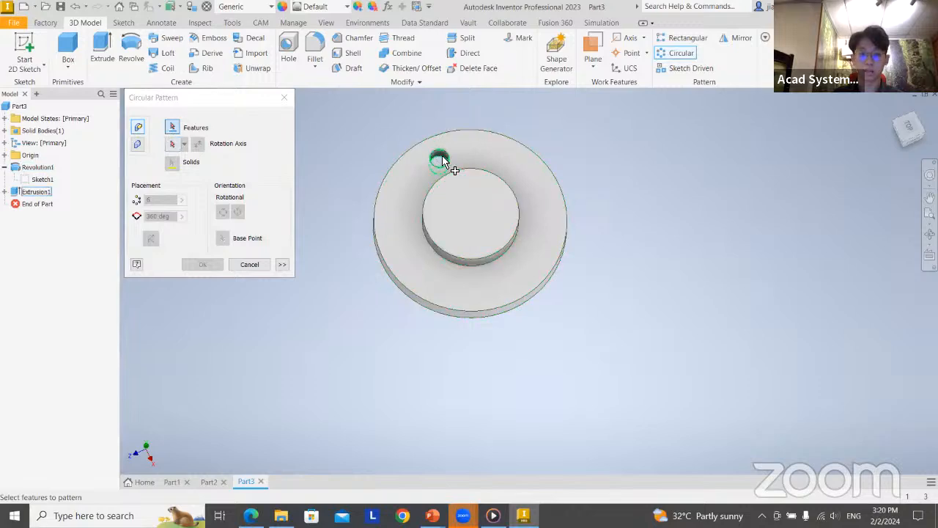
scroll(456, 173, up, 3)
scroll(485, 176, up, 3)
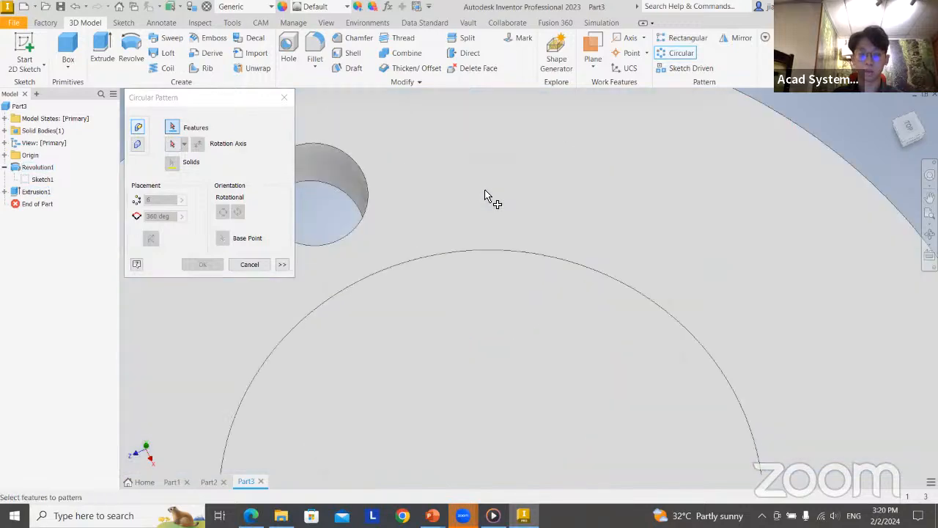
click(356, 178)
scroll(461, 222, down, 3)
scroll(462, 222, down, 3)
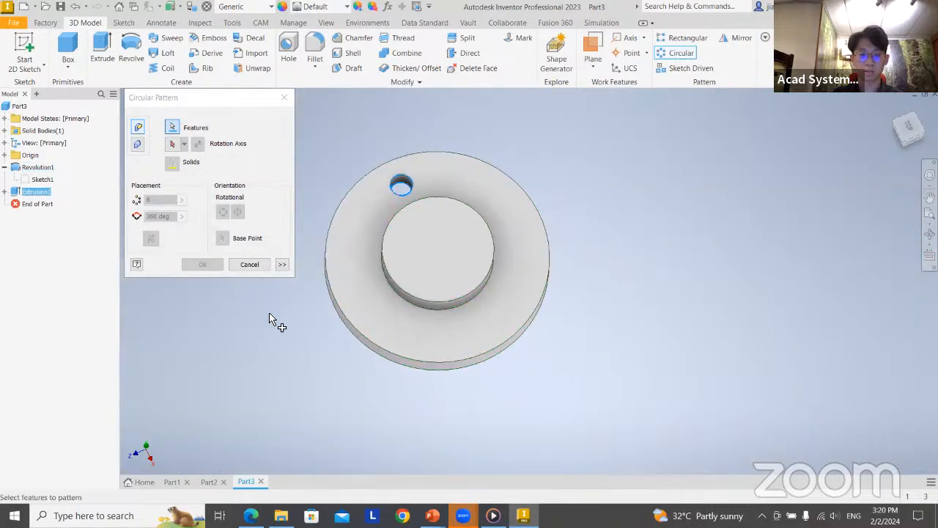
Pattern the hole around the central boss's axis with 8 occurrences over 360 degrees, matching the hole count on the slide
click(173, 146)
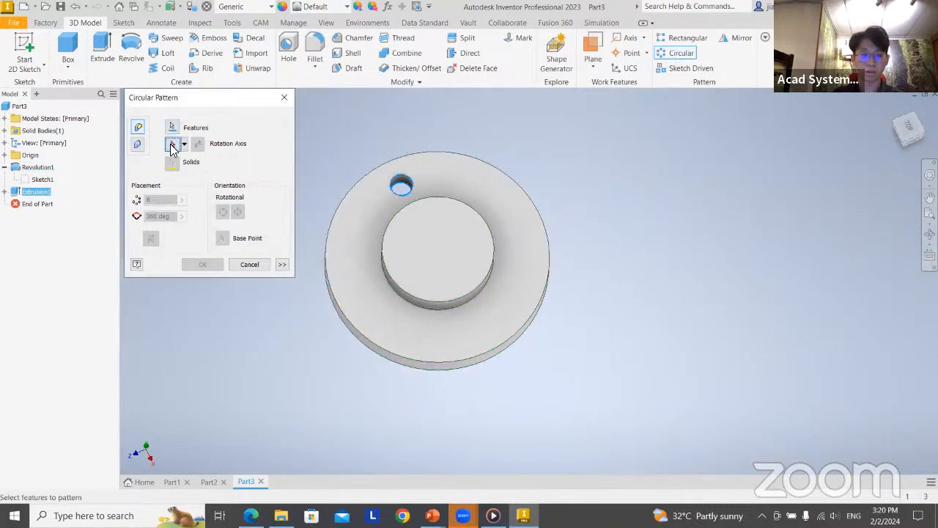
click(486, 229)
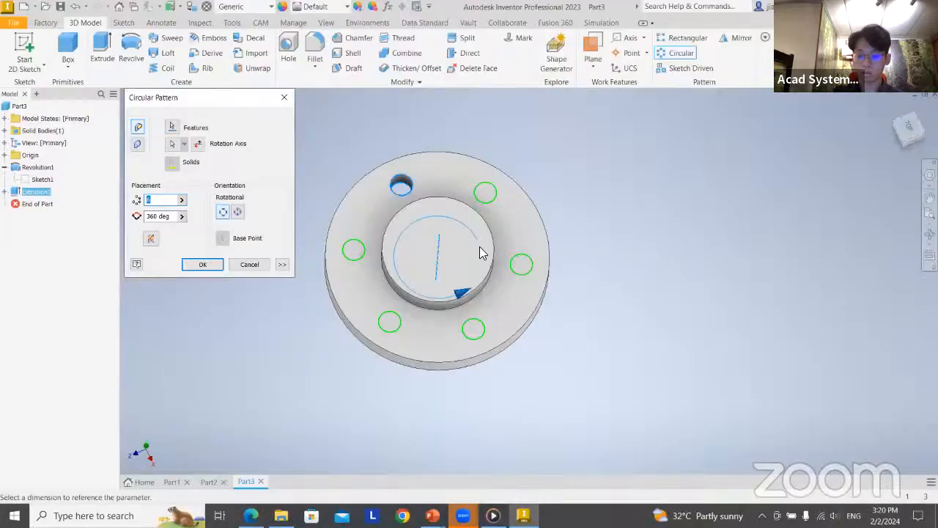
text(8)
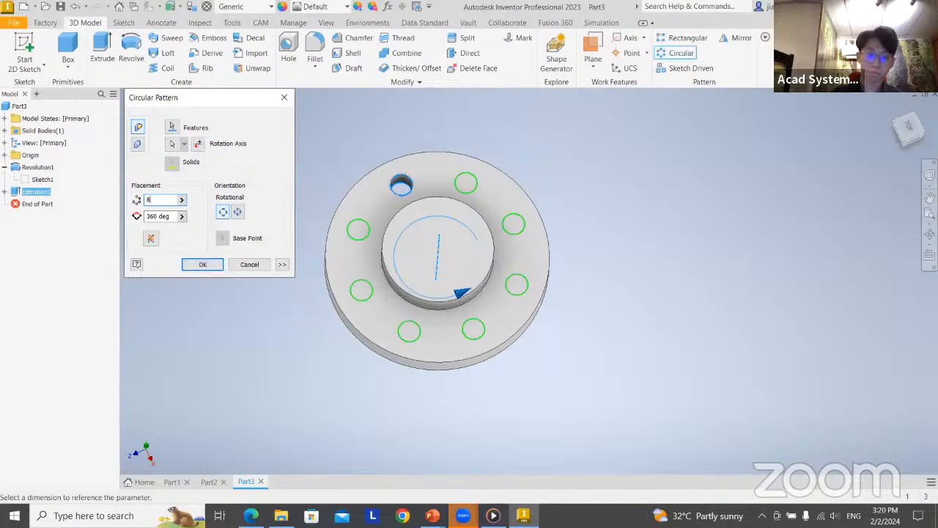
scroll(518, 264, down, 3)
scroll(517, 264, up, 7)
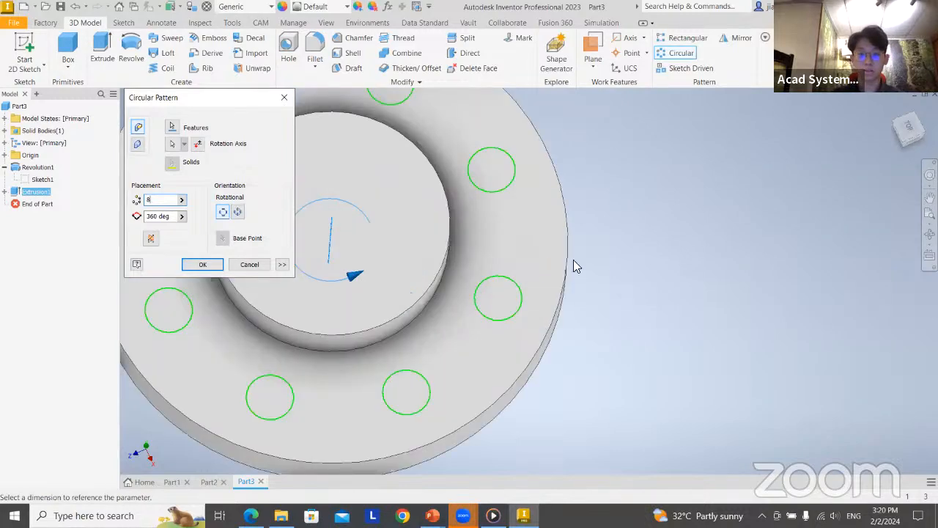
middle_drag(573, 259, 788, 307)
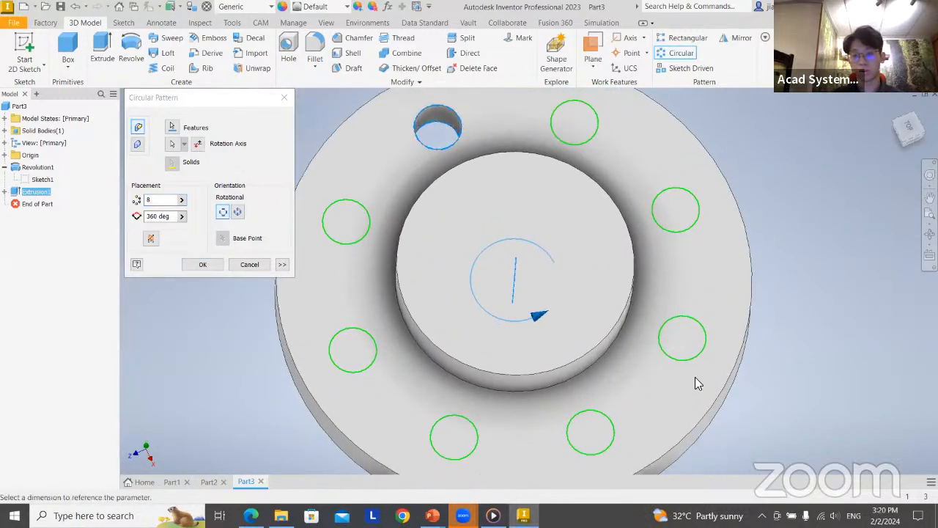
click(208, 267)
middle_drag(722, 337, 601, 308)
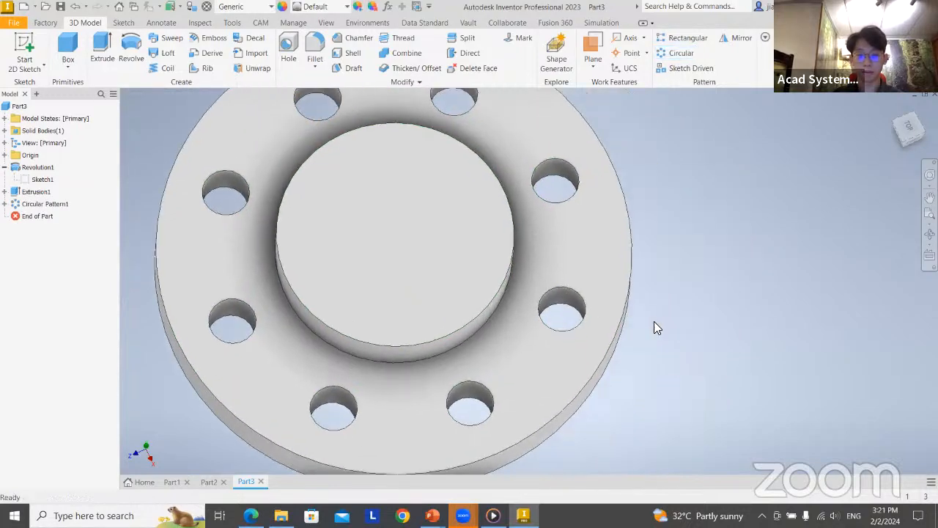
scroll(675, 321, down, 3)
scroll(677, 320, down, 3)
middle_drag(699, 320, 622, 303)
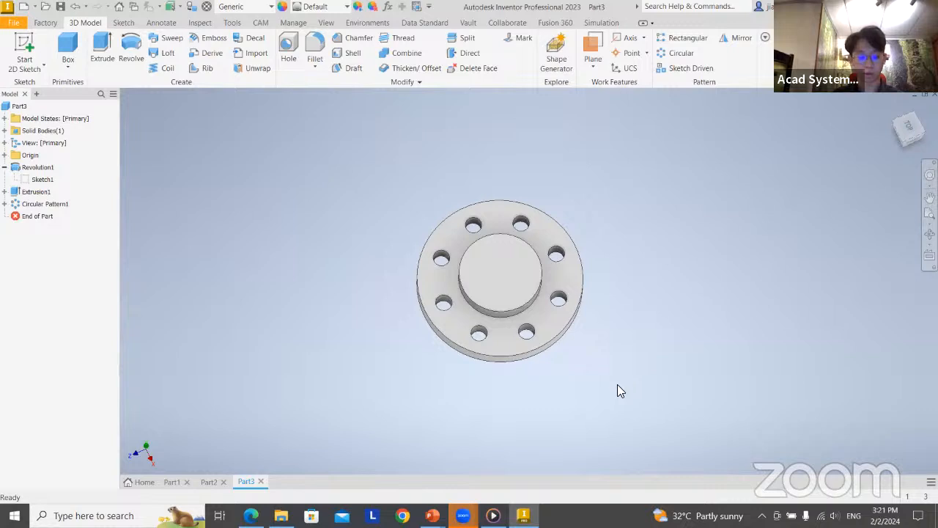
Advance the presentation from the Revolves slide to the Shell slide and create a new part in Inventor
shift+middle_drag(619, 387, 587, 378)
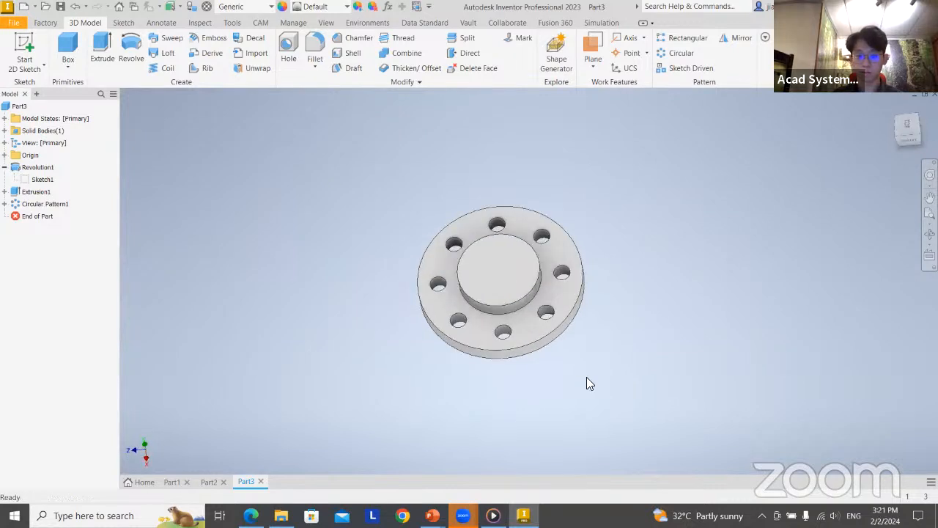
key(alt+Tab)
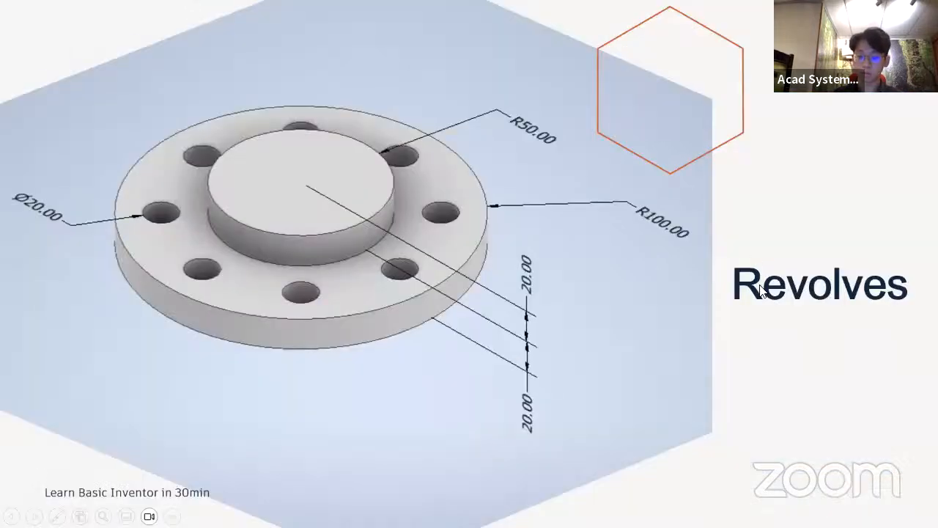
click(760, 285)
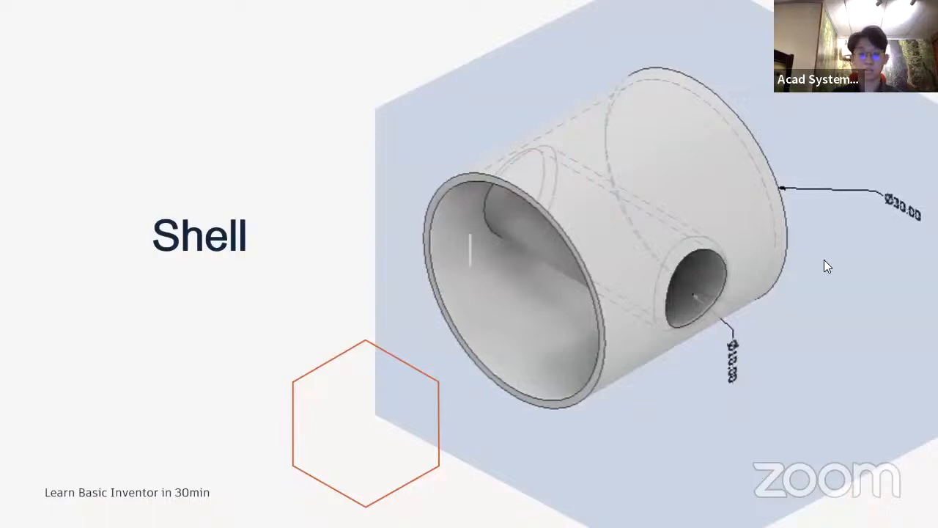
key(alt+Tab)
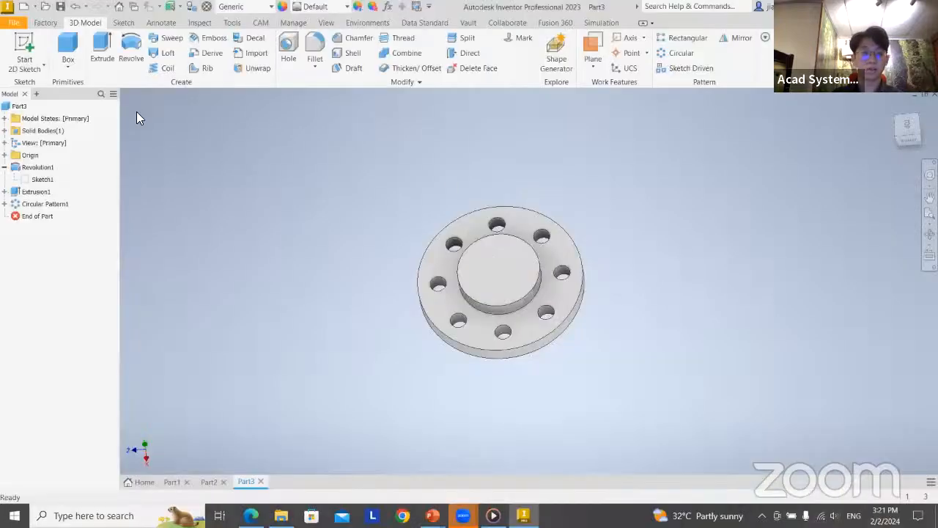
click(24, 6)
double_click(662, 184)
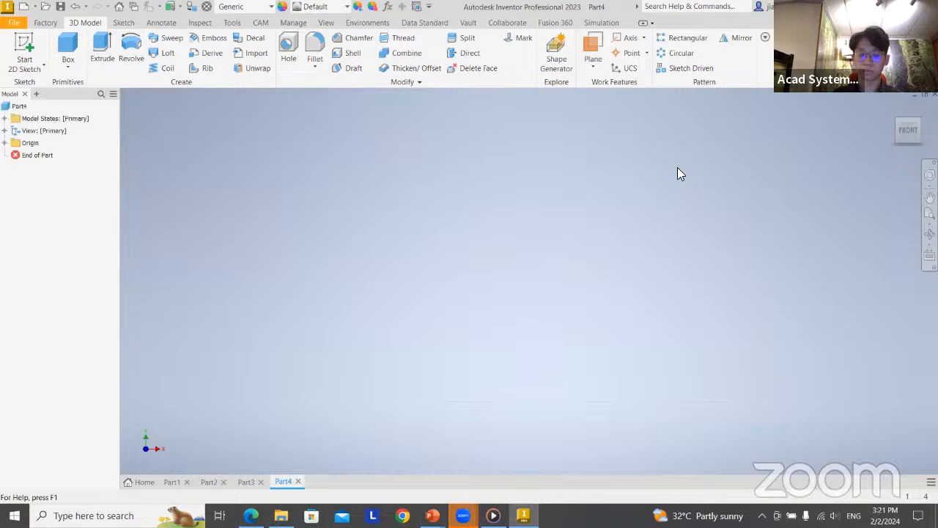
Check the cylinder and side hole dimensions on the Shell slide and return to the new part in Inventor
key(F2)
key(Escape)
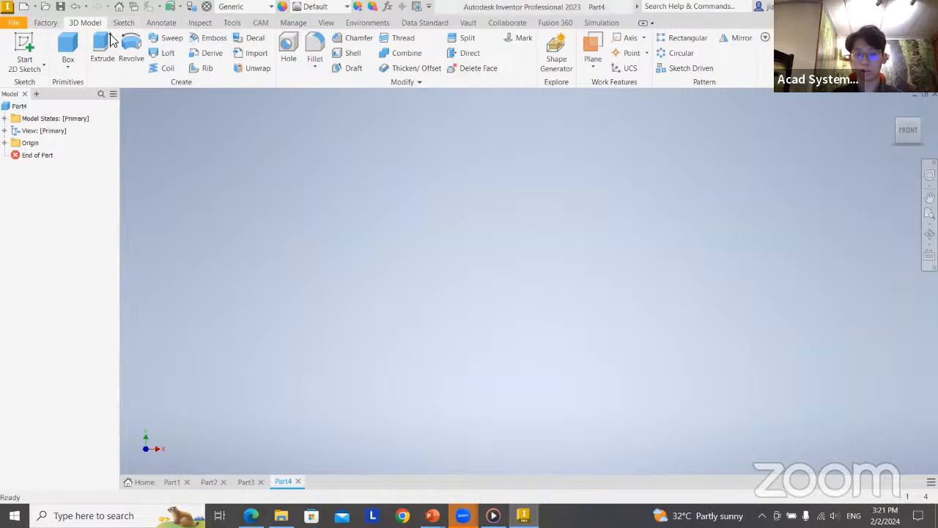
key(alt+Tab)
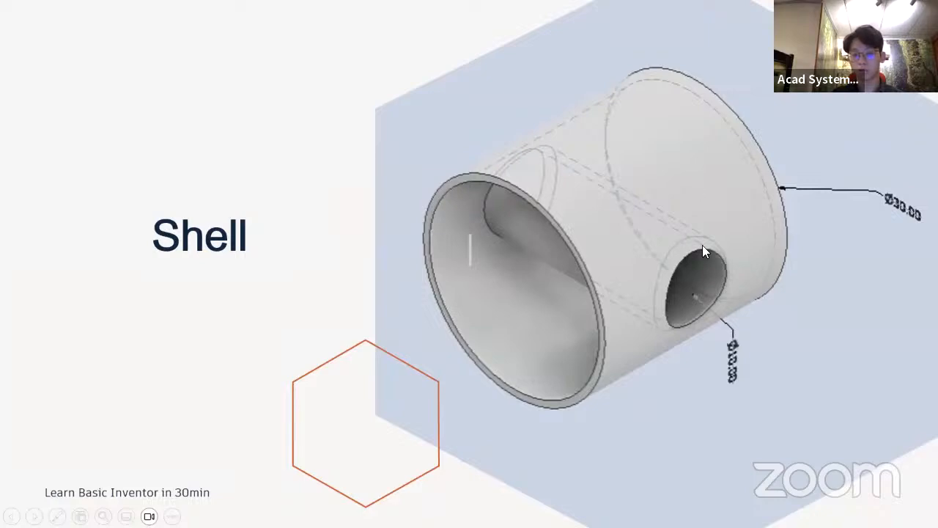
key(alt+Tab)
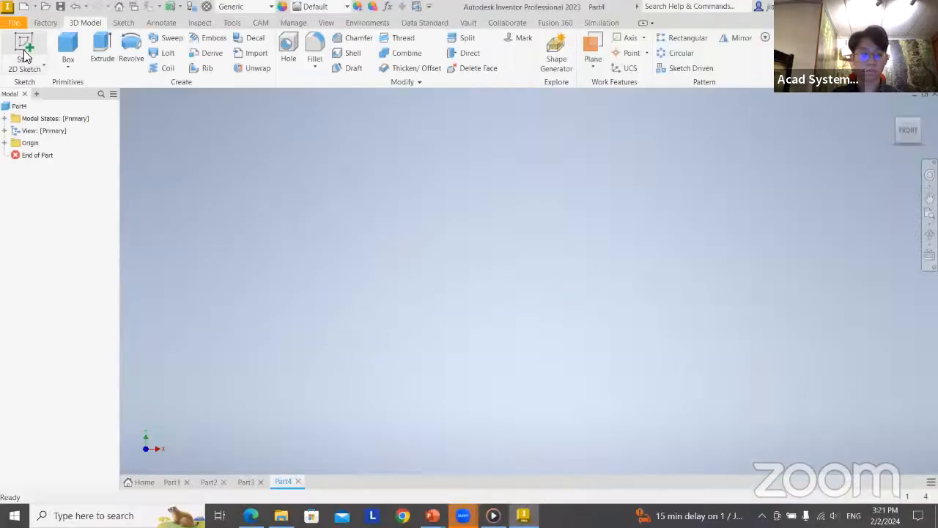
Sketch a circle of 15 mm radius centred on the origin on the XY plane and finish the sketch
click(24, 51)
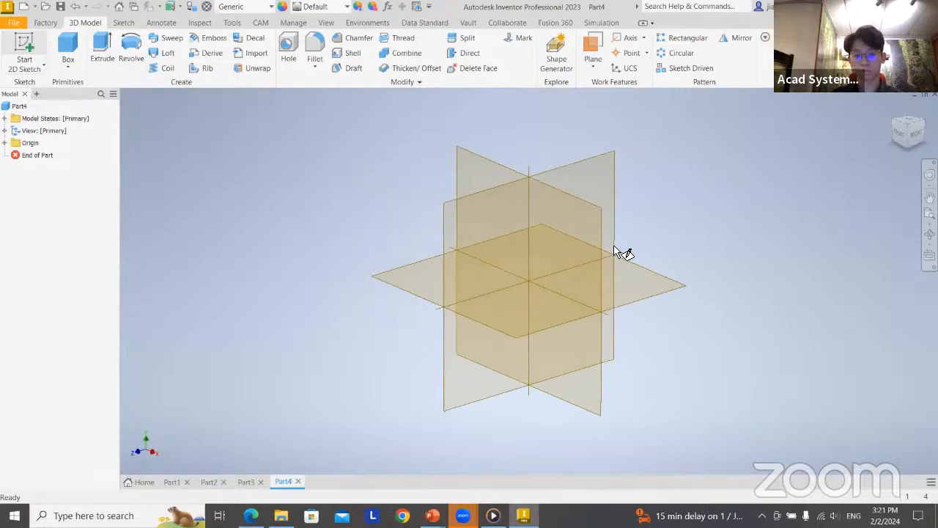
click(583, 247)
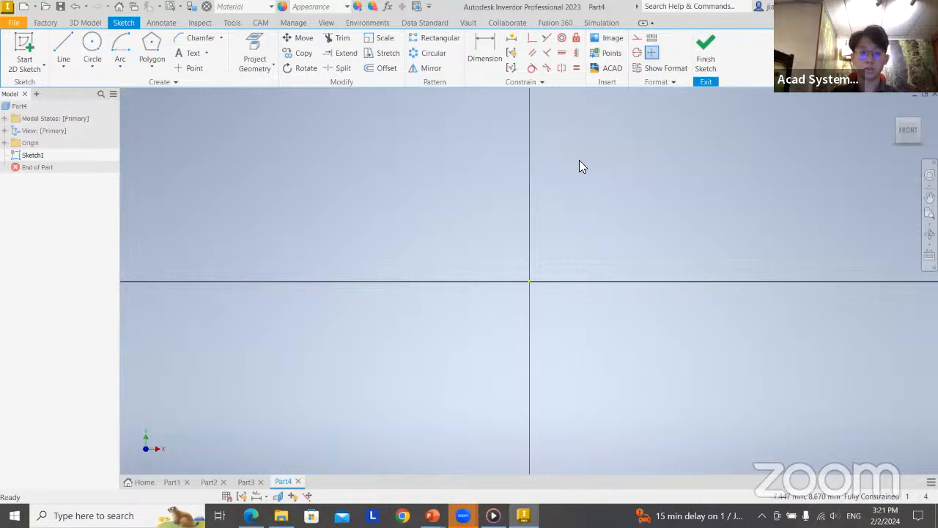
click(92, 45)
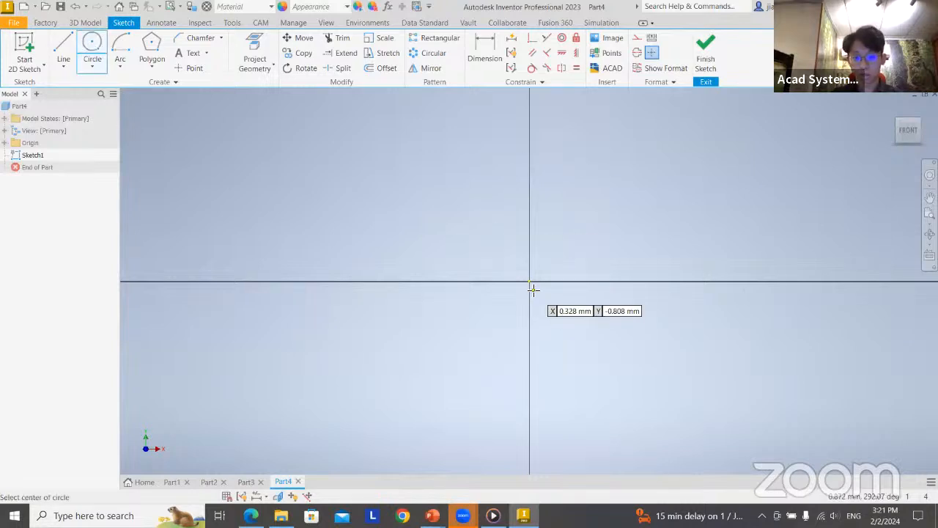
scroll(533, 291, up, 2)
scroll(533, 290, down, 4)
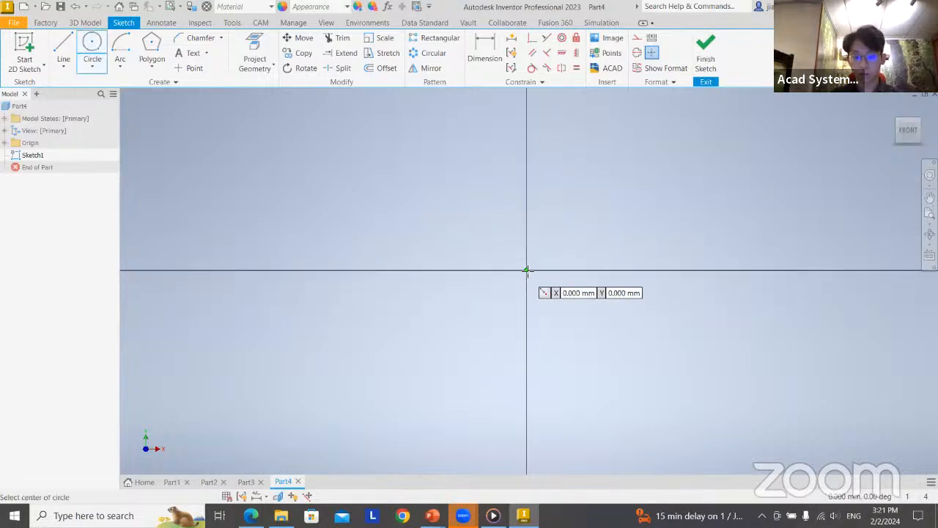
click(527, 271)
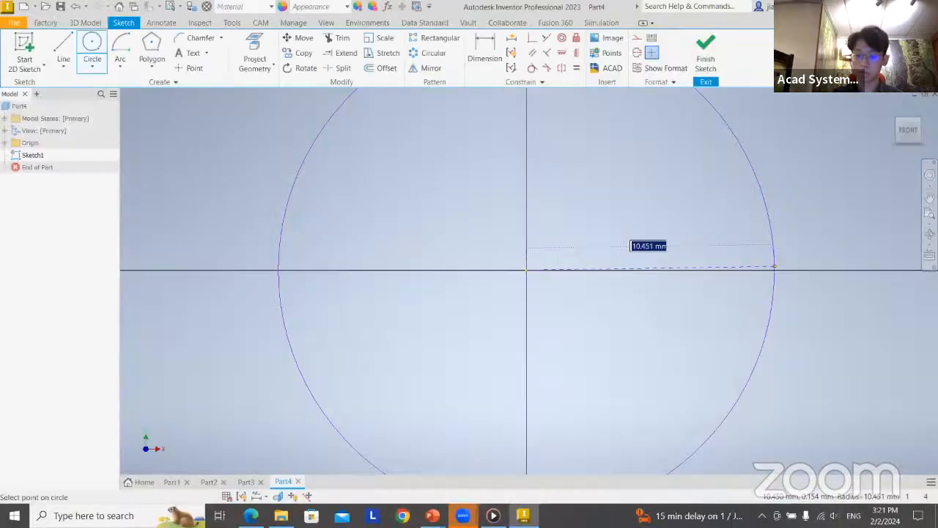
text(15)
key(Return)
scroll(779, 266, down, 5)
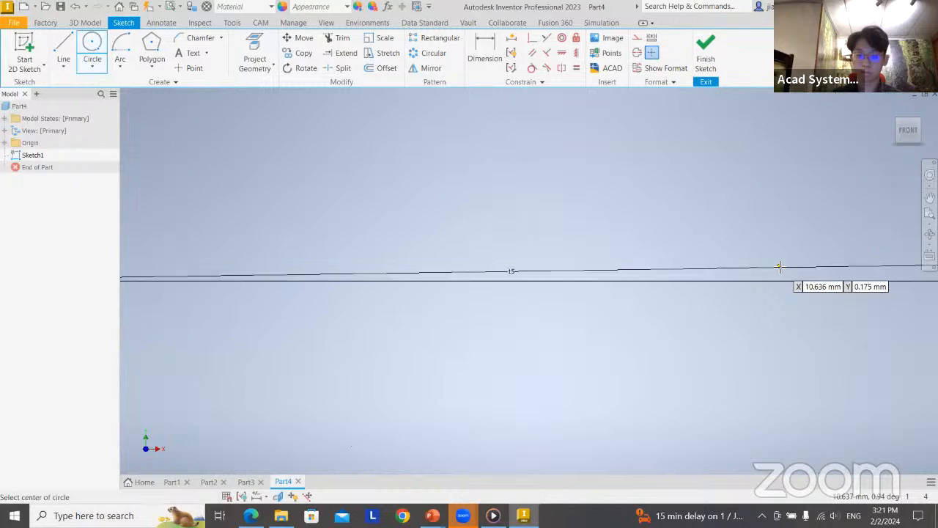
scroll(777, 266, up, 5)
mouse_move(775, 267)
middle_down()
mouse_move(570, 301)
mouse_move(583, 313)
middle_up()
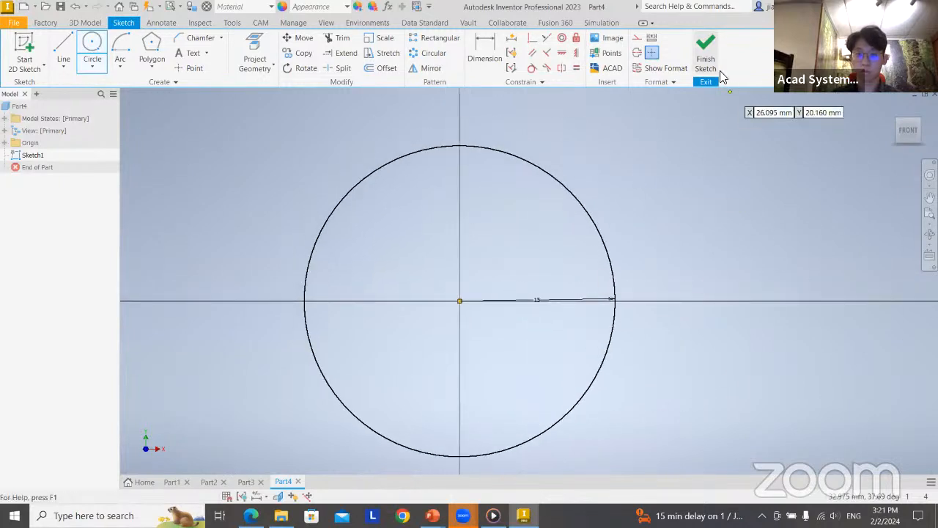
click(720, 73)
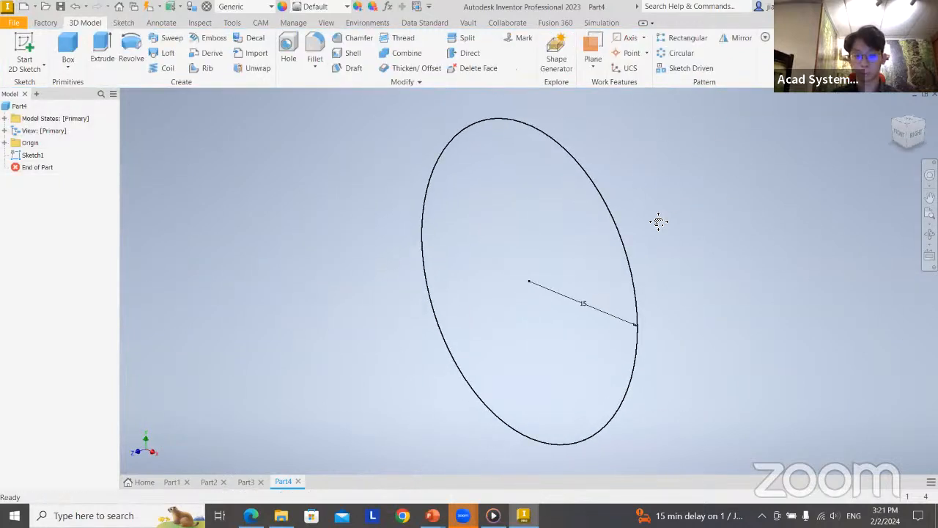
Extrude the circle 30 mm symmetrically about its sketch plane to form a solid cylinder
scroll(595, 220, down, 3)
scroll(598, 220, up, 3)
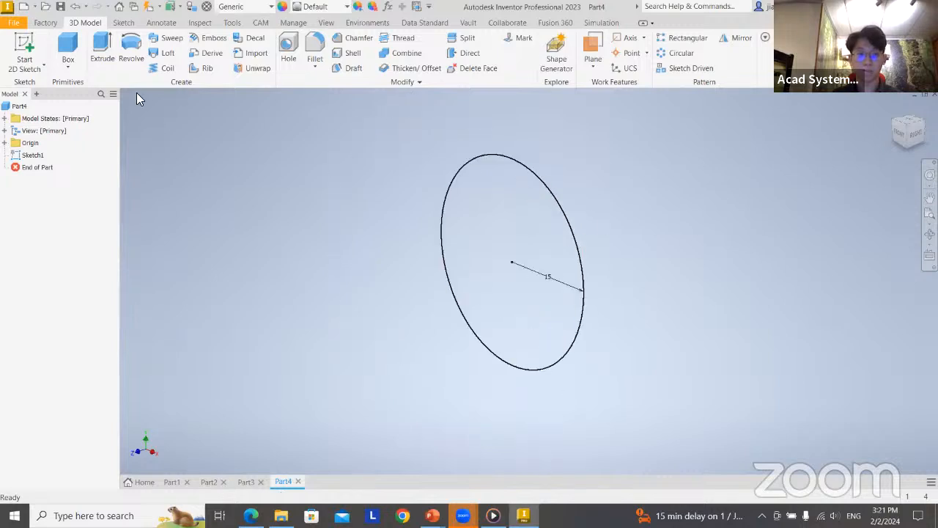
click(93, 54)
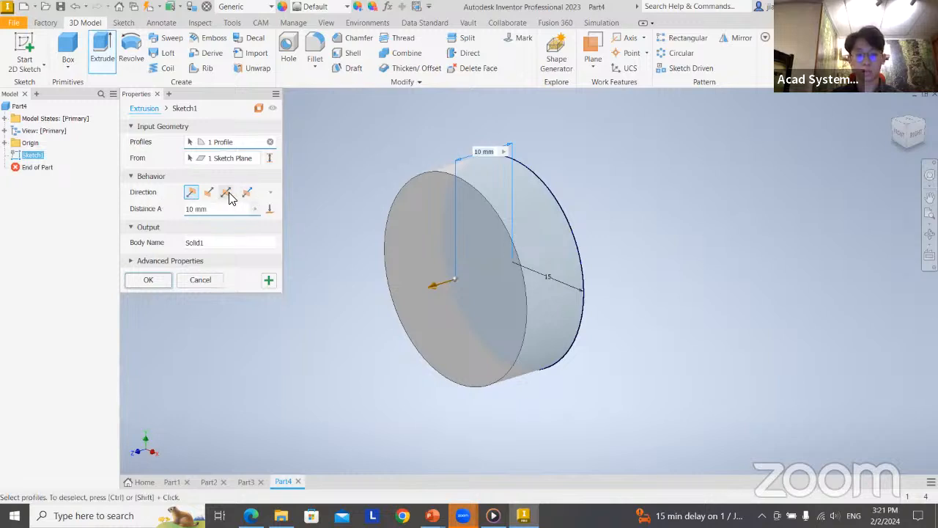
click(226, 193)
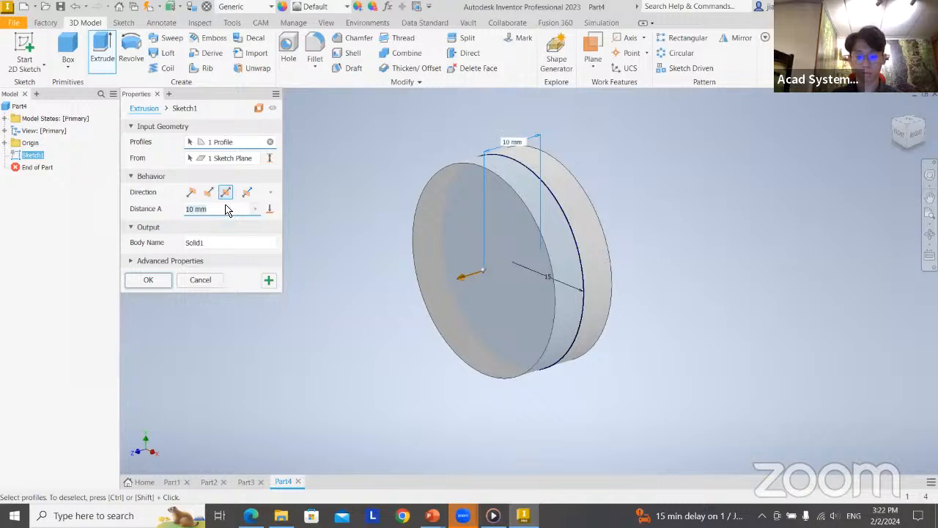
triple_click(226, 210)
text(30)
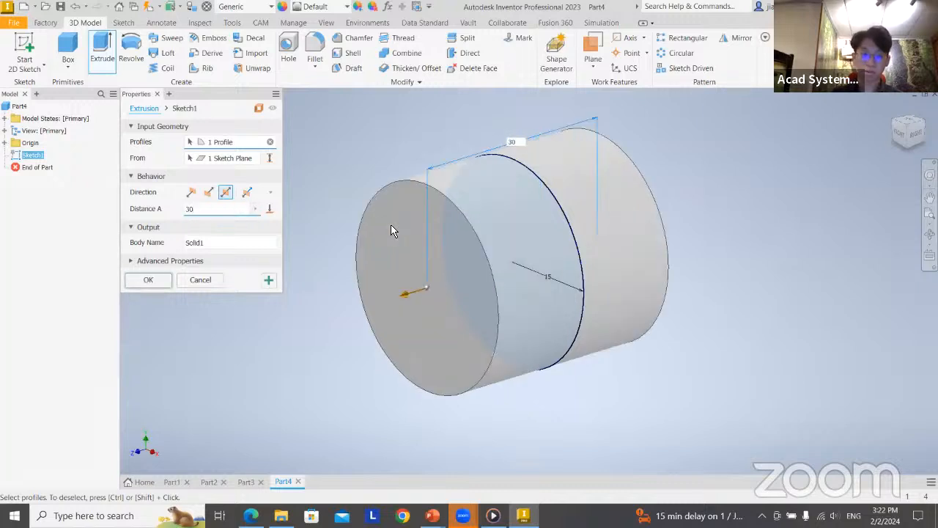
click(146, 280)
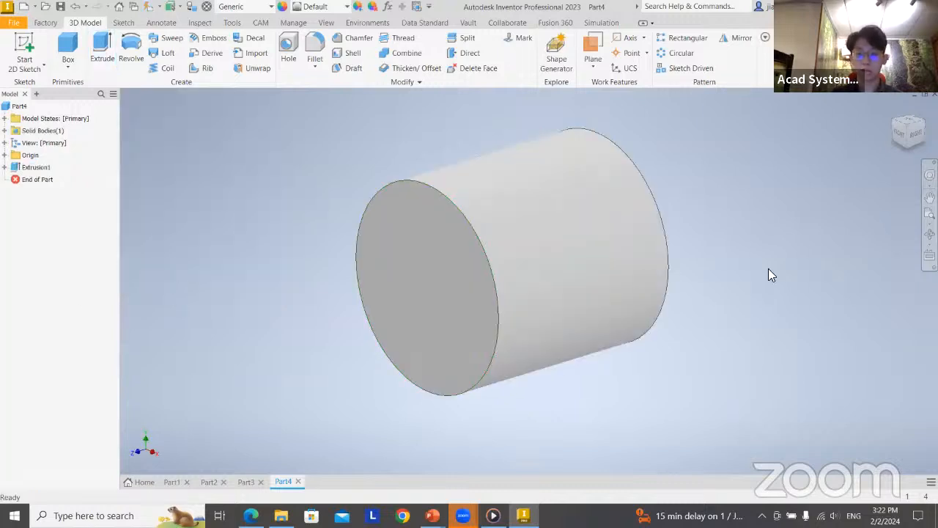
Start a sketch on the YZ origin plane running lengthwise through the cylinder
shift+middle_drag(766, 272, 663, 251)
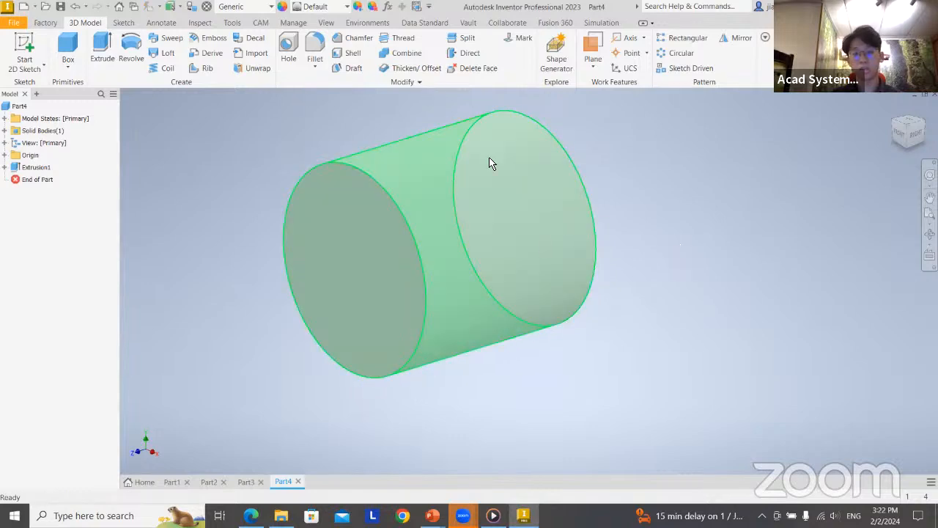
click(420, 226)
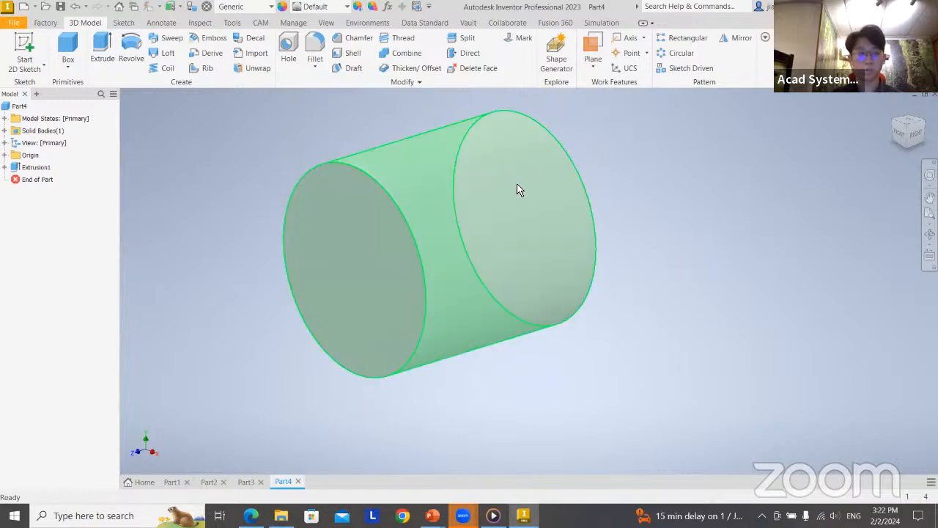
click(24, 47)
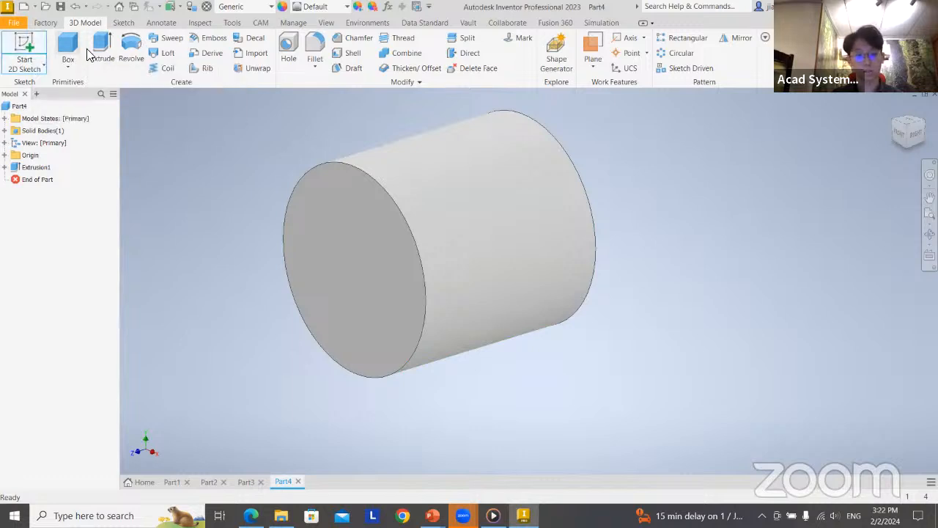
click(5, 155)
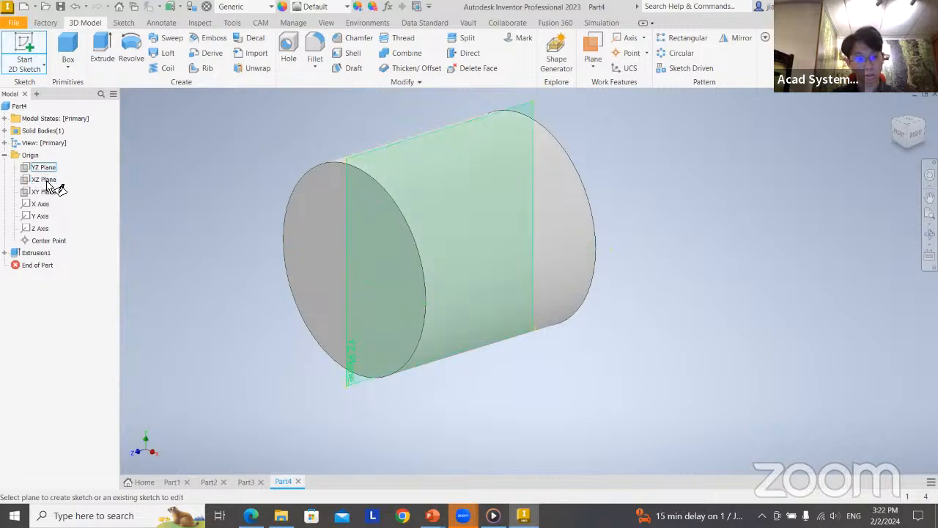
click(47, 183)
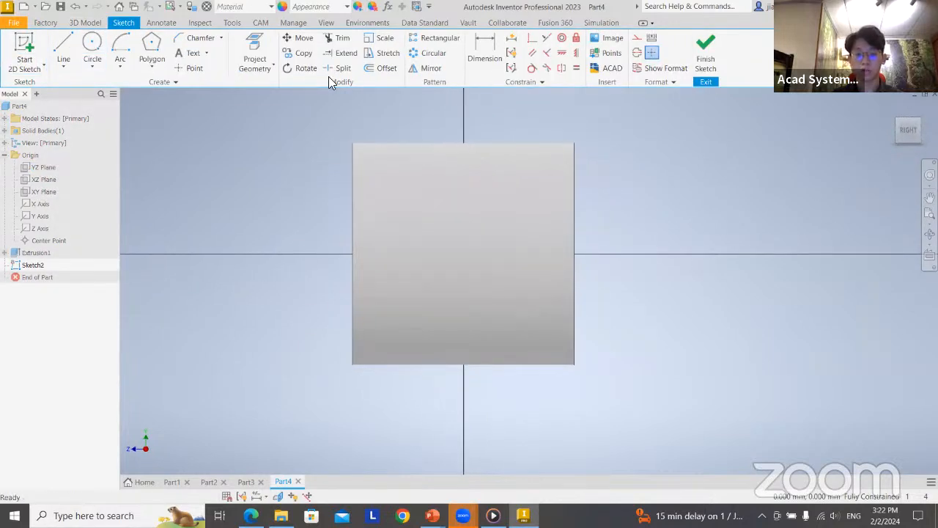
Begin a circle centred on the origin and change the visual style to wireframe to see inside the cylinder
click(92, 45)
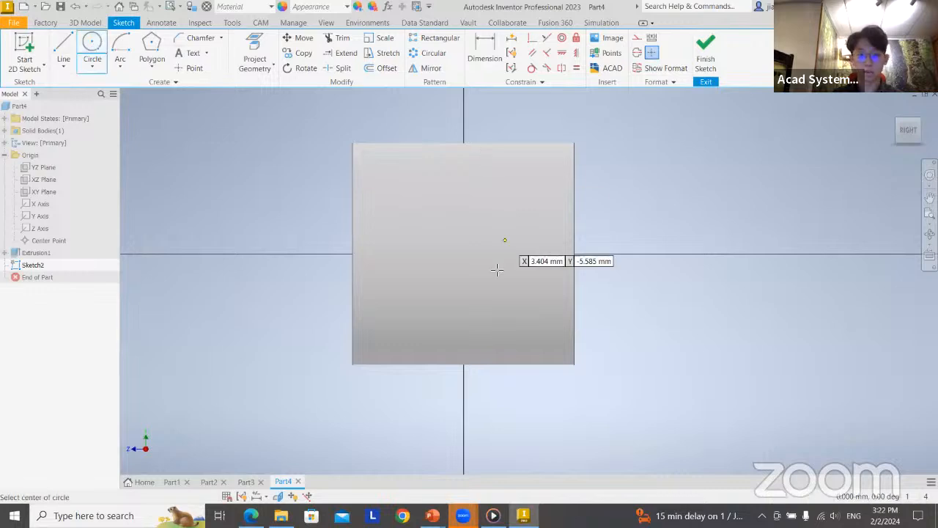
click(463, 254)
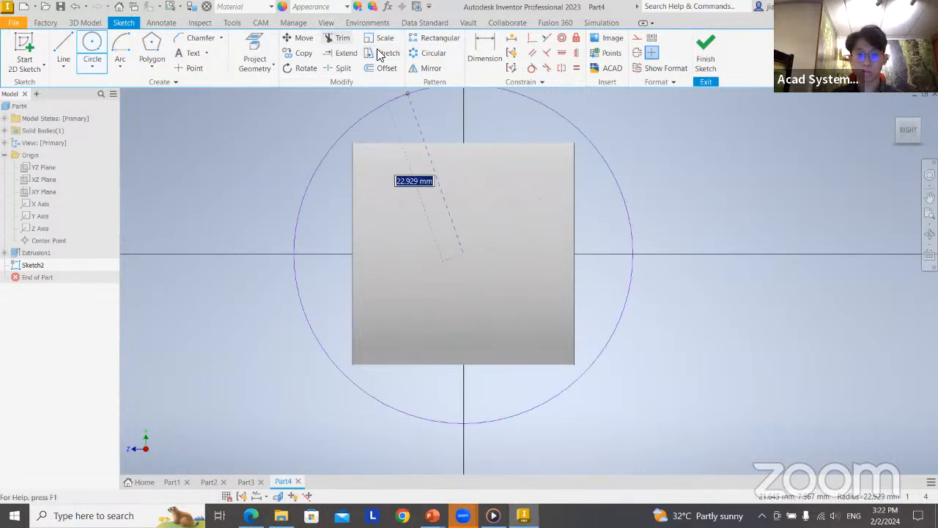
click(326, 23)
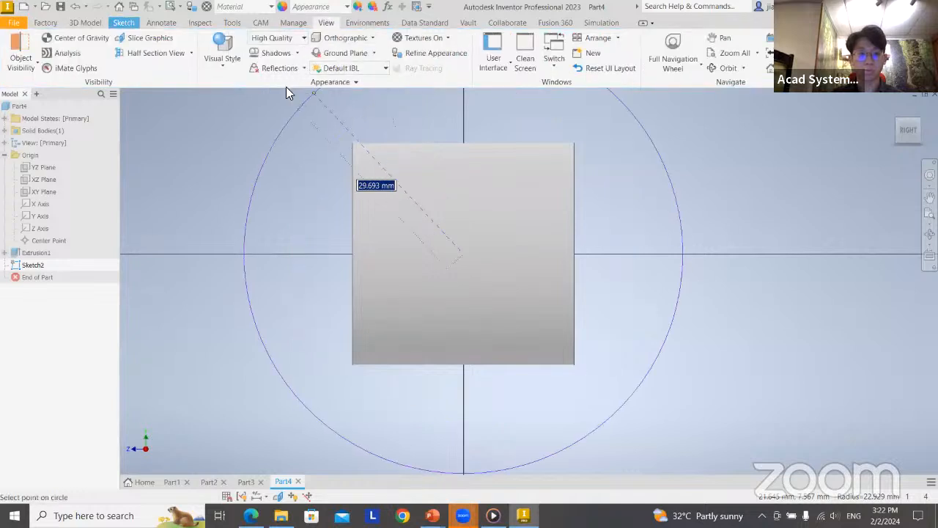
click(223, 63)
click(295, 189)
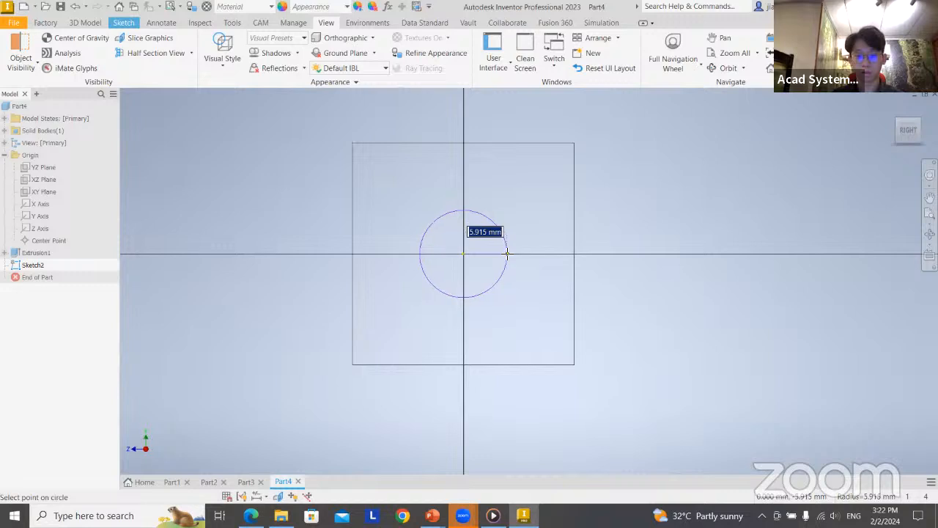
After checking the side hole's diameter on the Shell slide, give the origin-centred circle a 5 mm radius
scroll(475, 254, up, 4)
scroll(475, 254, down, 5)
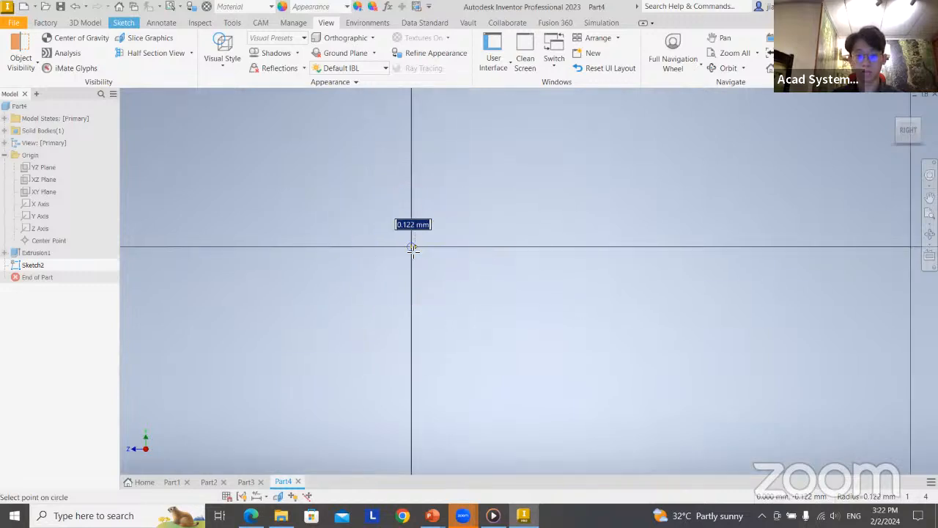
scroll(454, 243, up, 3)
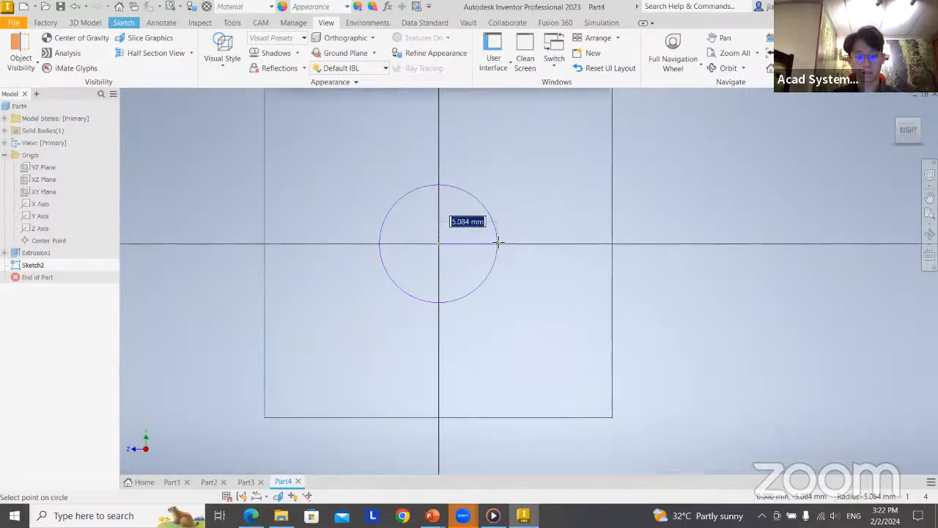
key(alt+Tab)
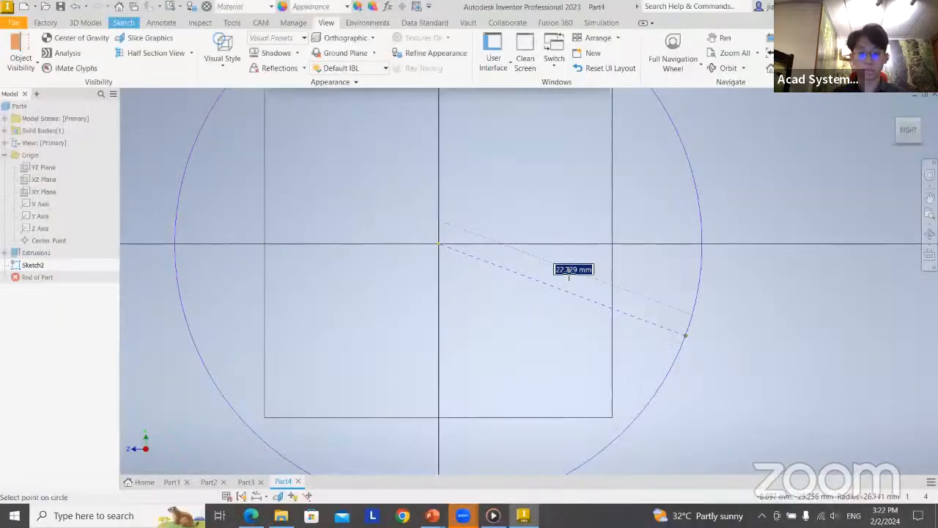
key(alt+Tab)
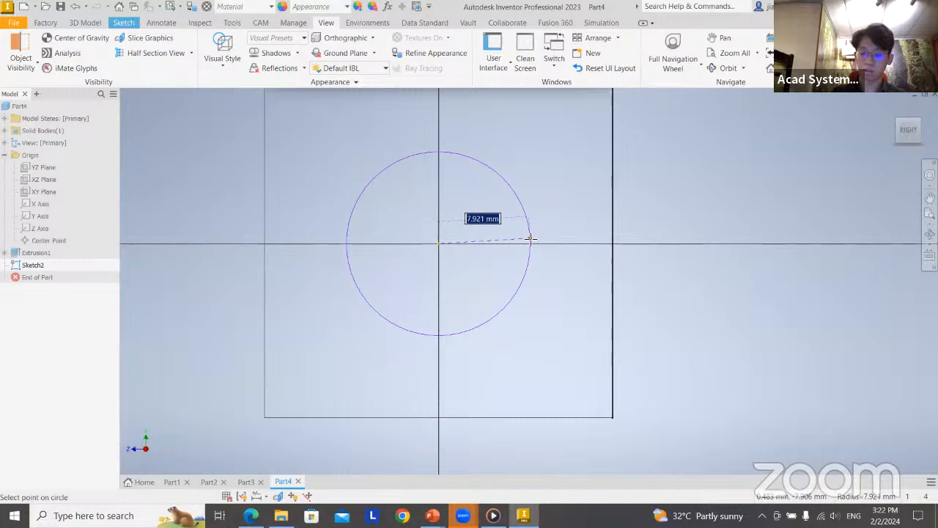
text(5)
key(Return)
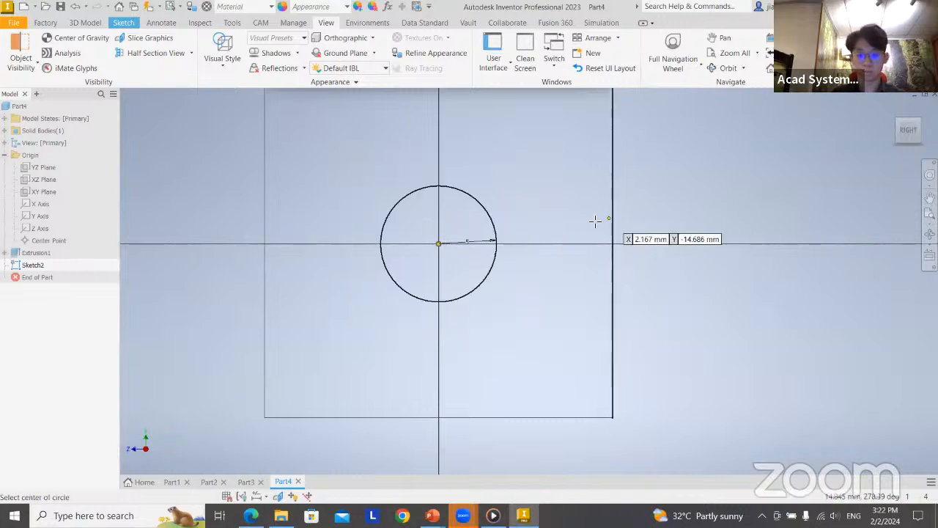
Finish the circle sketch and extrude it as a 30 mm symmetric cut to make the cross hole through the cylinder
mouse_move(640, 218)
middle_down()
mouse_move(642, 281)
mouse_move(553, 259)
mouse_move(439, 253)
middle_up()
scroll(686, 269, down, 3)
scroll(684, 269, up, 7)
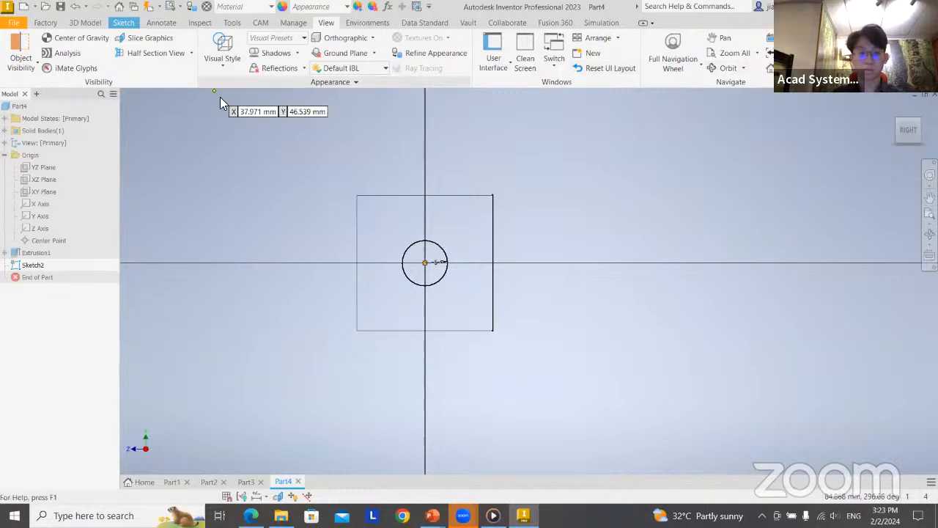
click(125, 22)
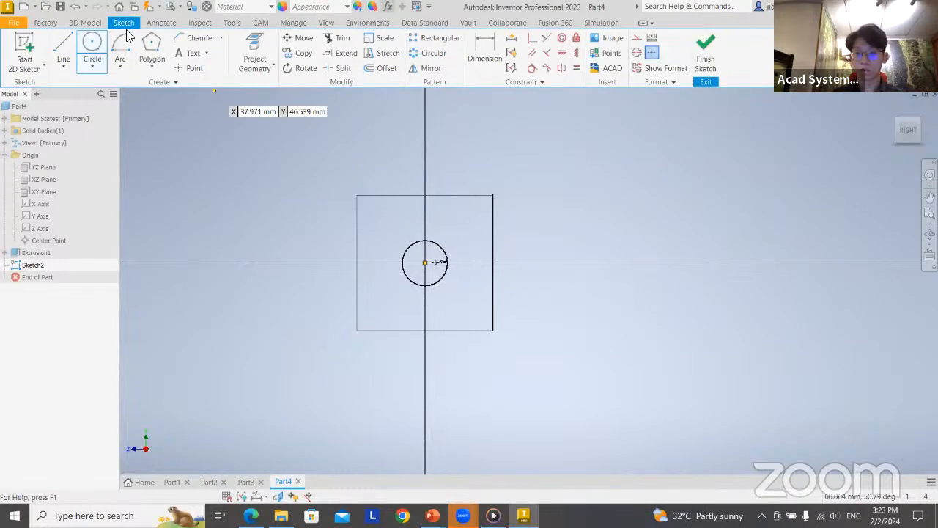
click(705, 51)
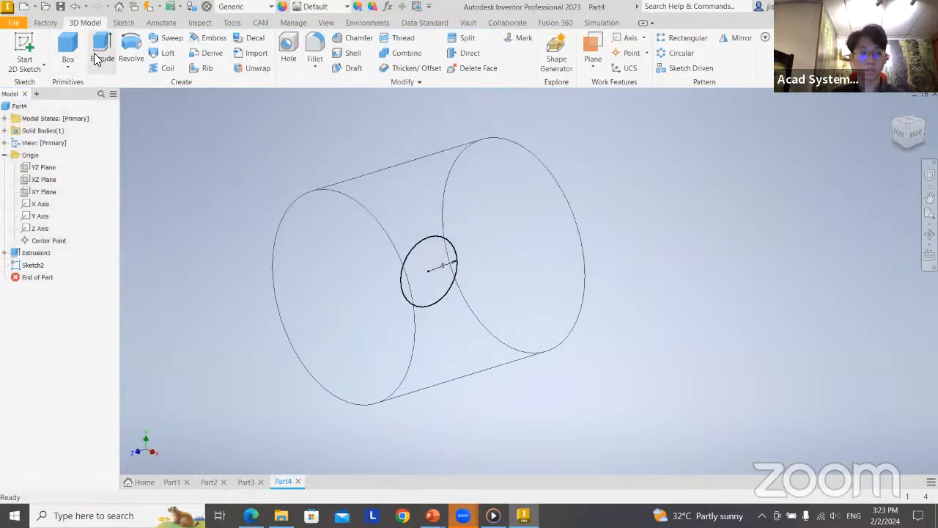
click(96, 58)
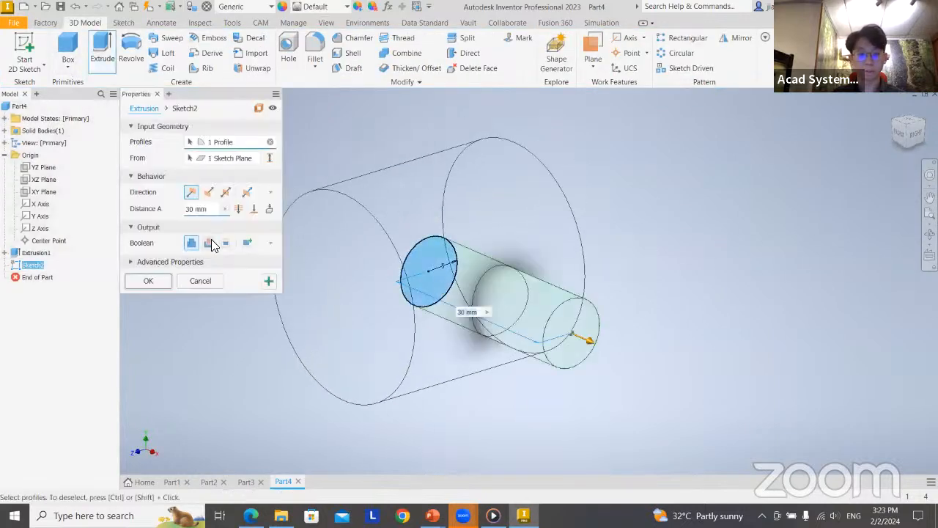
click(210, 242)
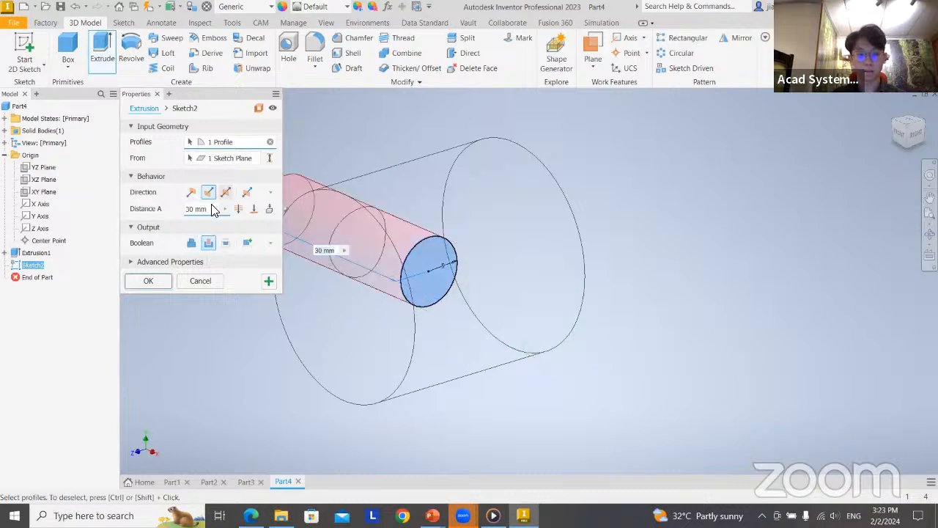
click(227, 192)
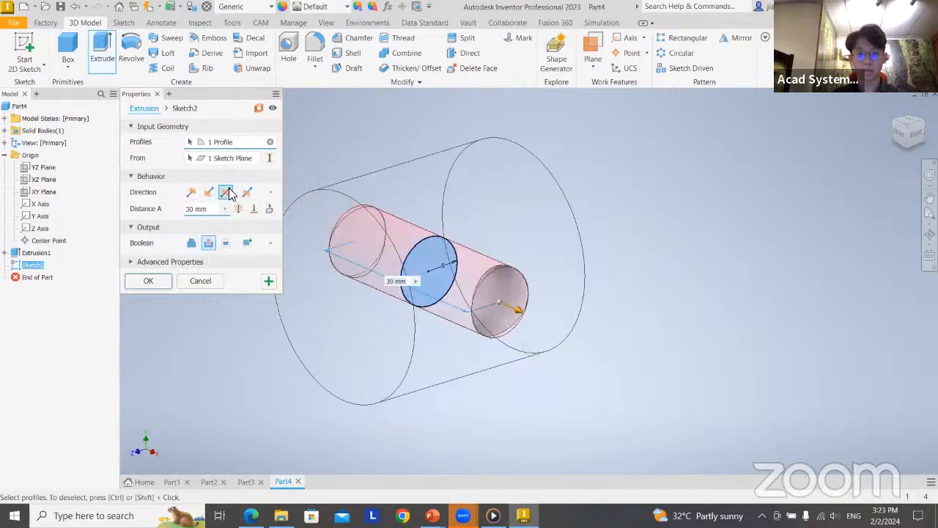
click(150, 282)
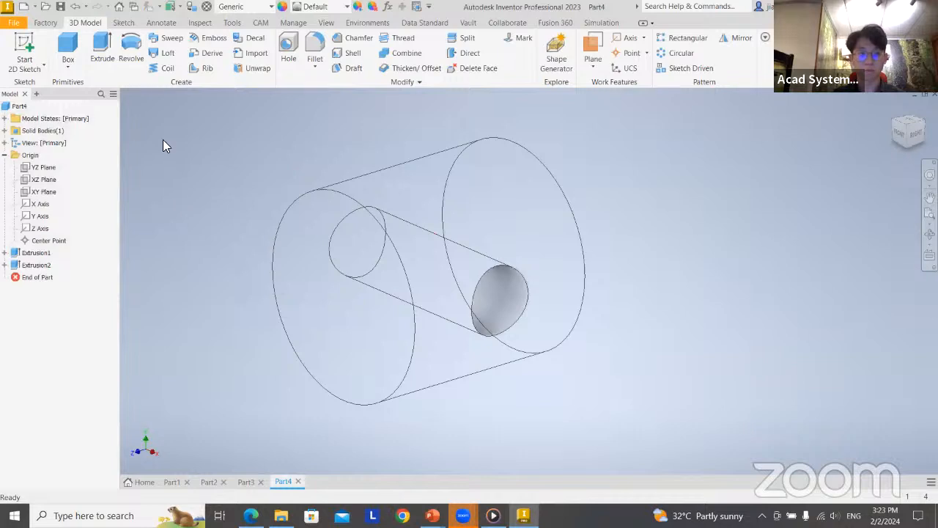
Shell the cylinder with a 1 mm wall thickness, removing its front end face
middle_drag(597, 257, 631, 239)
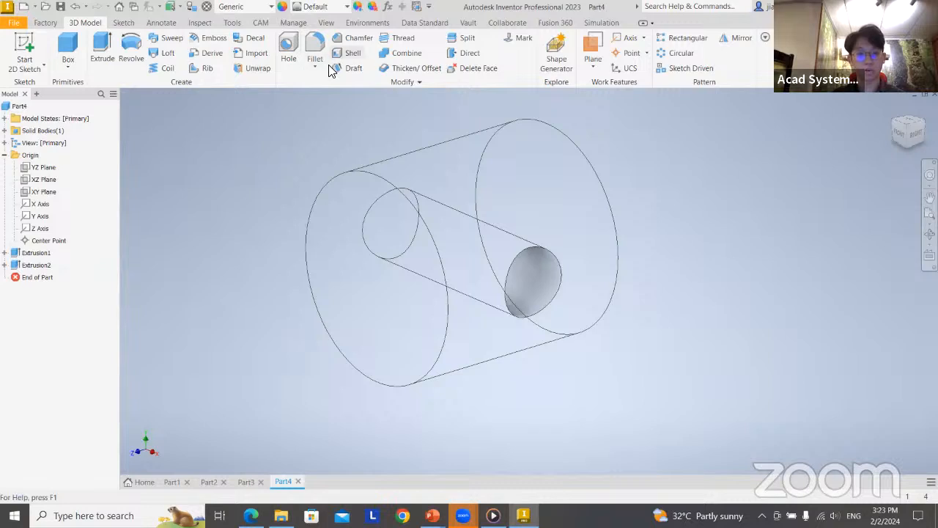
click(353, 53)
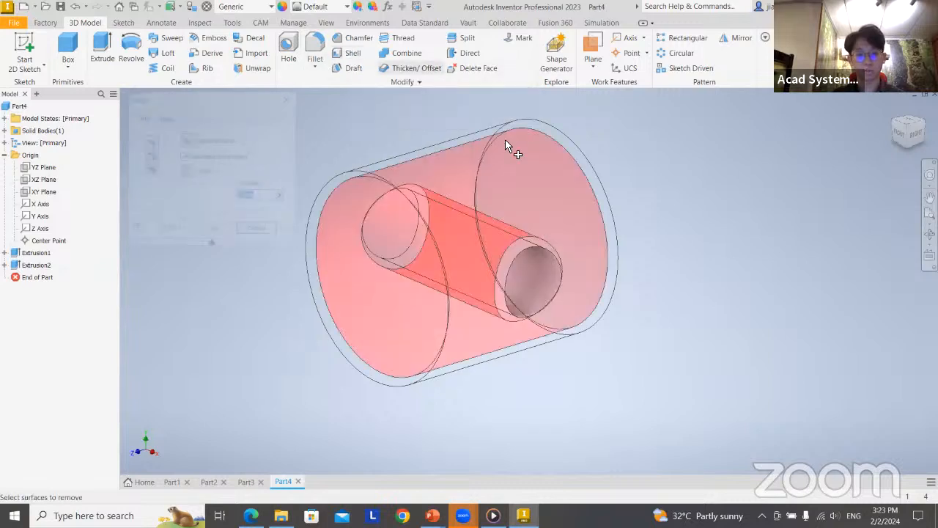
click(386, 269)
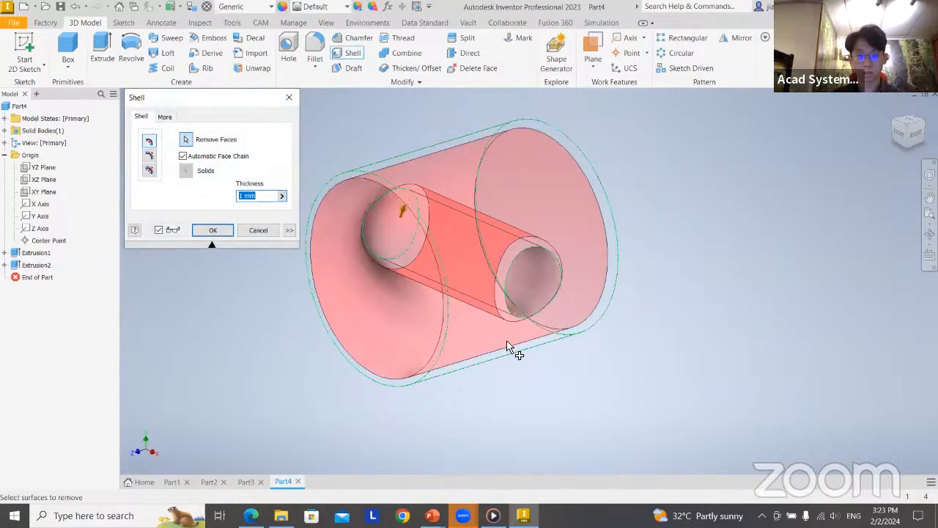
shift+middle_drag(500, 389, 518, 382)
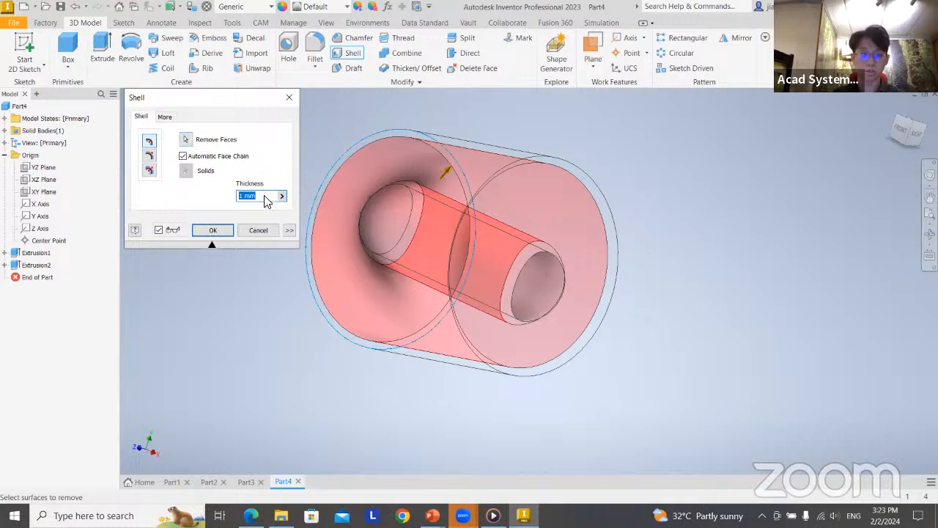
text(2)
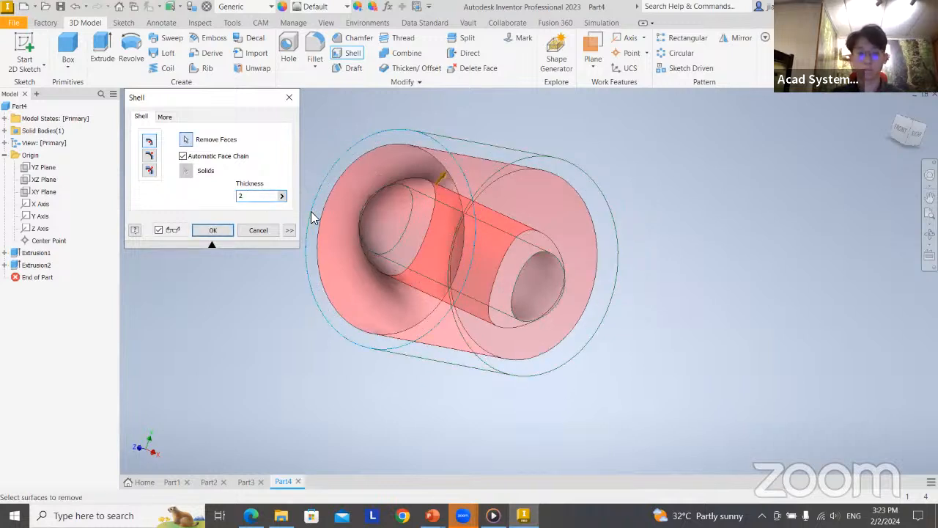
key(BackSpace)
text(1)
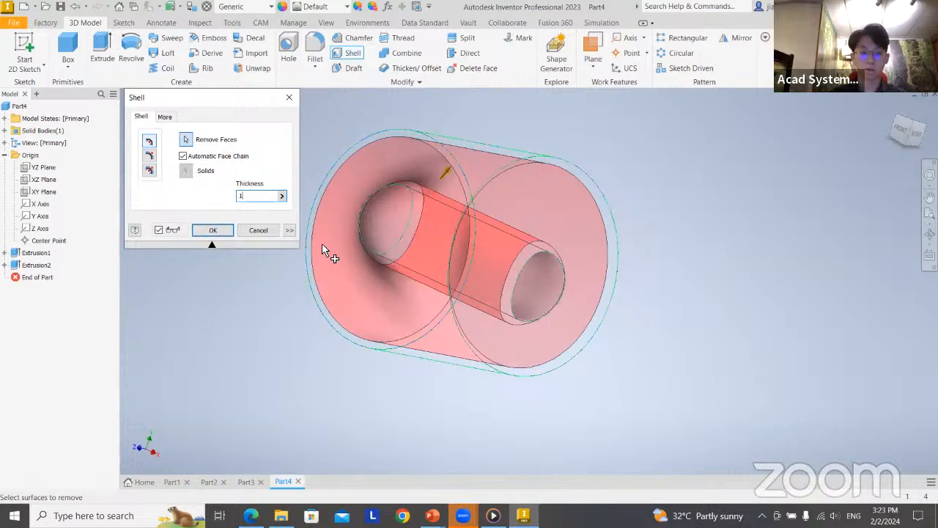
click(217, 228)
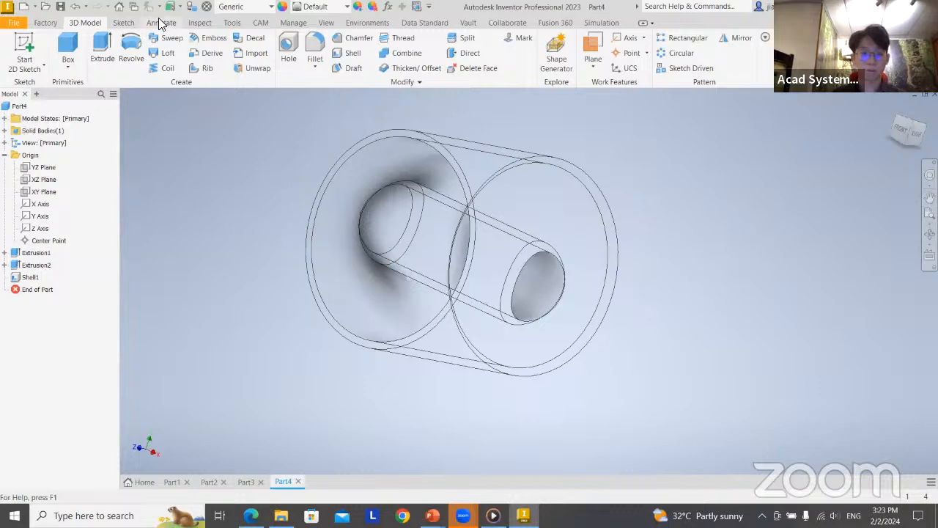
Change the visual style from wireframe back to shaded and inspect the hollow cylinder with its cross hole
mouse_move(618, 358)
shift+middle_down()
mouse_move(603, 337)
mouse_move(609, 327)
shift+middle_up()
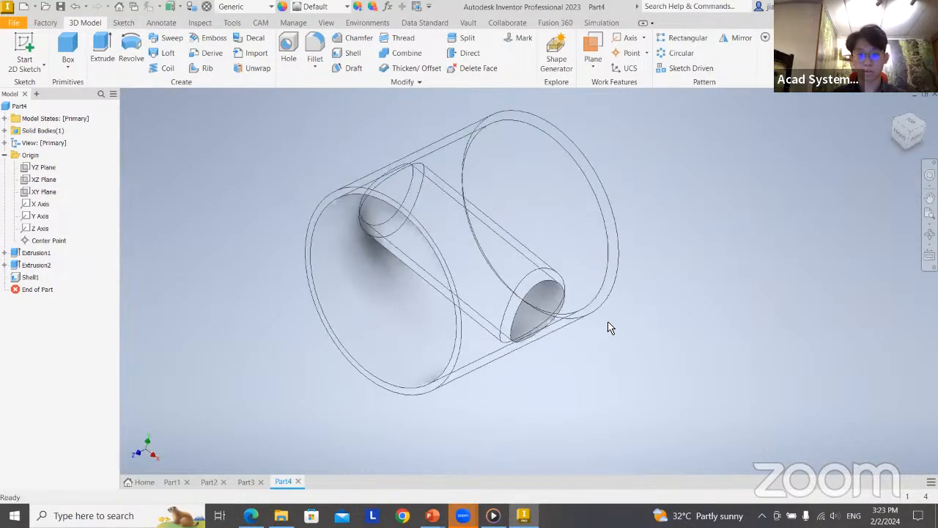
click(162, 24)
click(85, 23)
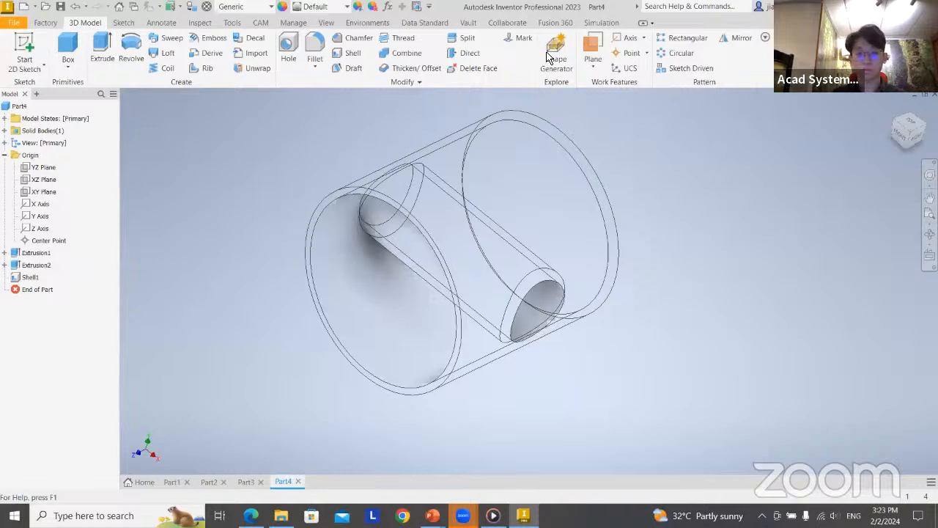
click(326, 23)
click(222, 55)
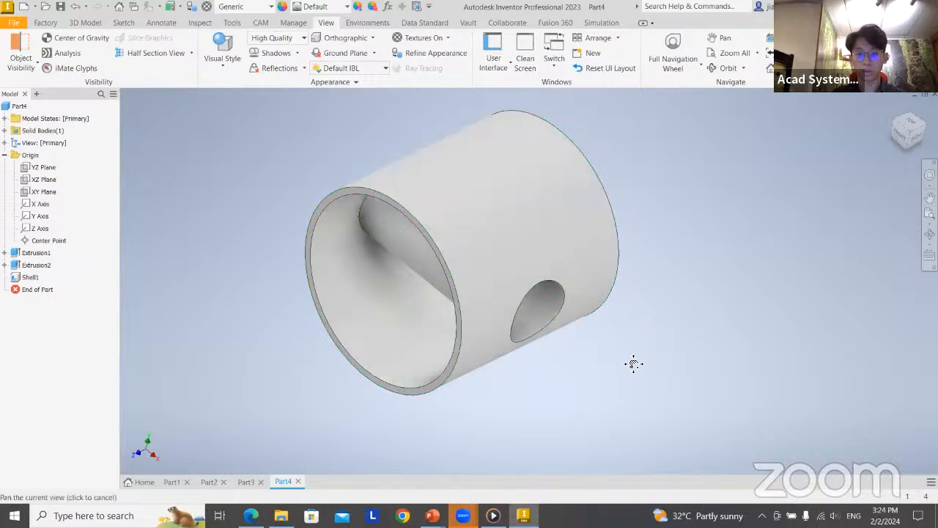
middle_drag(632, 362, 565, 363)
shift+middle_drag(637, 340, 692, 390)
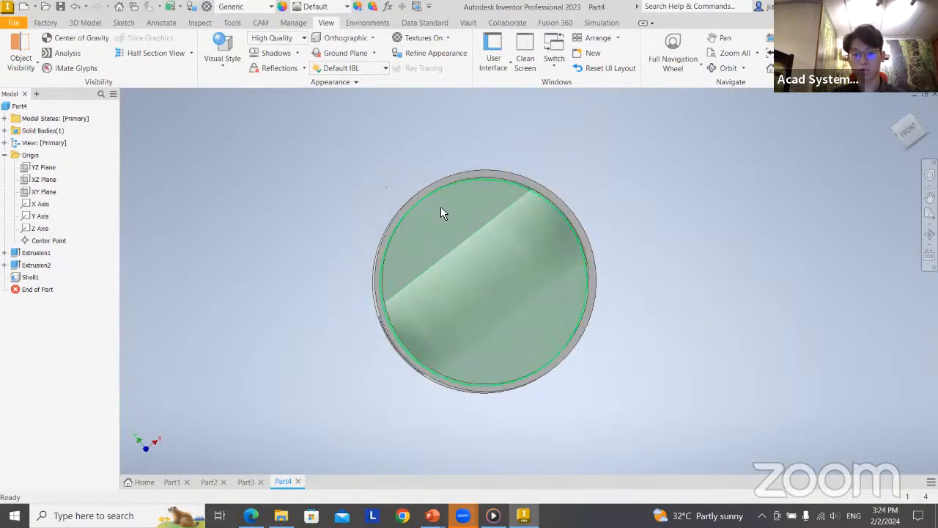
Compare the part with the Shell slide in the presentation and advance to the Sweep and Loft slide before returning to Inventor
key(super+Tab)
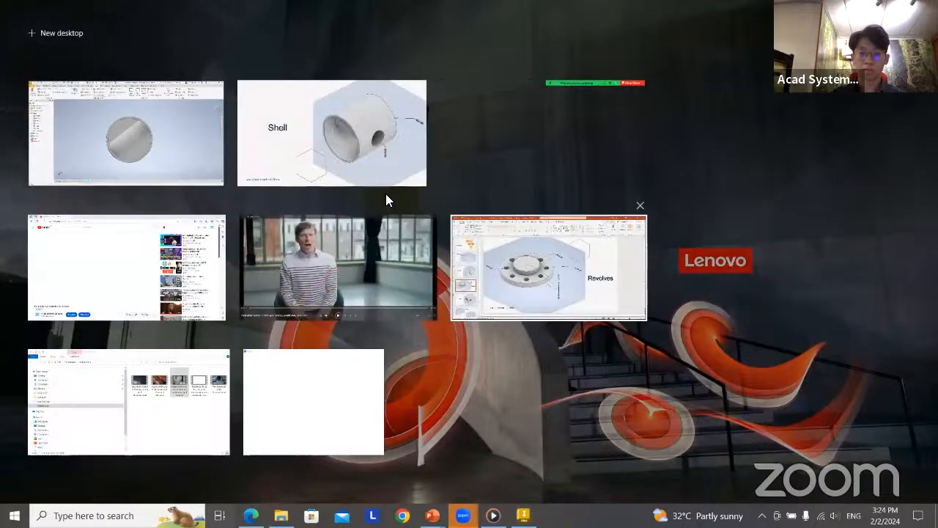
click(318, 108)
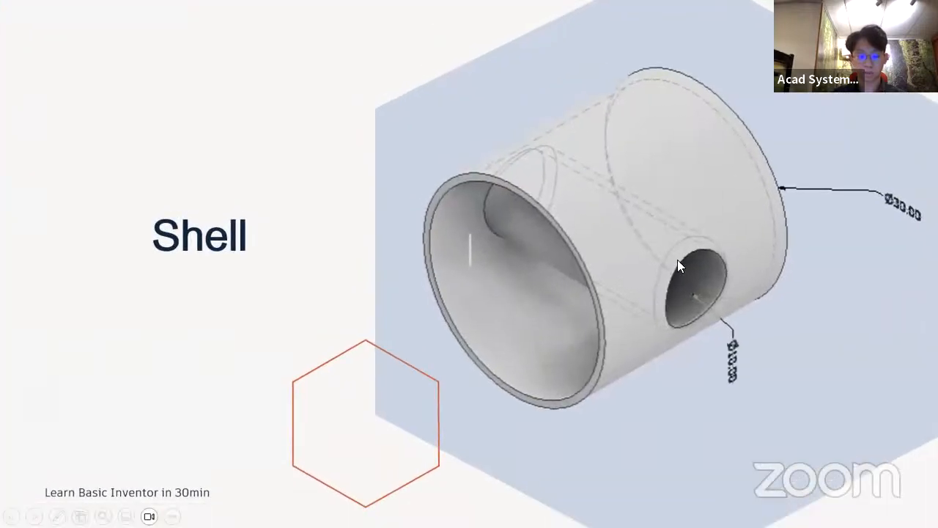
click(501, 258)
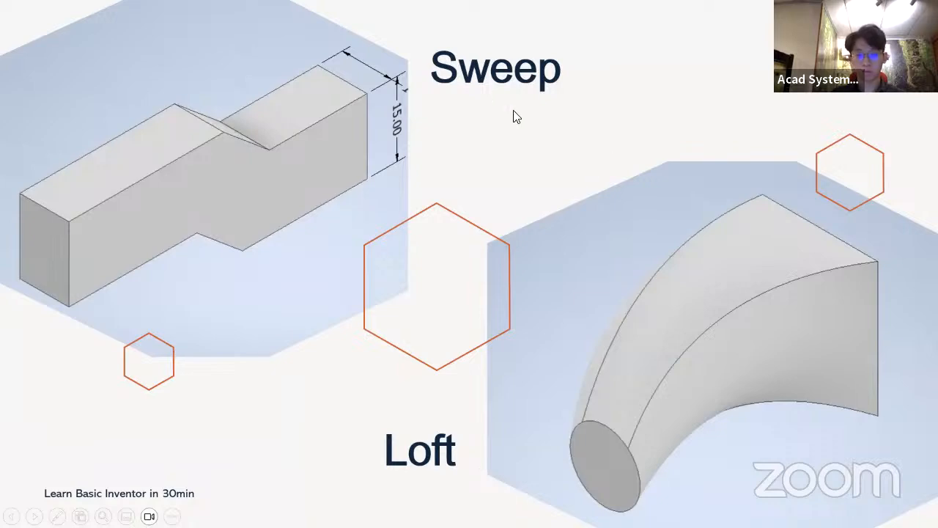
key(super+Tab)
click(345, 171)
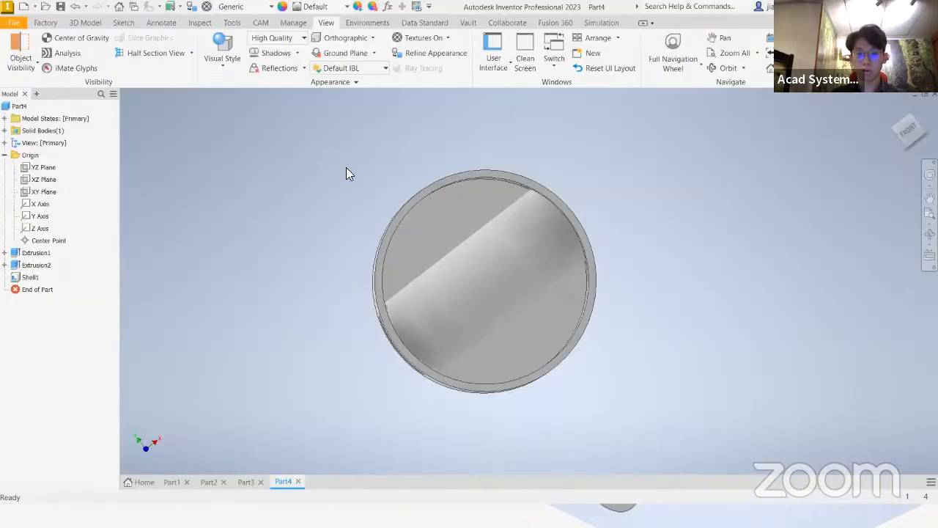
Create a new part from the metric Standard (mm).ipt template
click(41, 9)
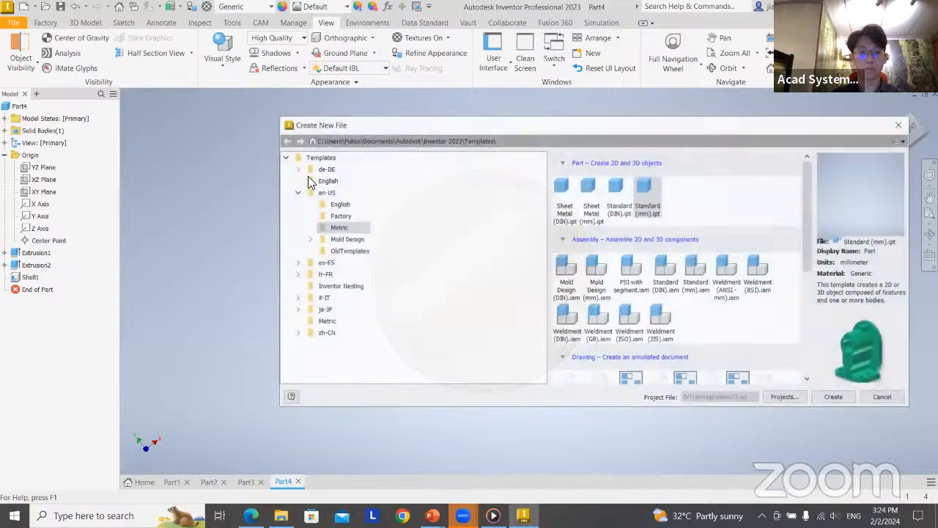
double_click(634, 198)
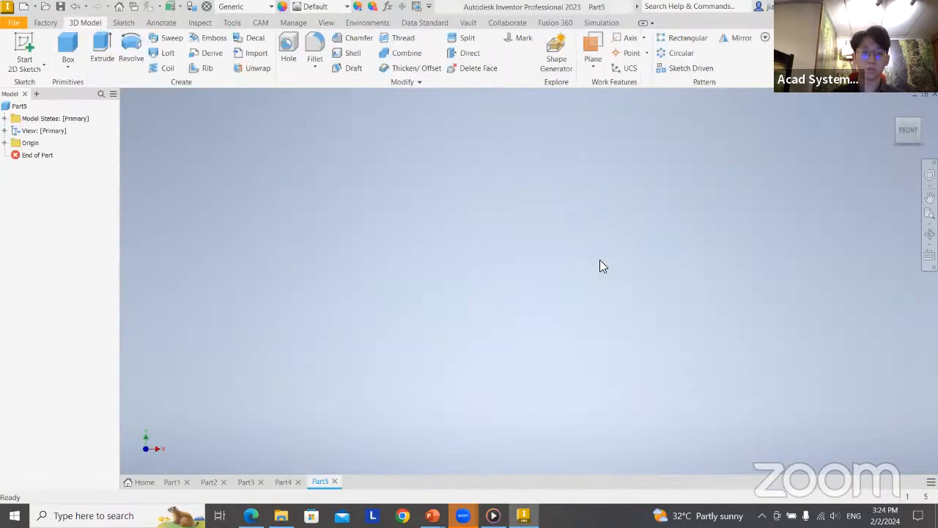
key(alt+Tab)
key(alt+Tab)
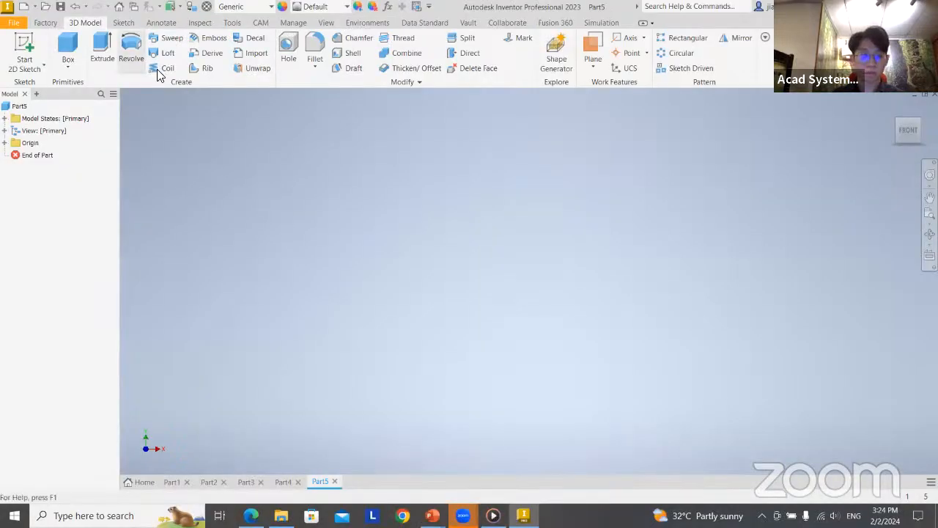
Start a 2D sketch on the XY plane of the new part
click(21, 52)
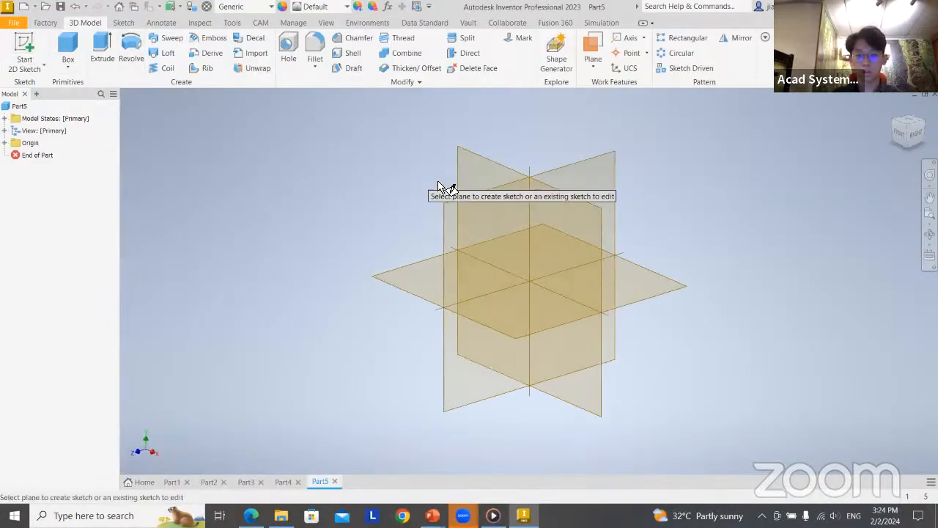
click(569, 226)
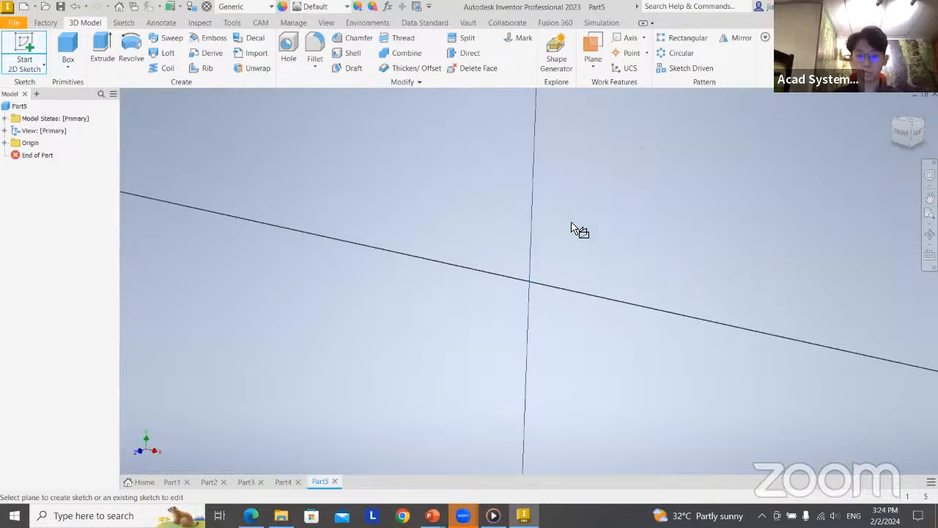
middle_drag(578, 205, 416, 249)
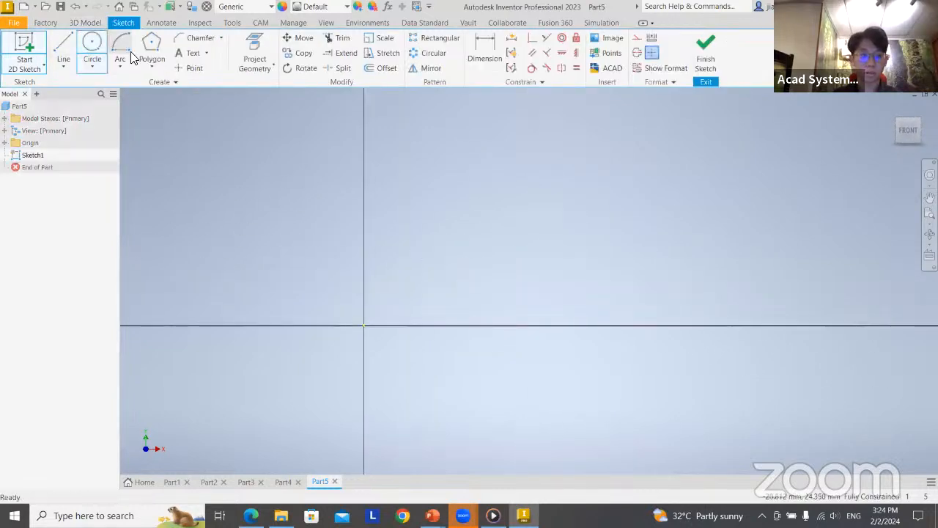
Sketch a rectangle 10 mm wide and 15 mm high with one corner at the origin, and finish the sketch
click(150, 63)
click(169, 87)
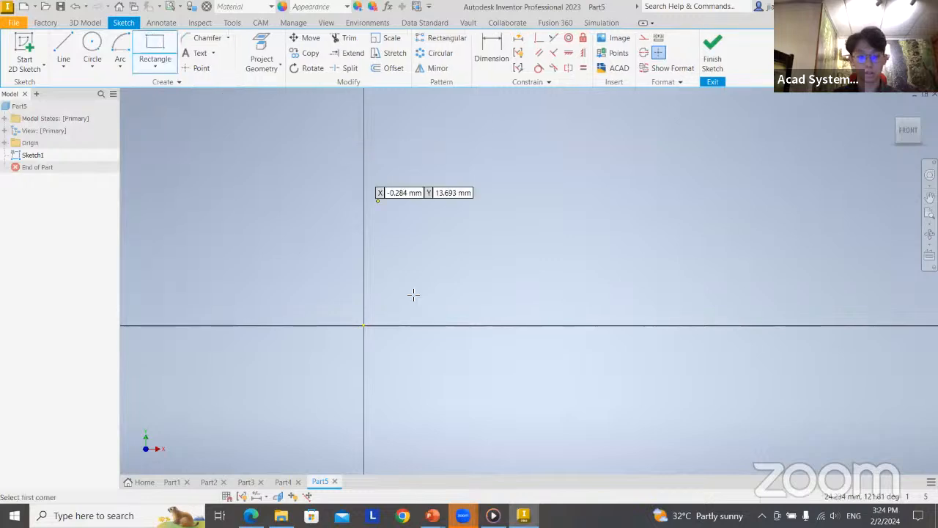
click(365, 324)
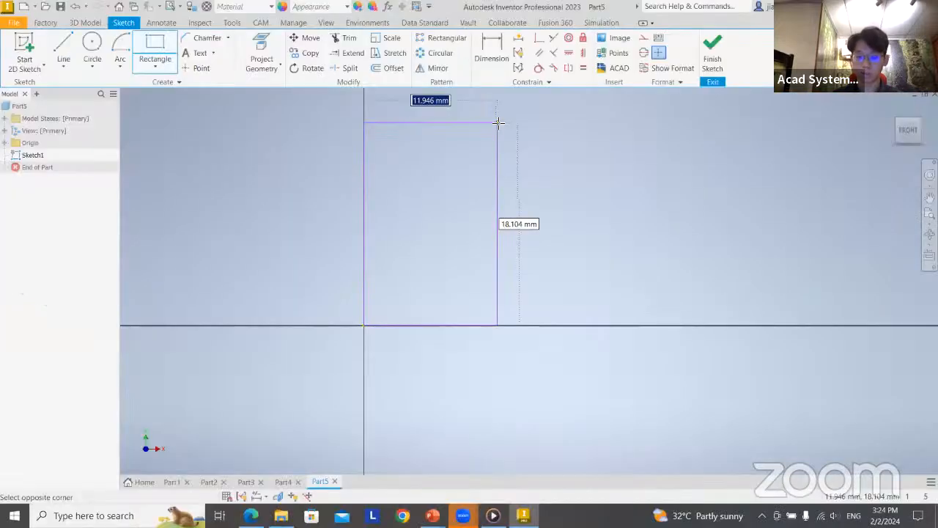
text(10)
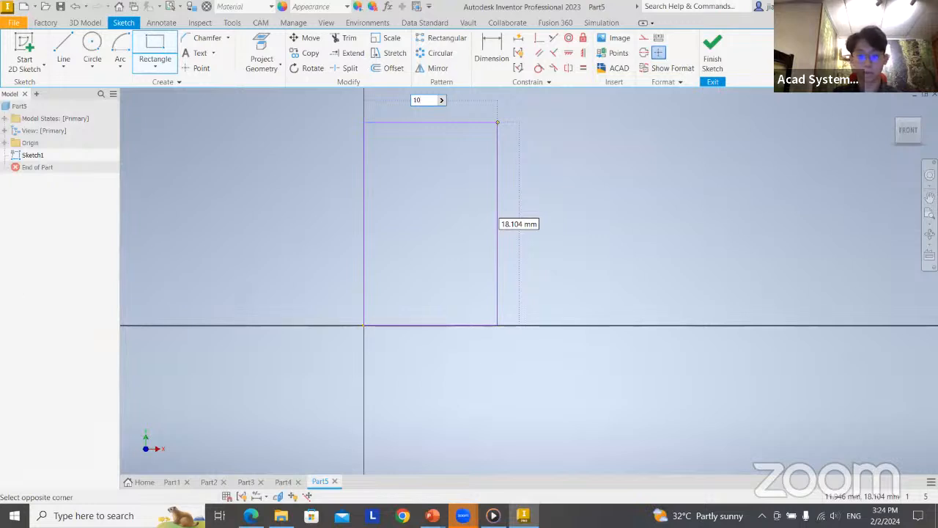
key(Tab)
text(15)
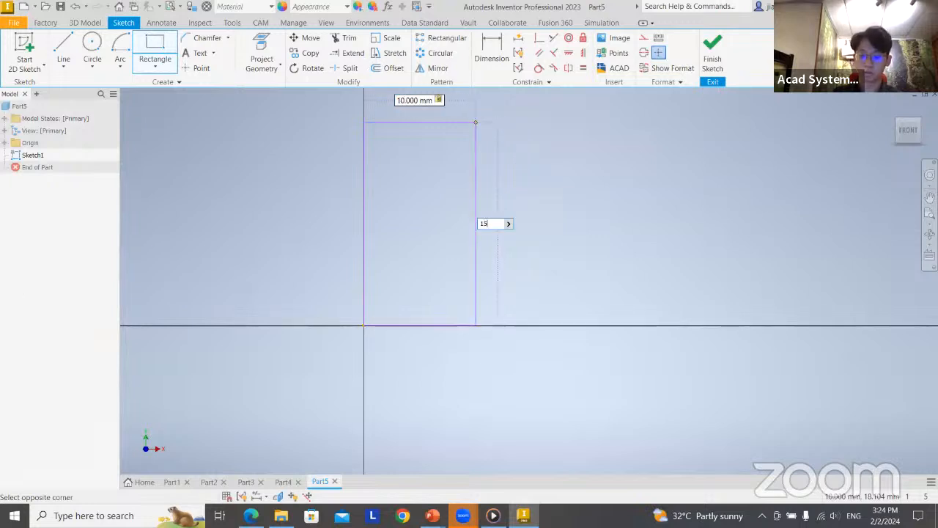
key(Return)
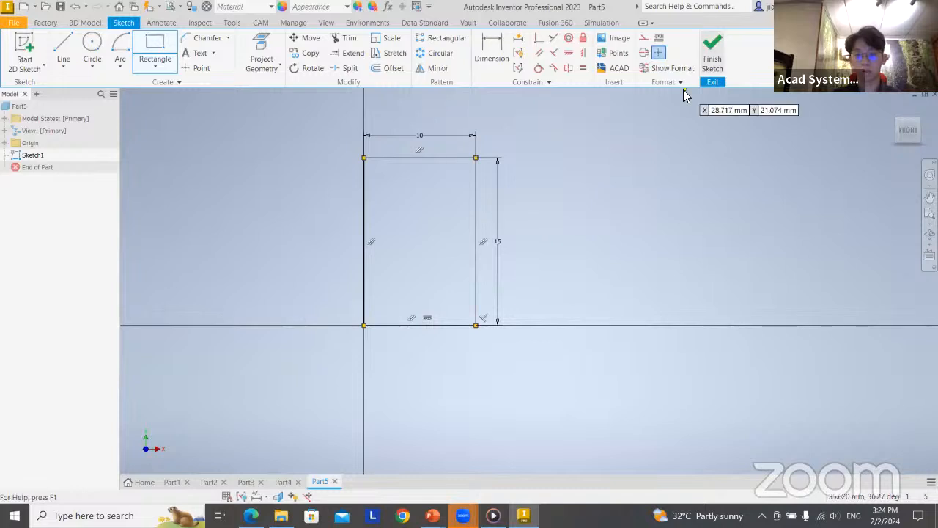
click(714, 50)
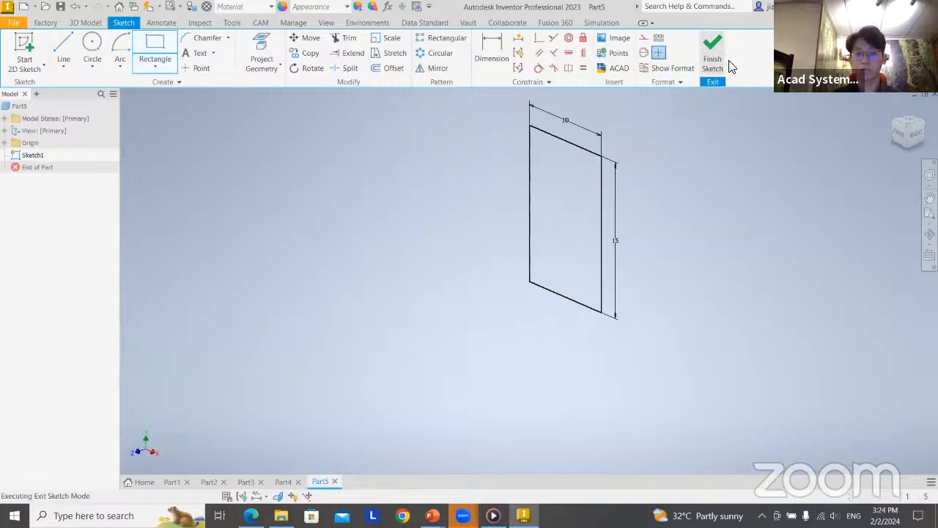
drag(611, 232, 507, 245)
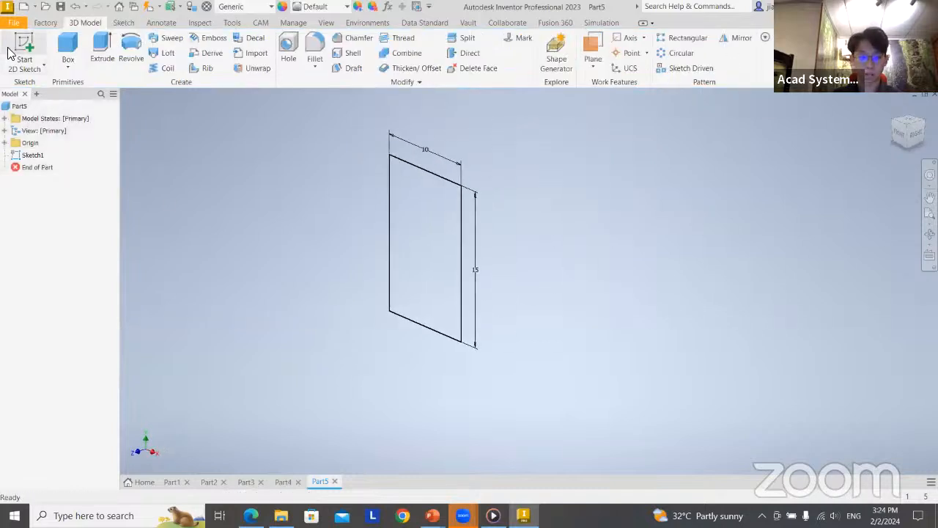
On the YZ plane, sketch a three-line path from the origin: about 27 mm horizontal, an upward slant, then about 21 mm horizontal; finish the sketch
click(17, 48)
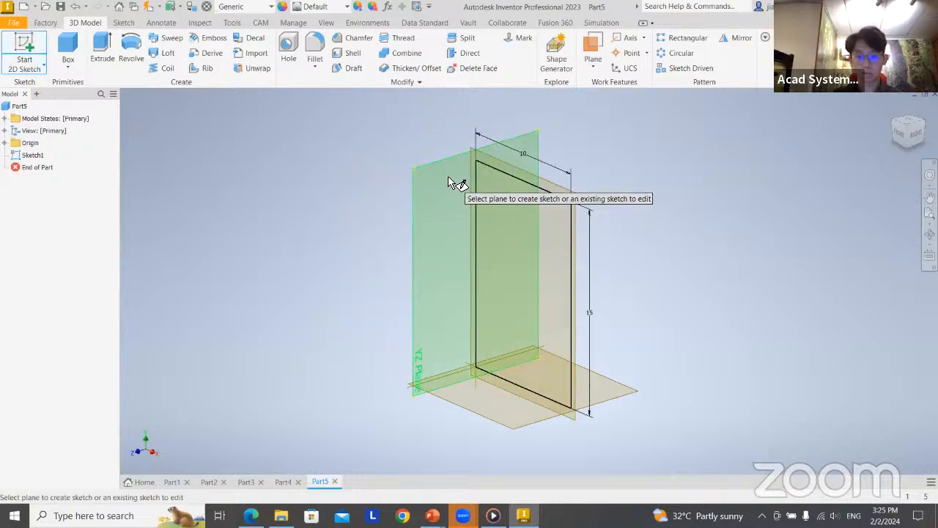
click(436, 213)
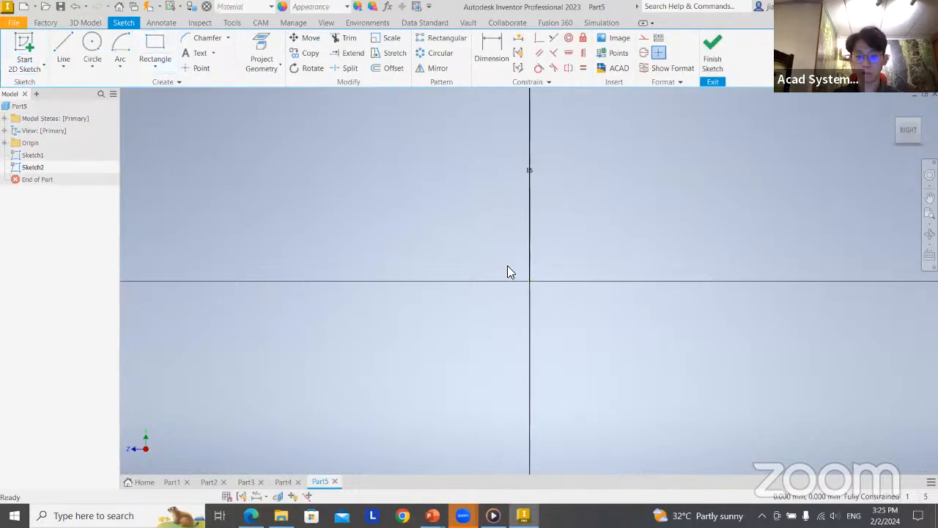
click(66, 57)
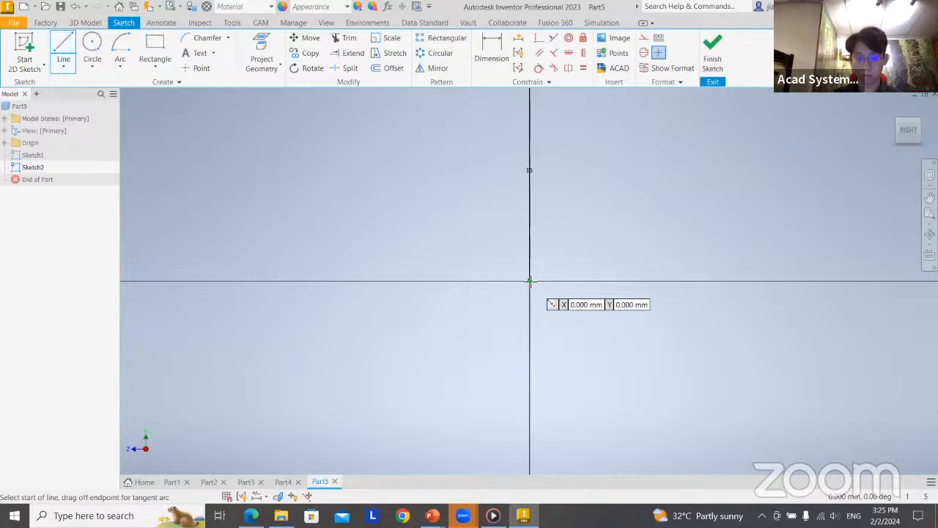
click(529, 281)
mouse_move(262, 227)
middle_down()
mouse_move(509, 286)
mouse_move(435, 330)
middle_up()
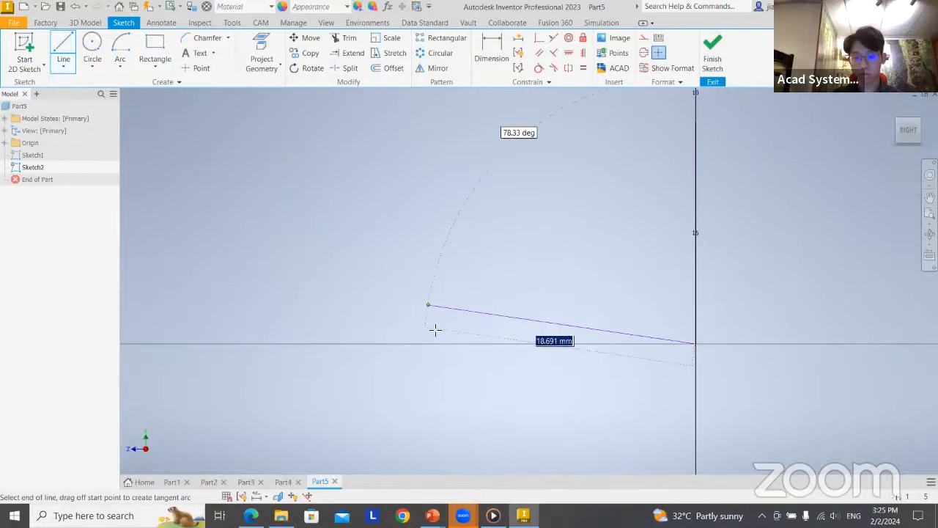
click(291, 345)
middle_drag(278, 256, 425, 297)
click(321, 253)
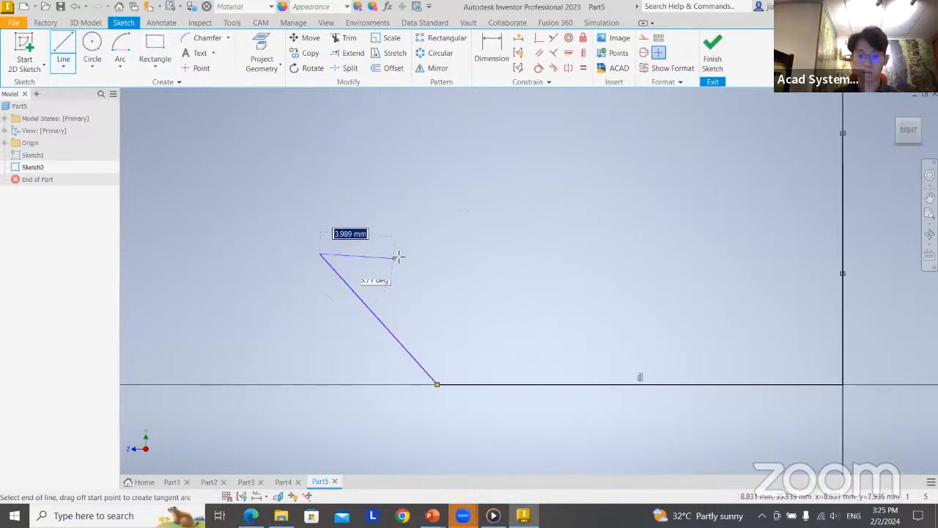
middle_drag(397, 257, 649, 307)
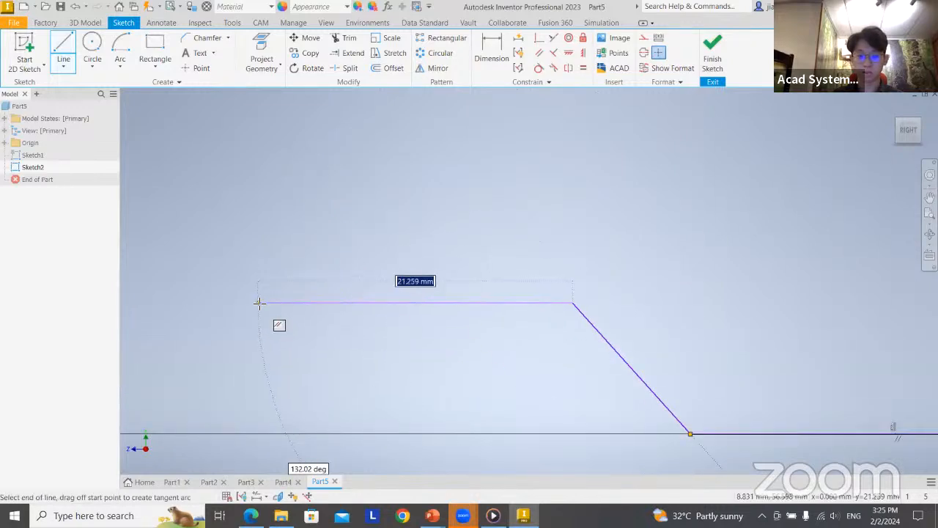
click(259, 303)
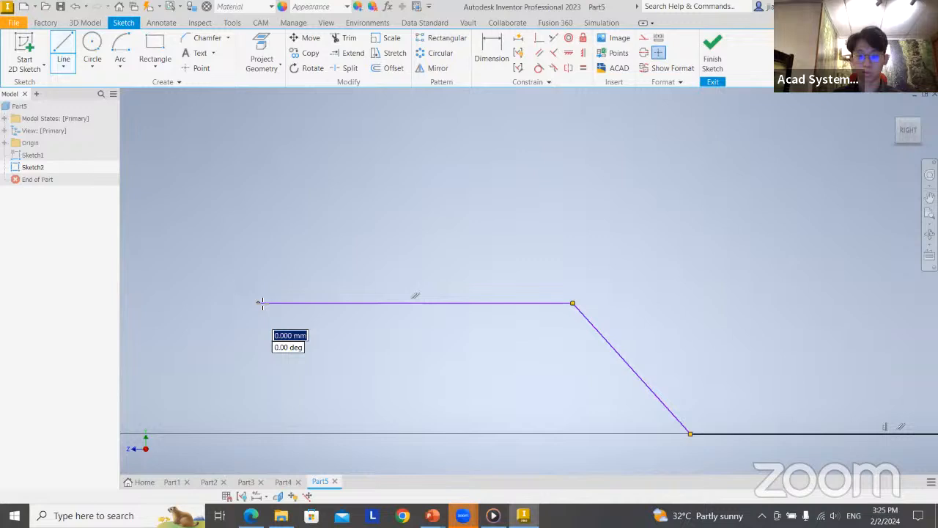
click(712, 52)
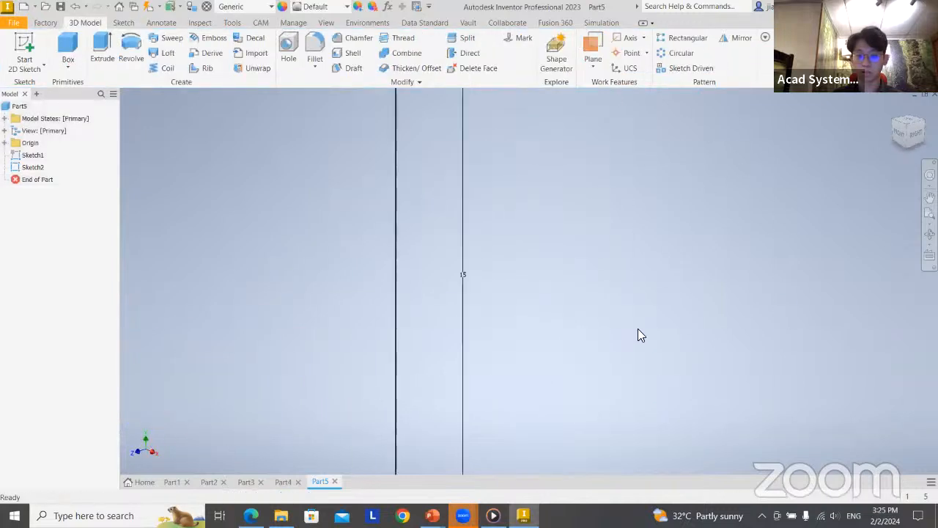
Sweep the rectangular profile along the three-line path with the path-following orientation, taper 0 and twist 0
scroll(638, 329, down, 10)
mouse_move(705, 335)
middle_down()
mouse_move(725, 329)
mouse_move(557, 264)
middle_up()
scroll(557, 265, up, 3)
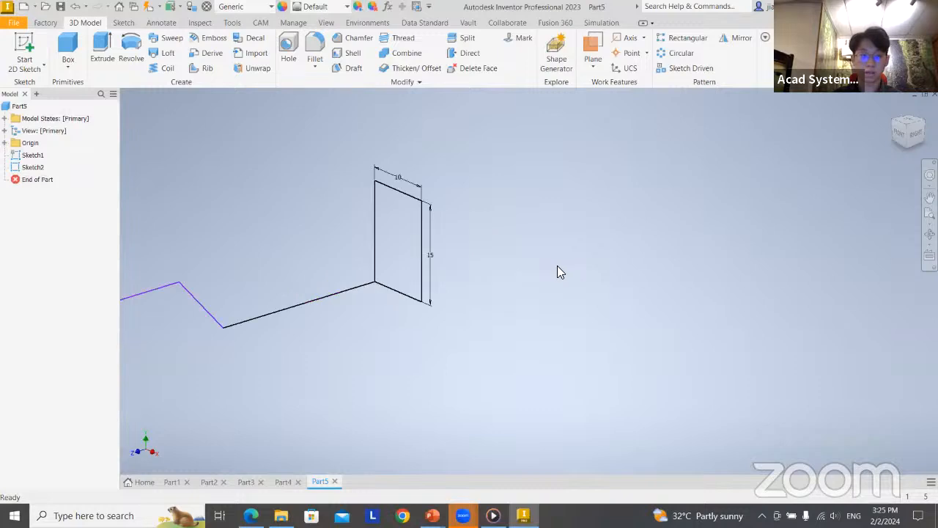
click(166, 41)
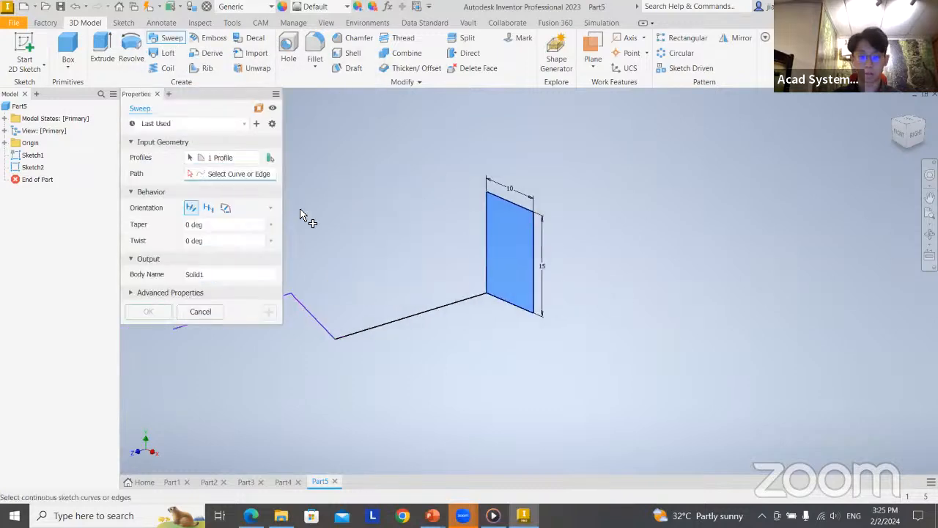
middle_drag(411, 272, 508, 264)
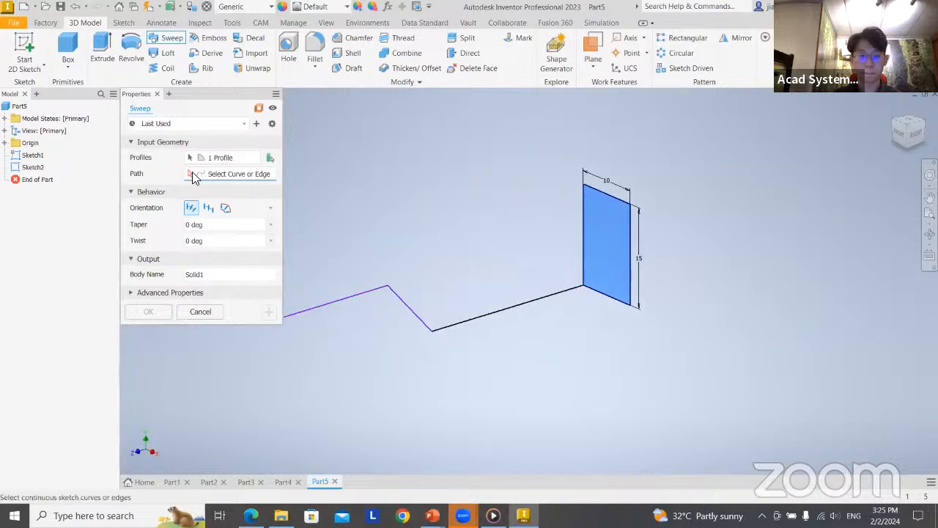
click(491, 320)
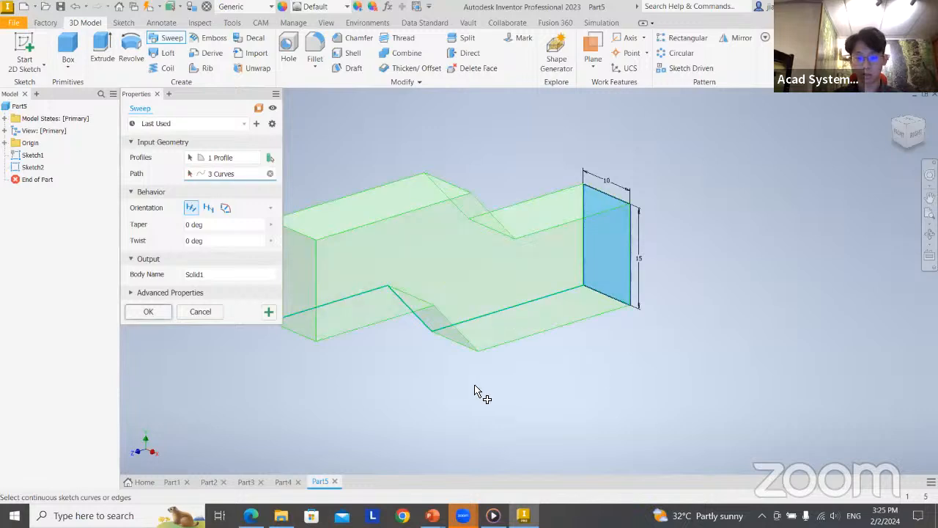
mouse_move(562, 402)
shift+middle_down()
mouse_move(574, 400)
mouse_move(545, 400)
mouse_move(632, 408)
mouse_move(525, 417)
mouse_move(542, 389)
mouse_move(490, 396)
shift+middle_up()
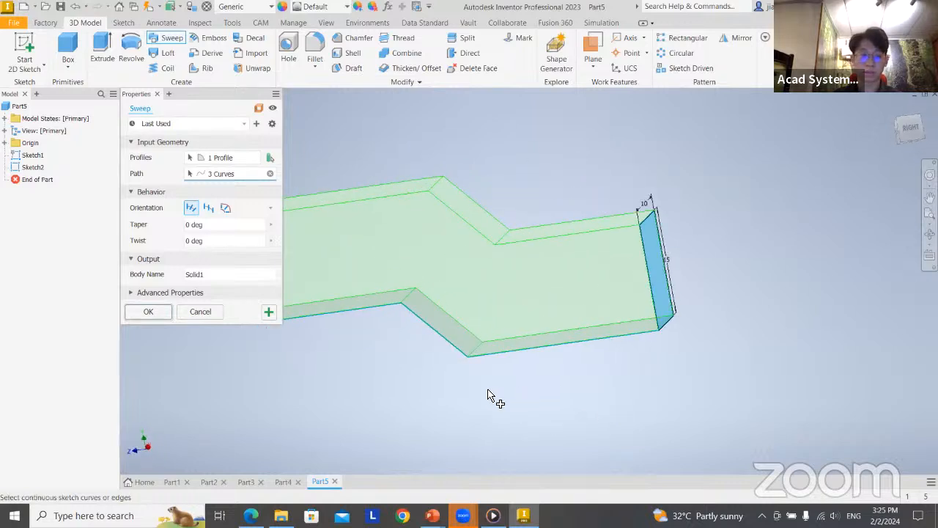
click(209, 209)
click(194, 209)
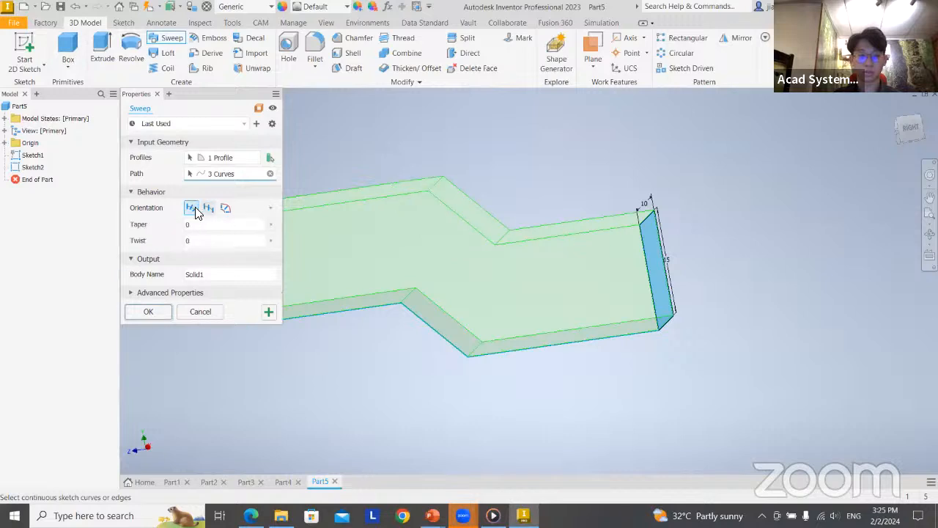
click(206, 208)
click(195, 209)
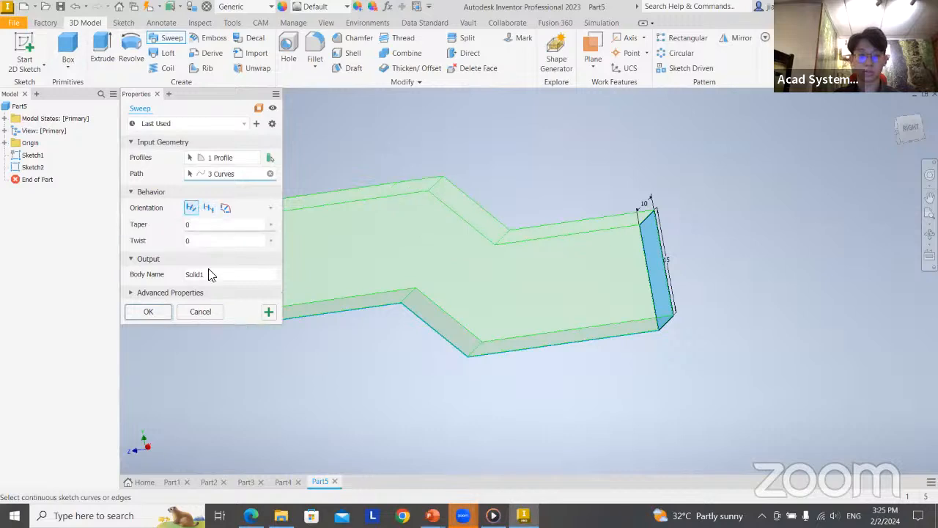
click(156, 313)
mouse_move(601, 439)
shift+middle_down()
mouse_move(843, 362)
mouse_move(681, 387)
shift+middle_up()
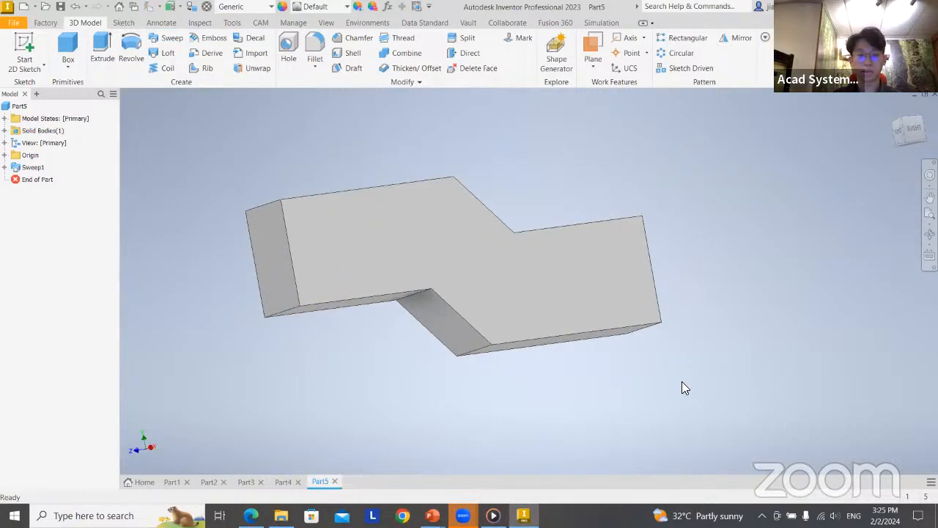
Edit the sweep's profile sketch to set the rectangle's height to 20 mm, and finish the sketch
click(5, 168)
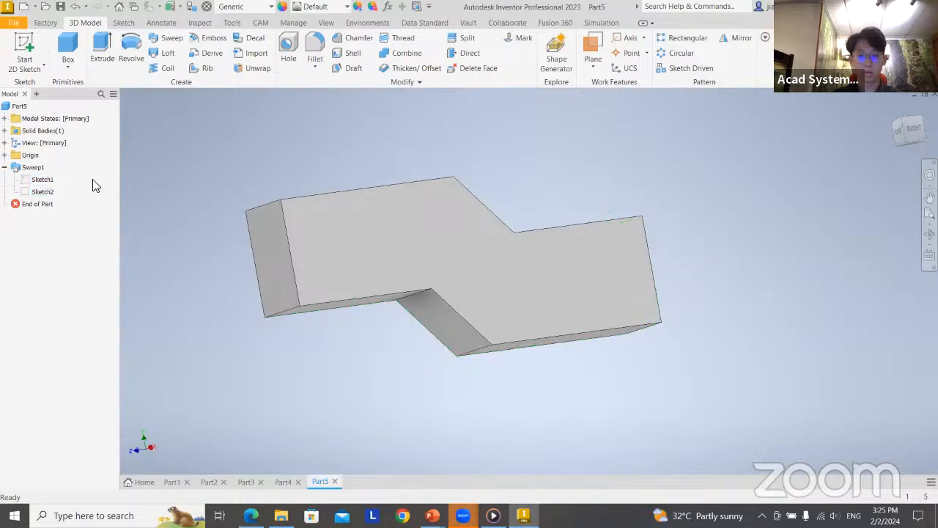
double_click(42, 179)
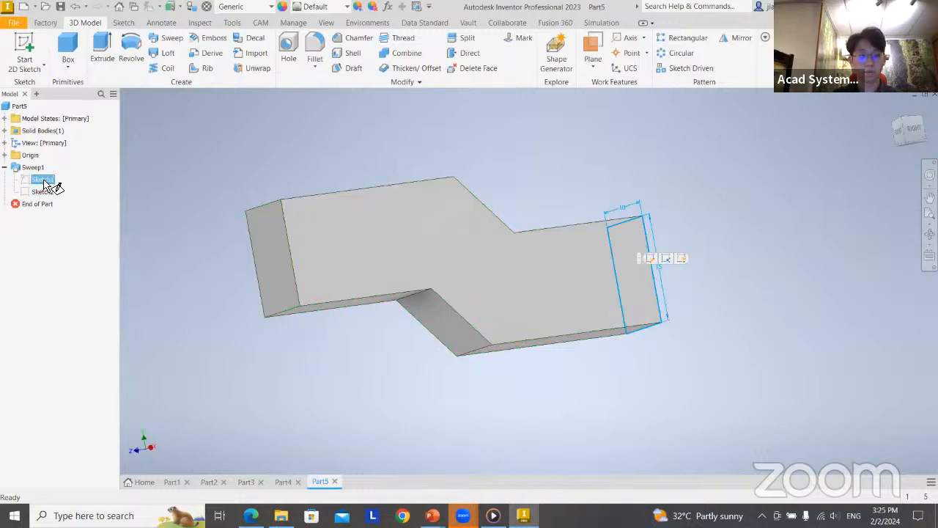
key(Escape)
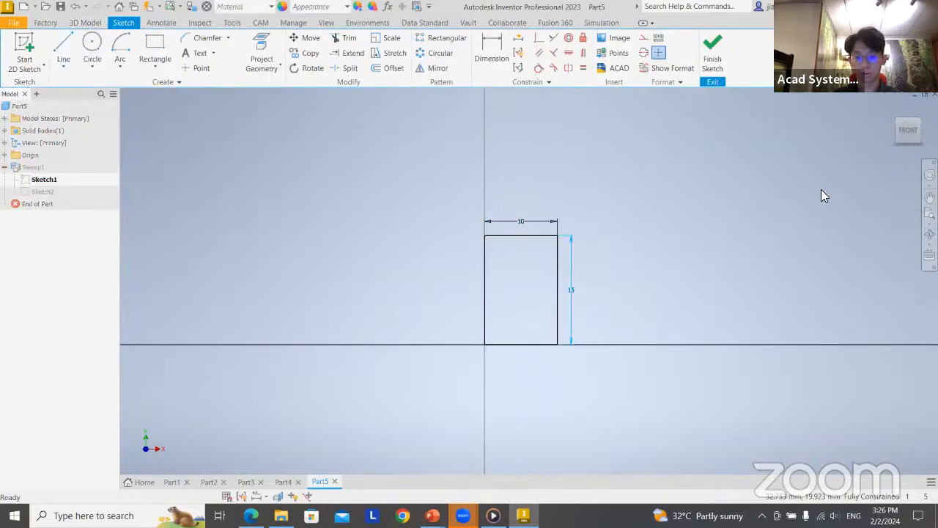
double_click(570, 289)
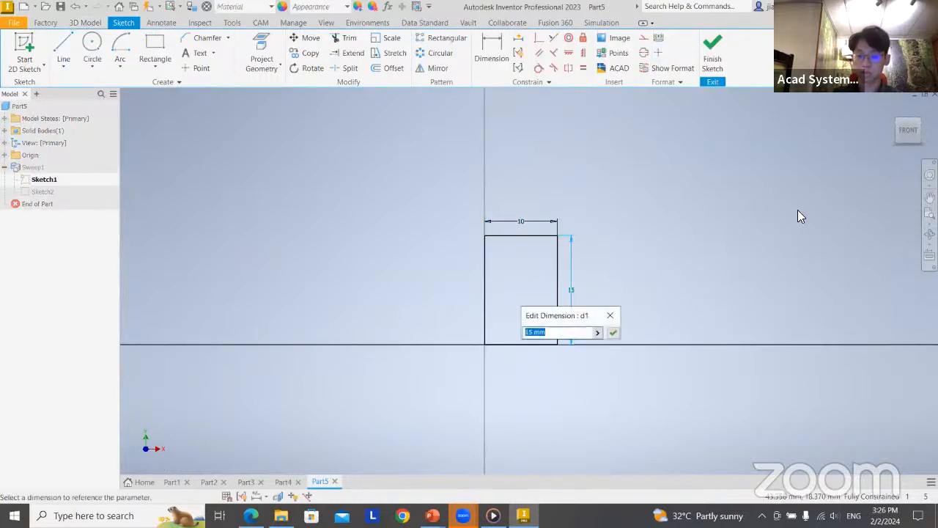
text(20)
key(Return)
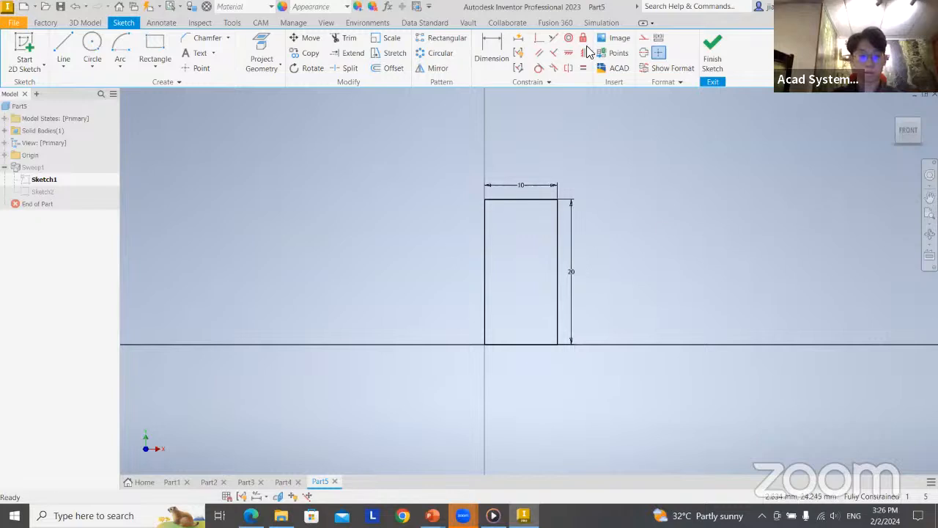
click(715, 51)
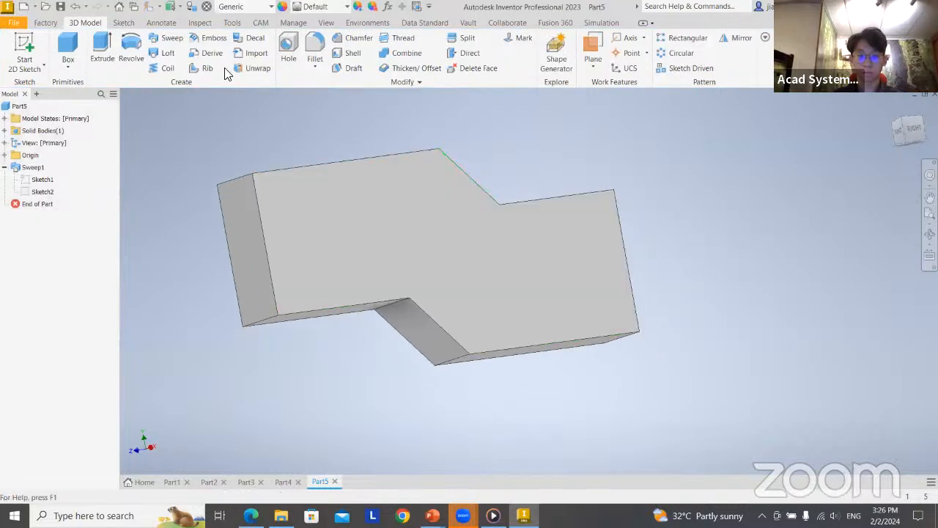
Create a new part from the metric Standard (mm).ipt template, and check the Loft example in the presentation before returning to Inventor
click(24, 7)
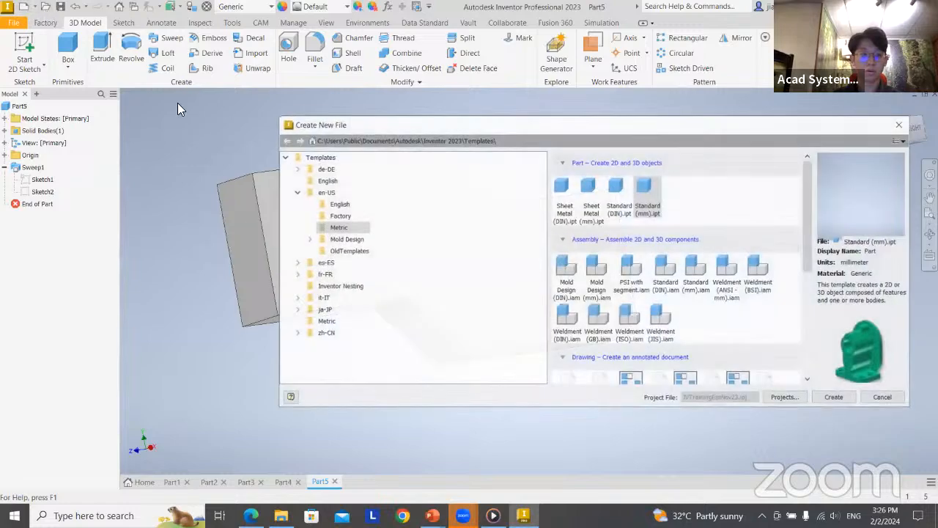
double_click(638, 189)
key(alt+Tab)
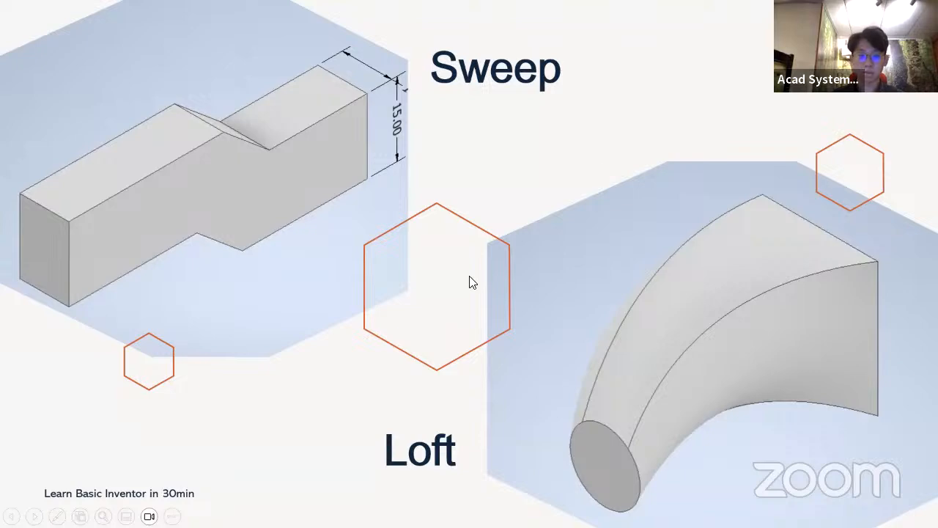
key(alt+Tab)
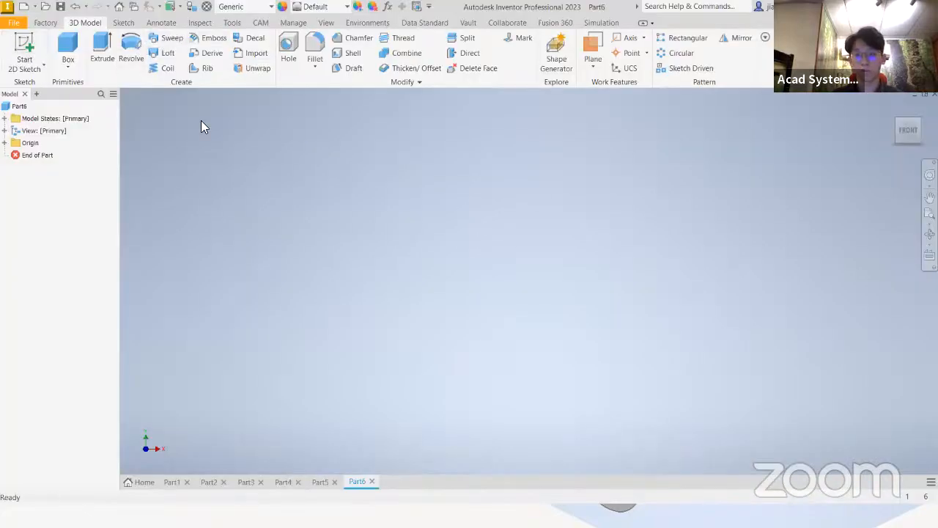
Turn on the visibility of the new part's XY origin plane
click(28, 57)
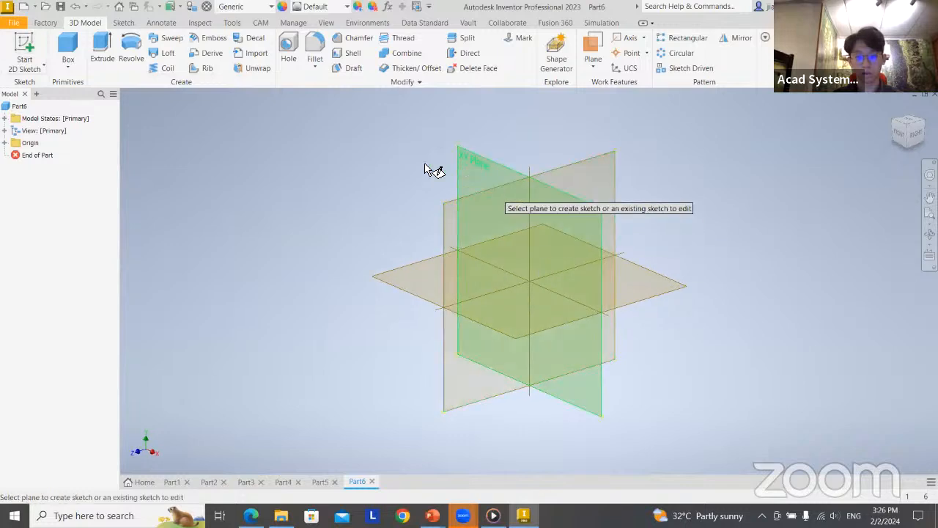
click(5, 144)
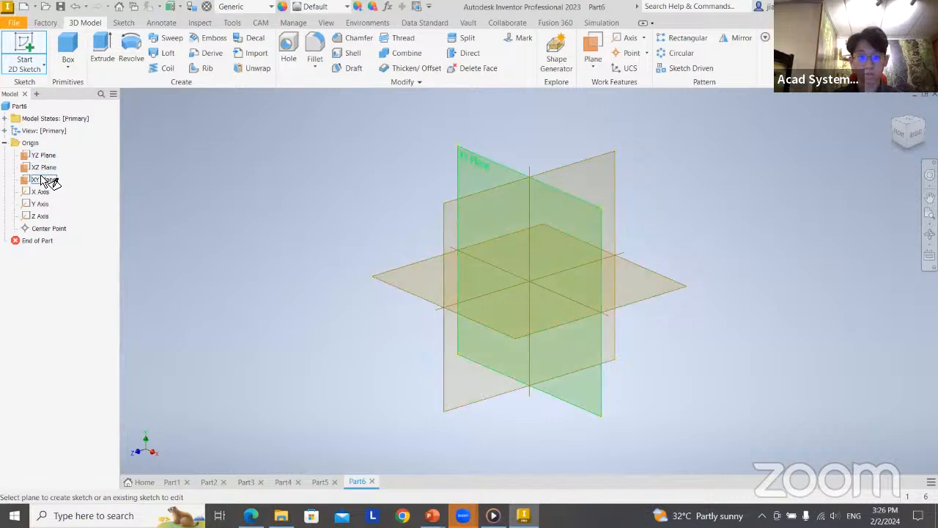
click(26, 48)
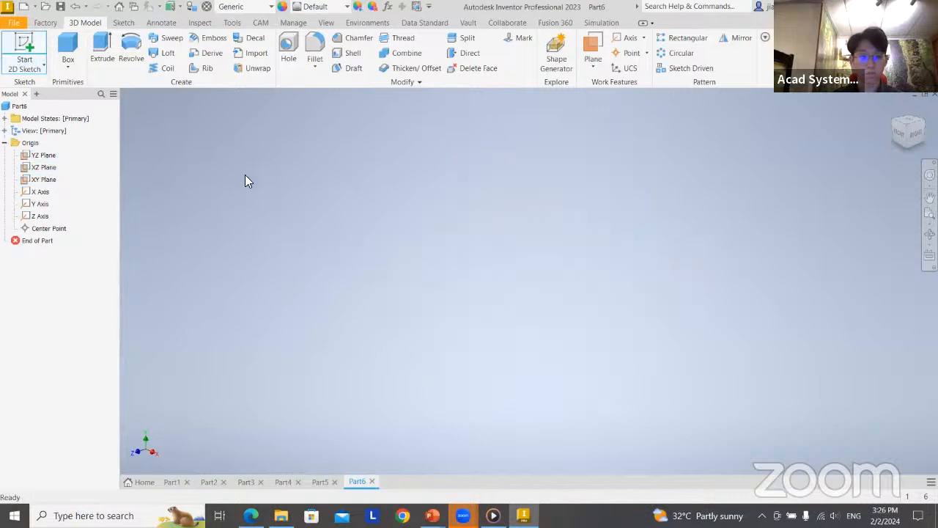
right_click(32, 185)
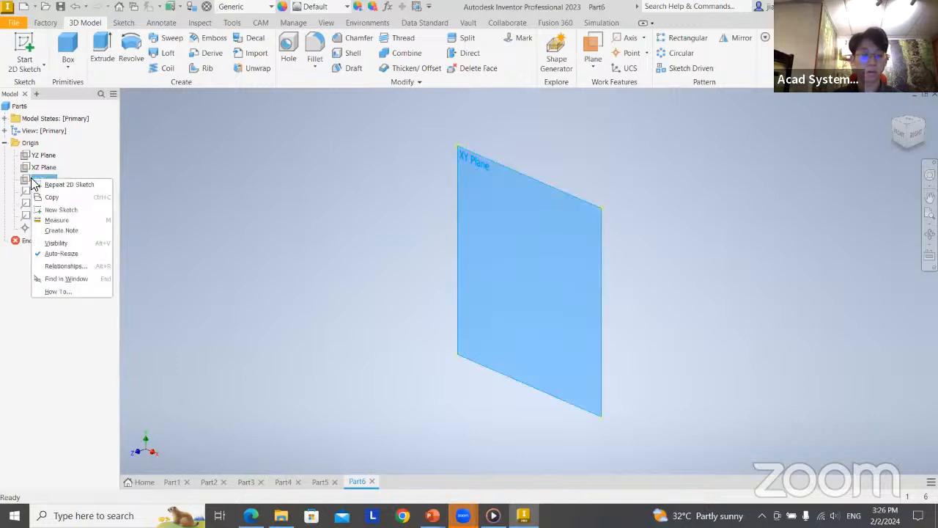
click(64, 239)
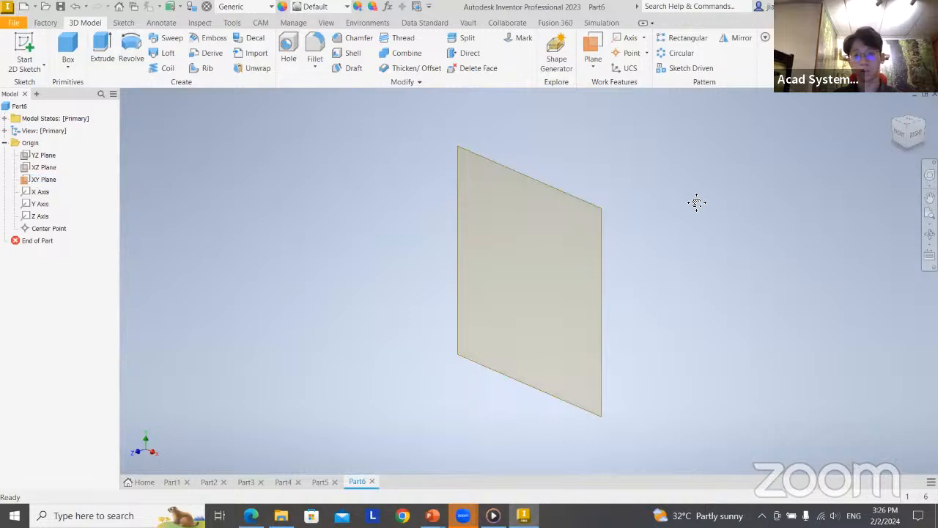
Create a work plane offset 15 mm forward from the XY plane
middle_drag(696, 202, 664, 191)
middle_drag(633, 276, 718, 244)
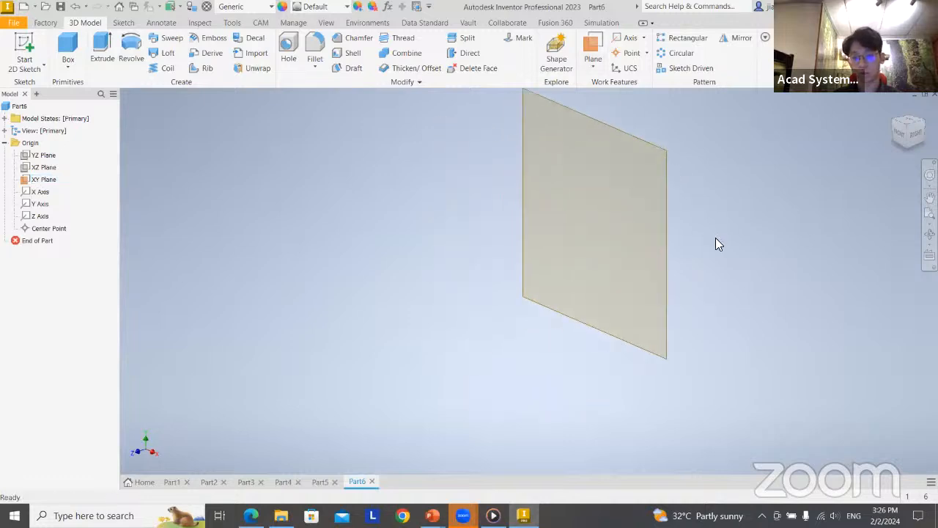
scroll(710, 275, down, 2)
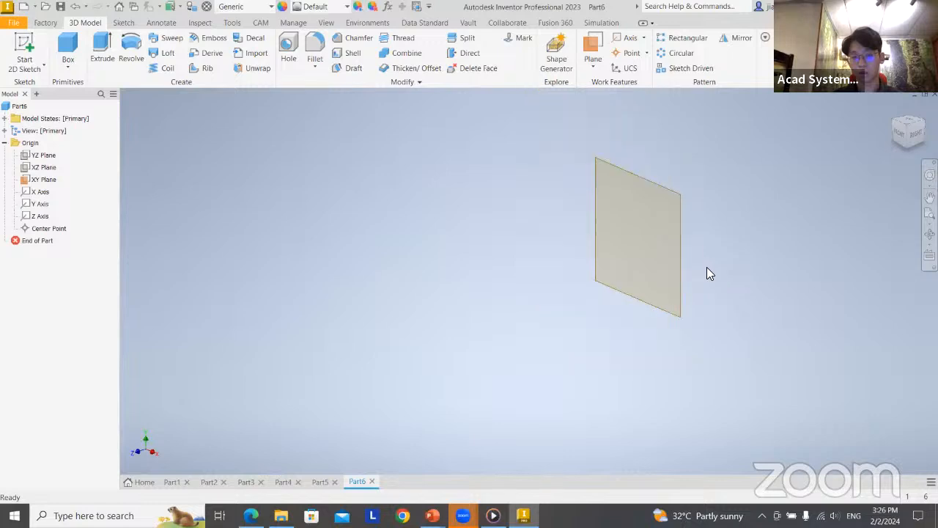
middle_drag(735, 247, 740, 201)
click(594, 57)
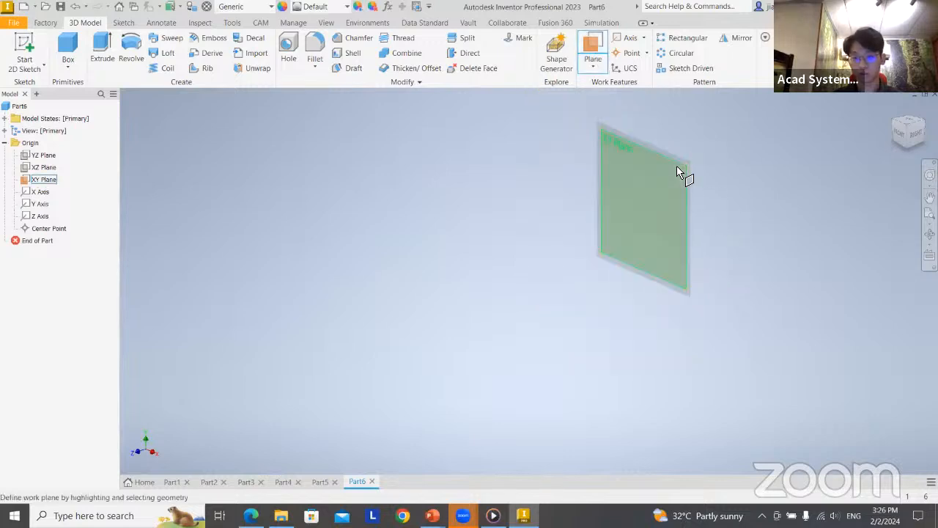
scroll(677, 166, up, 3)
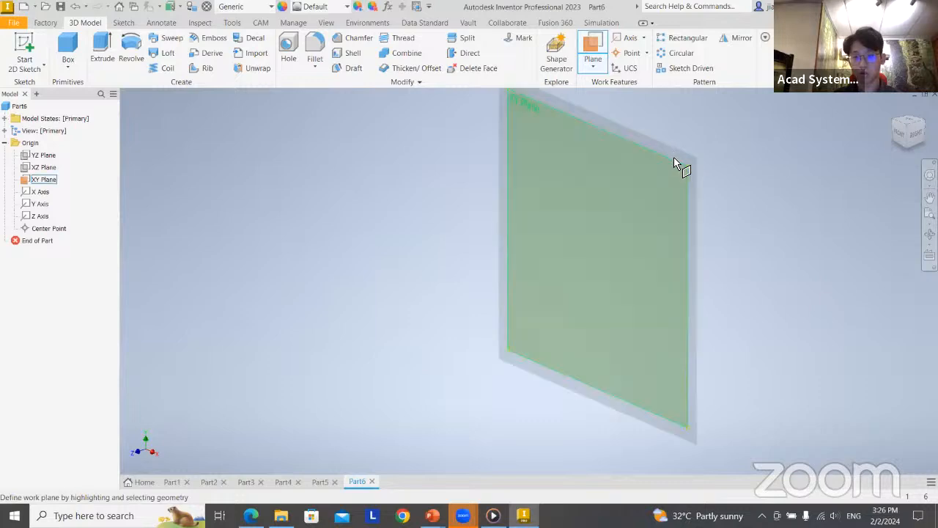
click(676, 166)
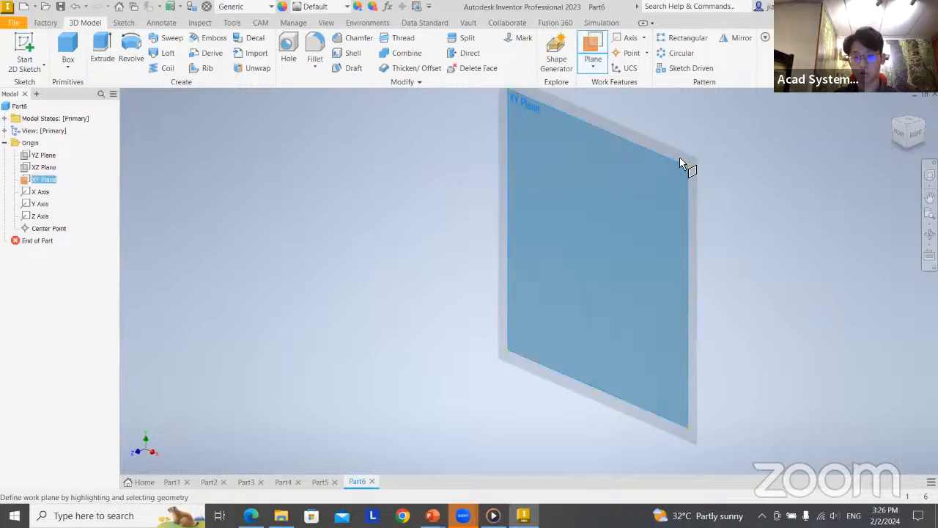
drag(684, 166, 409, 298)
middle_drag(765, 262, 786, 212)
drag(336, 358, 204, 364)
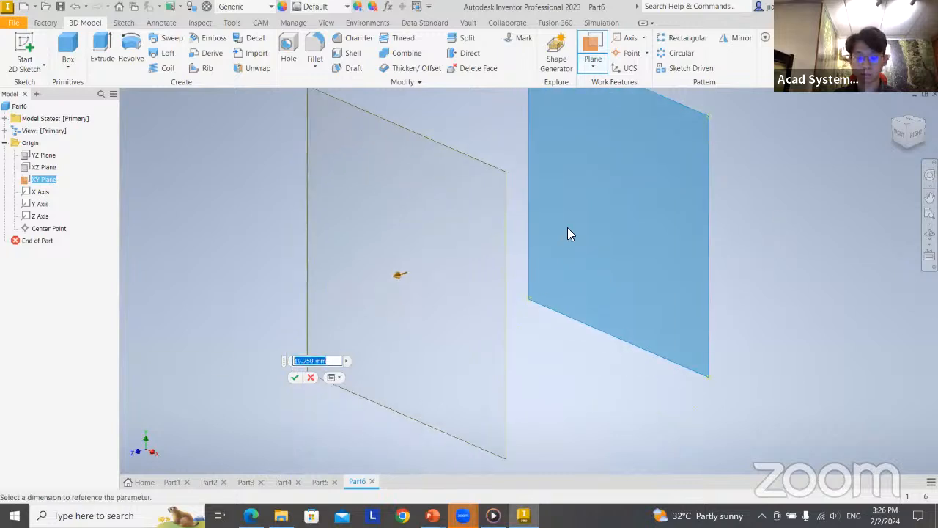
middle_drag(765, 248, 768, 273)
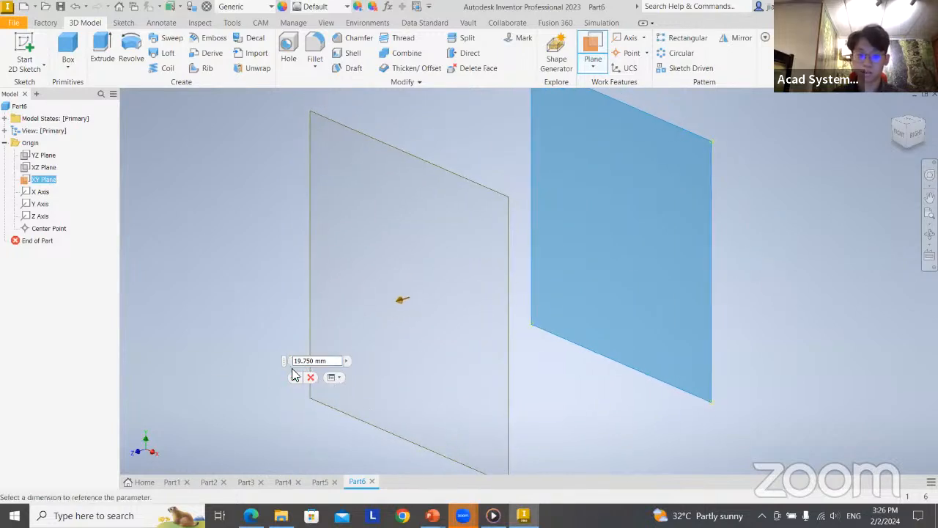
text(15)
key(Return)
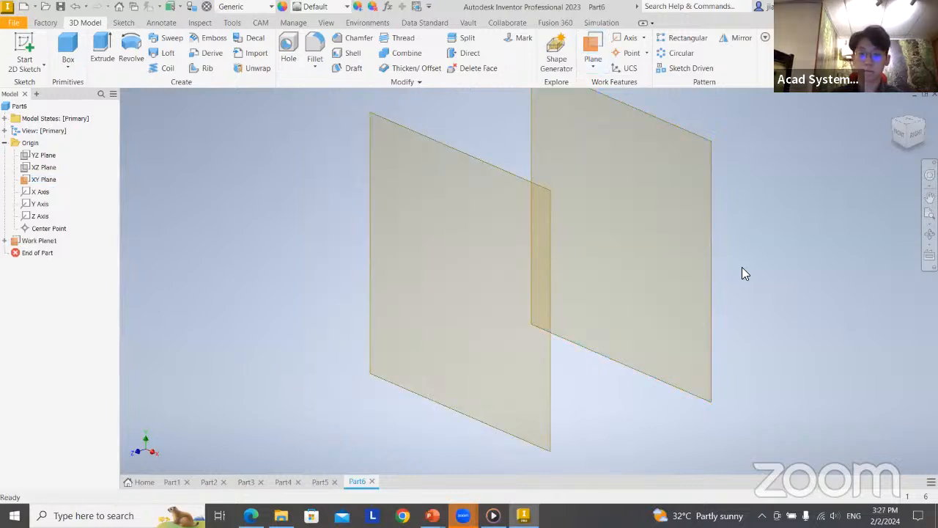
Create a midplane between the offset work plane and the XY plane, and expand it in the model tree
middle_drag(754, 265, 598, 260)
scroll(784, 249, down, 5)
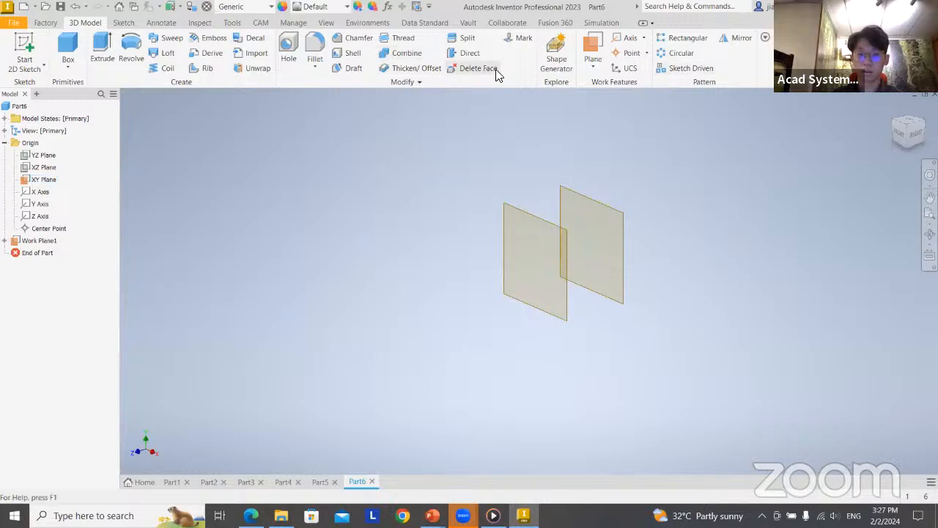
click(591, 52)
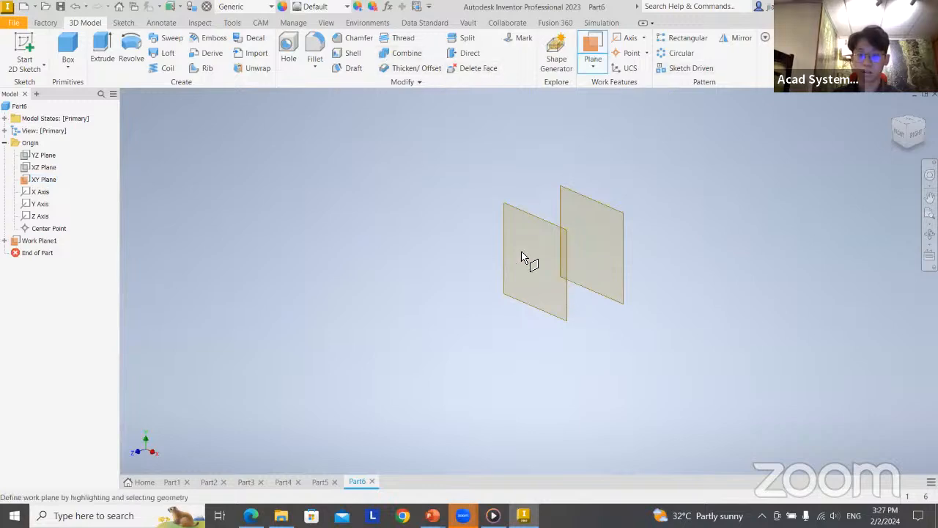
click(568, 233)
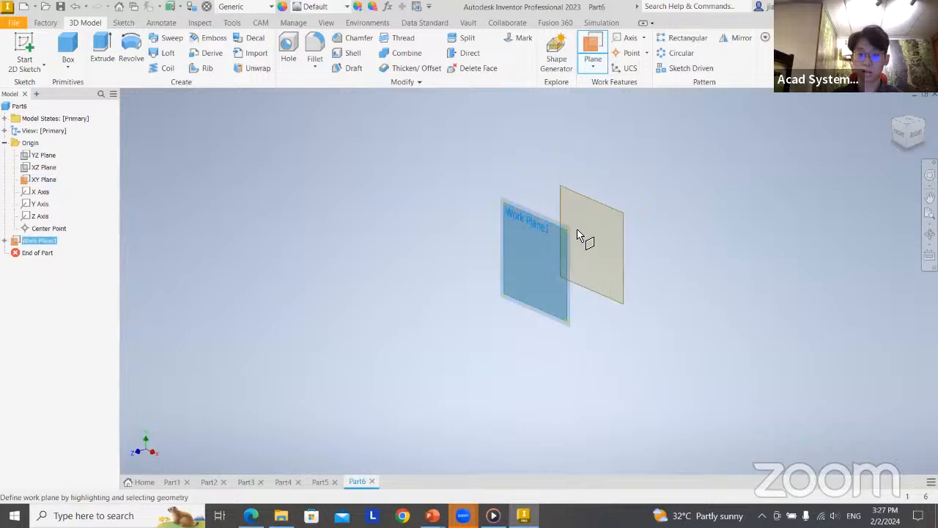
click(560, 231)
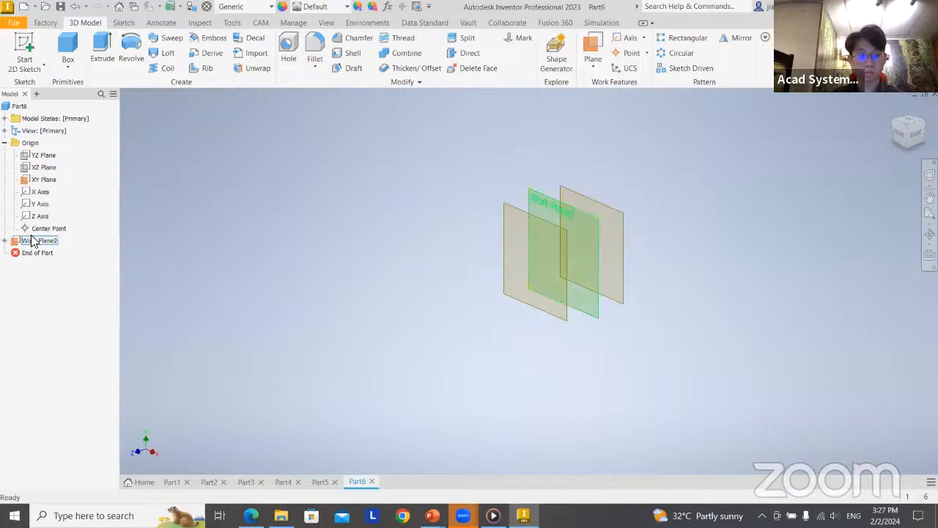
click(6, 240)
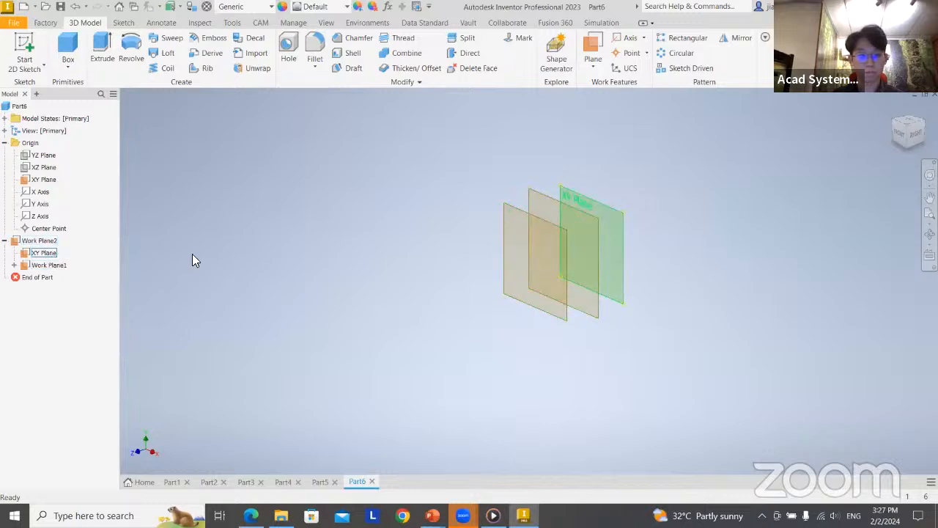
Sketch a rectangle about 16.3 by 16.1 mm around the origin on the XY plane, and finish the sketch
middle_drag(603, 283, 586, 317)
scroll(574, 297, up, 3)
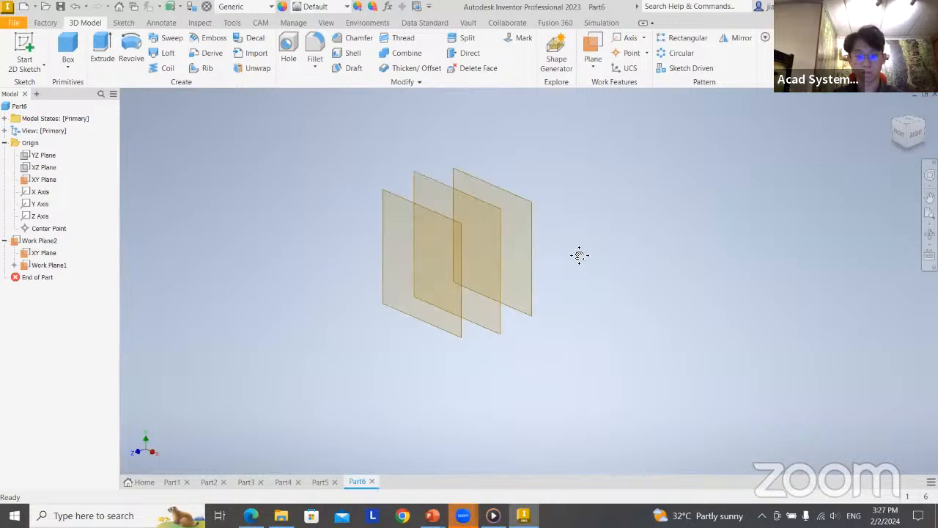
click(28, 52)
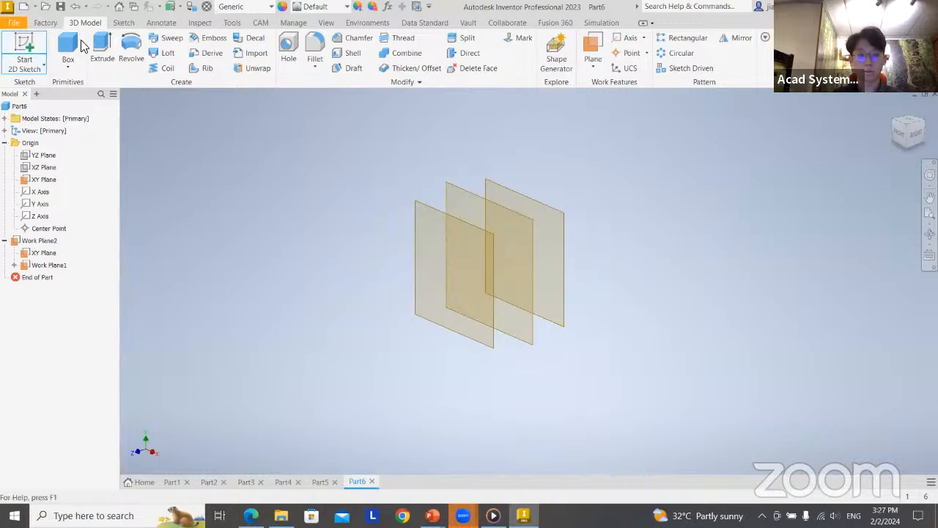
click(565, 220)
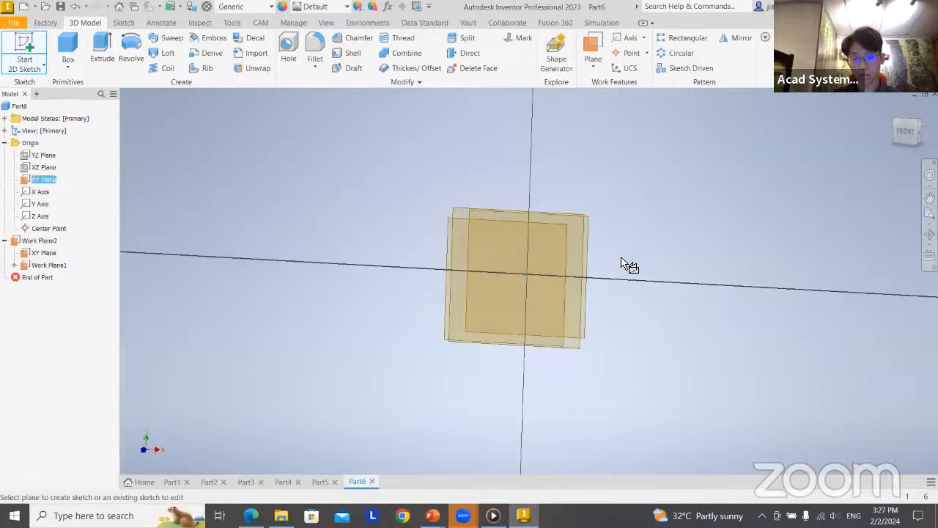
click(156, 53)
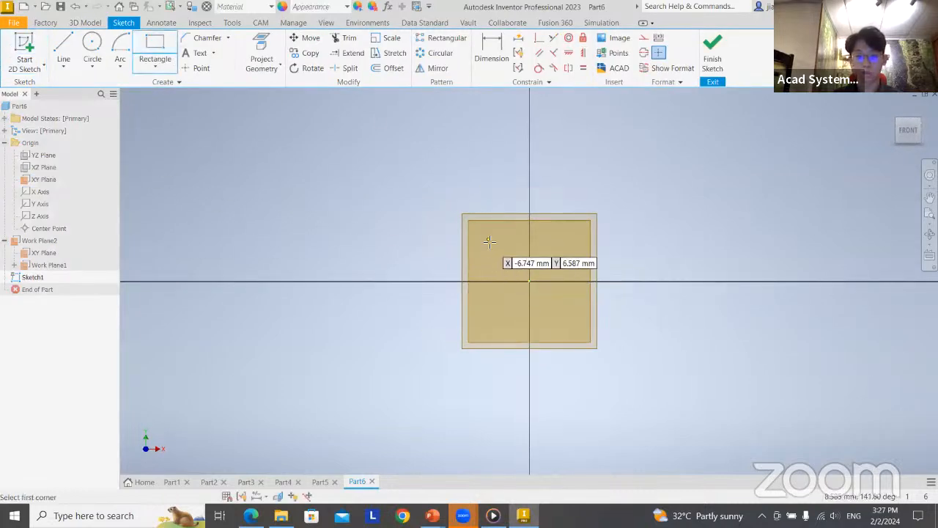
click(479, 230)
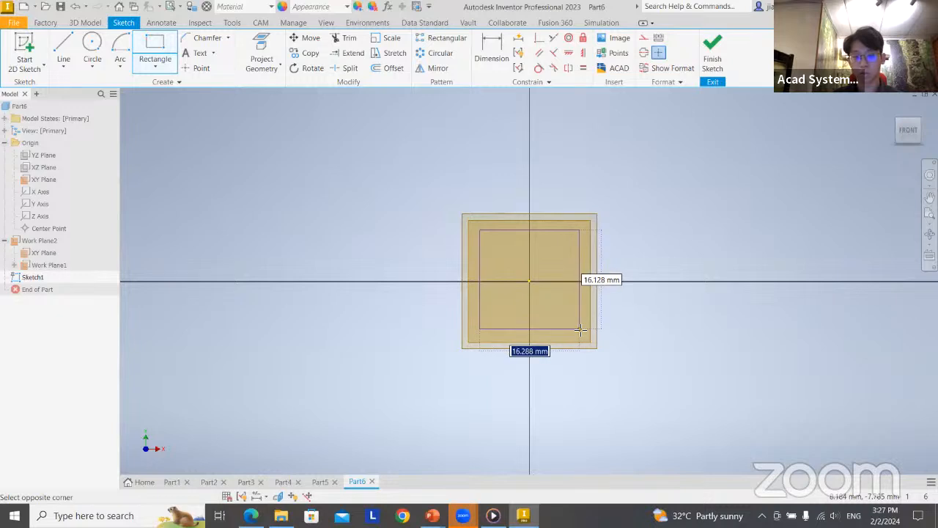
click(580, 329)
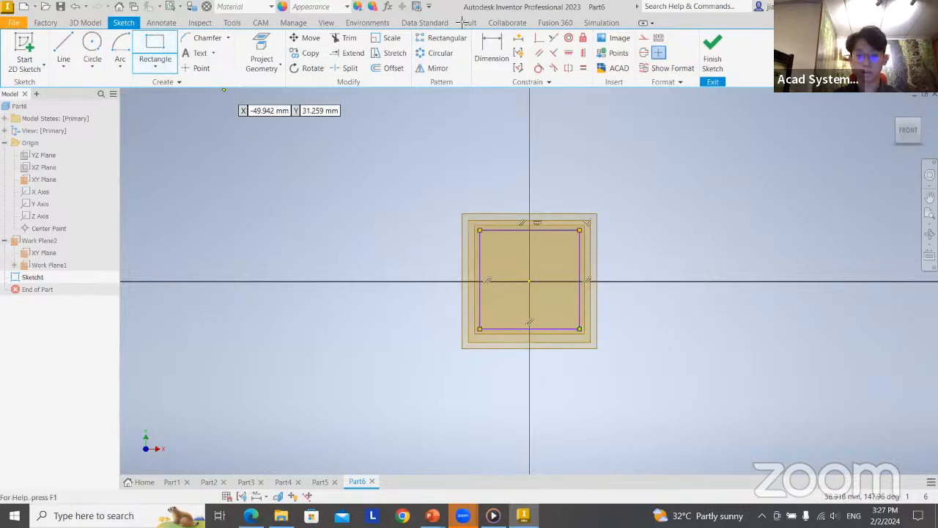
click(713, 51)
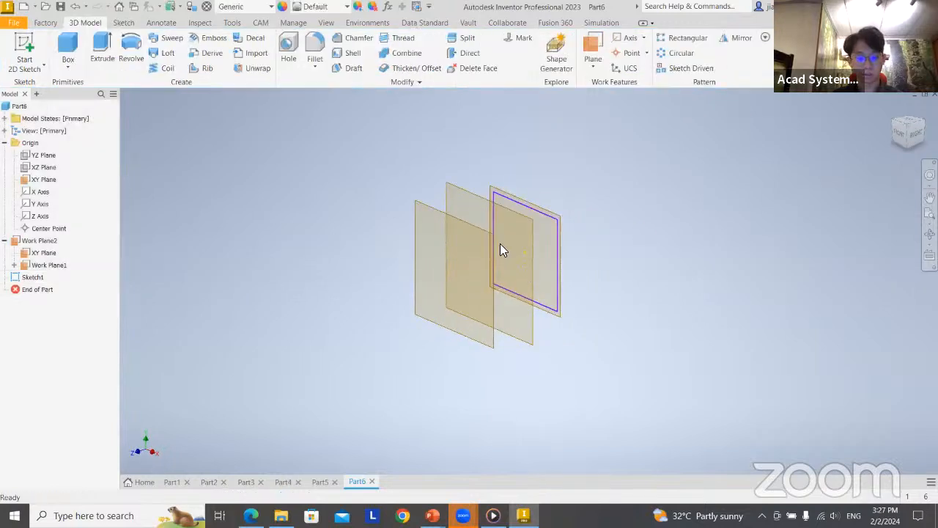
Sketch a circle on the middle work plane, centred slightly up and left of the origin within the rectangle's outline, and finish the sketch
key(s)
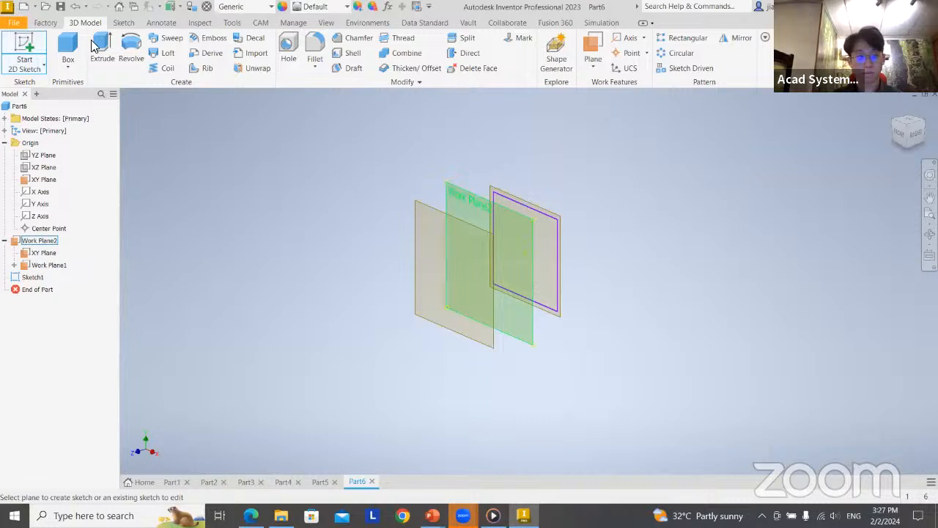
click(475, 196)
key(c)
click(516, 272)
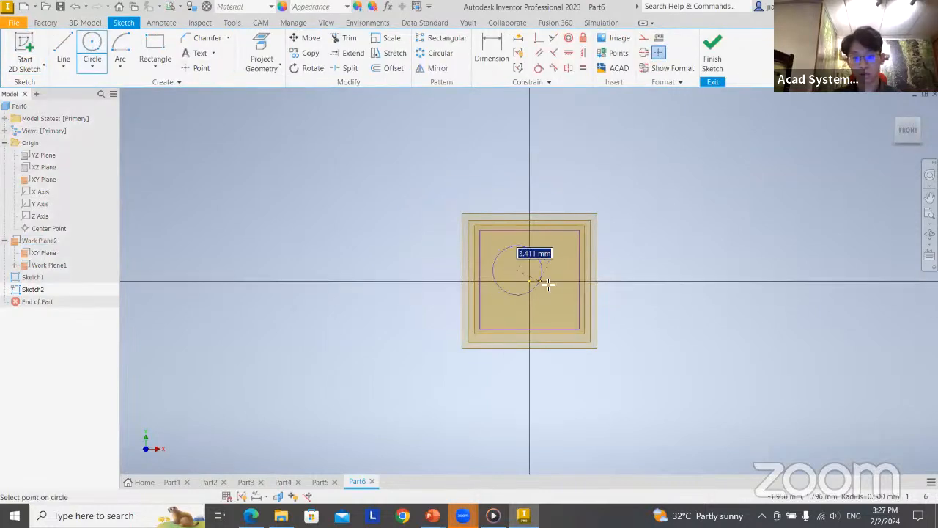
click(554, 258)
click(702, 56)
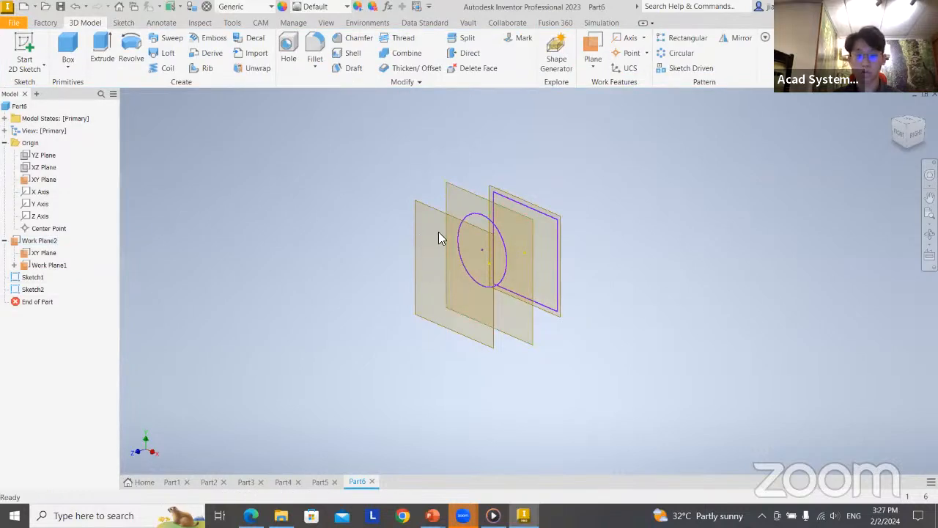
Sketch a smaller circle on the front work plane, centred slightly below and right of the origin, and finish the sketch
key(s)
click(445, 214)
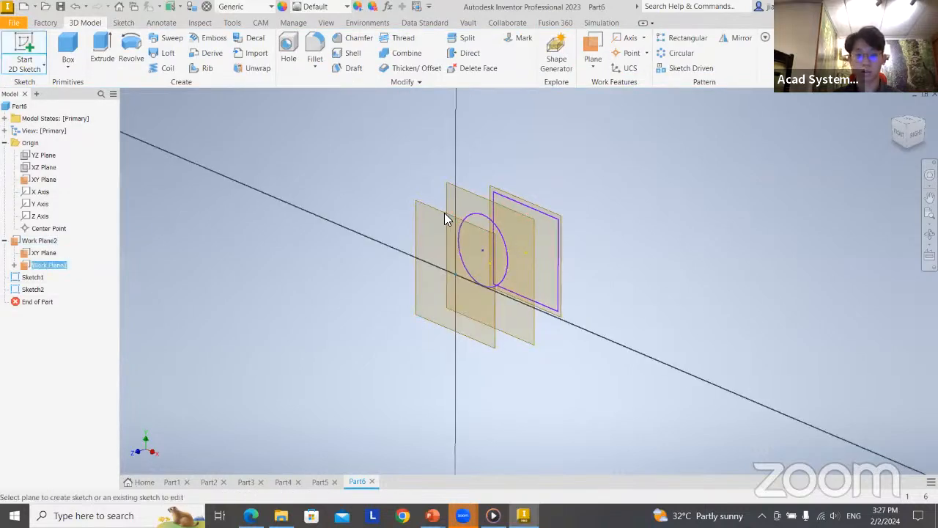
click(92, 46)
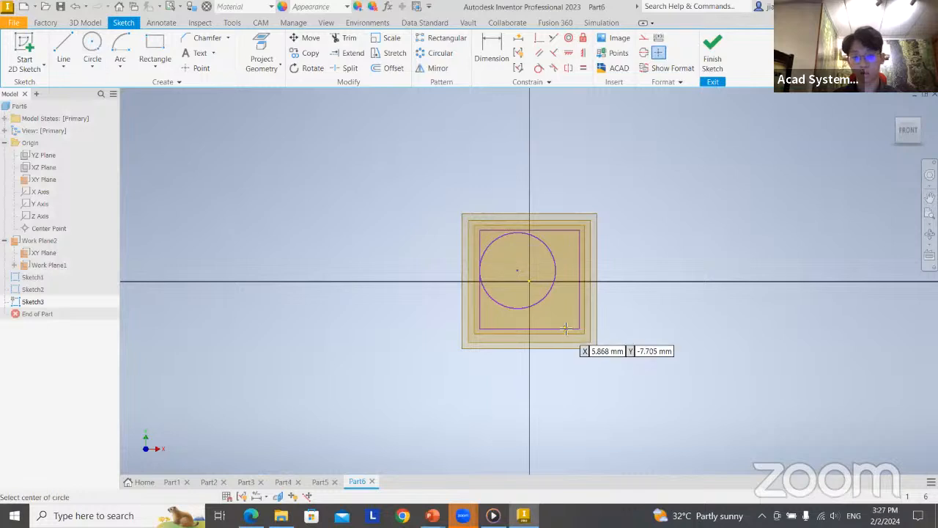
click(573, 292)
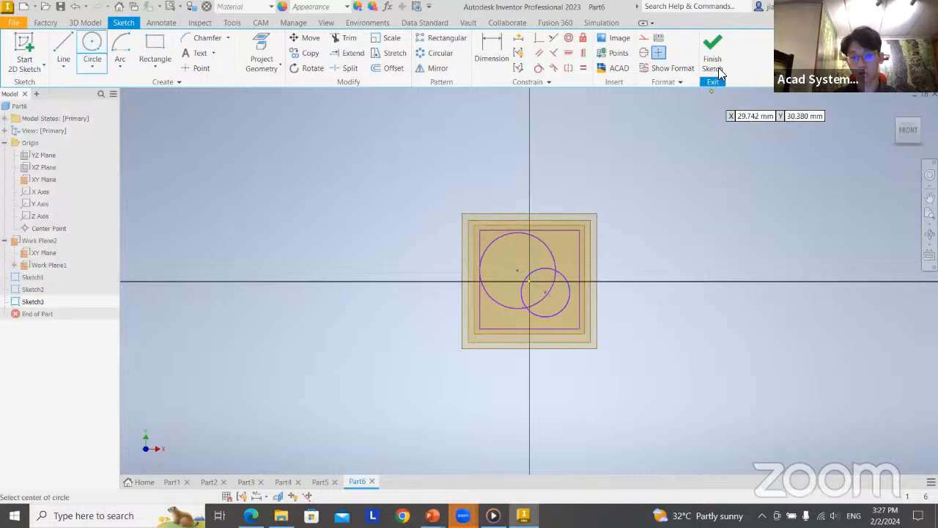
click(720, 44)
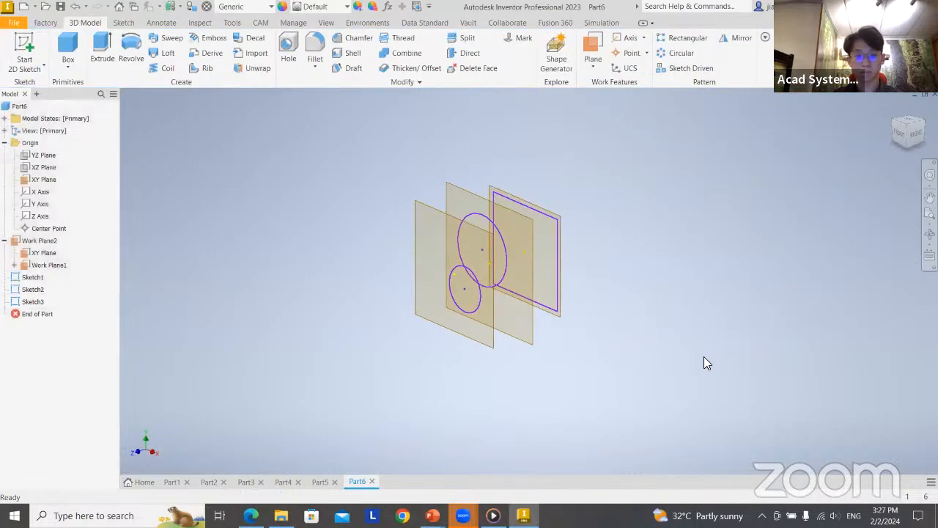
Loft a solid from the rectangle through the larger circle to the smaller circle, without rails or a closed loop
middle_drag(610, 314, 504, 285)
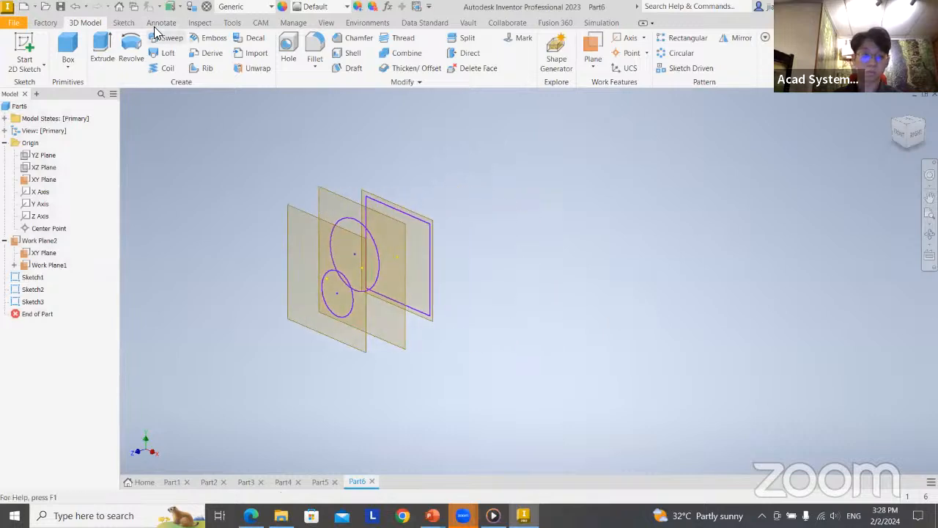
click(165, 54)
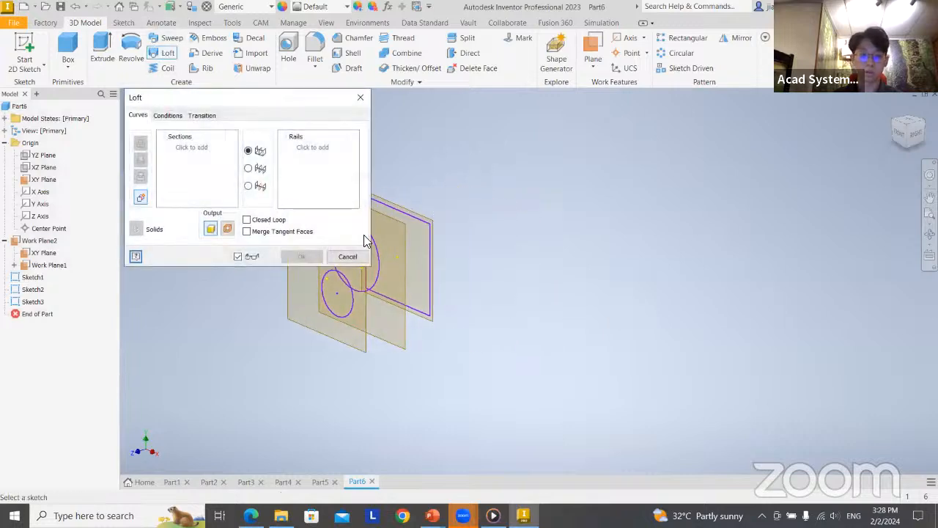
mouse_move(513, 268)
middle_down()
mouse_move(613, 282)
mouse_move(605, 276)
middle_up()
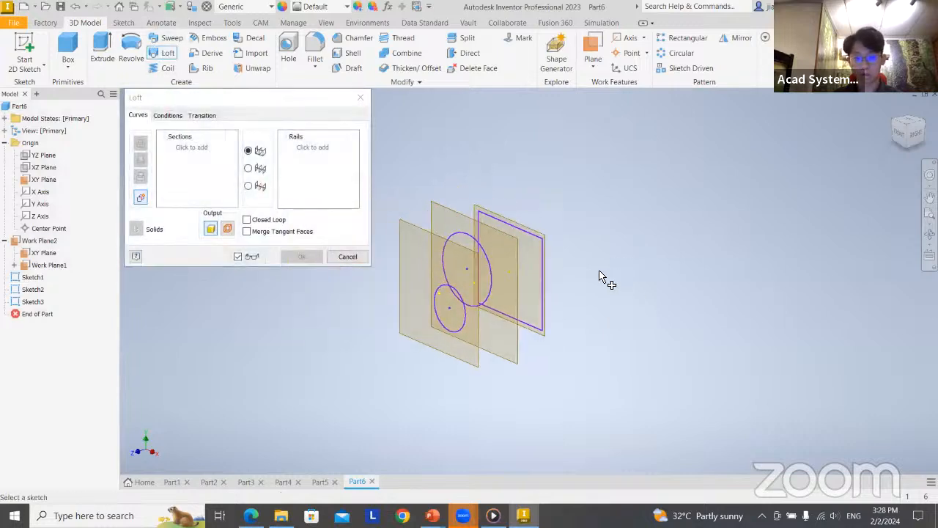
click(544, 247)
click(489, 265)
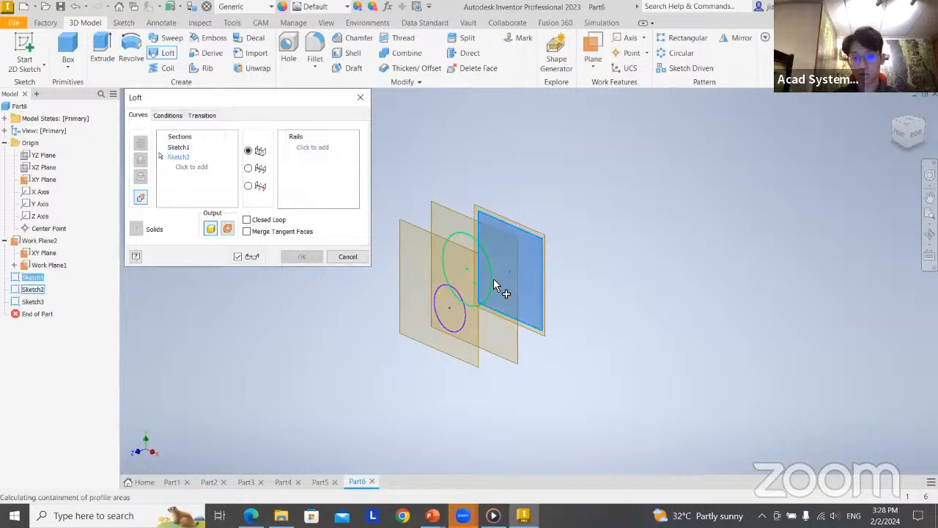
click(457, 306)
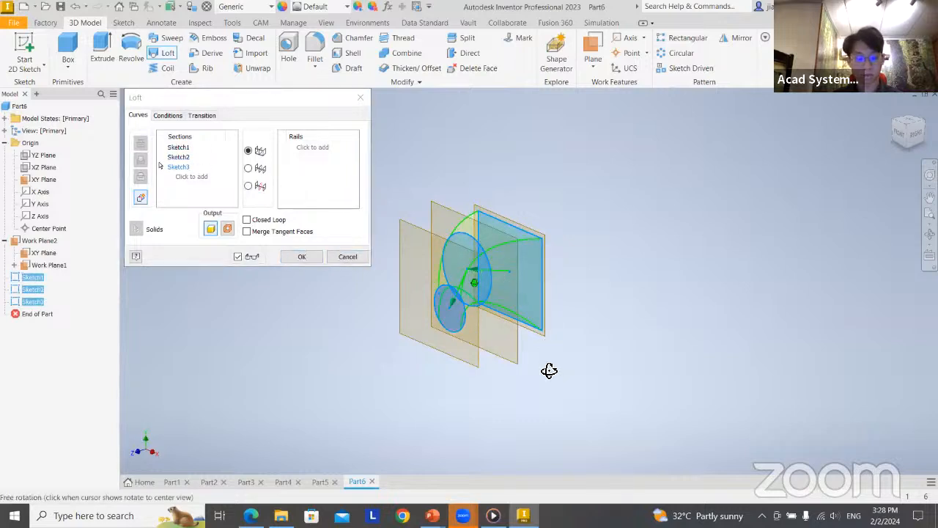
scroll(536, 310, down, 2)
scroll(534, 310, up, 4)
middle_drag(530, 303, 649, 284)
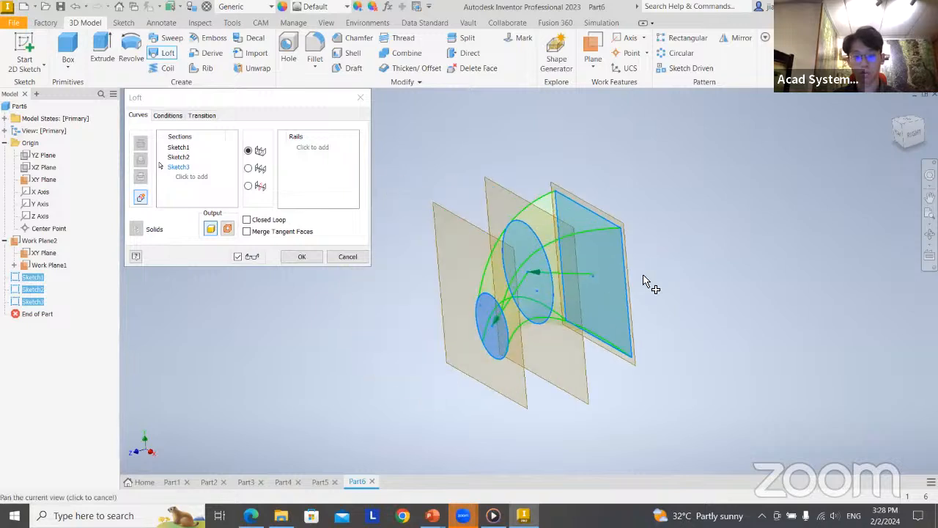
click(310, 256)
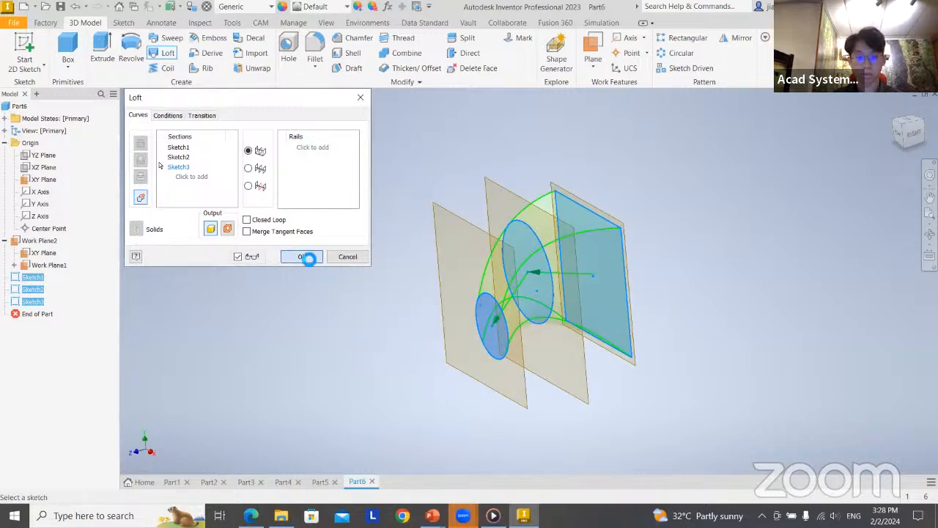
shift+middle_drag(695, 345, 770, 371)
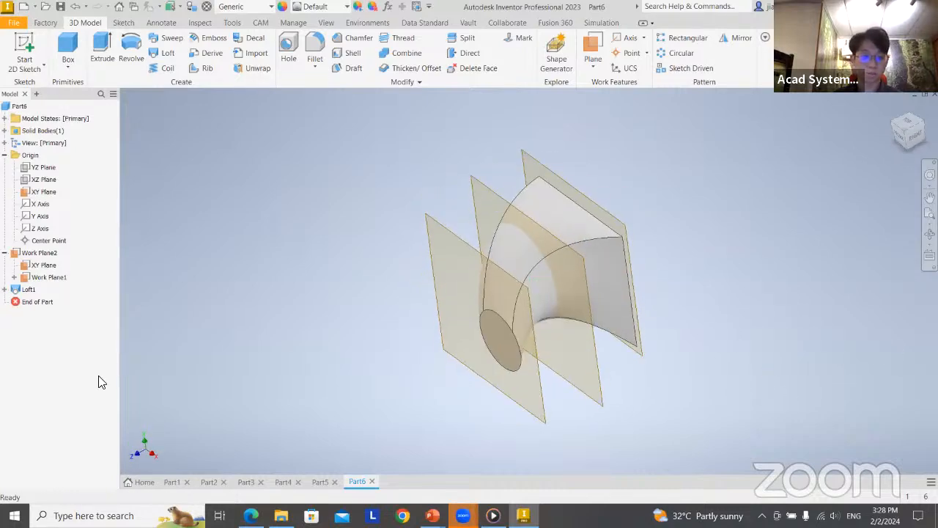
Hide both offset work planes and the XY plane so that only the lofted solid is displayed
right_click(42, 282)
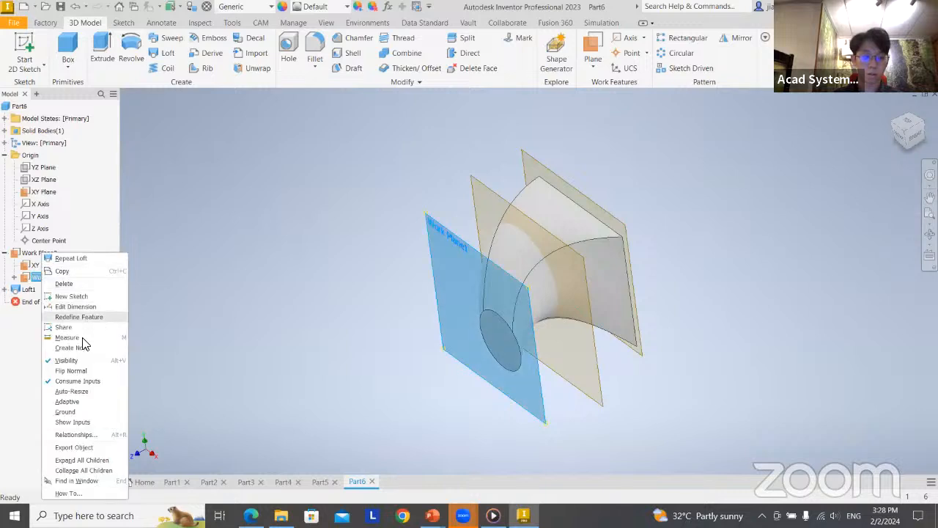
click(80, 360)
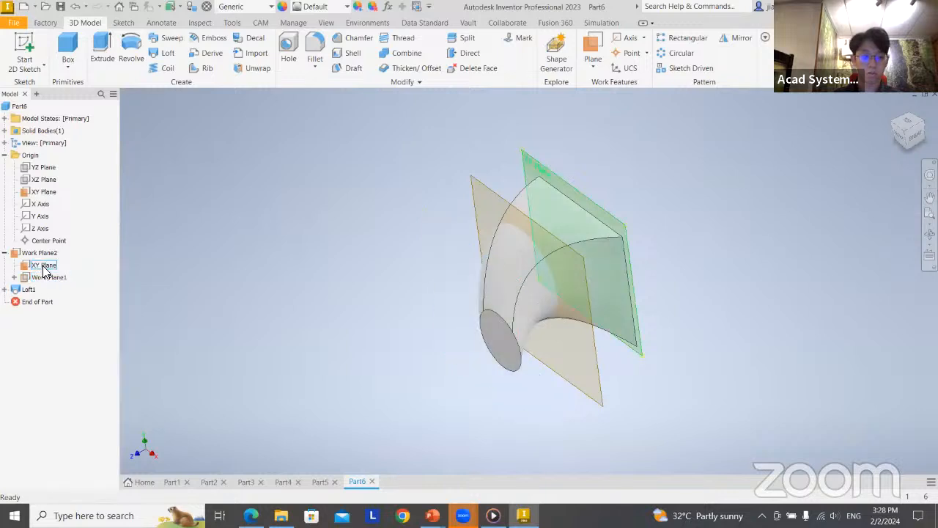
right_click(44, 265)
click(82, 330)
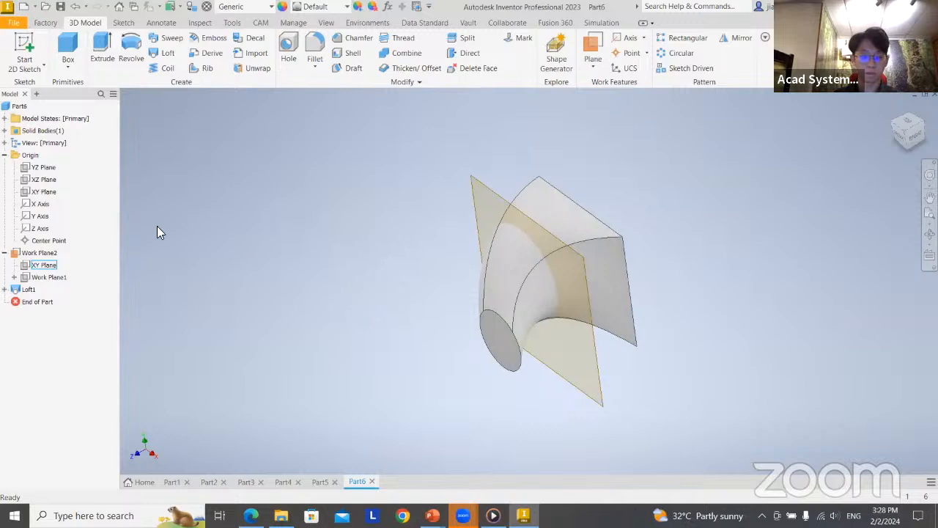
right_click(33, 253)
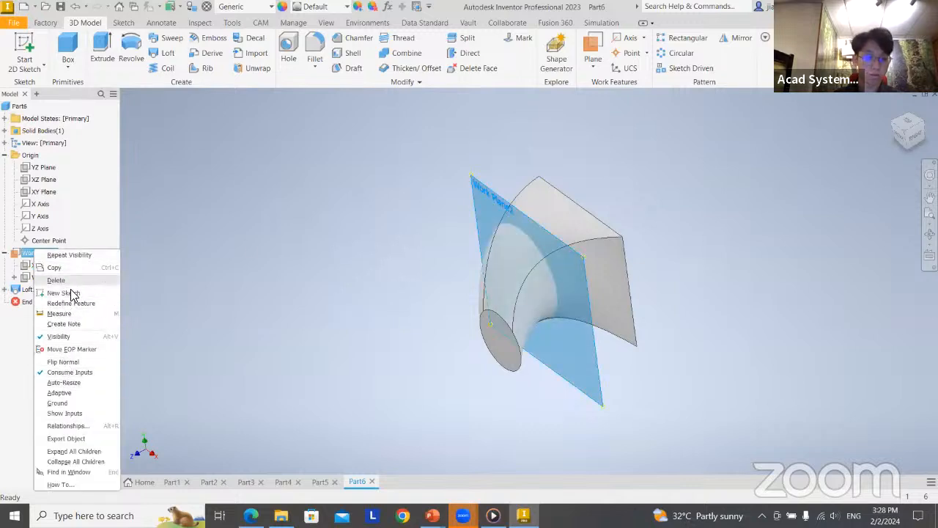
click(62, 335)
shift+middle_drag(639, 401, 844, 287)
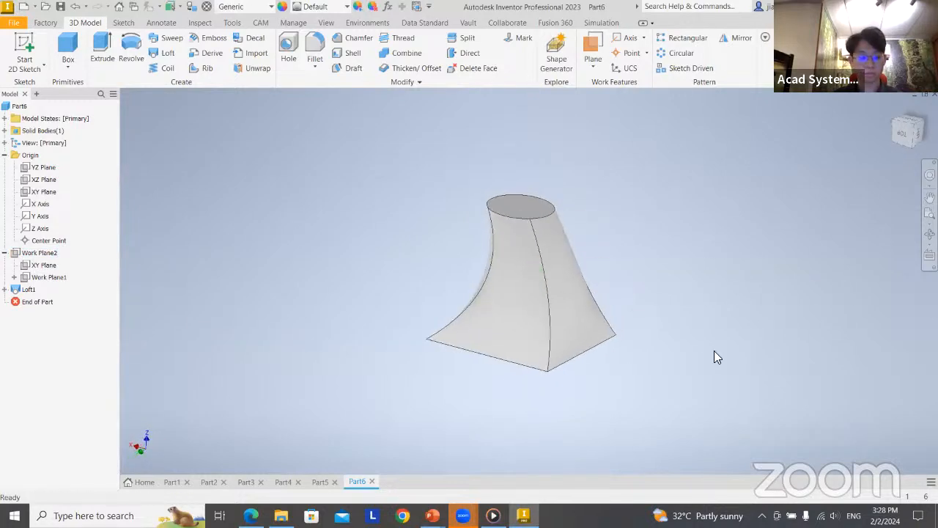
Switch to the PowerPoint slide show and advance from the Sweep and Loft slide to the closing slide
key(alt+Tab)
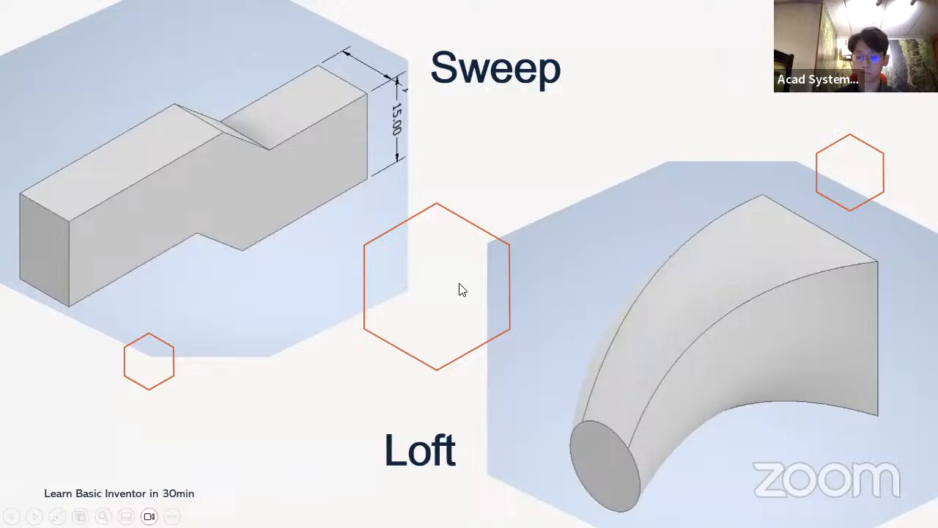
click(459, 284)
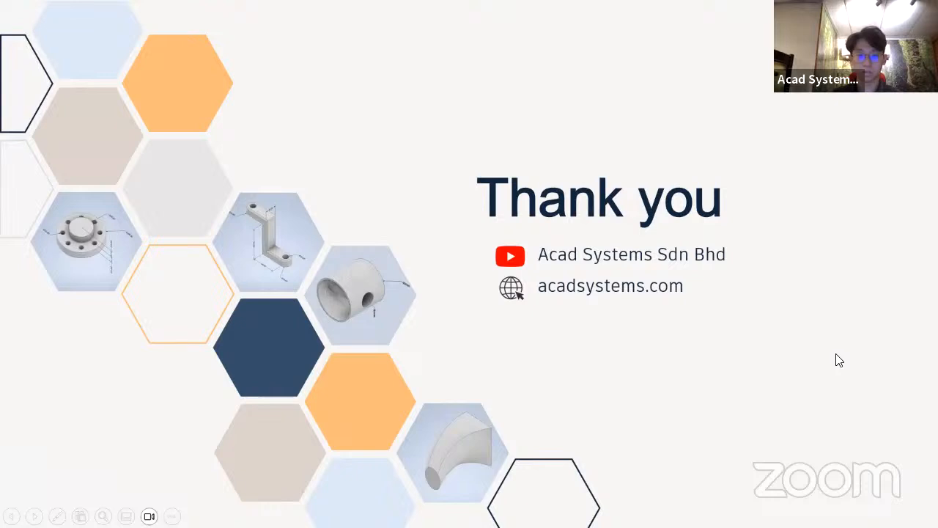
Switch to the YouTube page in the Edge browser and search for "acadsystems"
key(alt+Tab)
key(alt+Tab)
key(alt+Tab)
key(alt+Tab)
key(alt+Tab)
key(alt+Tab)
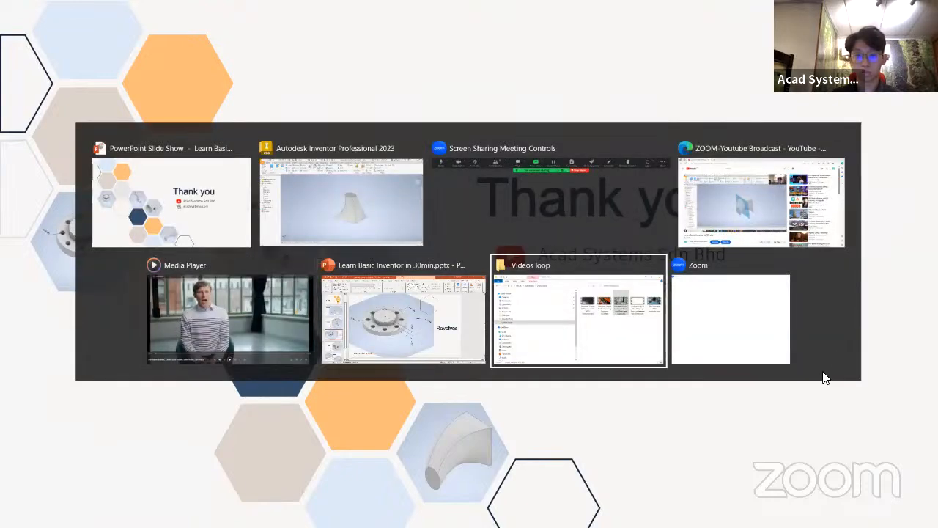
key(alt+Tab)
key(alt+Tab)
key(alt+Tab)
key(alt+Tab)
key(alt+Tab)
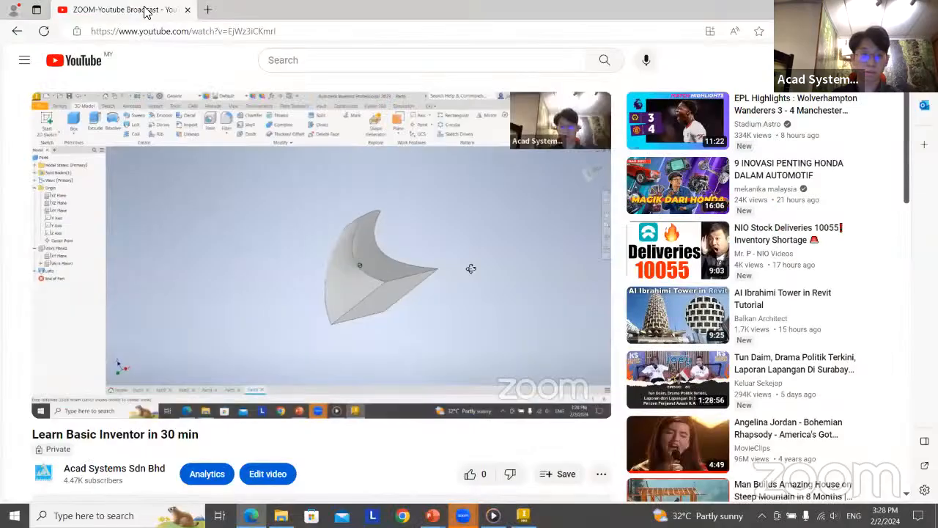
click(351, 64)
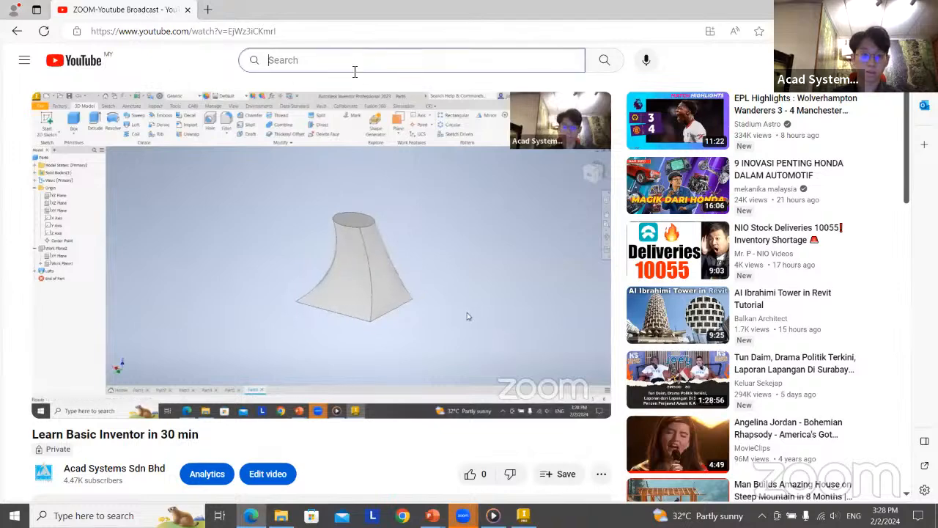
text(acad)
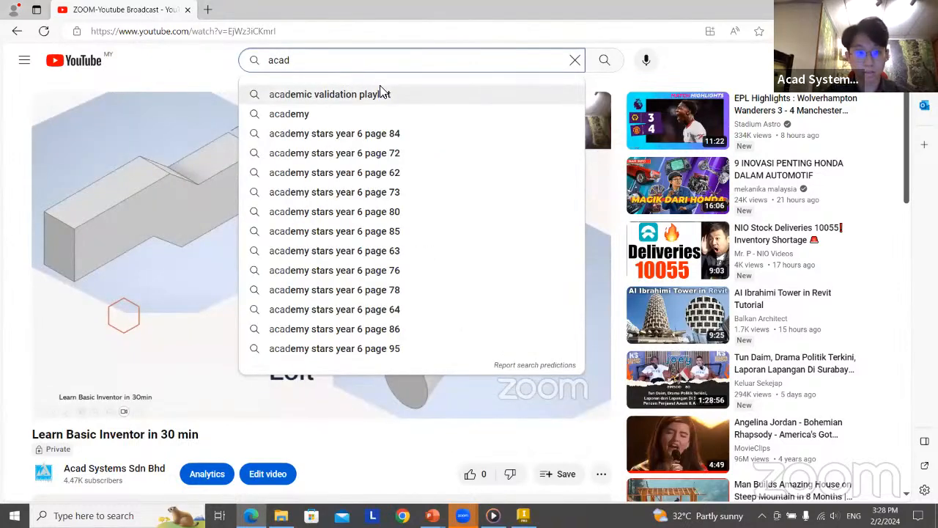
text(systems)
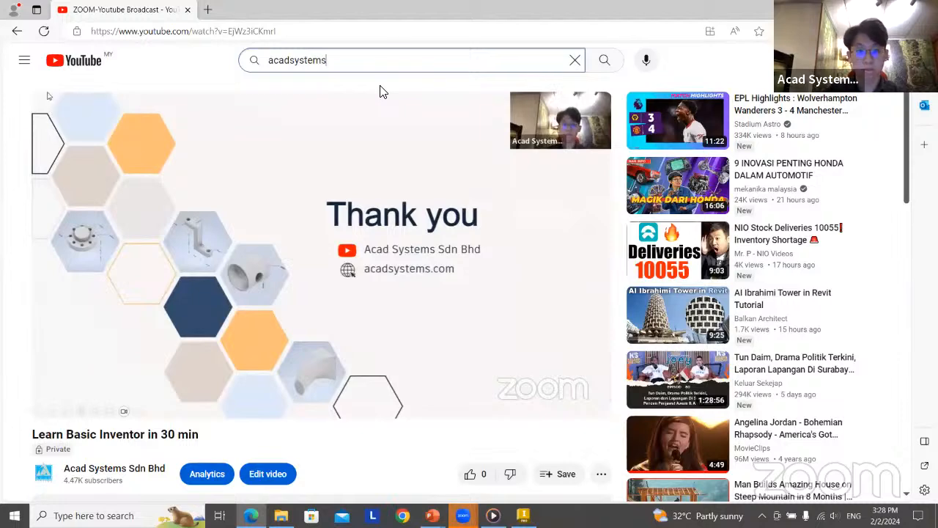
key(Return)
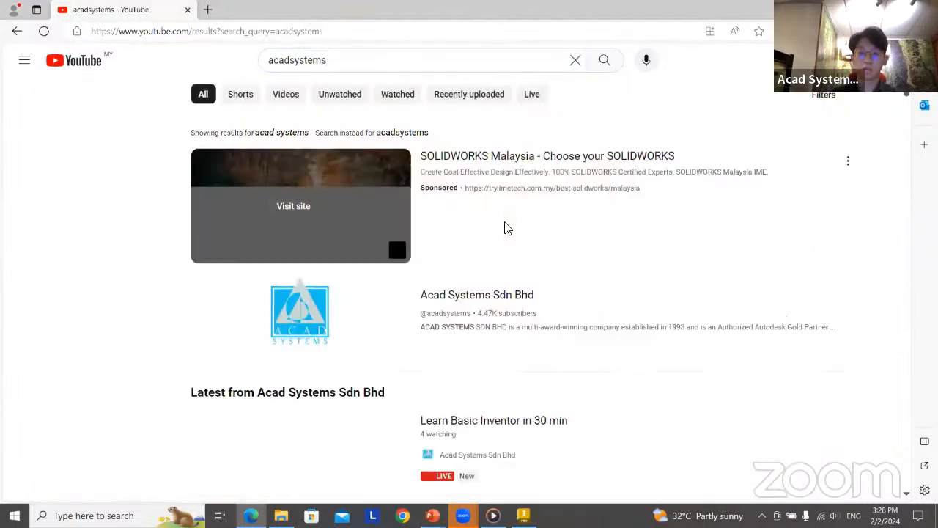
Open the Acad Systems Sdn Bhd channel from the search results and view its home page
scroll(269, 202, down, 1)
scroll(325, 211, down, 2)
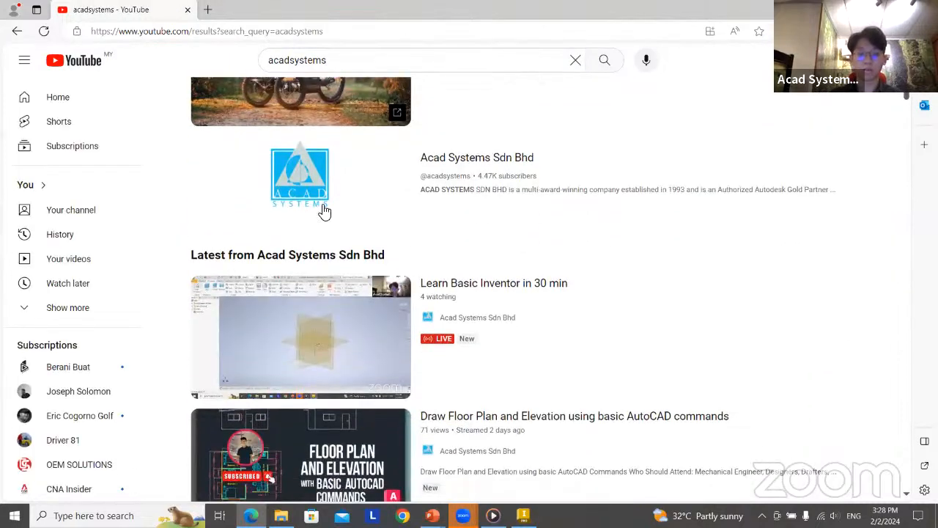
click(475, 173)
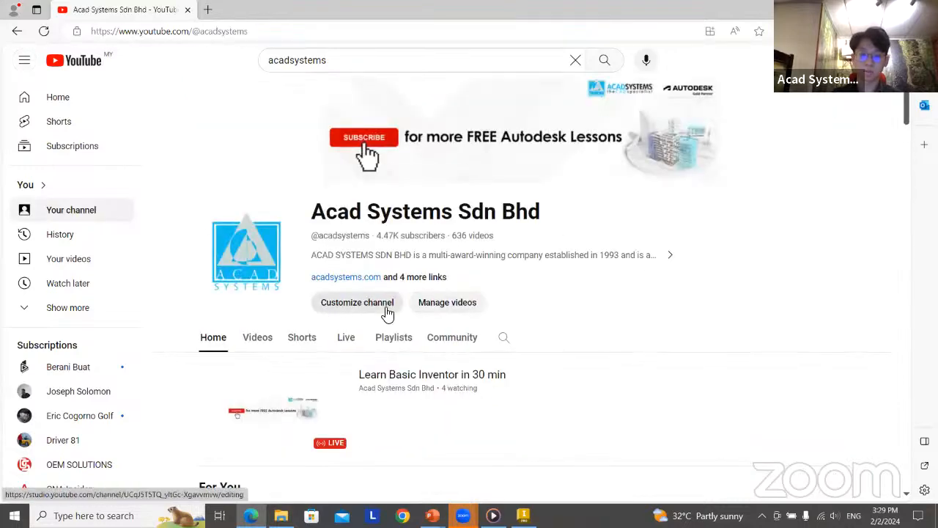
scroll(389, 308, down, 2)
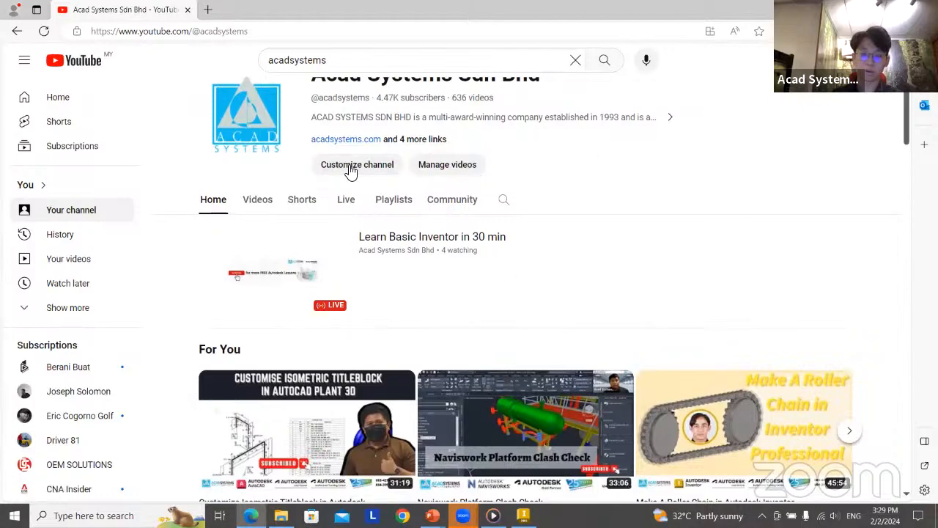
Go to acadsystems.com in the browser and open the site's Calendar of Events
key(alt+Tab)
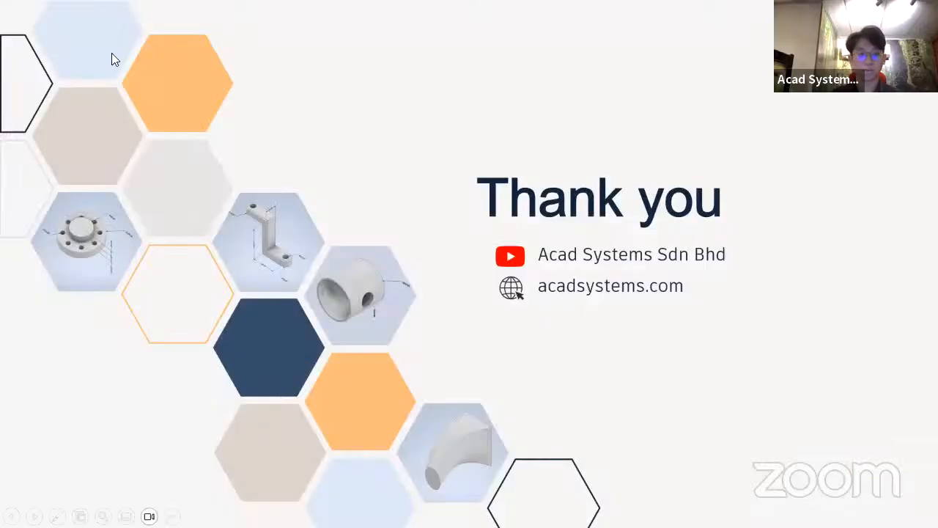
key(alt+Tab)
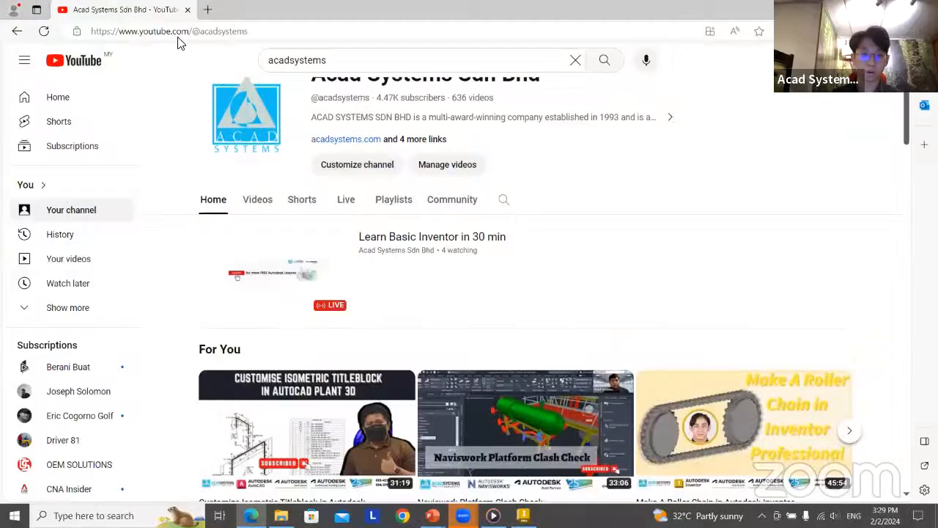
click(178, 33)
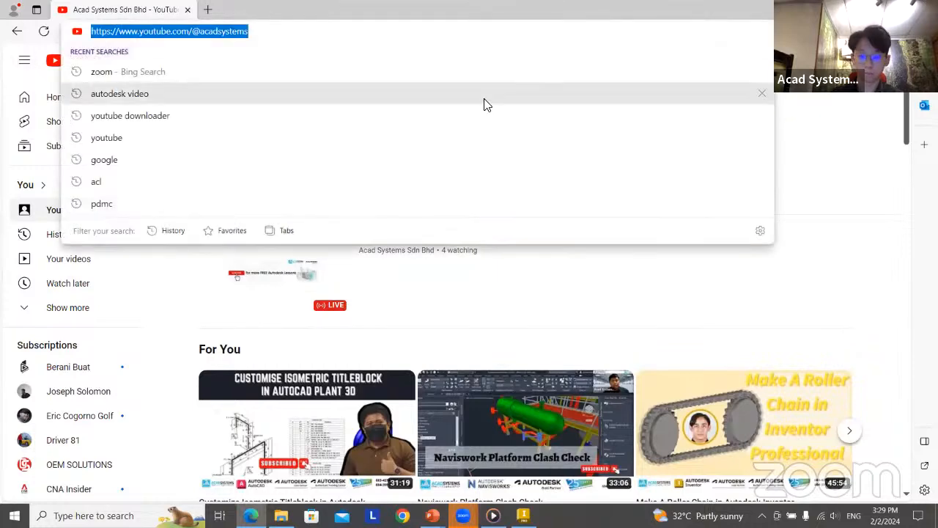
key(BackSpace)
text(ac)
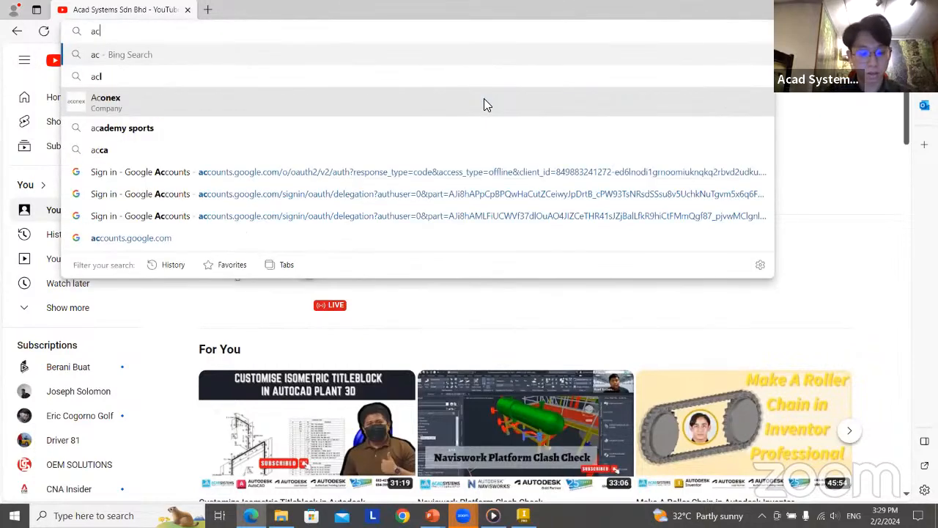
text(a)
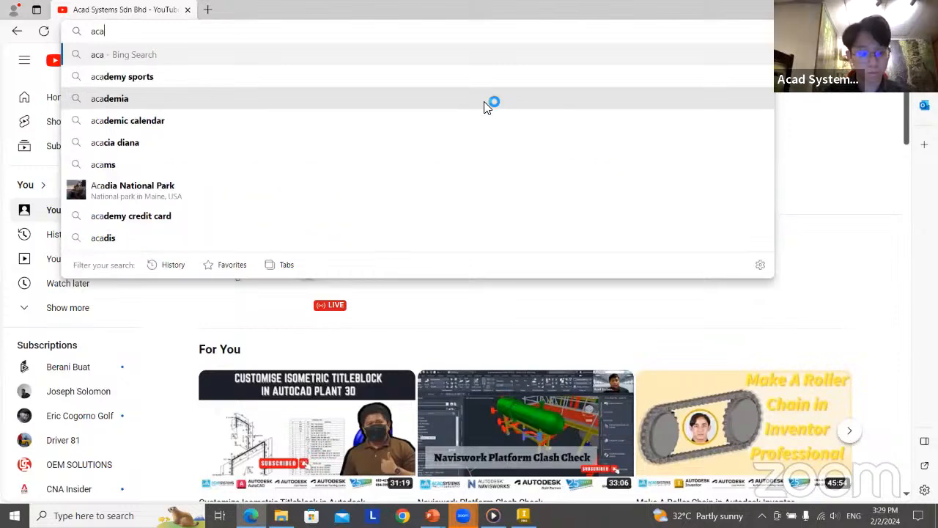
text(dsystem)
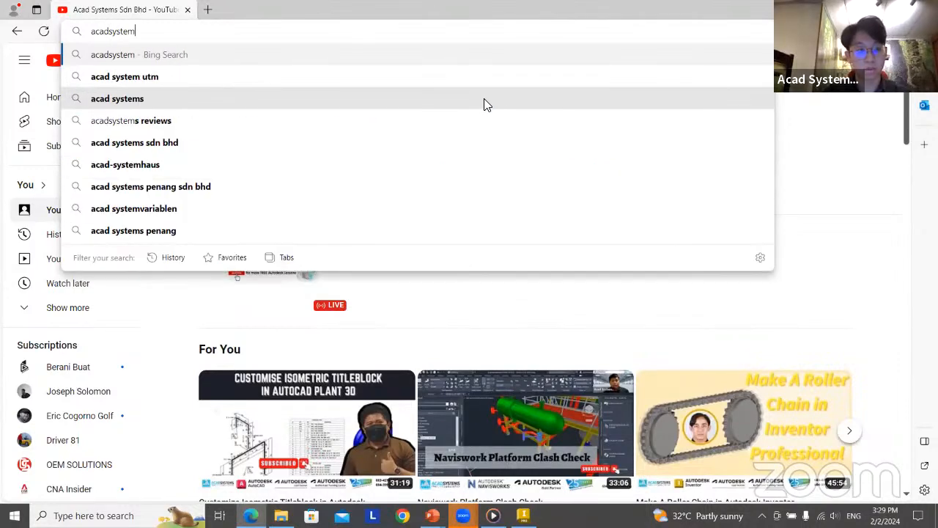
text(s.com)
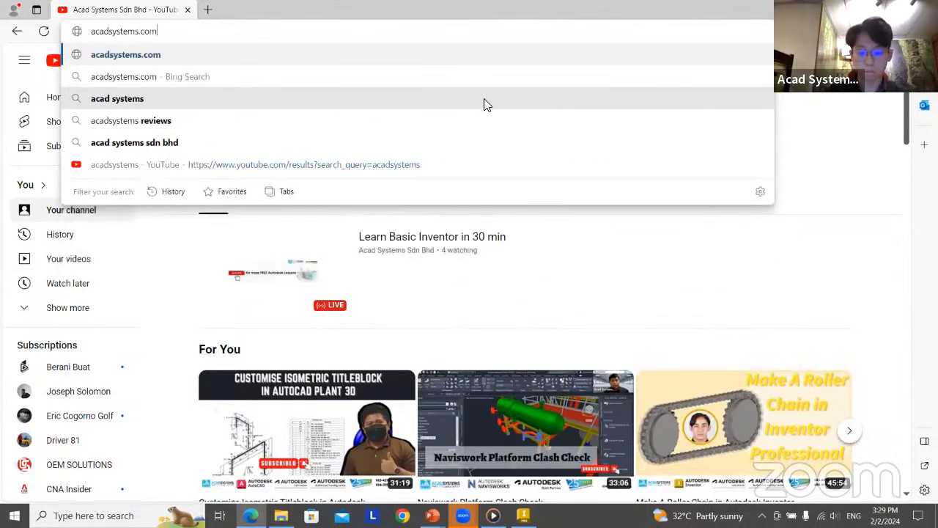
key(Return)
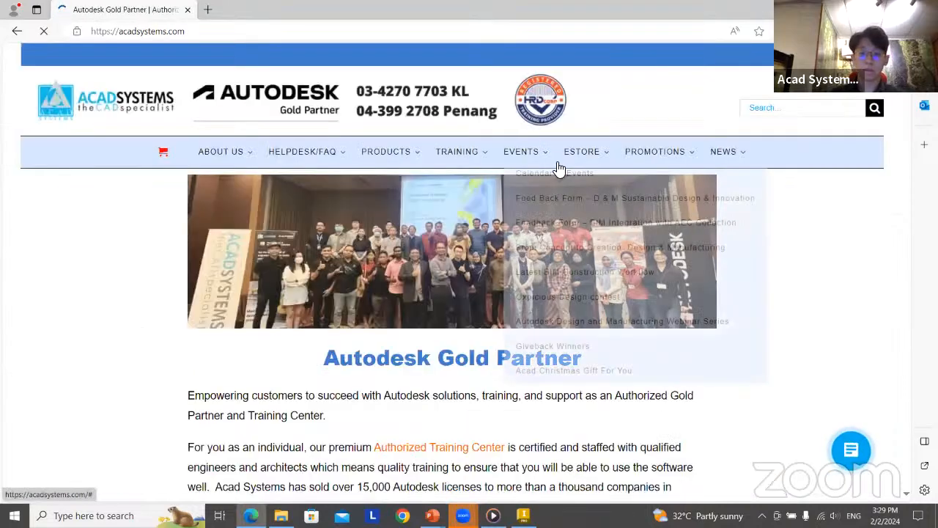
mouse_move(520, 156)
click(531, 175)
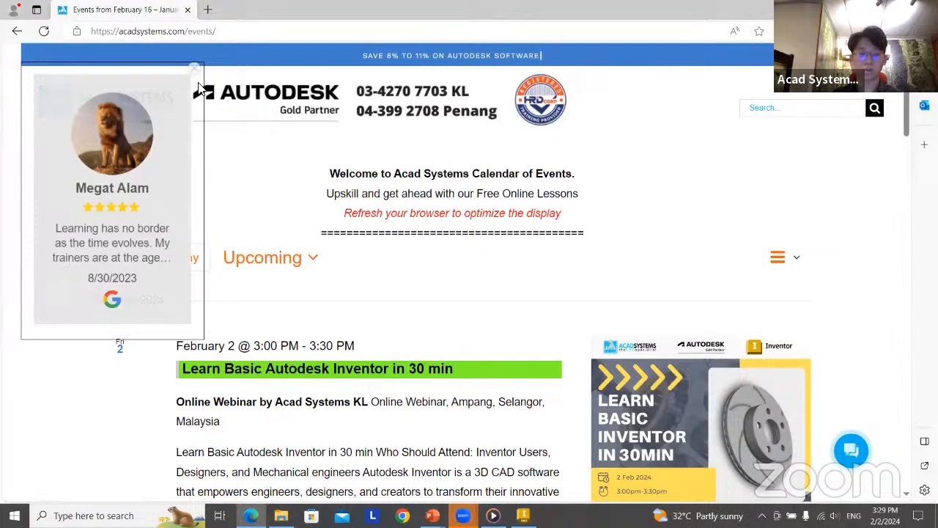
Look through the upcoming February webinars listed in the calendar, including the BIM Collaborate Pro lesson
scroll(380, 310, down, 2)
scroll(380, 310, down, 2)
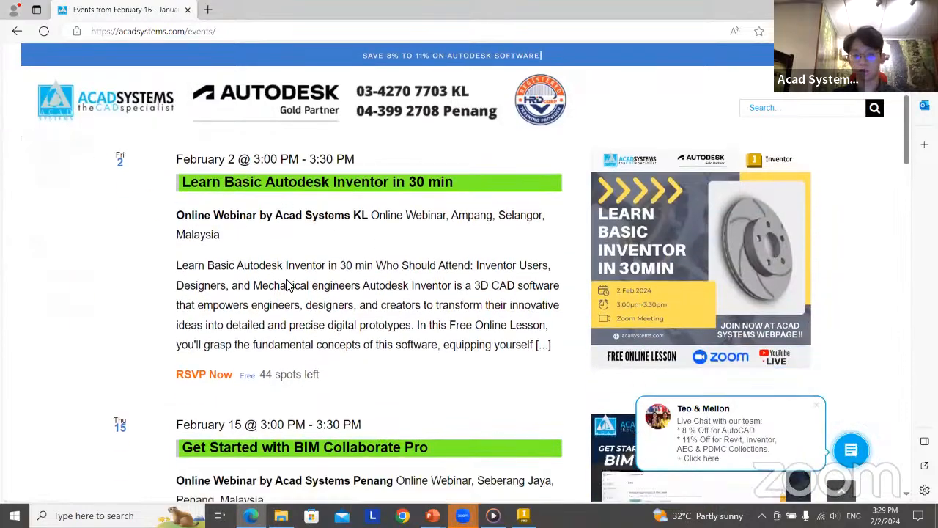
scroll(283, 298, up, 2)
scroll(283, 299, down, 2)
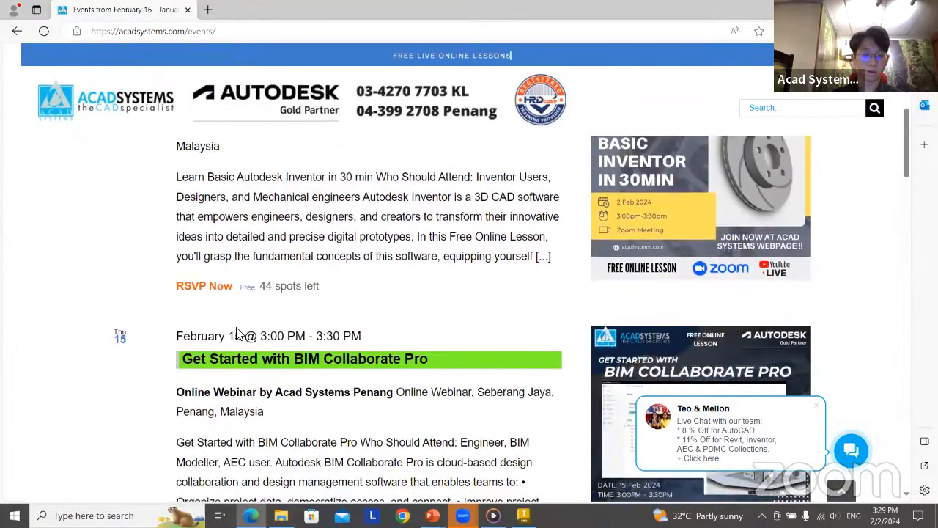
scroll(428, 313, down, 2)
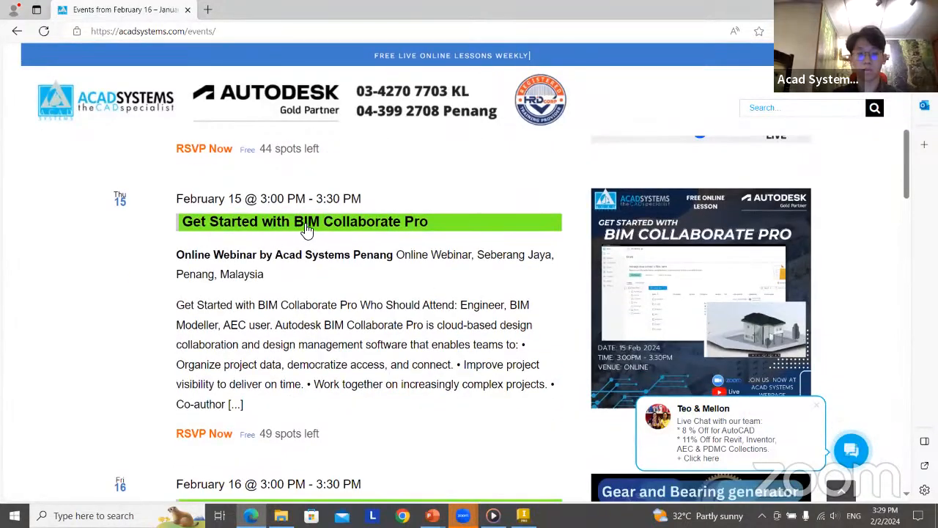
scroll(740, 221, down, 3)
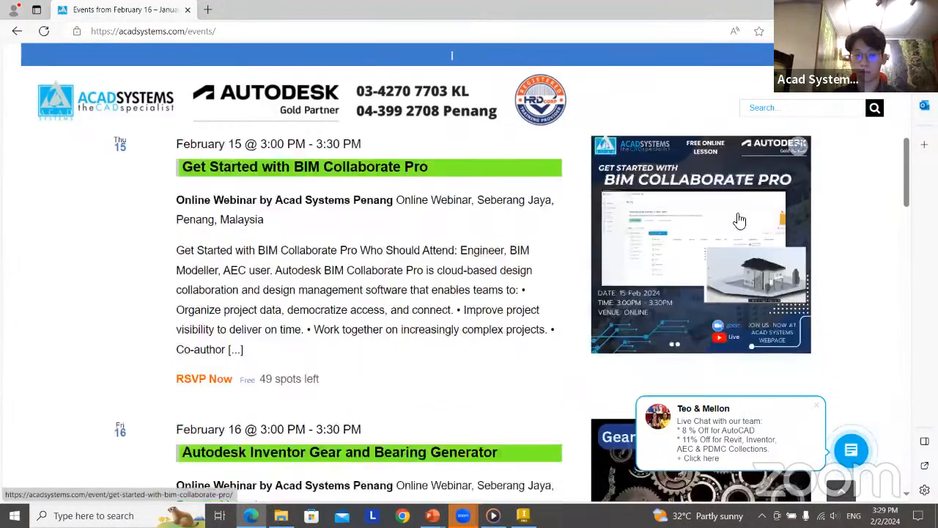
scroll(777, 247, up, 3)
scroll(813, 249, up, 4)
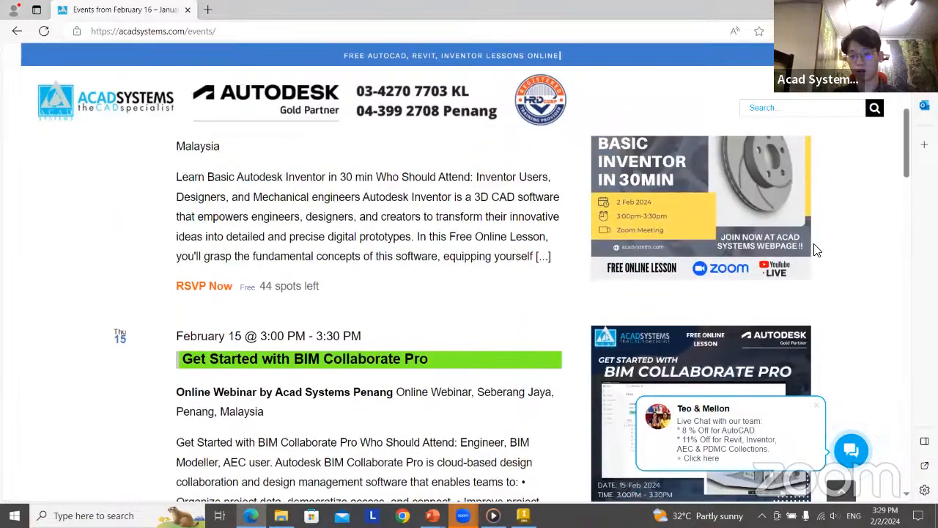
scroll(799, 234, down, 3)
scroll(792, 225, down, 3)
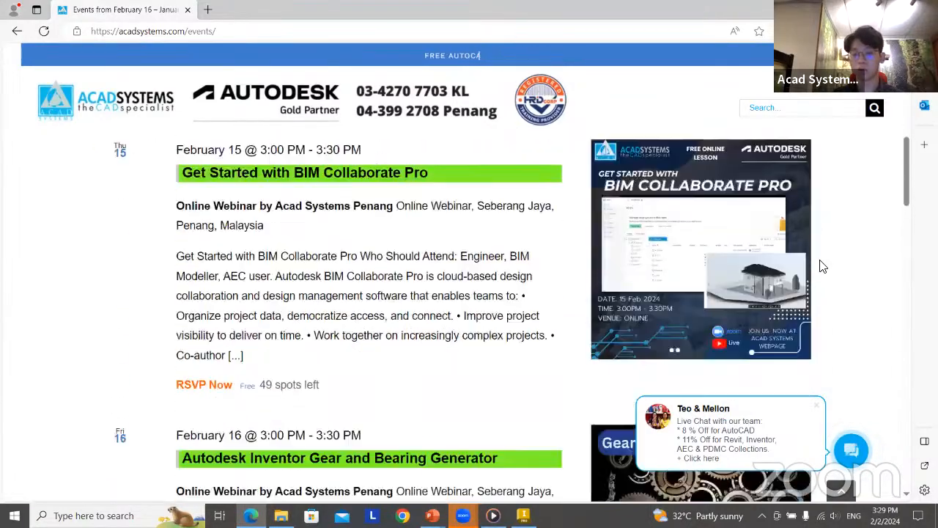